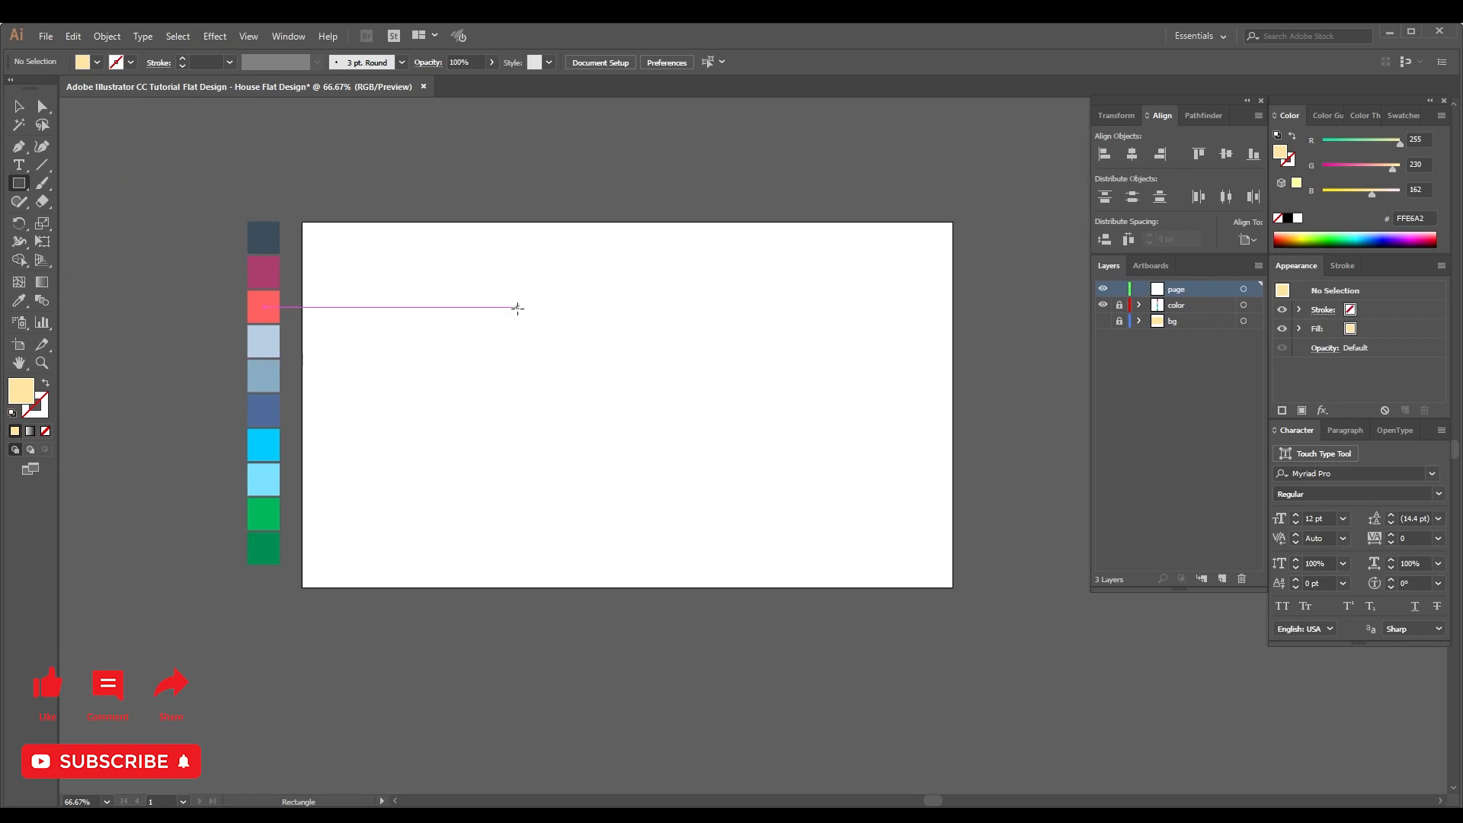
# Draw a rectangle about 369 × 304 px on the artboard and fill it with the coral palette colour.
pyautogui.moveTo(518, 307); pyautogui.dragTo(705, 460)
pyautogui.press('i')
pyautogui.click(262, 303)
pyautogui.press('v')
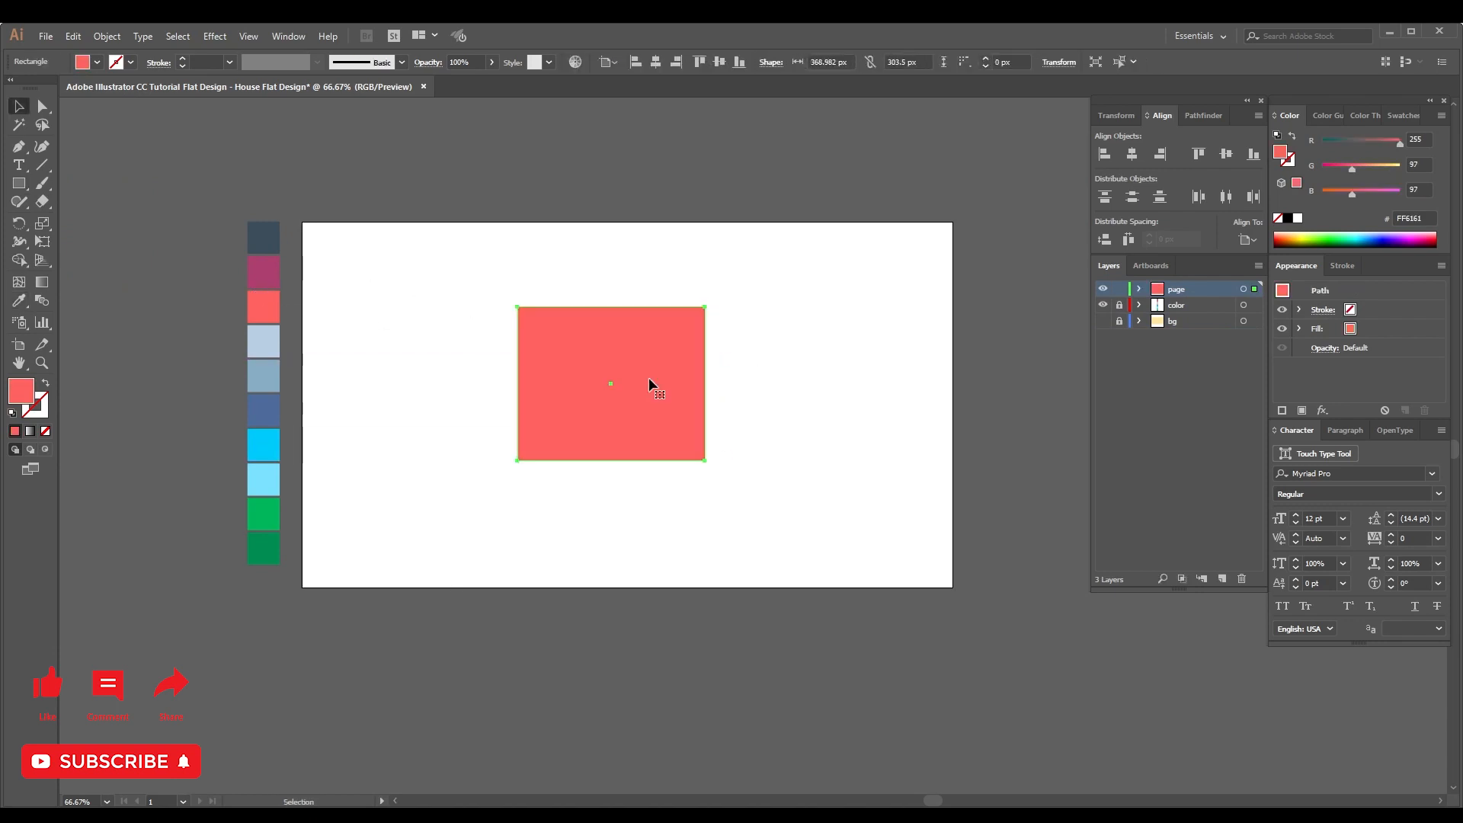
# Narrow the coral rectangle to about 322 px wide and place a duplicate beside it in the palette's light blue.
pyautogui.moveTo(675, 375); pyautogui.dragTo(653, 416)
pyautogui.moveTo(649, 416); pyautogui.dragTo(732, 424)
pyautogui.press('i')
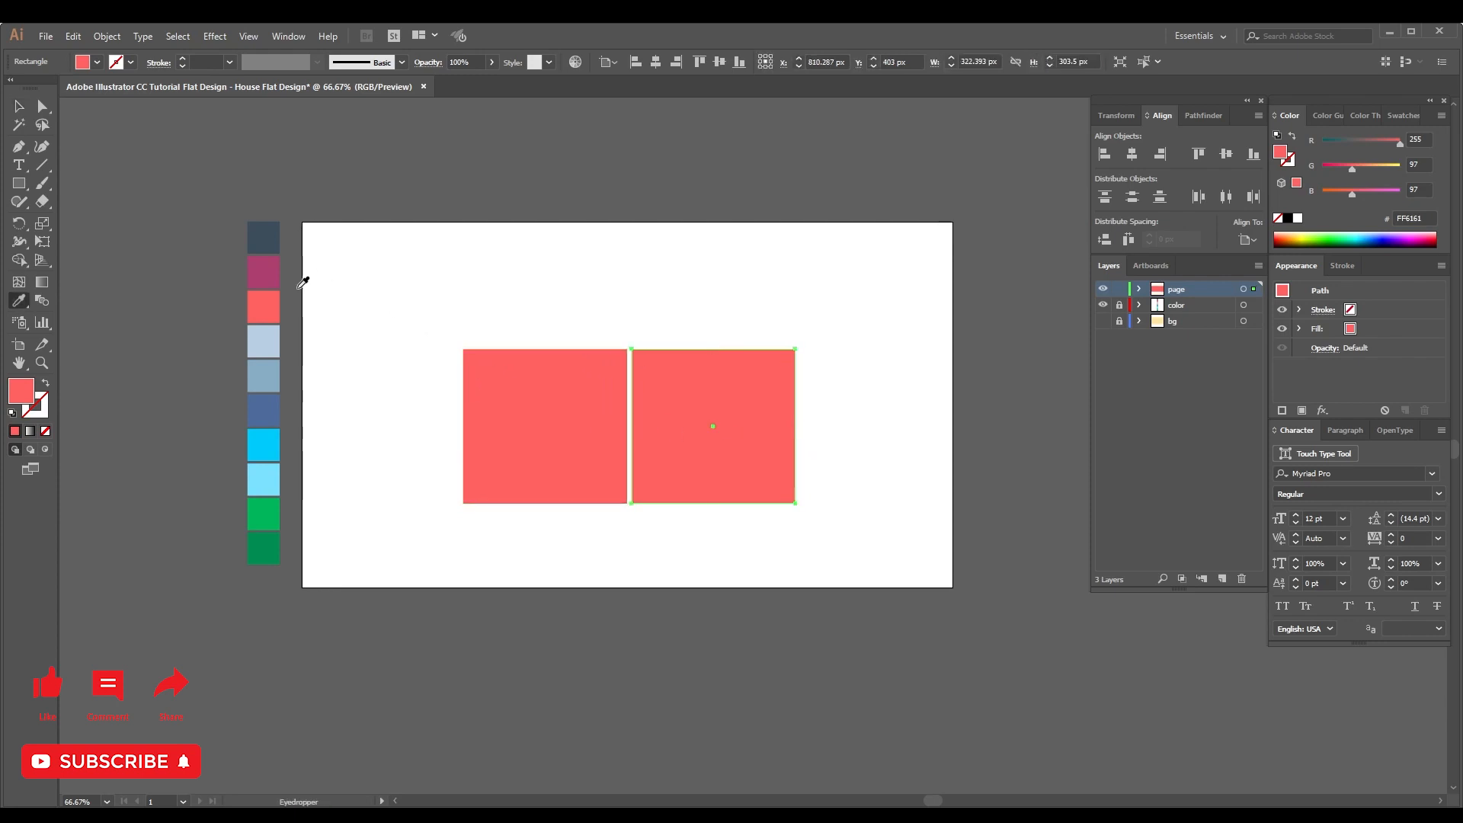
pyautogui.click(276, 342)
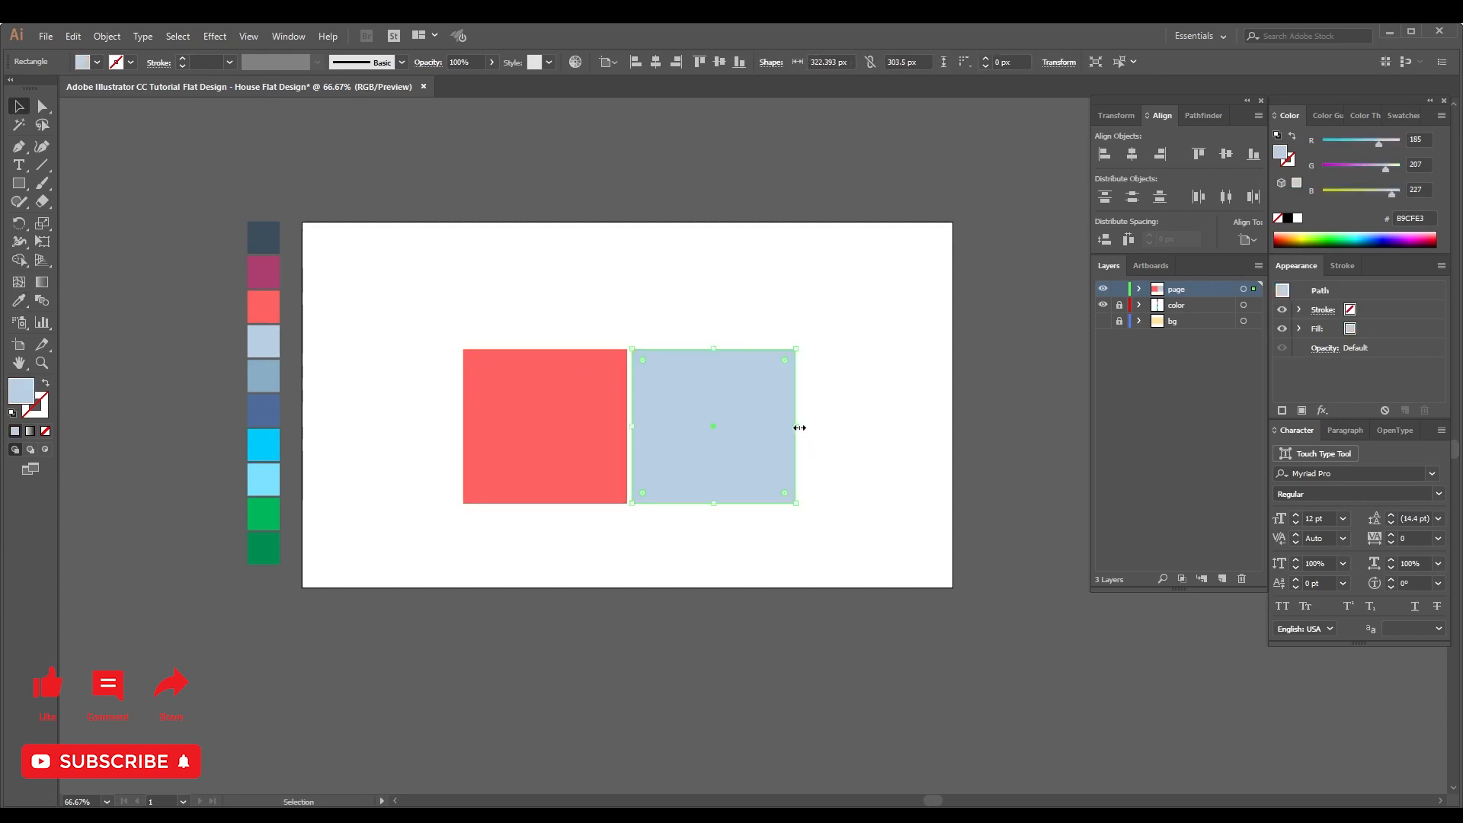
# Widen the light blue rectangle and join it edge to edge with the coral one using 0 px horizontal spacing.
pyautogui.moveTo(800, 428); pyautogui.dragTo(855, 427)
pyautogui.keyDown('shift'); pyautogui.click(588, 424); pyautogui.keyUp('shift')
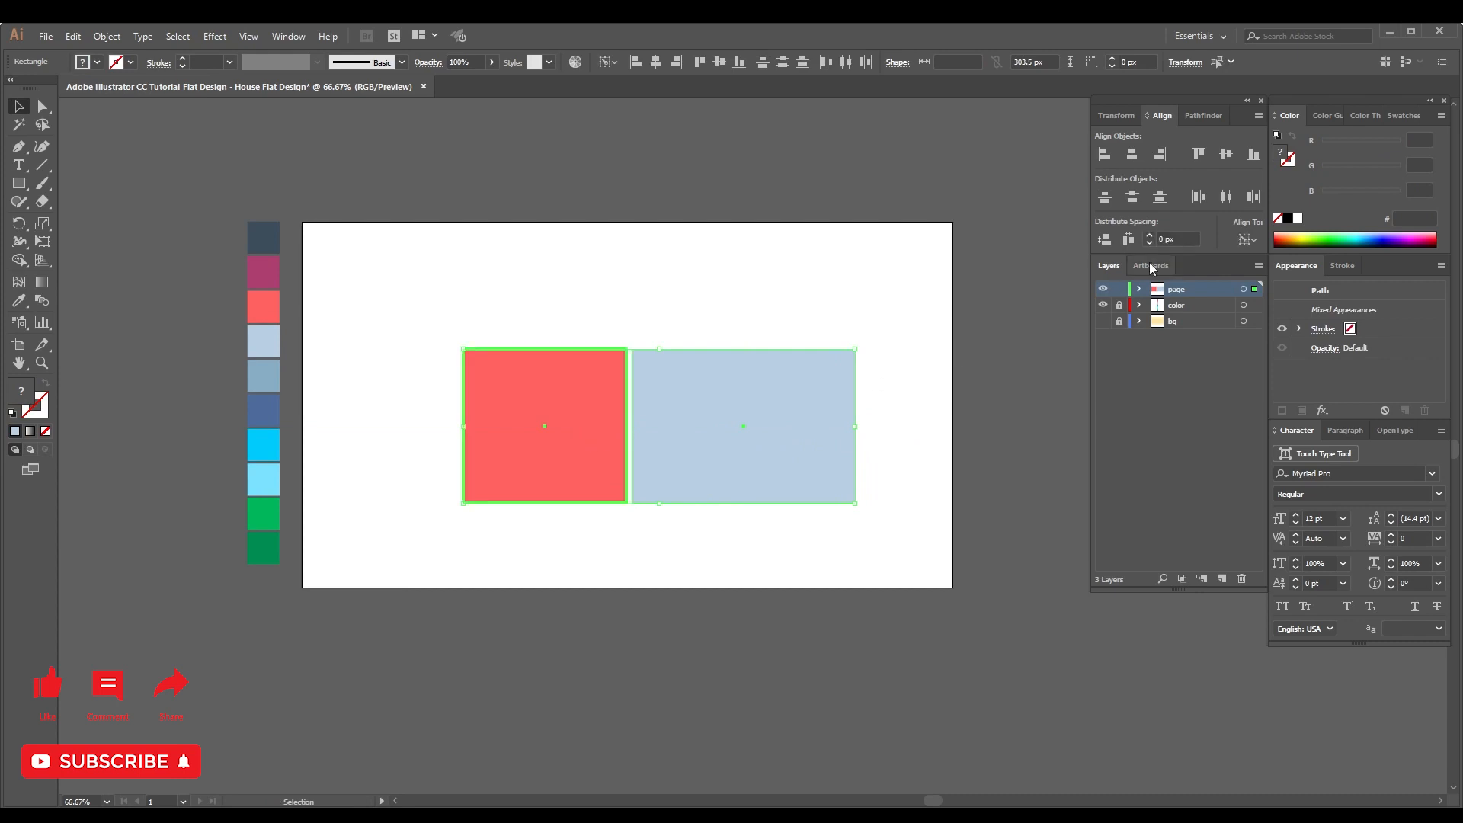
pyautogui.click(1129, 239)
pyautogui.click(655, 307)
# Move the coral and light blue rectangles lower on the artboard and scale them down together to about 259 px high.
pyautogui.moveTo(582, 328); pyautogui.dragTo(731, 448)
pyautogui.click(745, 338)
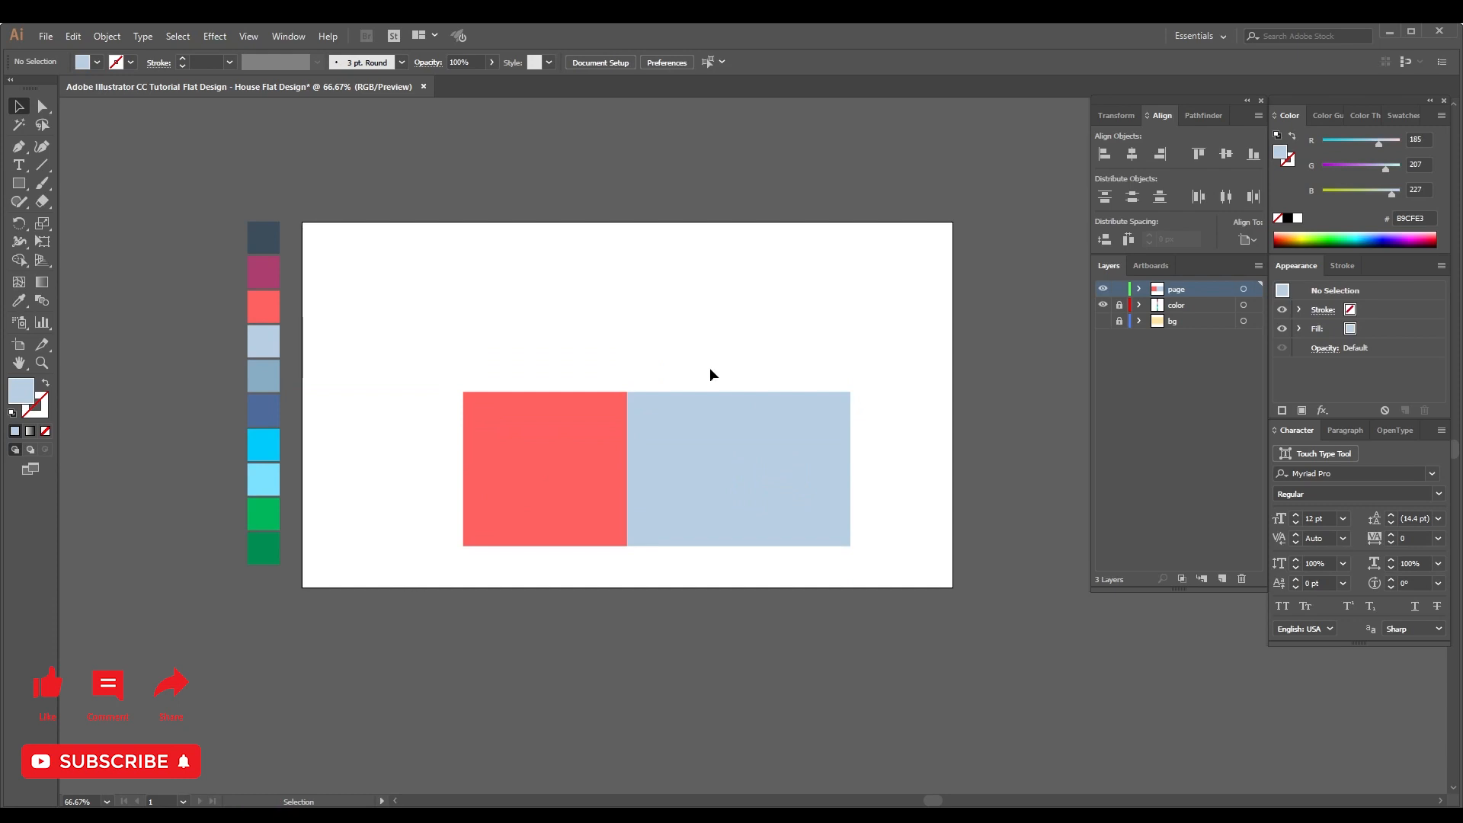
pyautogui.click(614, 425)
pyautogui.keyDown('shift'); pyautogui.click(678, 441); pyautogui.keyUp('shift')
pyautogui.moveTo(851, 393); pyautogui.dragTo(795, 415)
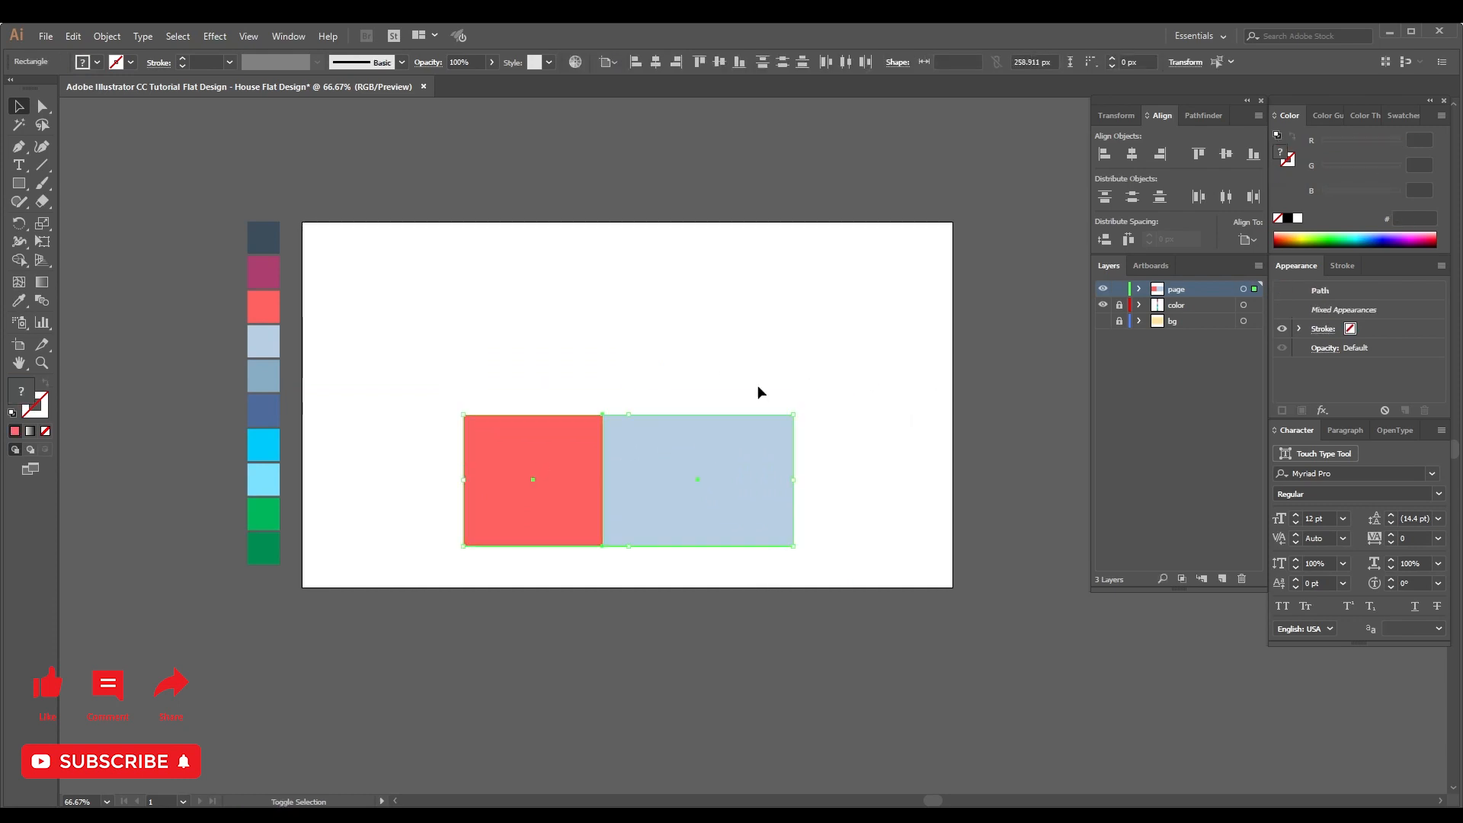
pyautogui.moveTo(651, 450); pyautogui.dragTo(651, 451)
pyautogui.moveTo(644, 437); pyautogui.dragTo(675, 418)
pyautogui.click(702, 327)
pyautogui.press('space')
pyautogui.moveTo(702, 327); pyautogui.dragTo(674, 401)
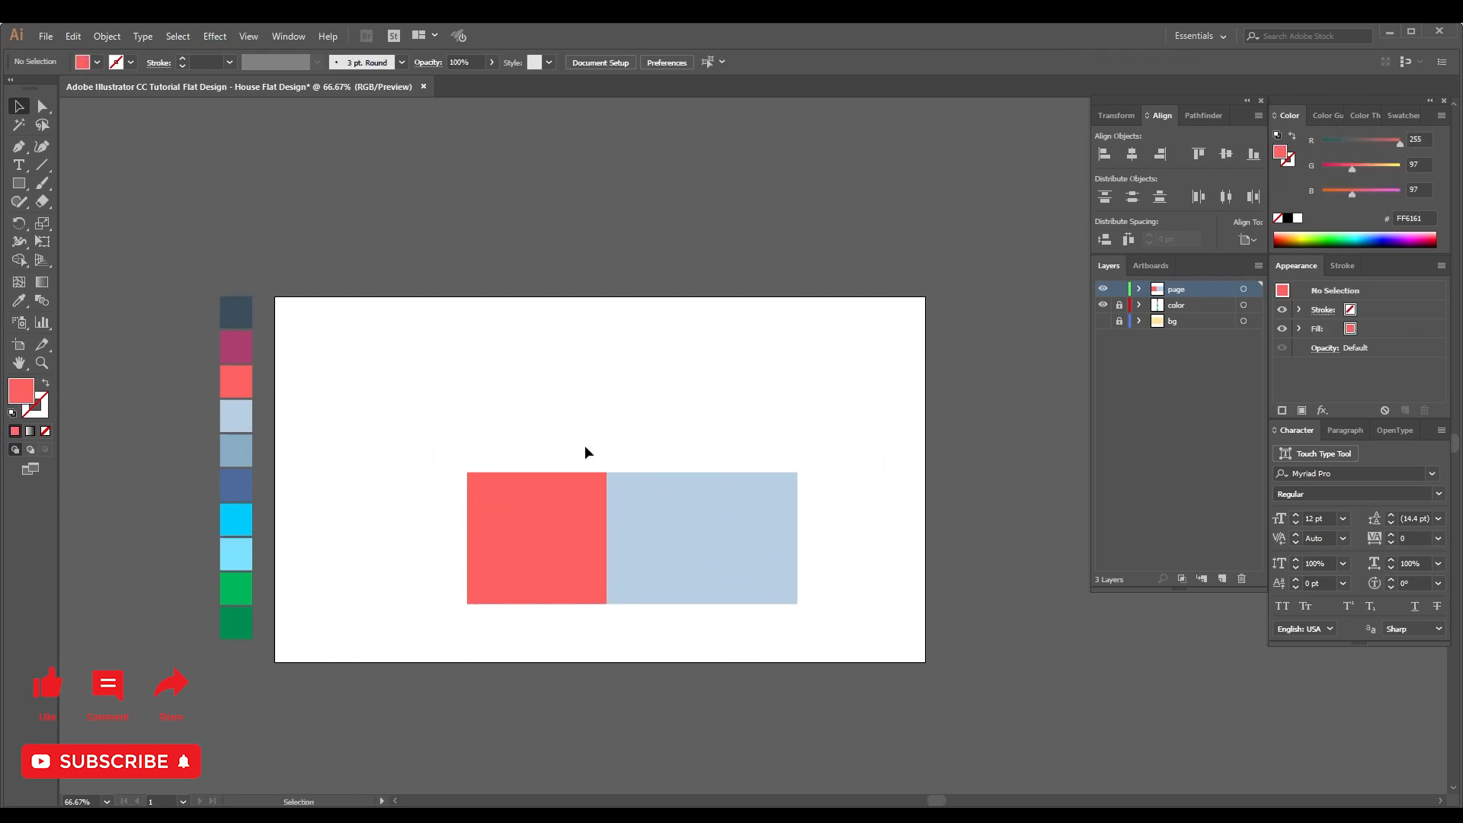
# Paste a copy of the coral rectangle in front, fill it magenta, and shorten it to a strip about 47 px high along the upper edge.
pyautogui.click(602, 500)
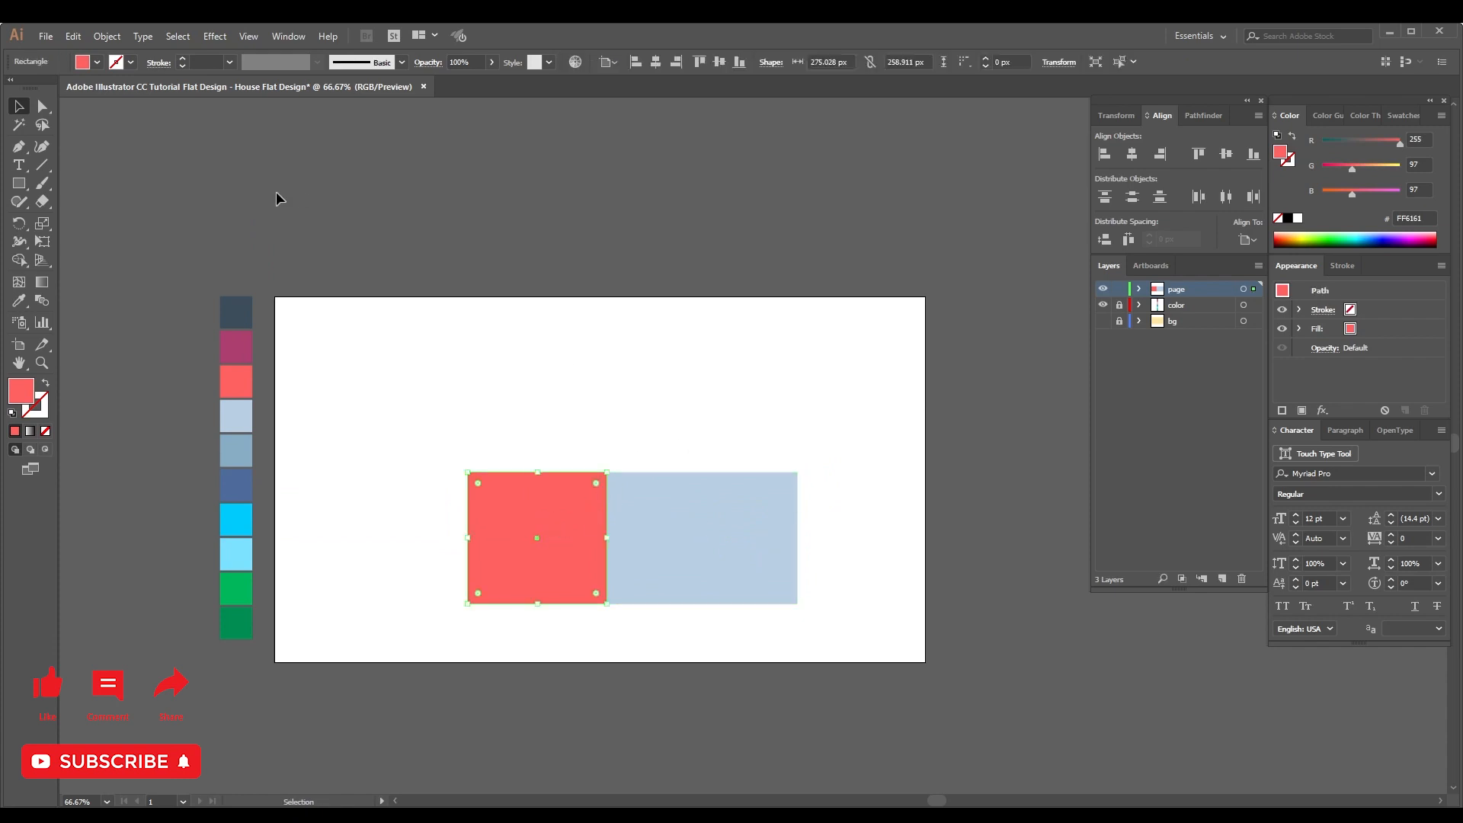
pyautogui.click(74, 36)
pyautogui.click(110, 112)
pyautogui.click(73, 36)
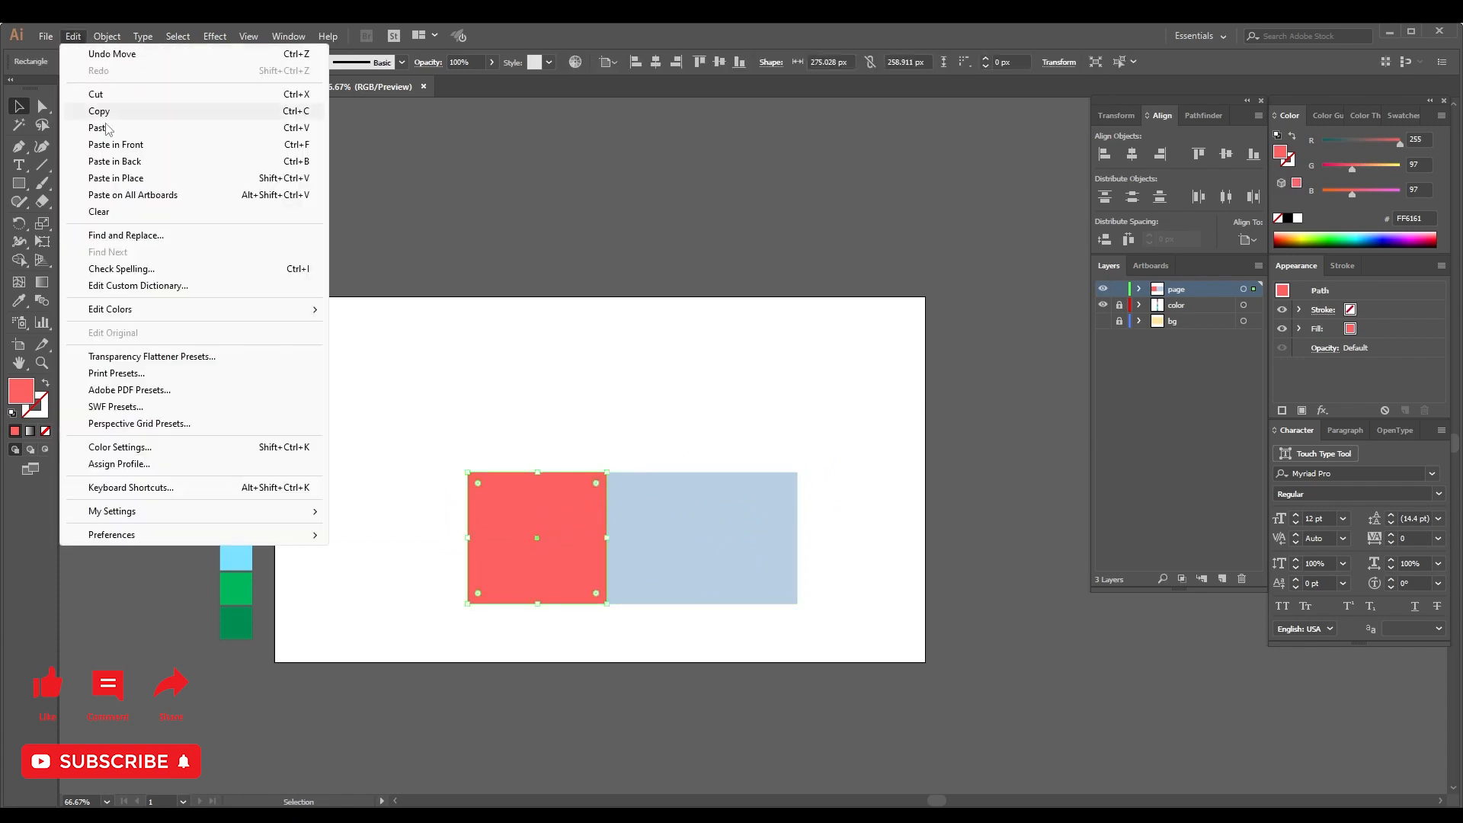
pyautogui.click(147, 148)
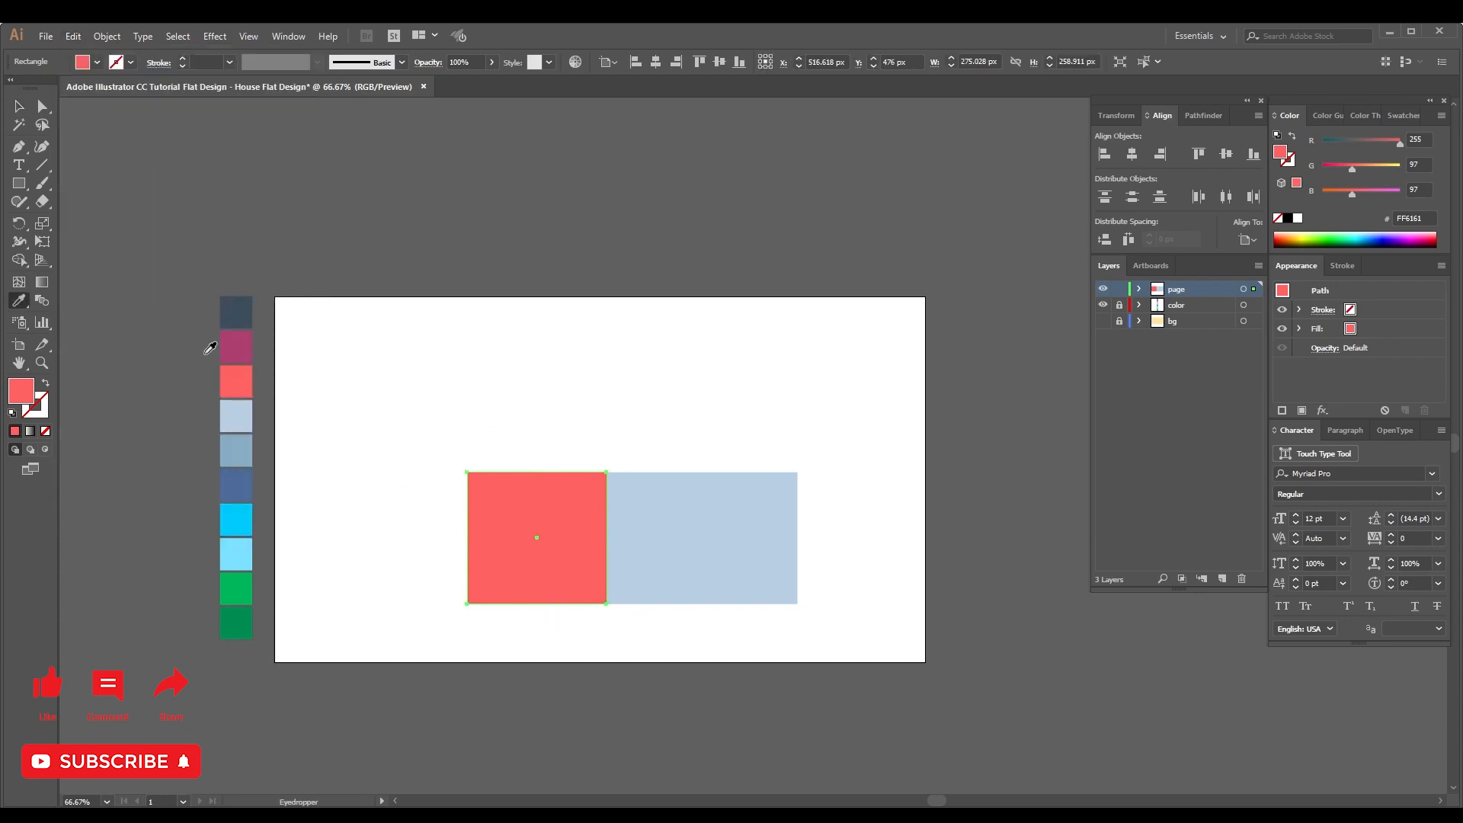
pyautogui.click(238, 339)
pyautogui.moveTo(539, 604); pyautogui.dragTo(554, 498)
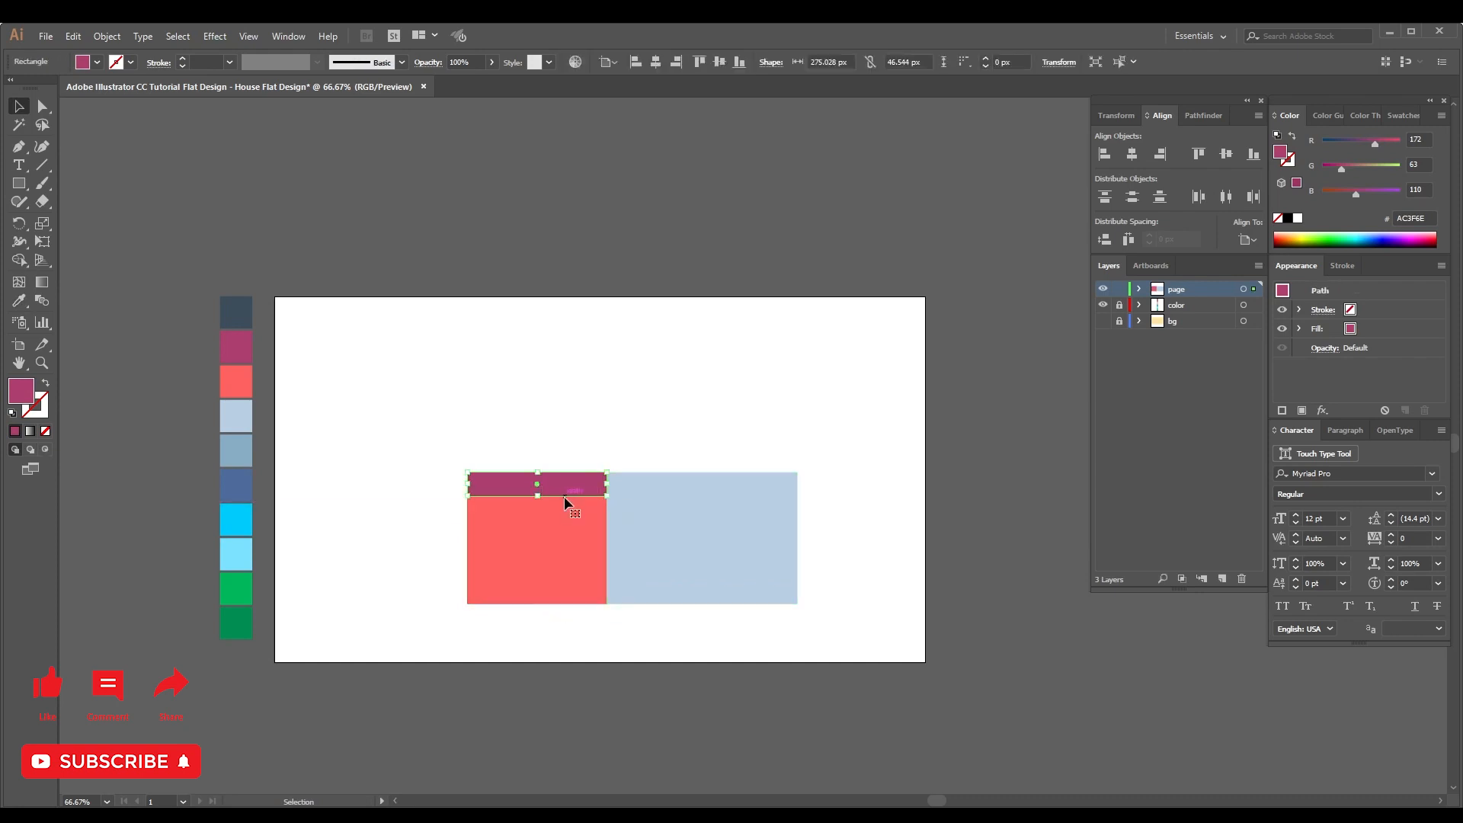
# Paste a copy of the magenta strip in front, fill it with the palette's grey-blue, and move it onto the light blue rectangle's upper edge.
pyautogui.click(107, 36)
pyautogui.moveTo(69, 38)
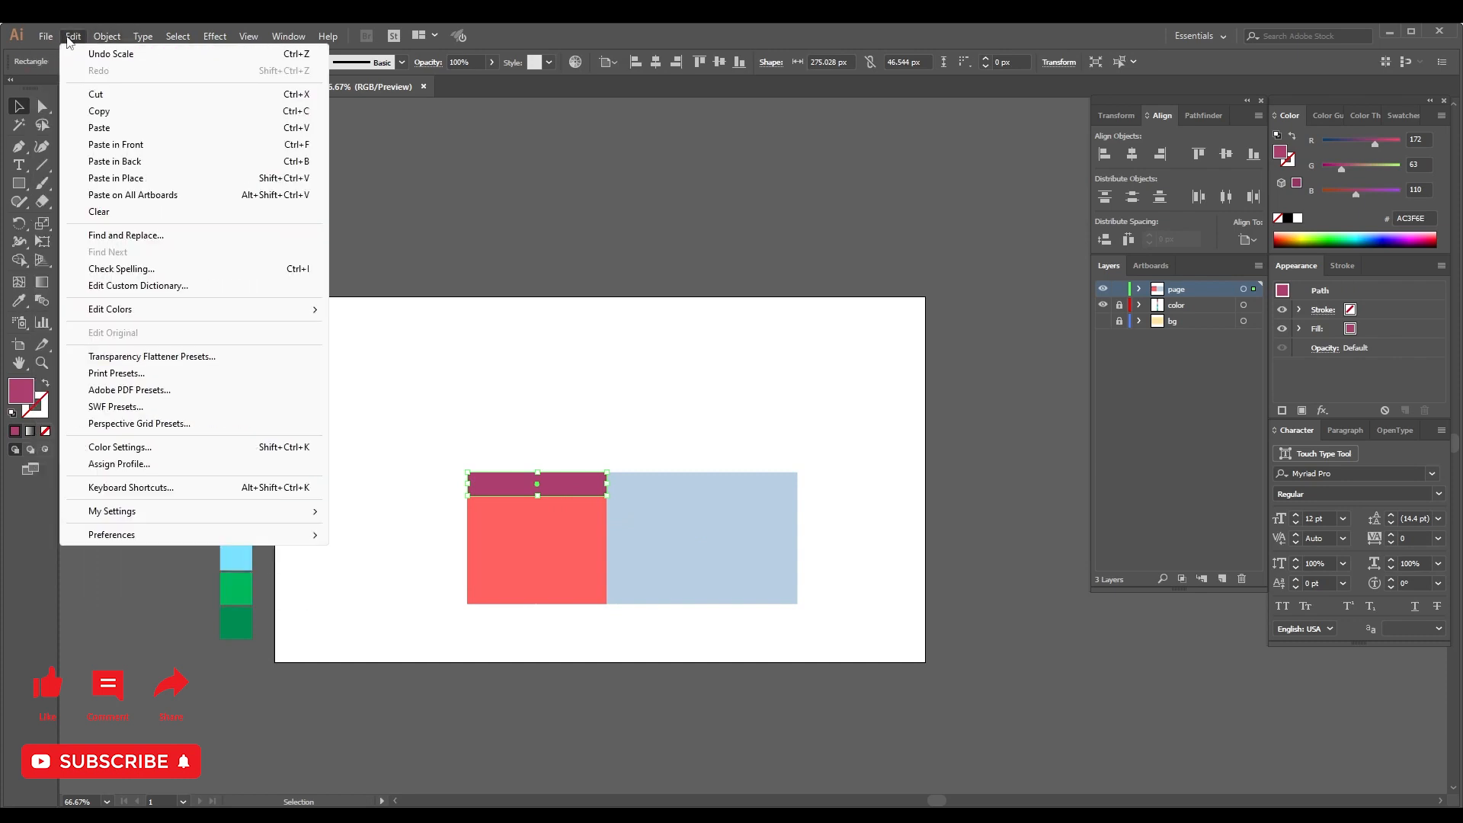
pyautogui.click(103, 111)
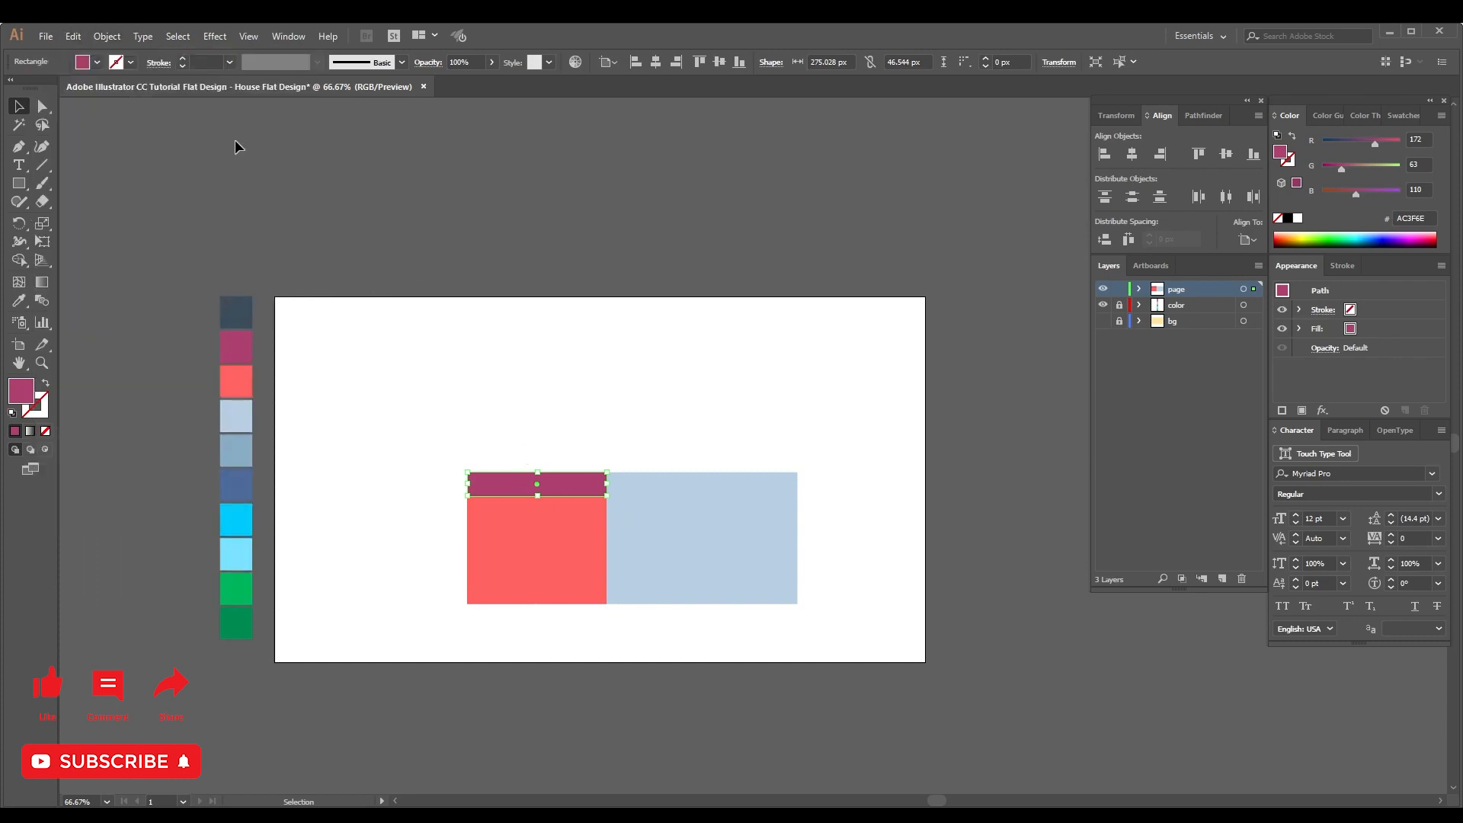
pyautogui.click(107, 36)
pyautogui.moveTo(73, 36)
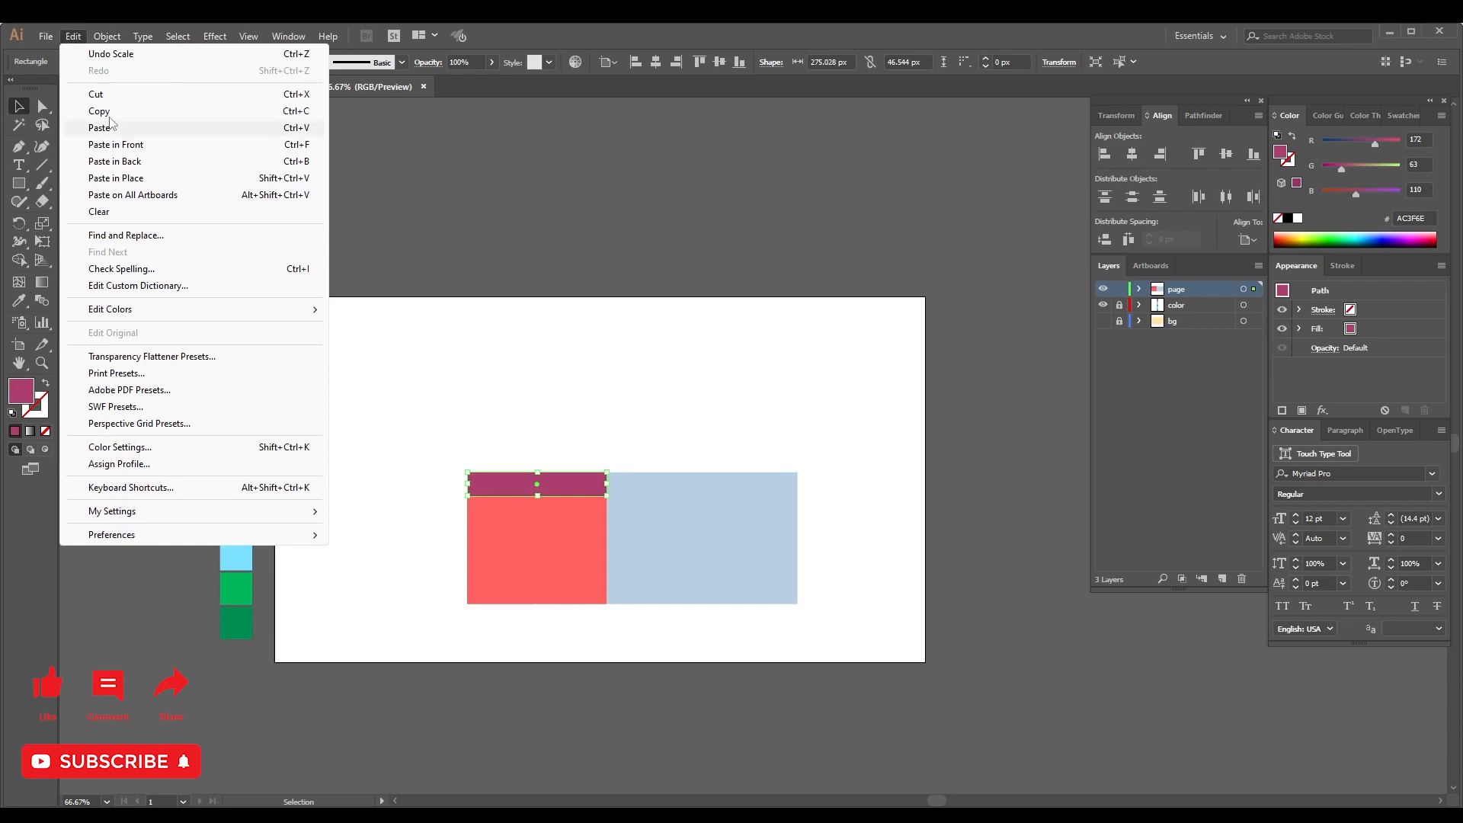
pyautogui.click(116, 145)
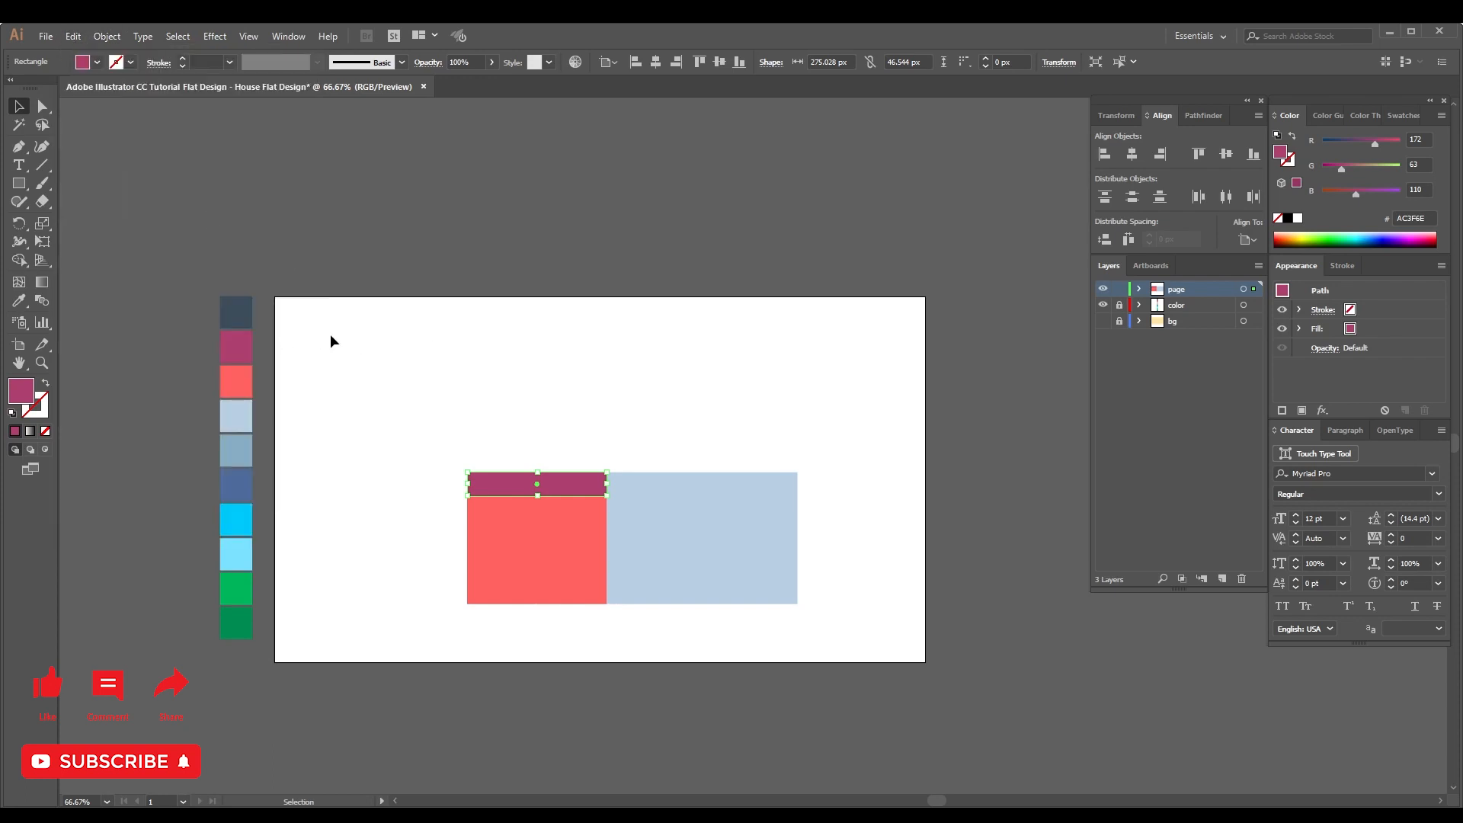
pyautogui.click(242, 448)
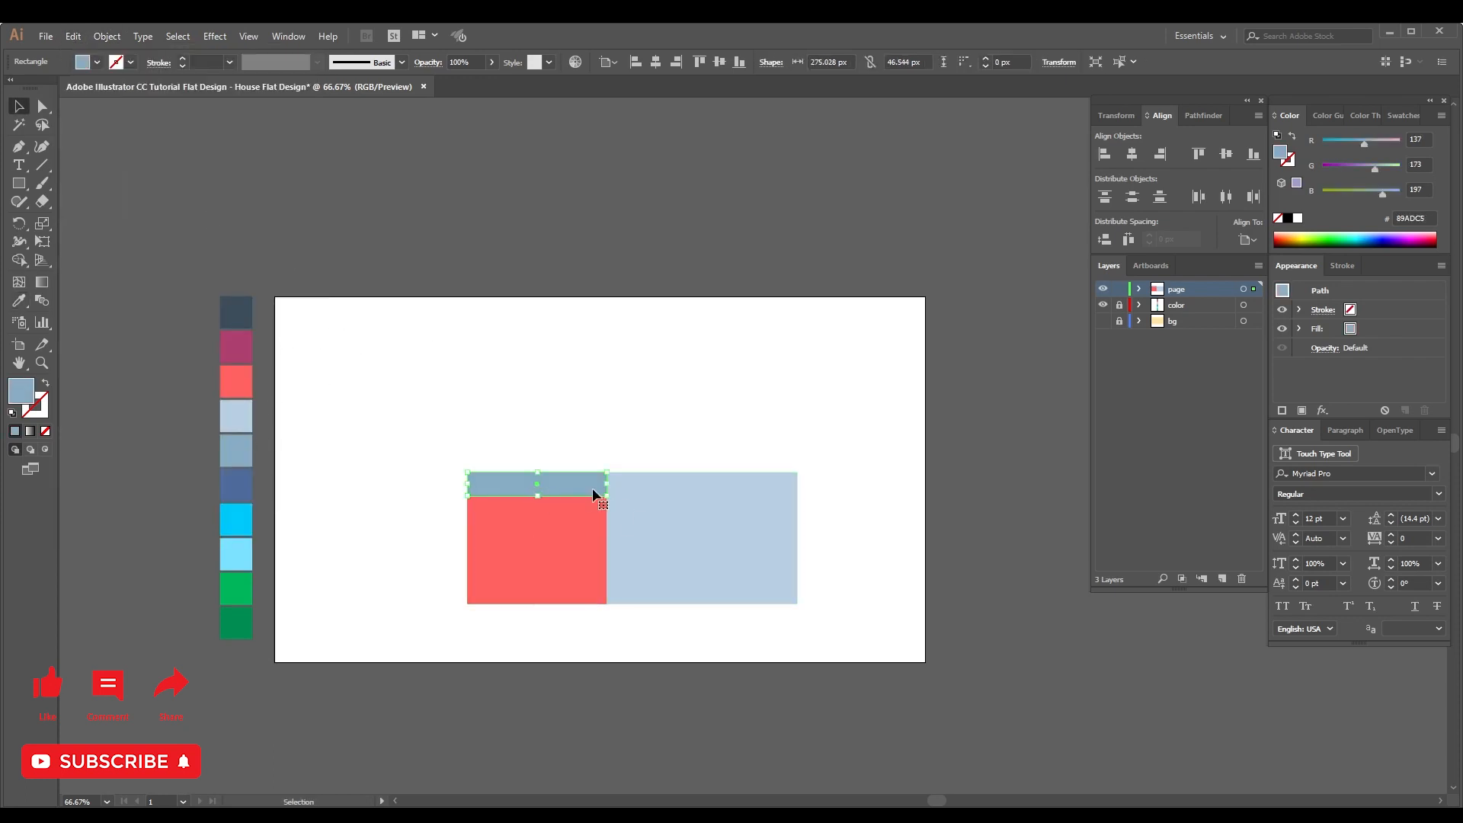
pyautogui.moveTo(592, 493); pyautogui.dragTo(732, 493)
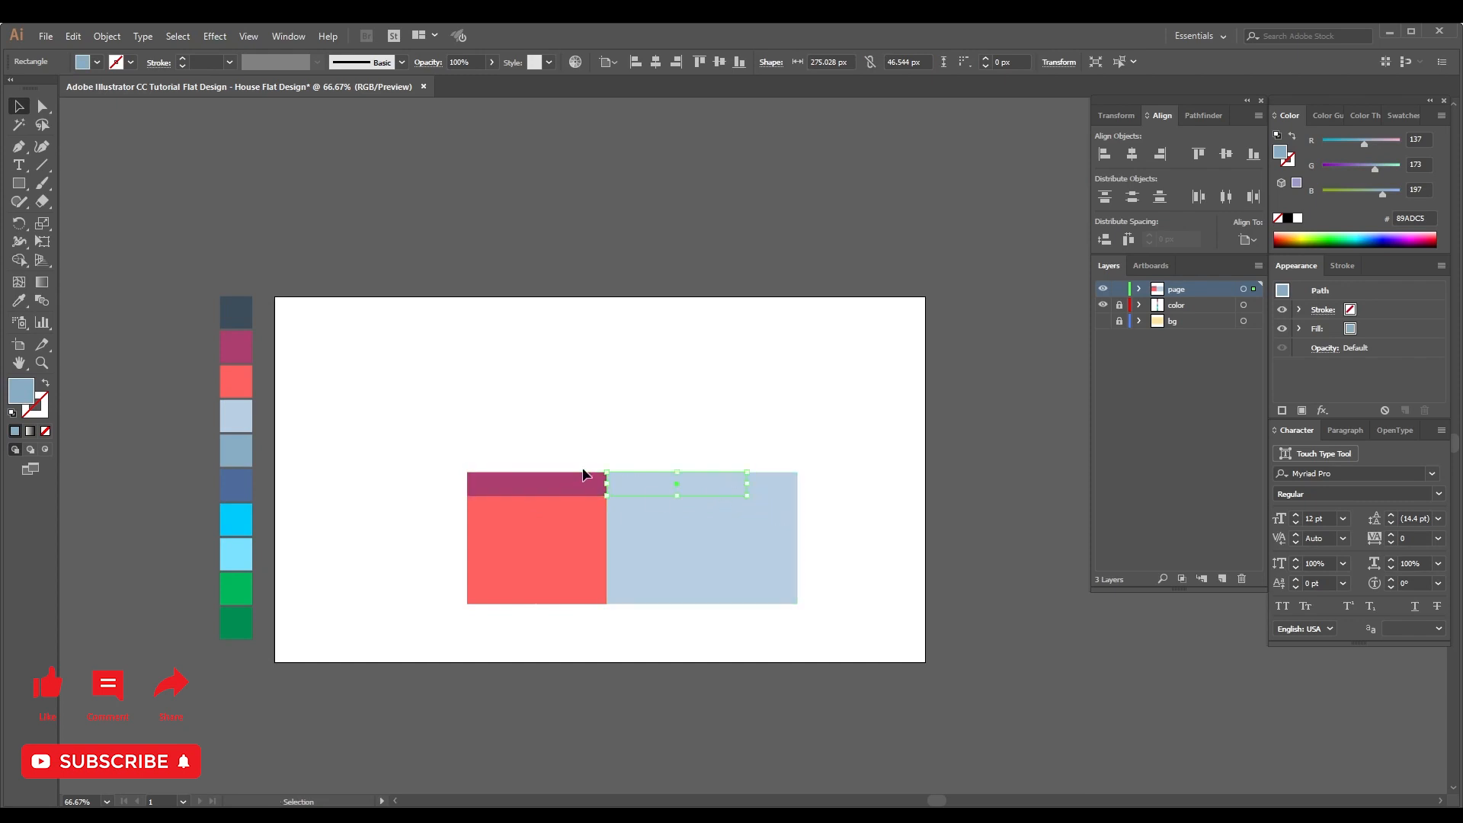
pyautogui.press('i')
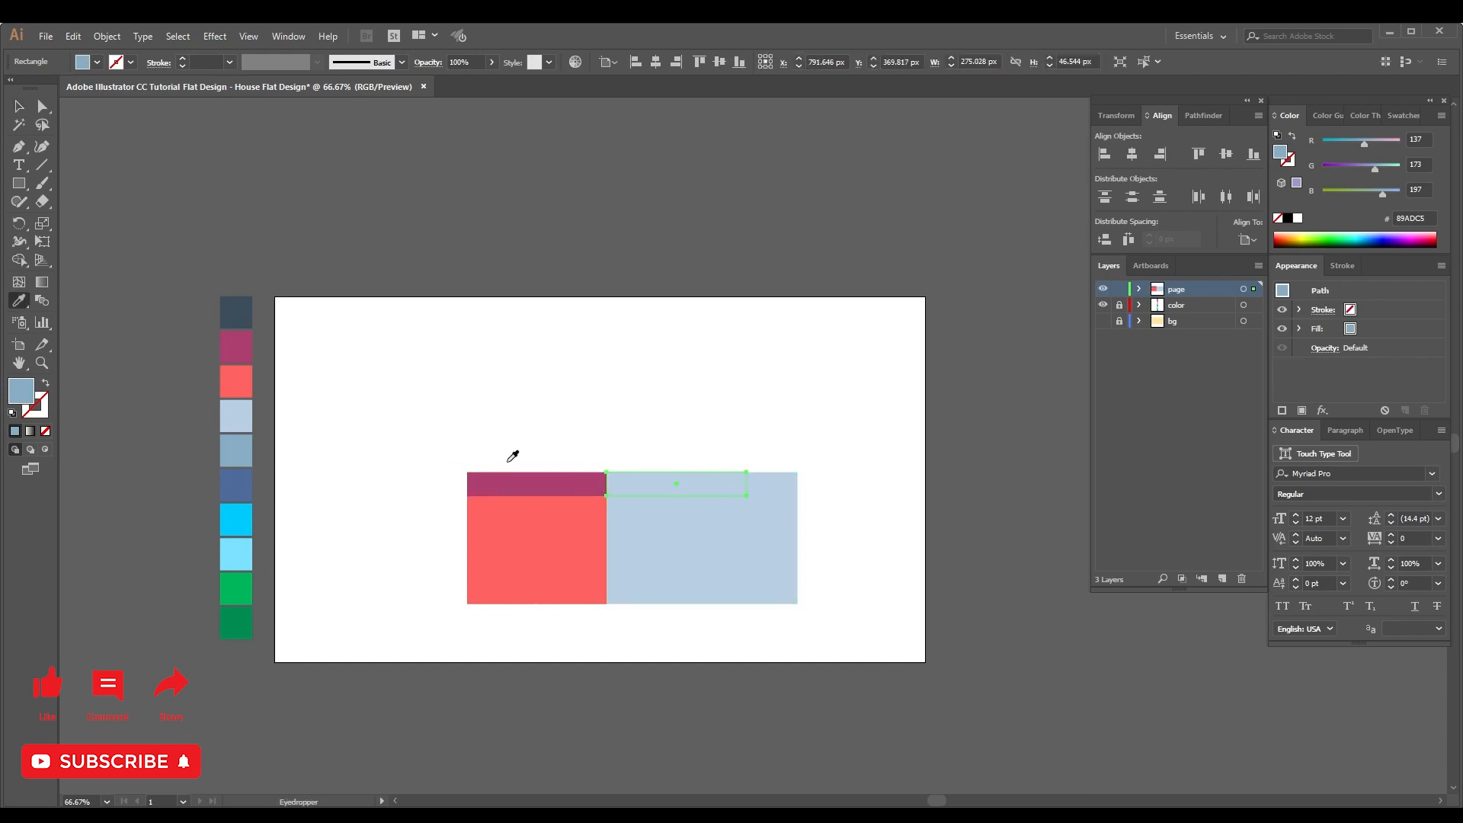
pyautogui.click(246, 482)
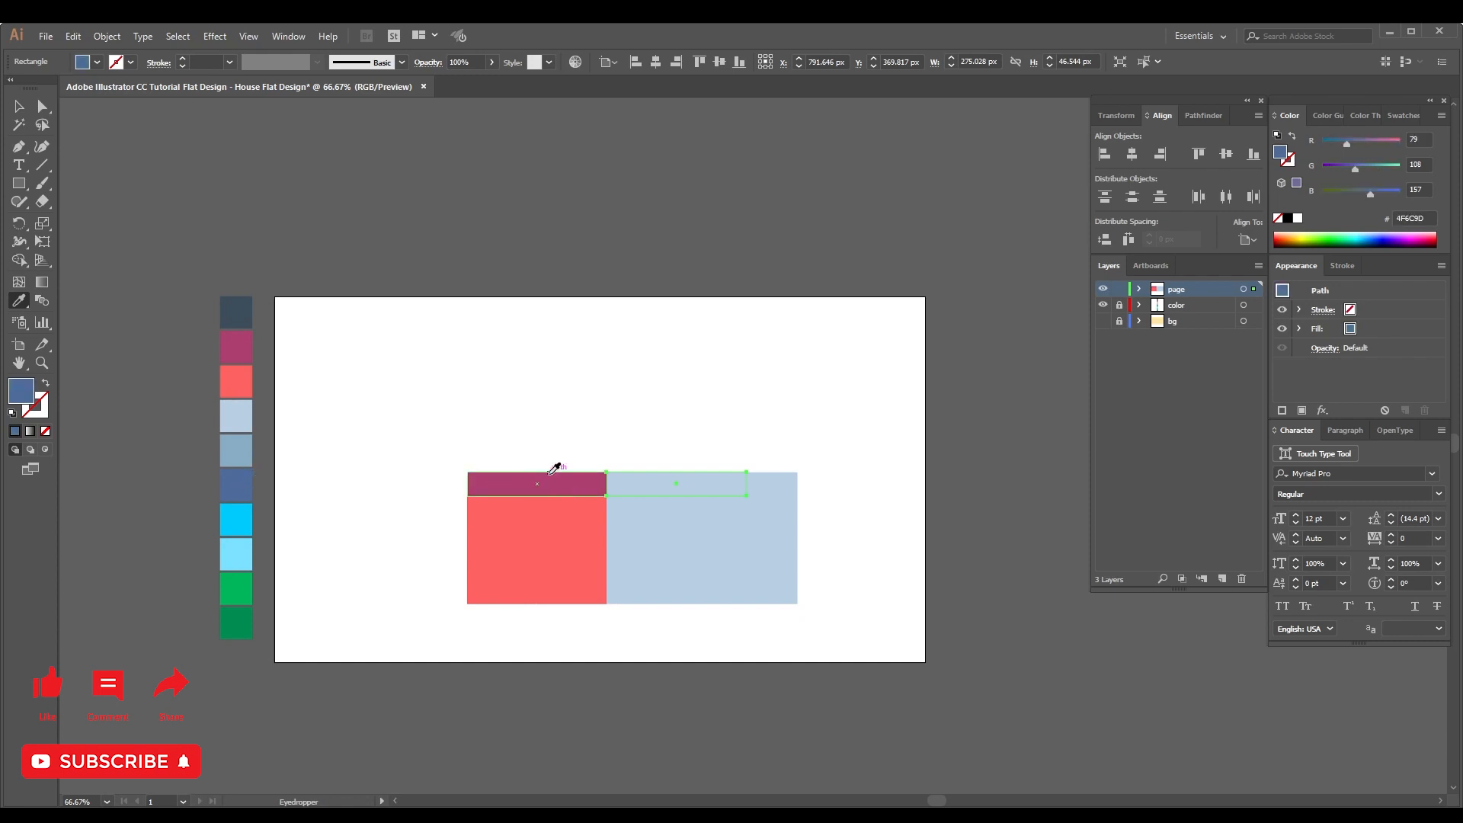
pyautogui.click(253, 450)
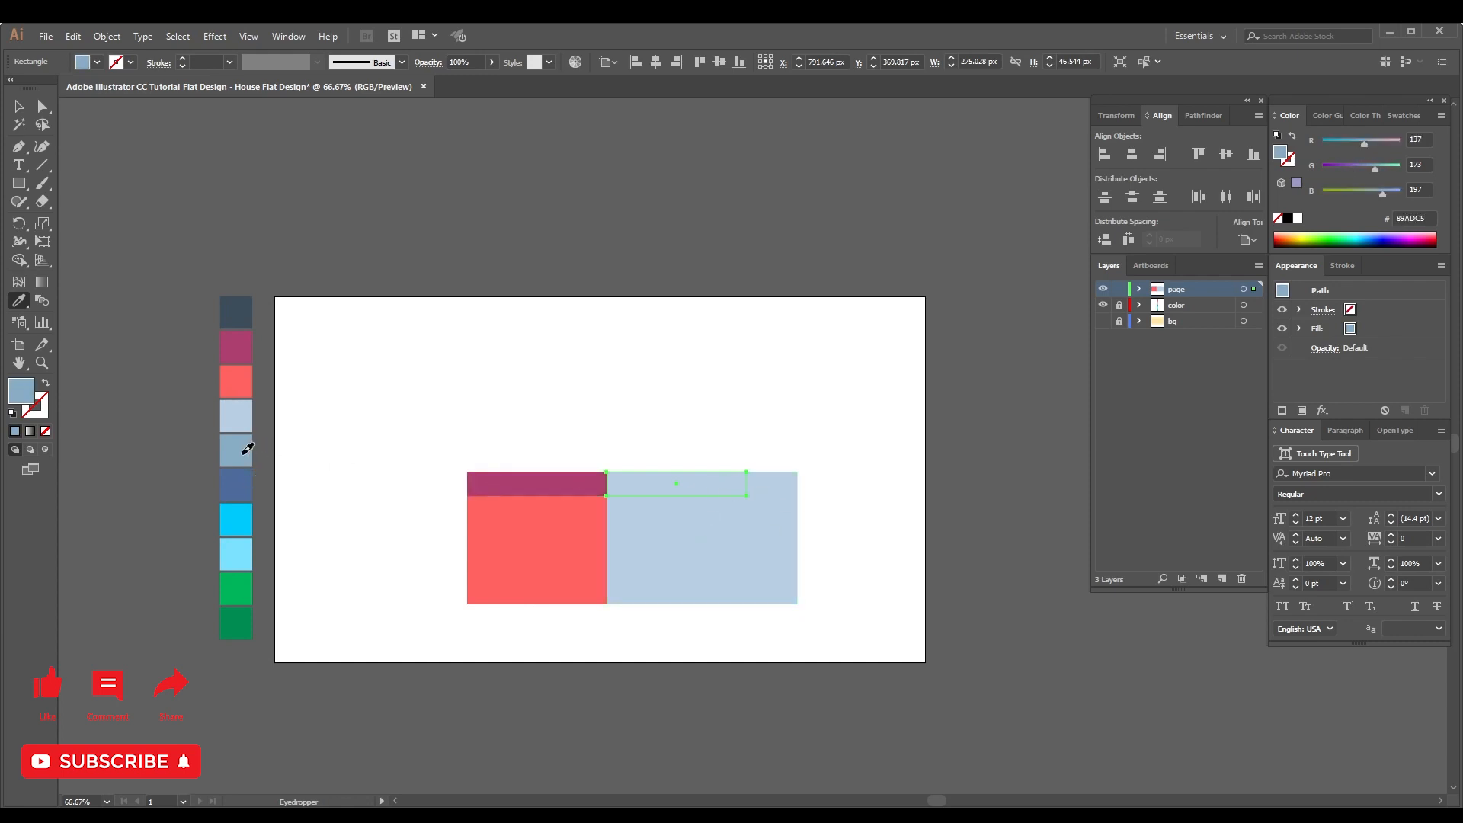
pyautogui.press('v')
# Bring the grey-blue strip to the front and widen it to about 375 px, matching the light blue rectangle.
pyautogui.rightClick(690, 494)
pyautogui.moveTo(831, 396)
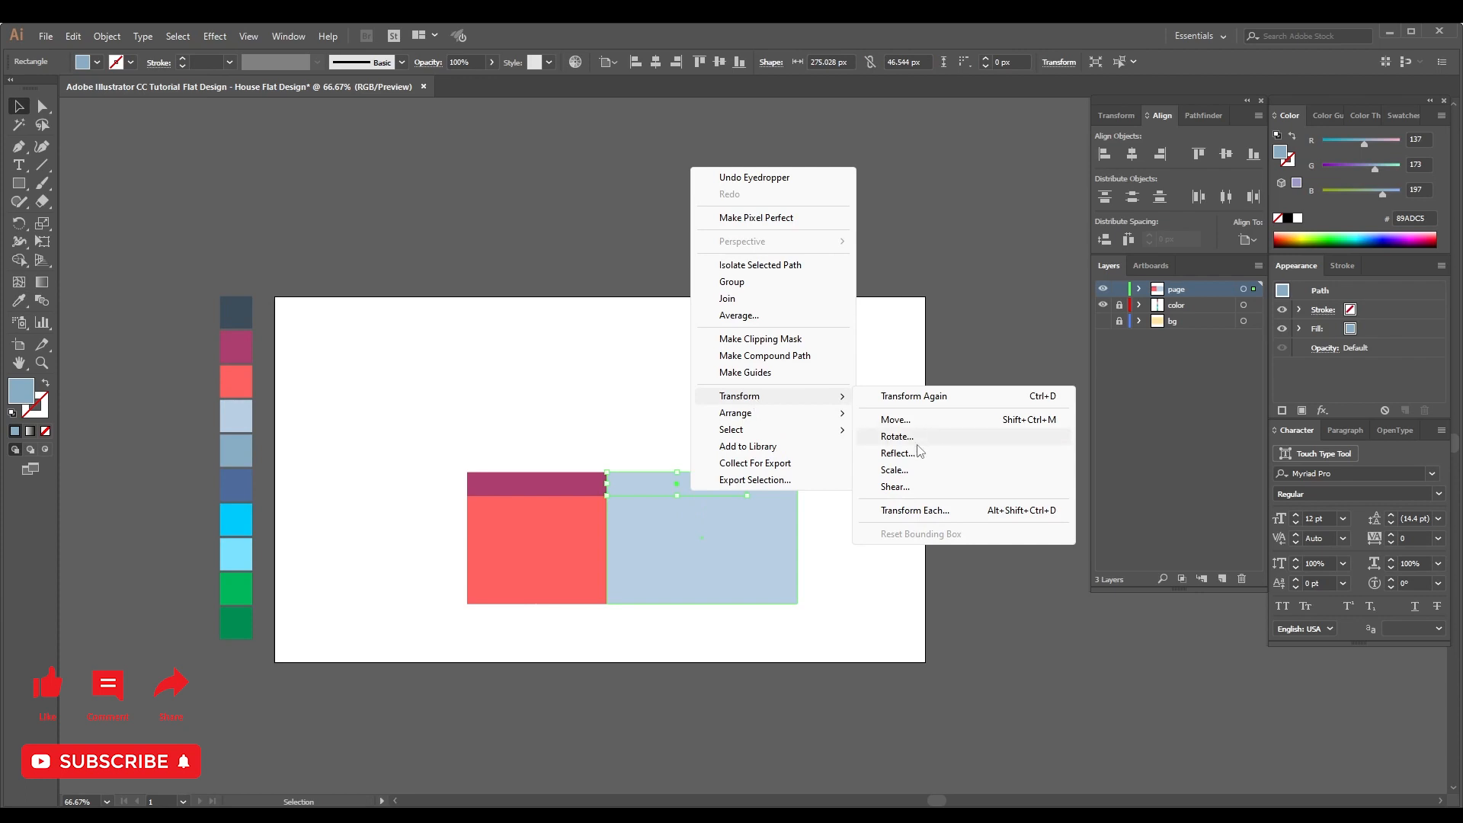
pyautogui.click(967, 429)
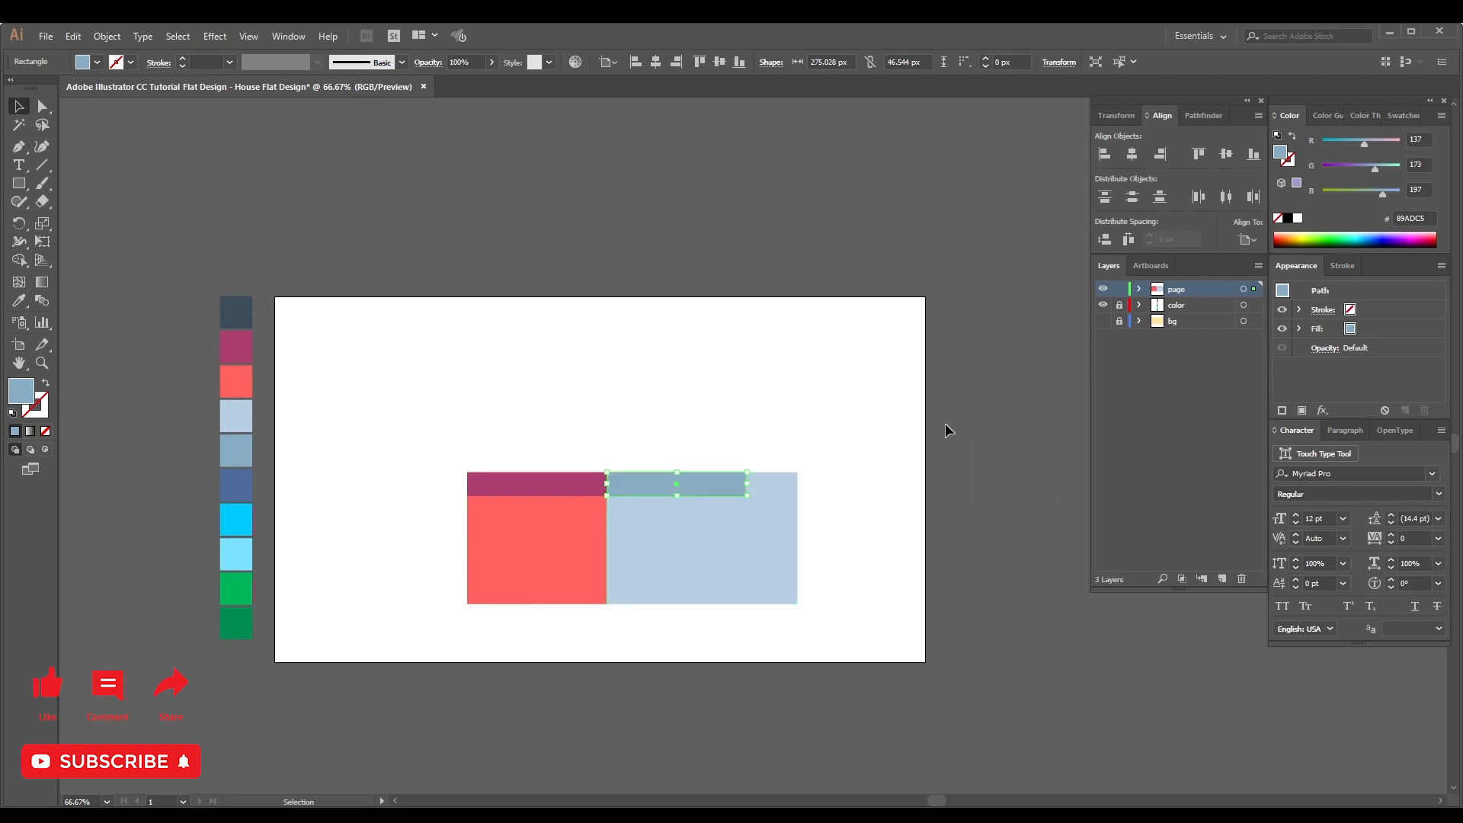
pyautogui.moveTo(750, 485); pyautogui.dragTo(798, 482)
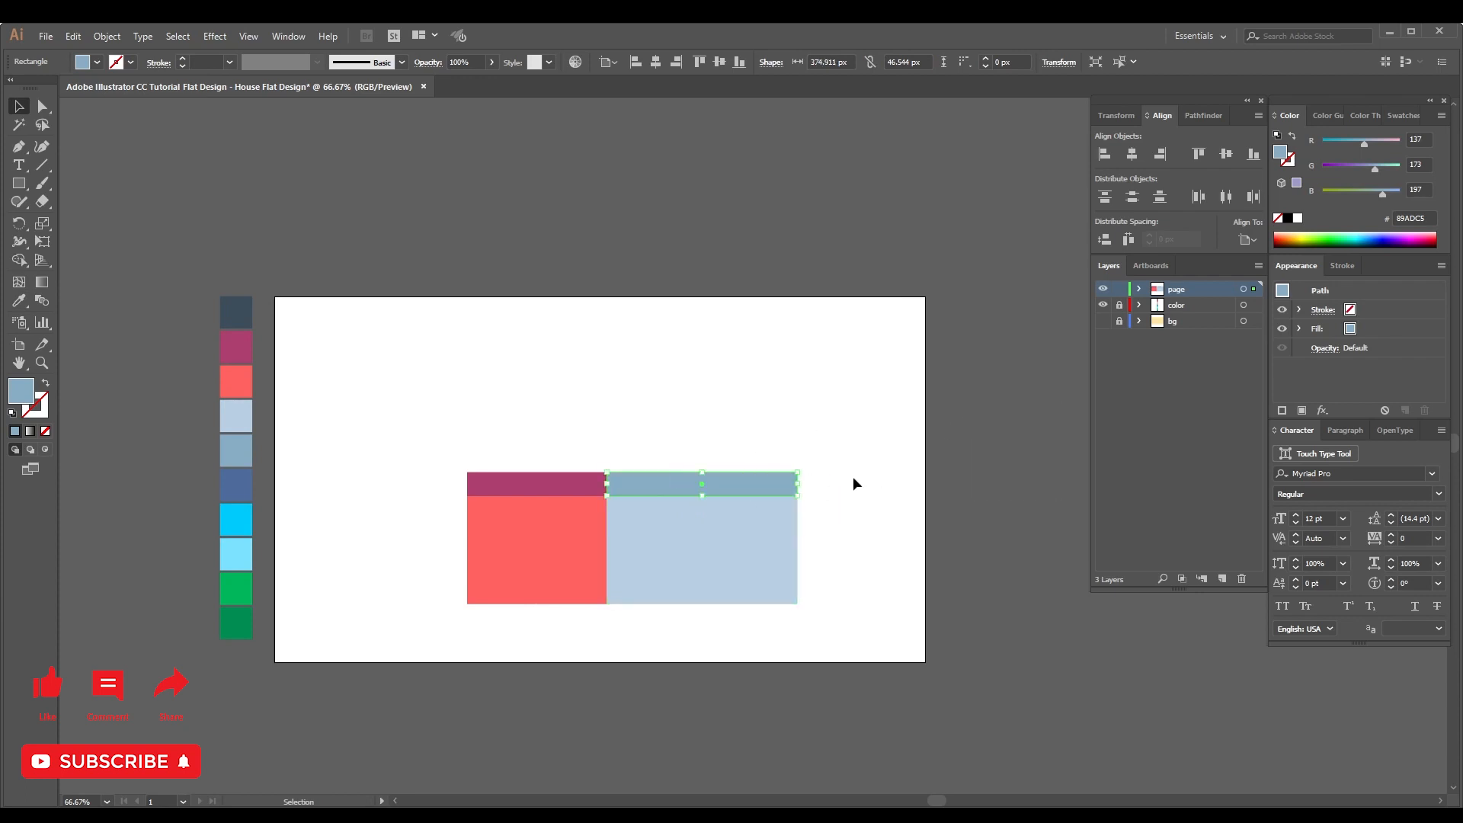
pyautogui.click(523, 437)
# Duplicate the magenta strip directly above the blocks and stretch the copy across both, about 650 px wide.
pyautogui.click(560, 488)
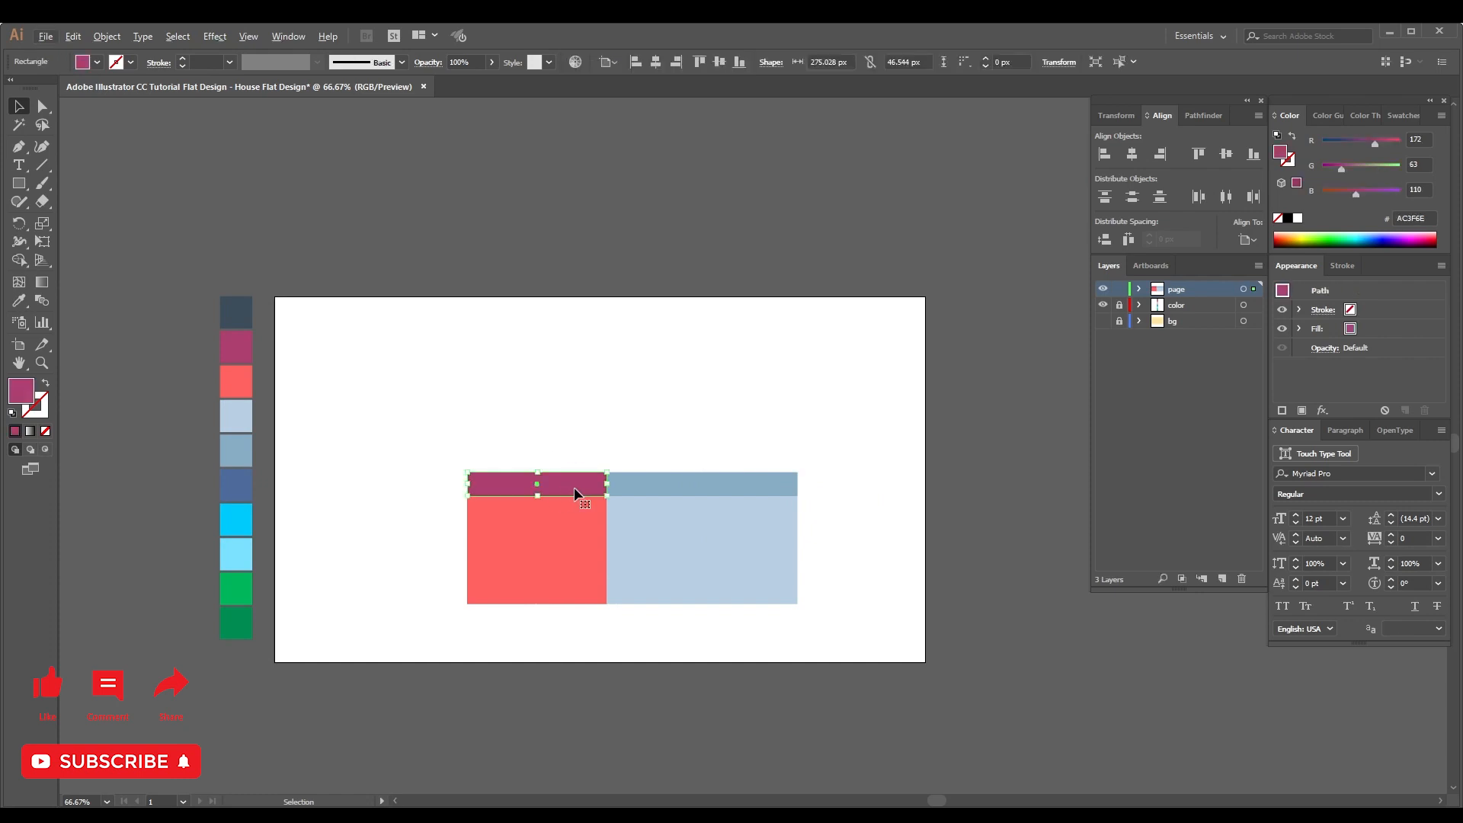
pyautogui.moveTo(575, 493); pyautogui.dragTo(797, 465)
pyautogui.keyDown('shift'); pyautogui.click(583, 483); pyautogui.keyUp('shift')
pyautogui.click(583, 484)
pyautogui.click(1104, 239)
pyautogui.click(663, 424)
pyautogui.hotkey('ctrl', 'z')
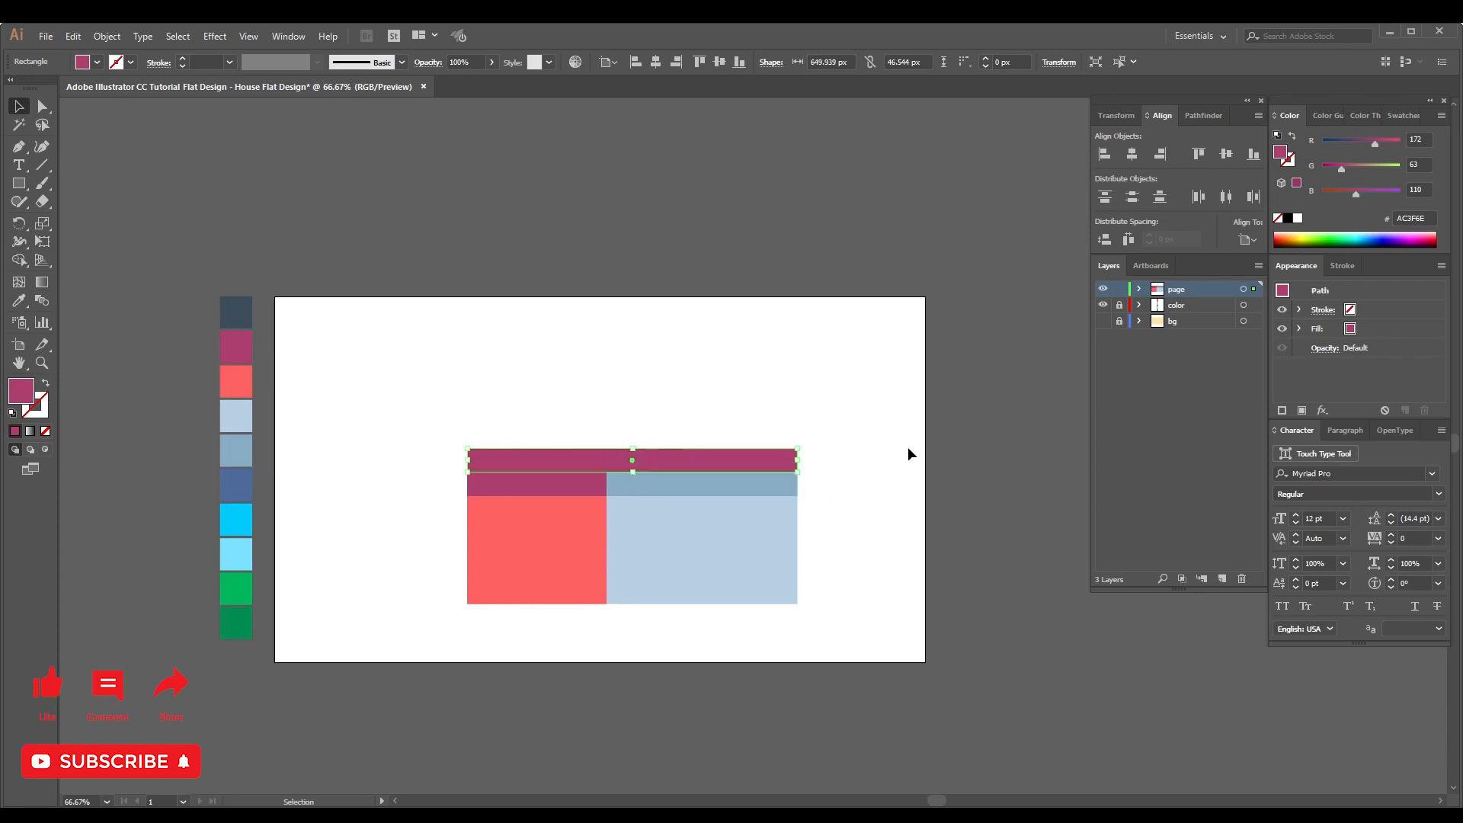
# Fill the full-width strip with the palette's dark slate colour and reduce its height to about 30 px.
pyautogui.click(907, 450)
pyautogui.press('z')
pyautogui.moveTo(720, 513); pyautogui.dragTo(903, 554)
pyautogui.press('v')
pyautogui.click(657, 387)
pyautogui.hotkey('ctrl', '-')
pyautogui.hotkey('ctrl', '-')
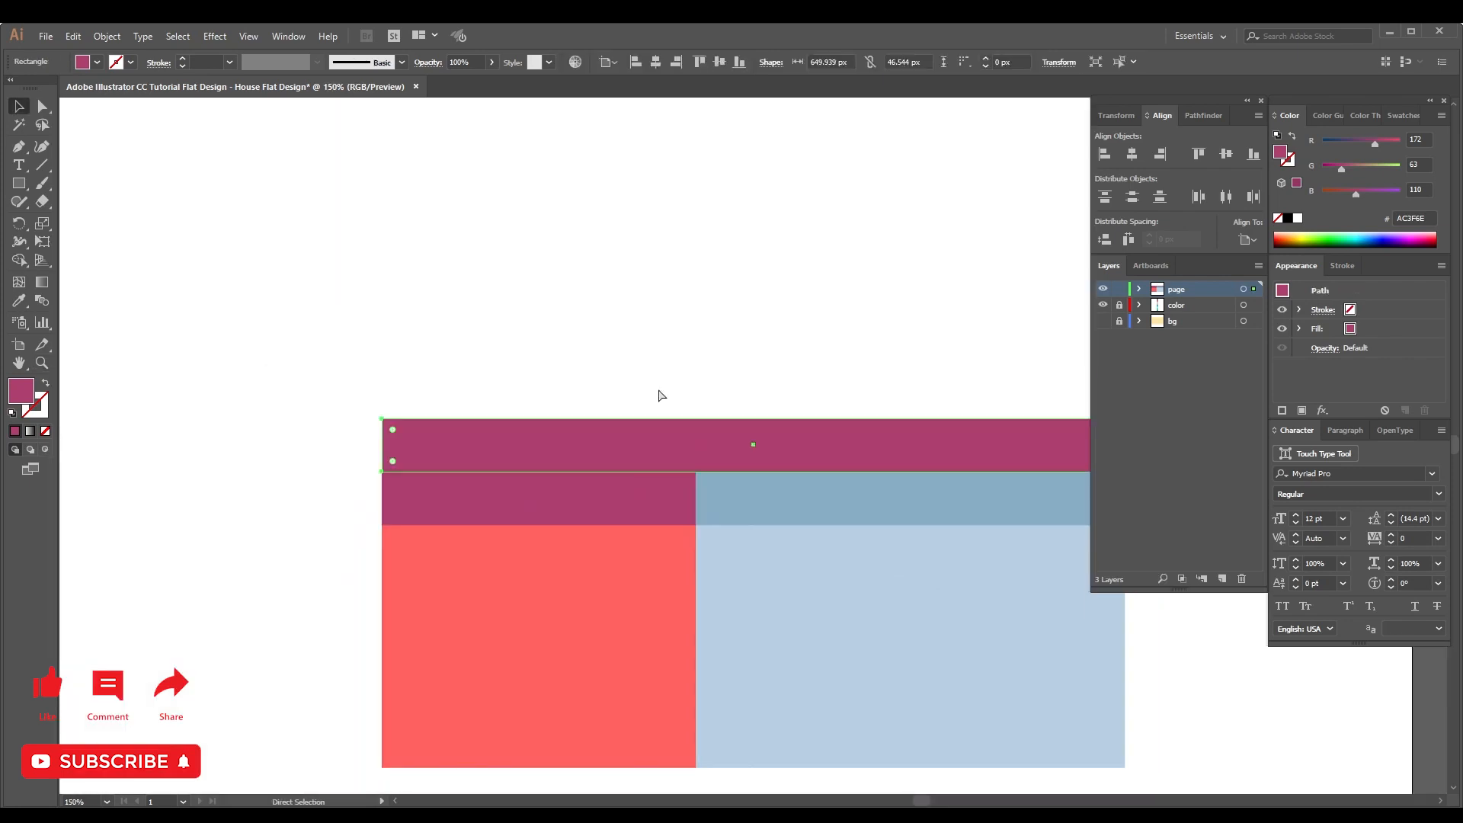
pyautogui.press('i')
pyautogui.click(179, 241)
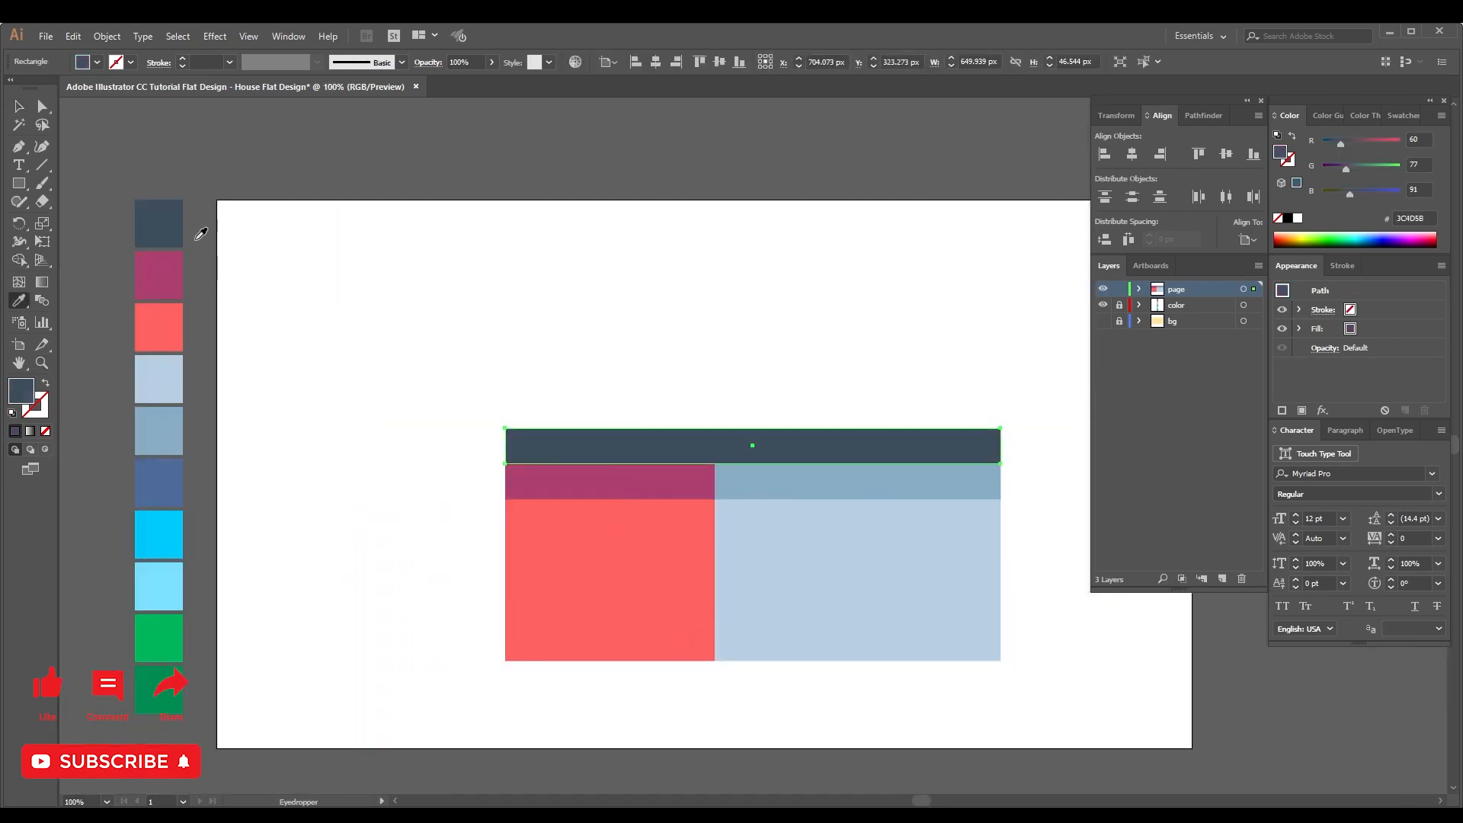
pyautogui.press('v')
pyautogui.moveTo(755, 431); pyautogui.dragTo(754, 442)
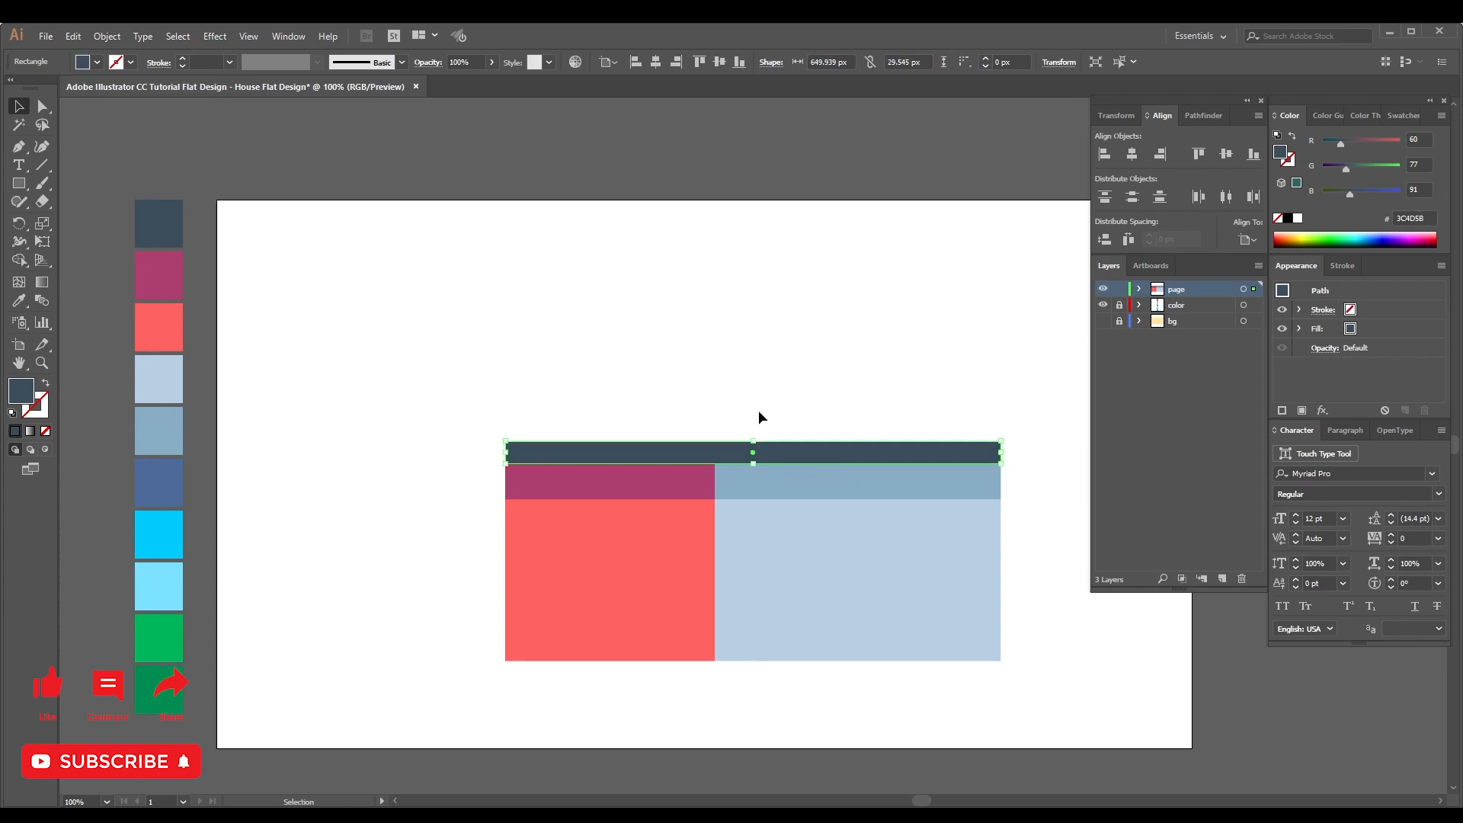
pyautogui.click(753, 398)
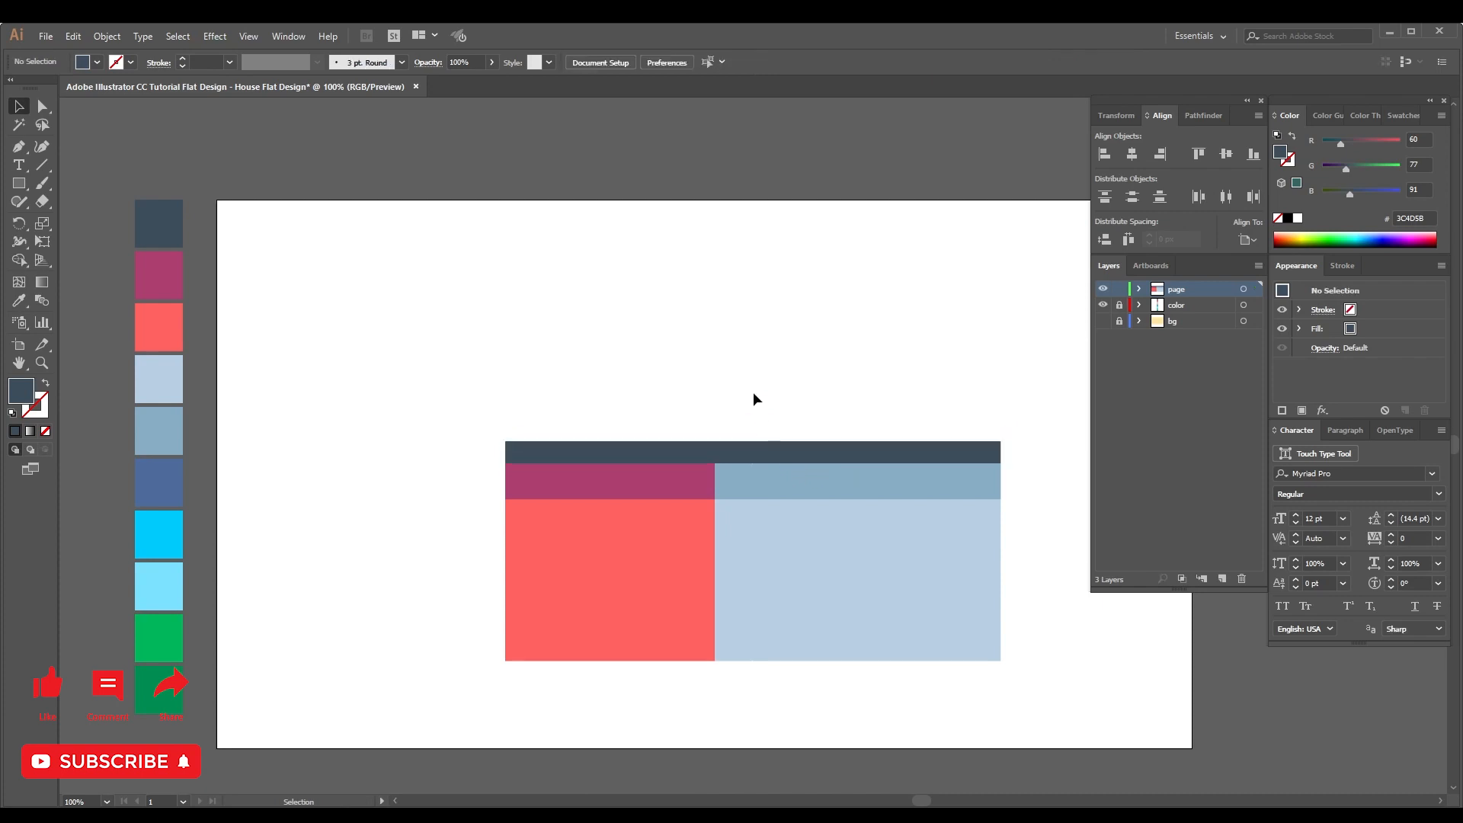
# Reduce the height of the magenta and grey-blue strips together, keeping them against the dark slate strip.
pyautogui.click(675, 488)
pyautogui.keyDown('shift'); pyautogui.click(734, 496); pyautogui.keyUp('shift')
pyautogui.moveTo(756, 503); pyautogui.dragTo(755, 491)
pyautogui.click(755, 410)
pyautogui.moveTo(754, 409); pyautogui.dragTo(692, 429)
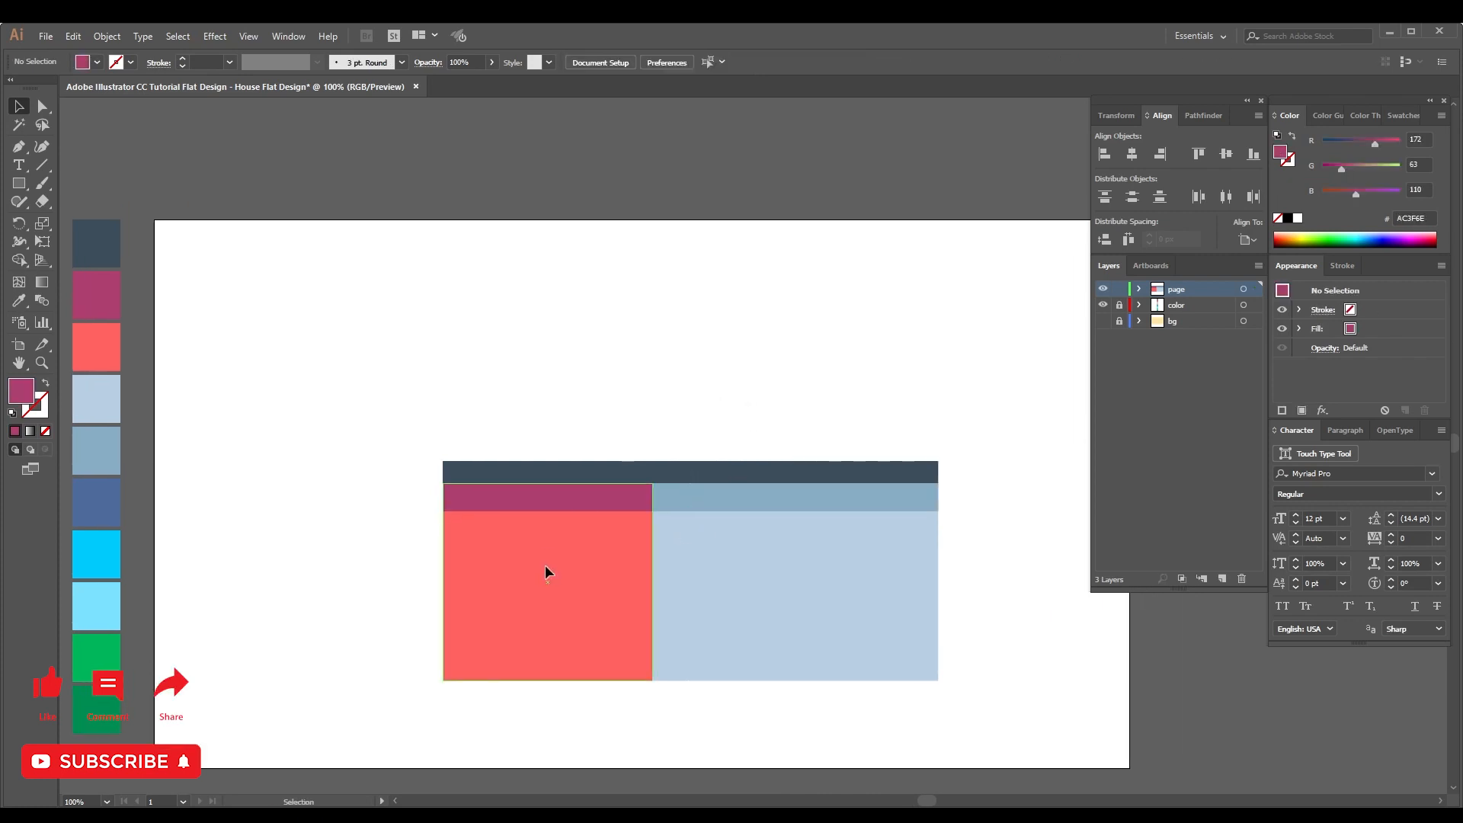
# Duplicate the coral rectangle onto the top of the dark slate strip and widen the copy to about 344 px.
pyautogui.moveTo(547, 606); pyautogui.dragTo(589, 387)
pyautogui.click(701, 375)
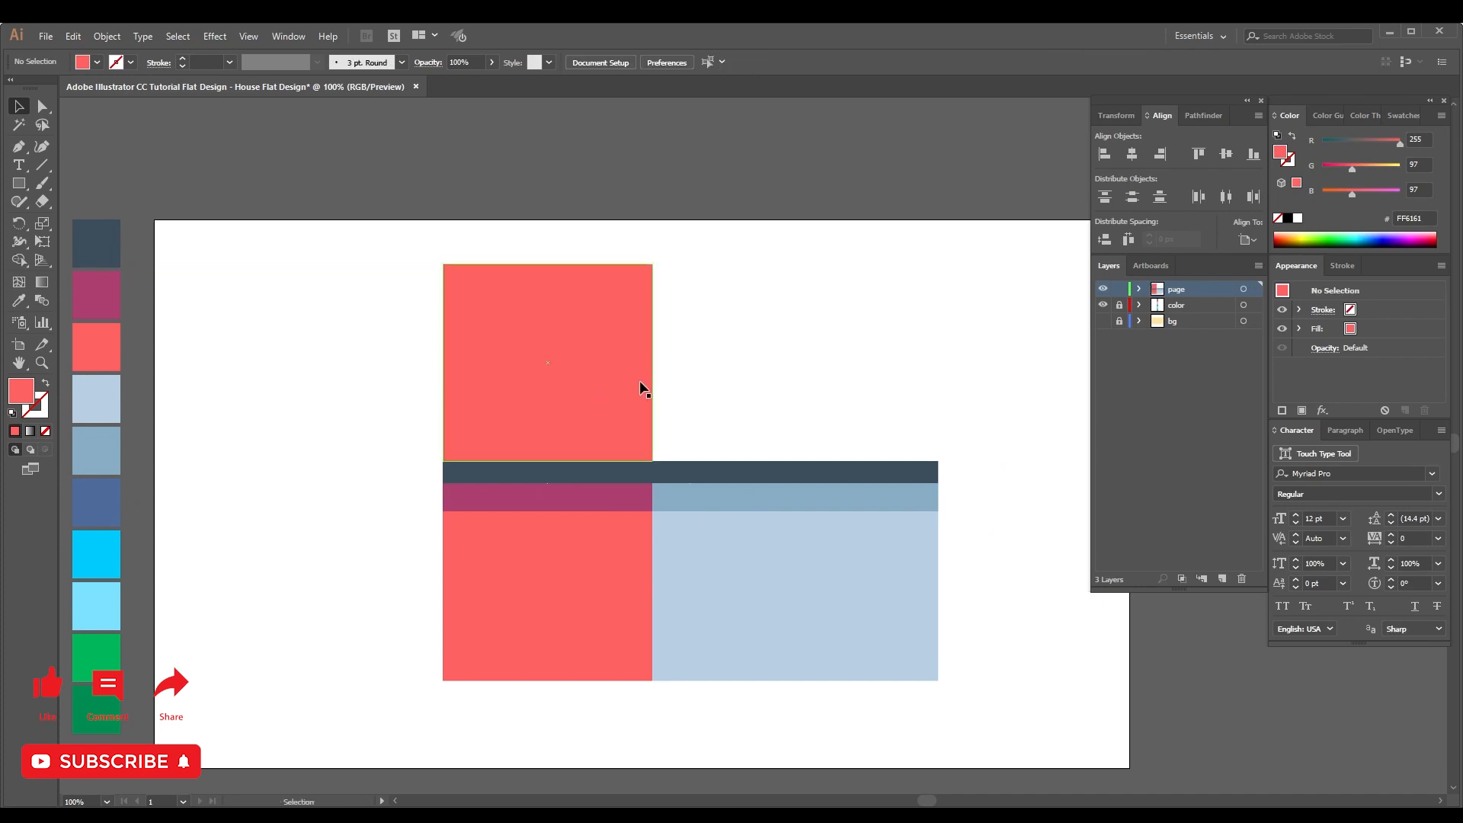
pyautogui.click(602, 386)
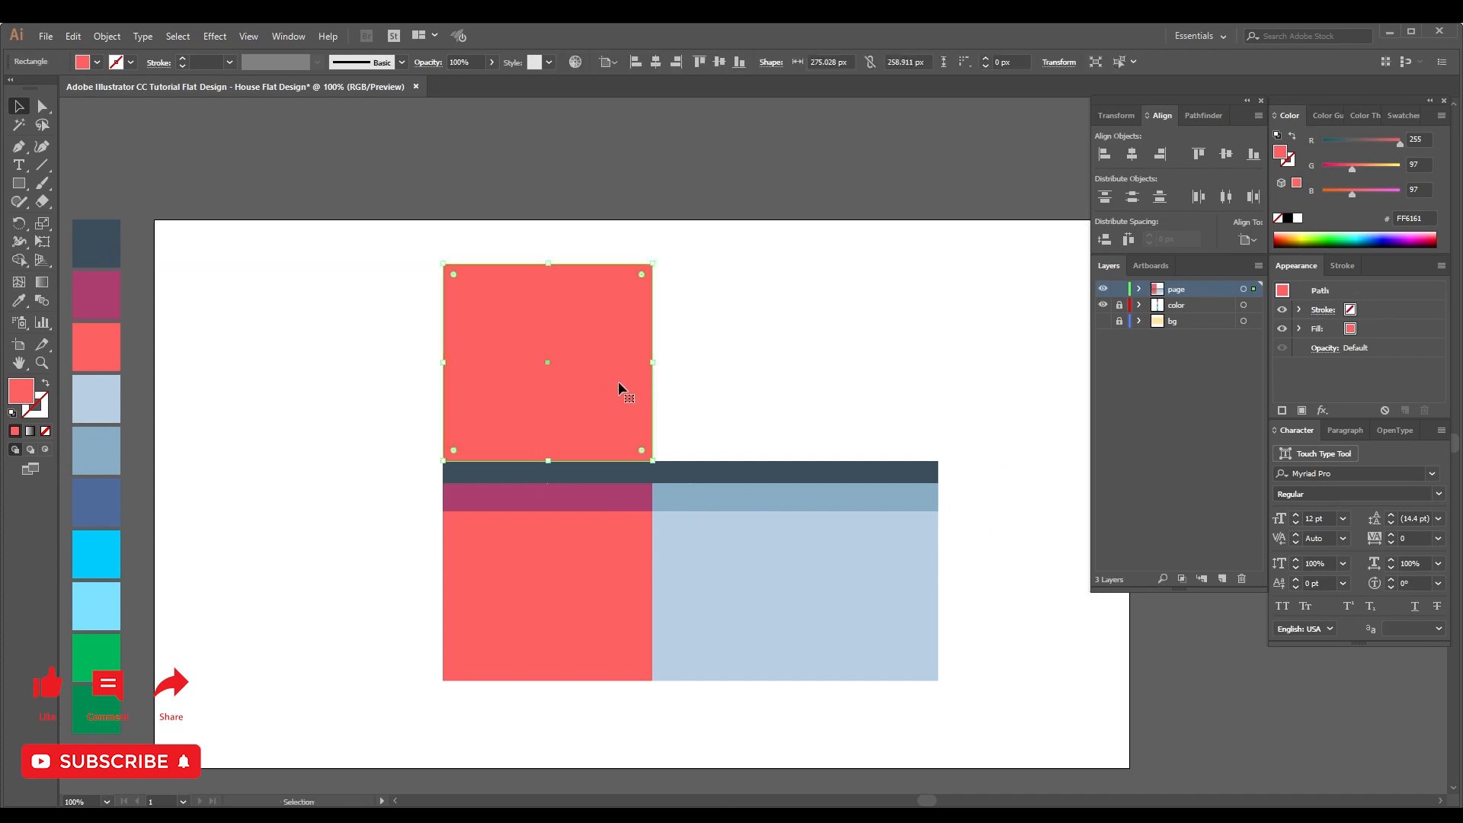
pyautogui.moveTo(653, 362); pyautogui.dragTo(718, 380)
pyautogui.click(760, 366)
pyautogui.press('space')
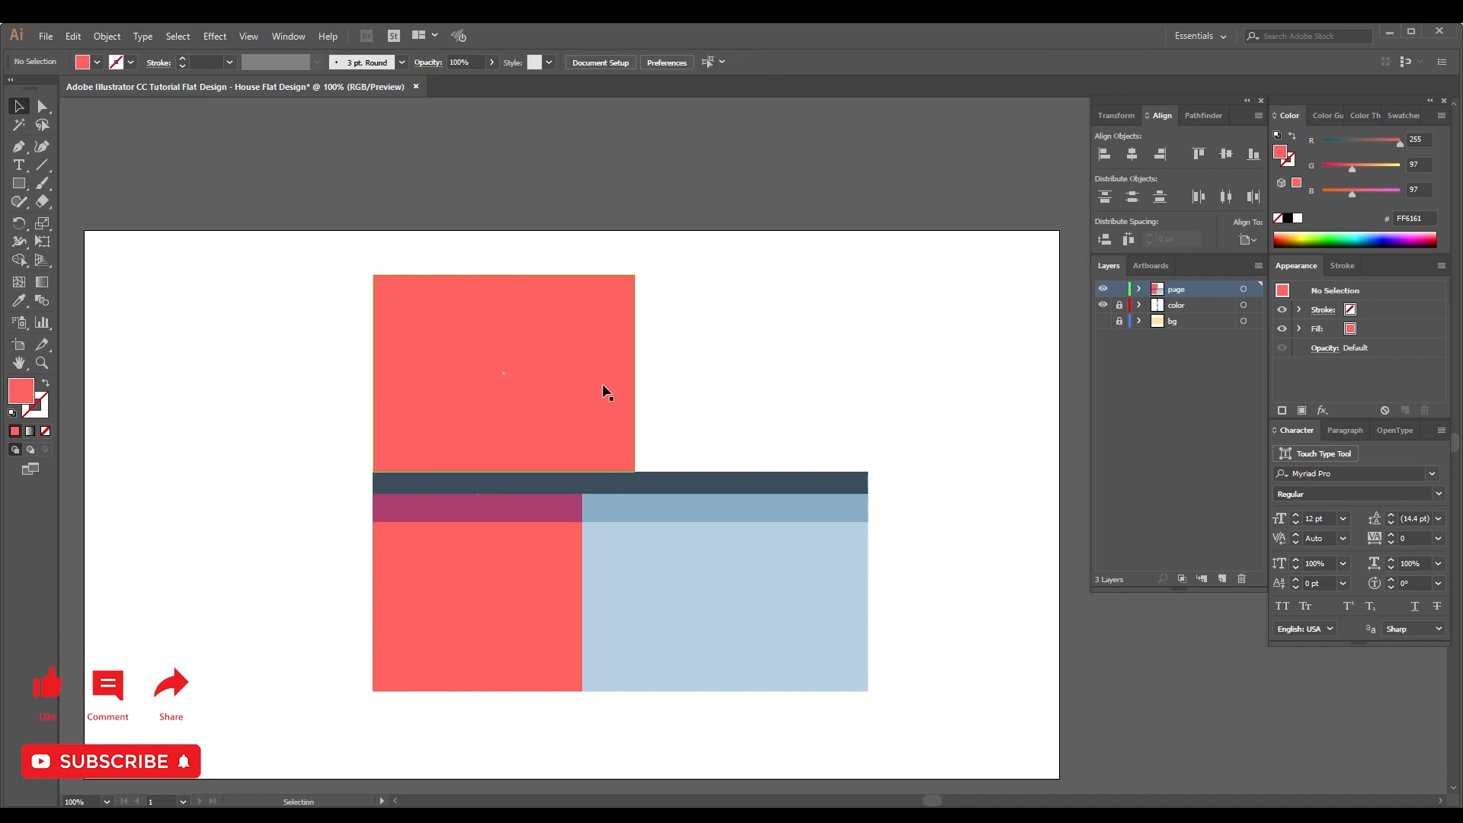
# Fill the upper-storey rectangle above the dark slate strip with the magenta sampled from the strip on the lower coral wall.
pyautogui.click(572, 387)
pyautogui.click(725, 392)
pyautogui.click(529, 431)
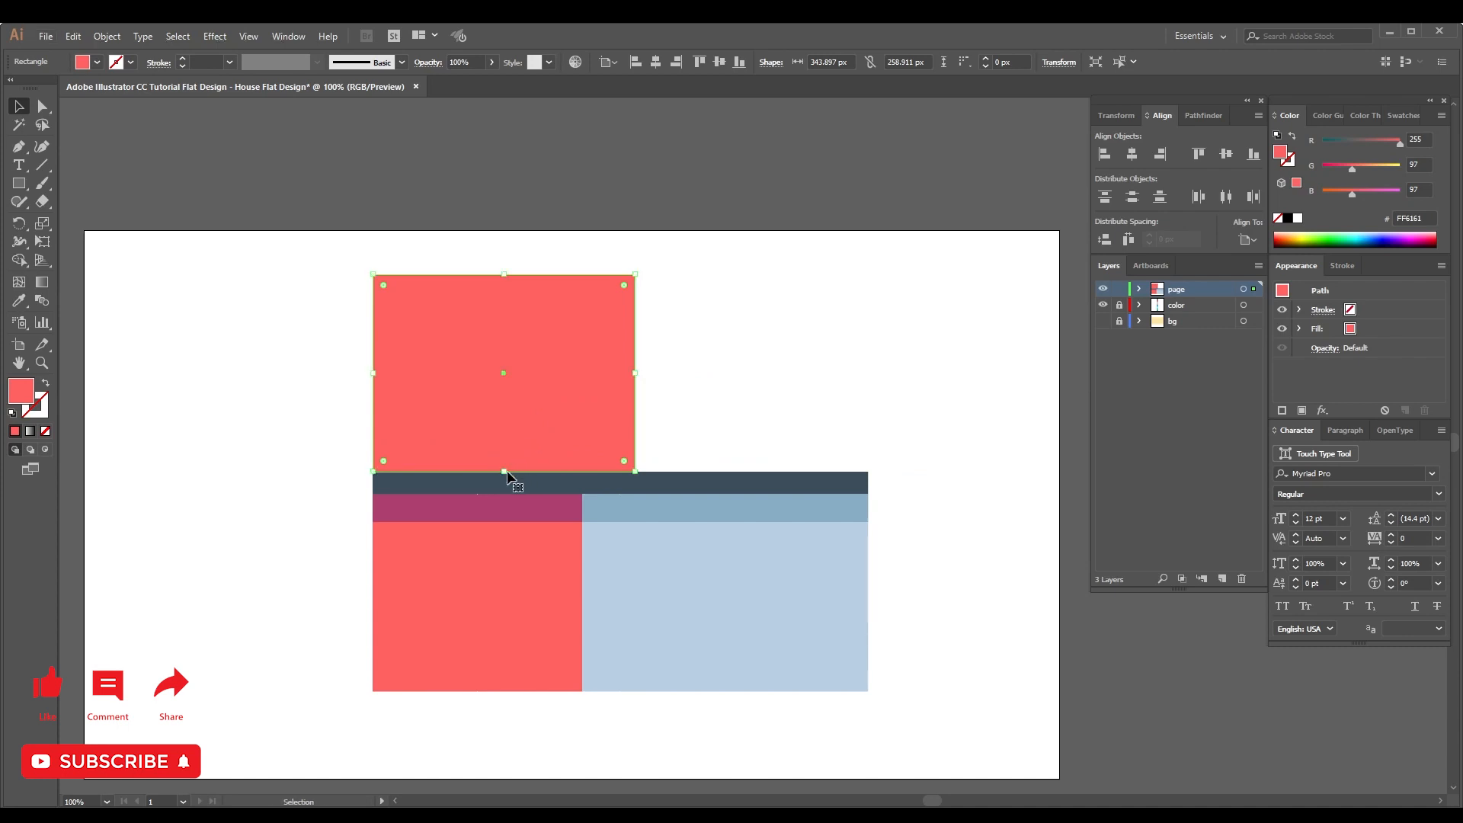
pyautogui.press('i')
pyautogui.click(506, 505)
pyautogui.press('v')
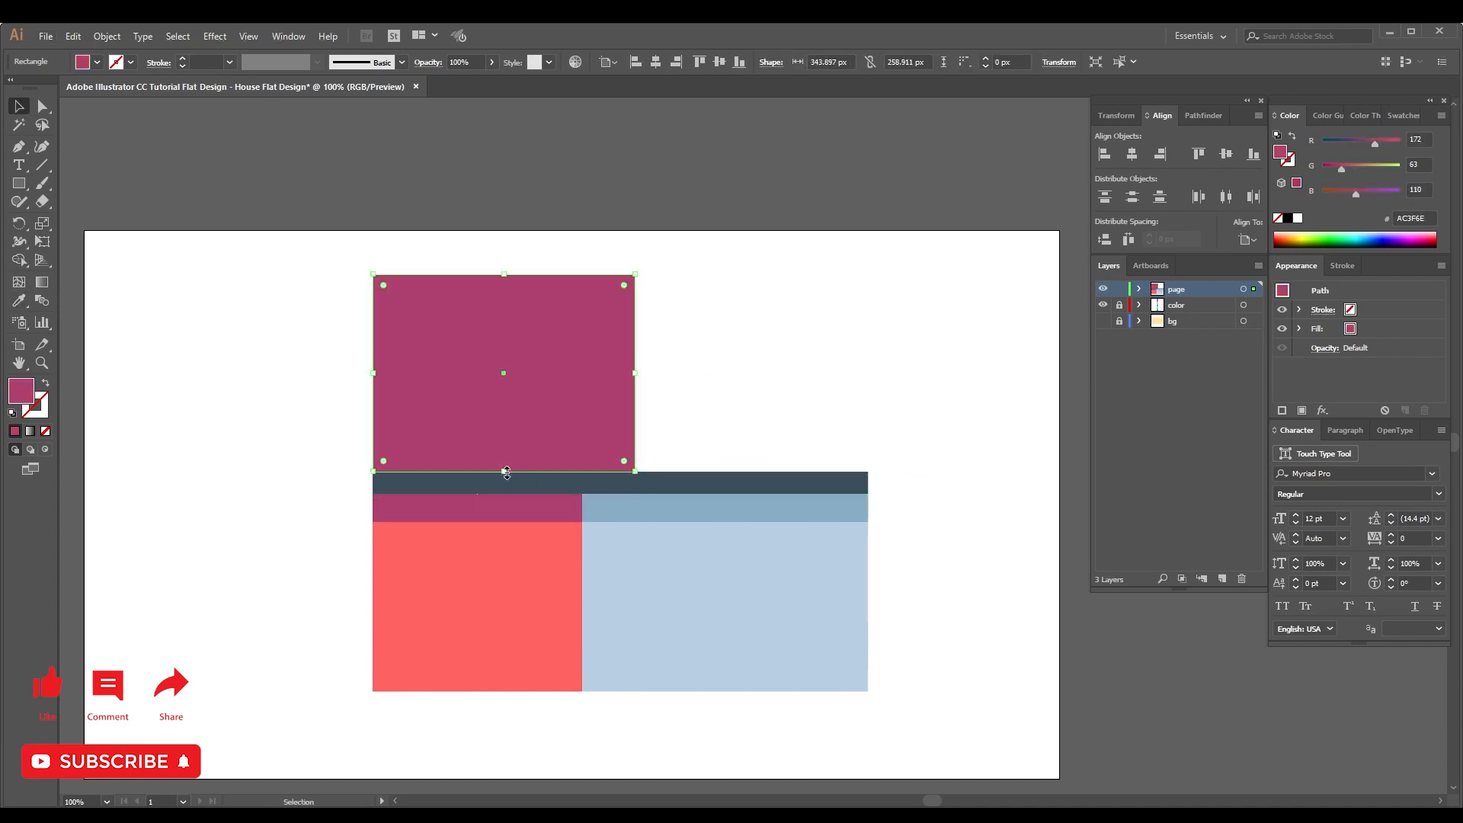
# Undo the upper-storey rectangle's magenta fill and copy the magenta strip along its upper edge, matching its full width.
pyautogui.hotkey('ctrl', 'z')
pyautogui.click(506, 507)
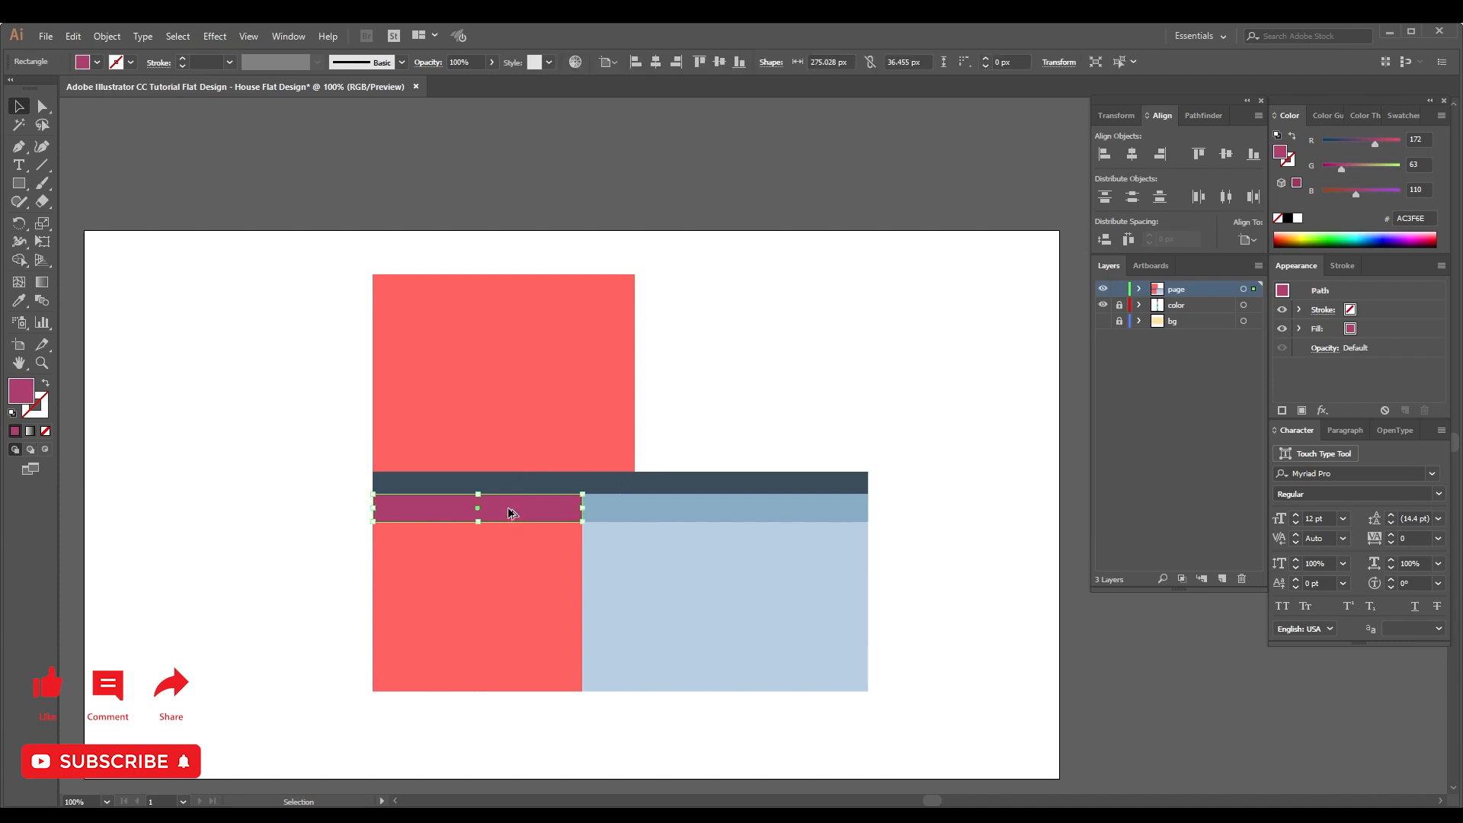
pyautogui.moveTo(506, 509); pyautogui.dragTo(636, 289)
pyautogui.click(659, 303)
# Duplicate the dark slate strip above the upper storey and centre it horizontally with the magenta strip there.
pyautogui.moveTo(621, 482); pyautogui.dragTo(619, 259)
pyautogui.keyDown('shift'); pyautogui.click(604, 286); pyautogui.keyUp('shift')
pyautogui.click(603, 286)
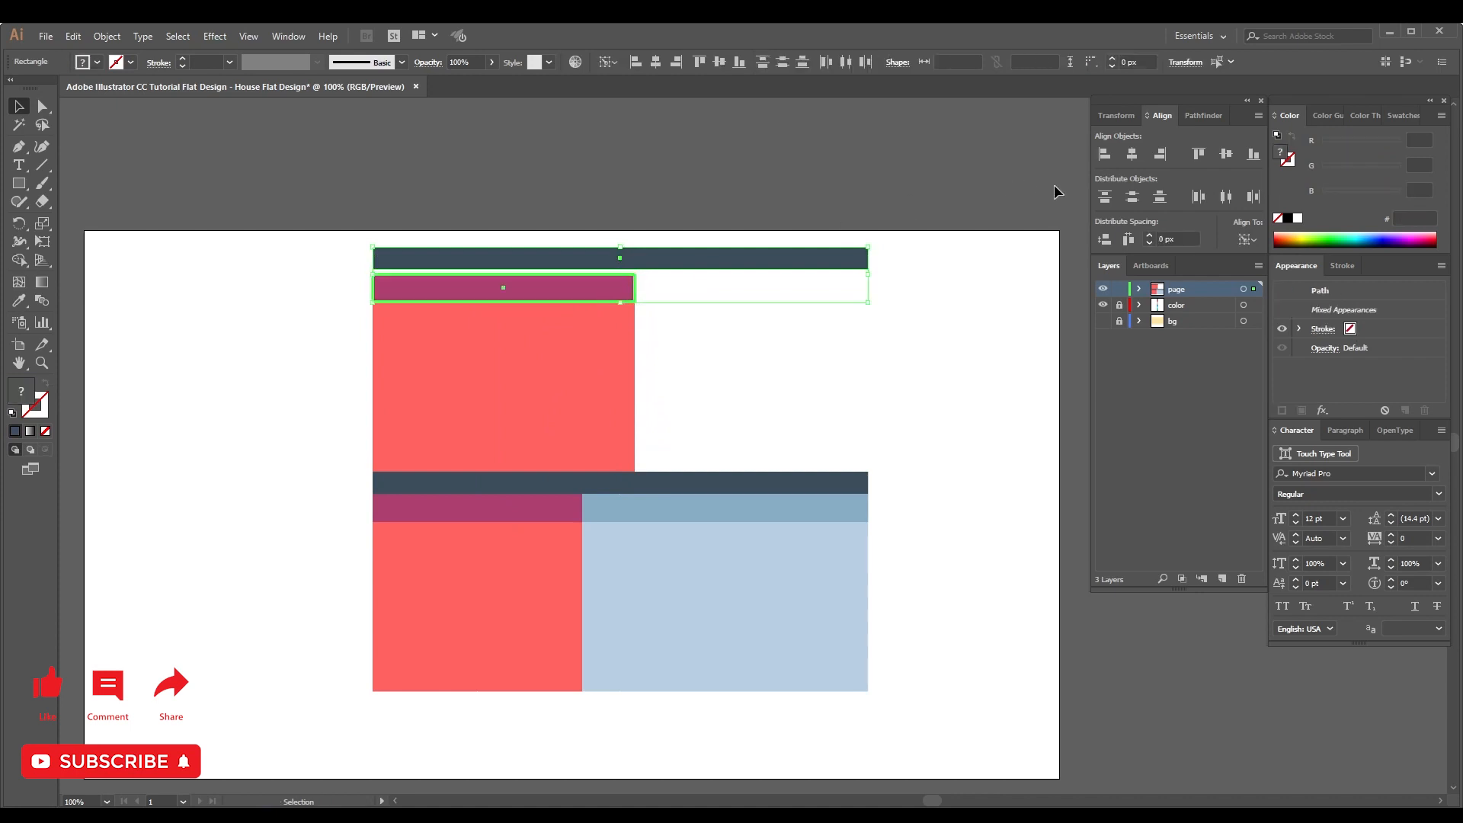
pyautogui.click(1132, 154)
# Rest the upper roof strip on the magenta strip and narrow it symmetrically to a slight overhang on each side.
pyautogui.click(674, 280)
pyautogui.click(749, 265)
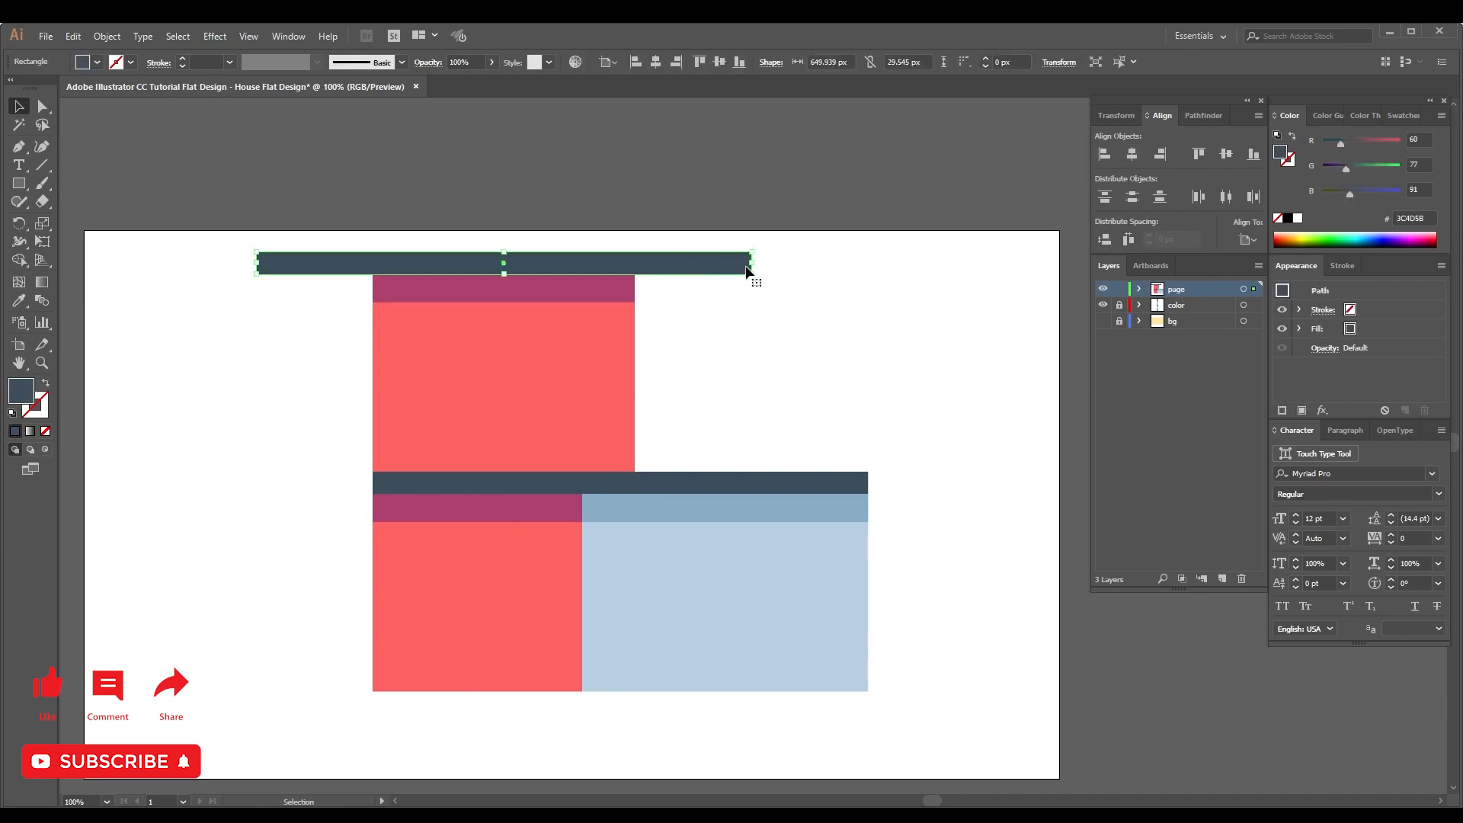
pyautogui.moveTo(752, 265); pyautogui.dragTo(646, 273)
pyautogui.click(739, 314)
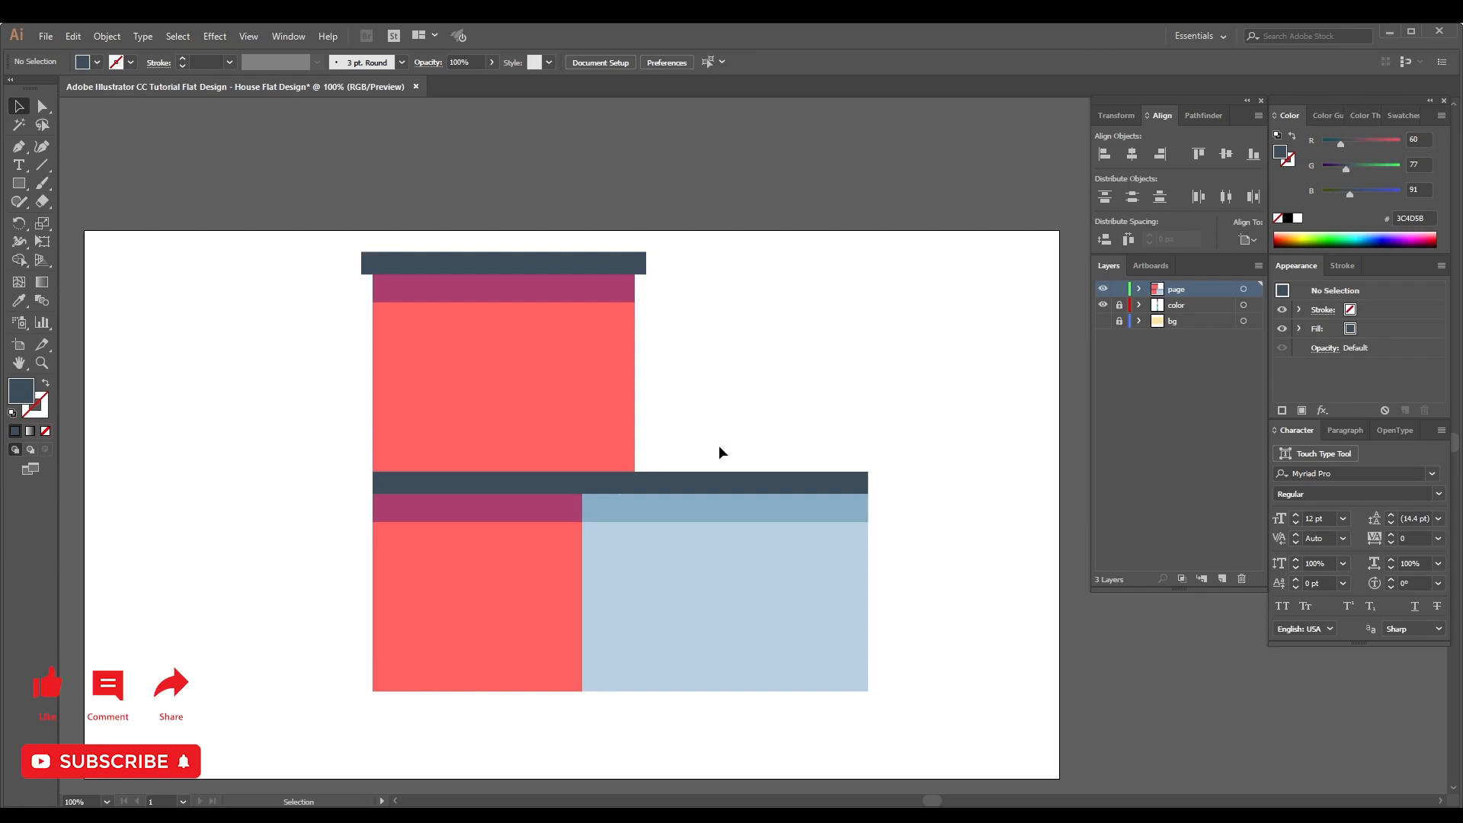
# Duplicate the lower dark slate strip a little above itself and shorten the copy to about 306 px, flush against the upper storey's wall.
pyautogui.moveTo(720, 485); pyautogui.dragTo(722, 413)
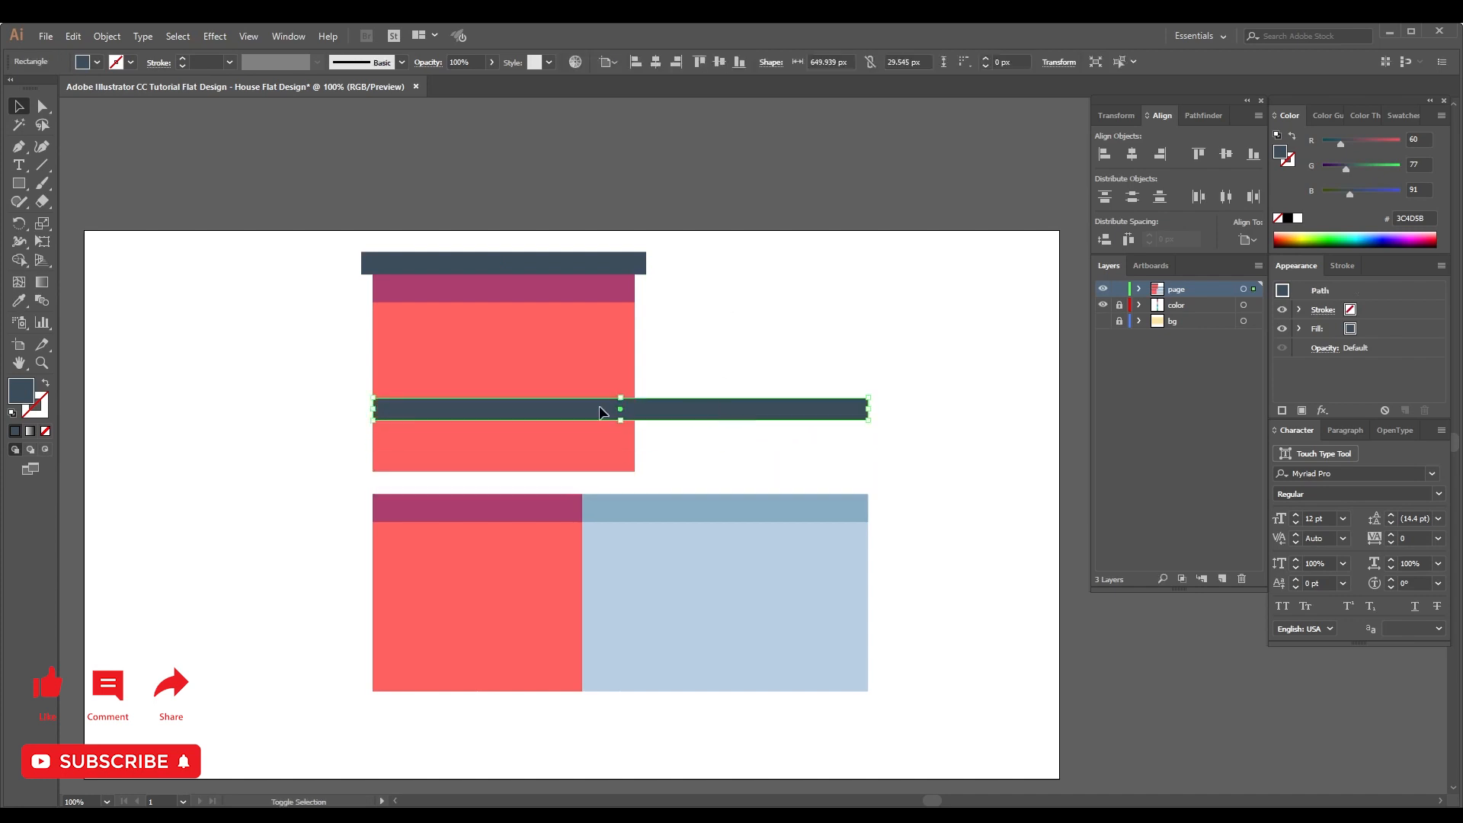
pyautogui.hotkey('ctrl', 'z')
pyautogui.moveTo(662, 481); pyautogui.dragTo(661, 406)
pyautogui.moveTo(374, 411); pyautogui.dragTo(647, 406)
pyautogui.click(657, 386)
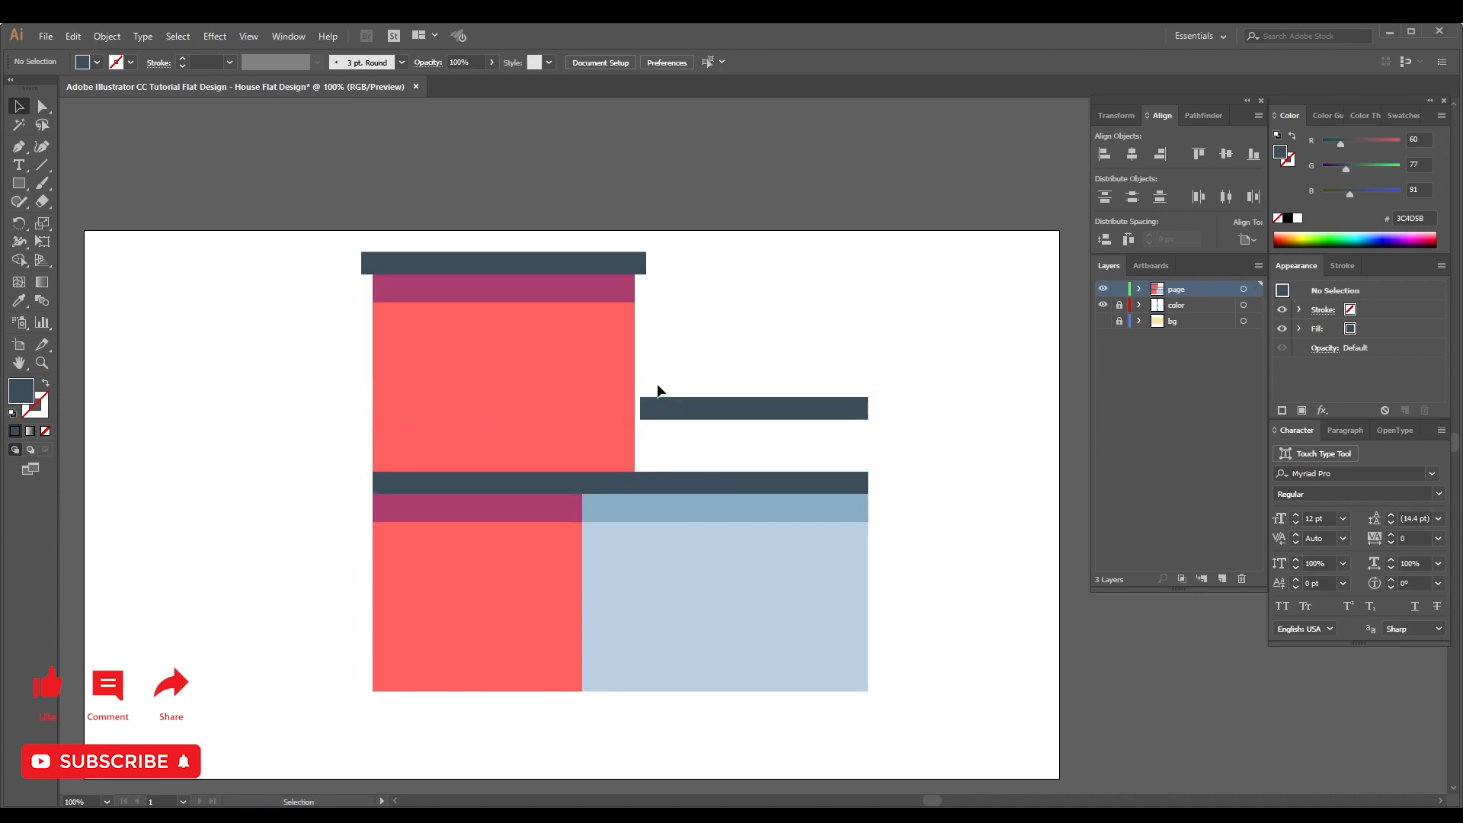
pyautogui.press('z')
pyautogui.moveTo(524, 350); pyautogui.dragTo(916, 471)
pyautogui.press('v')
pyautogui.click(565, 446)
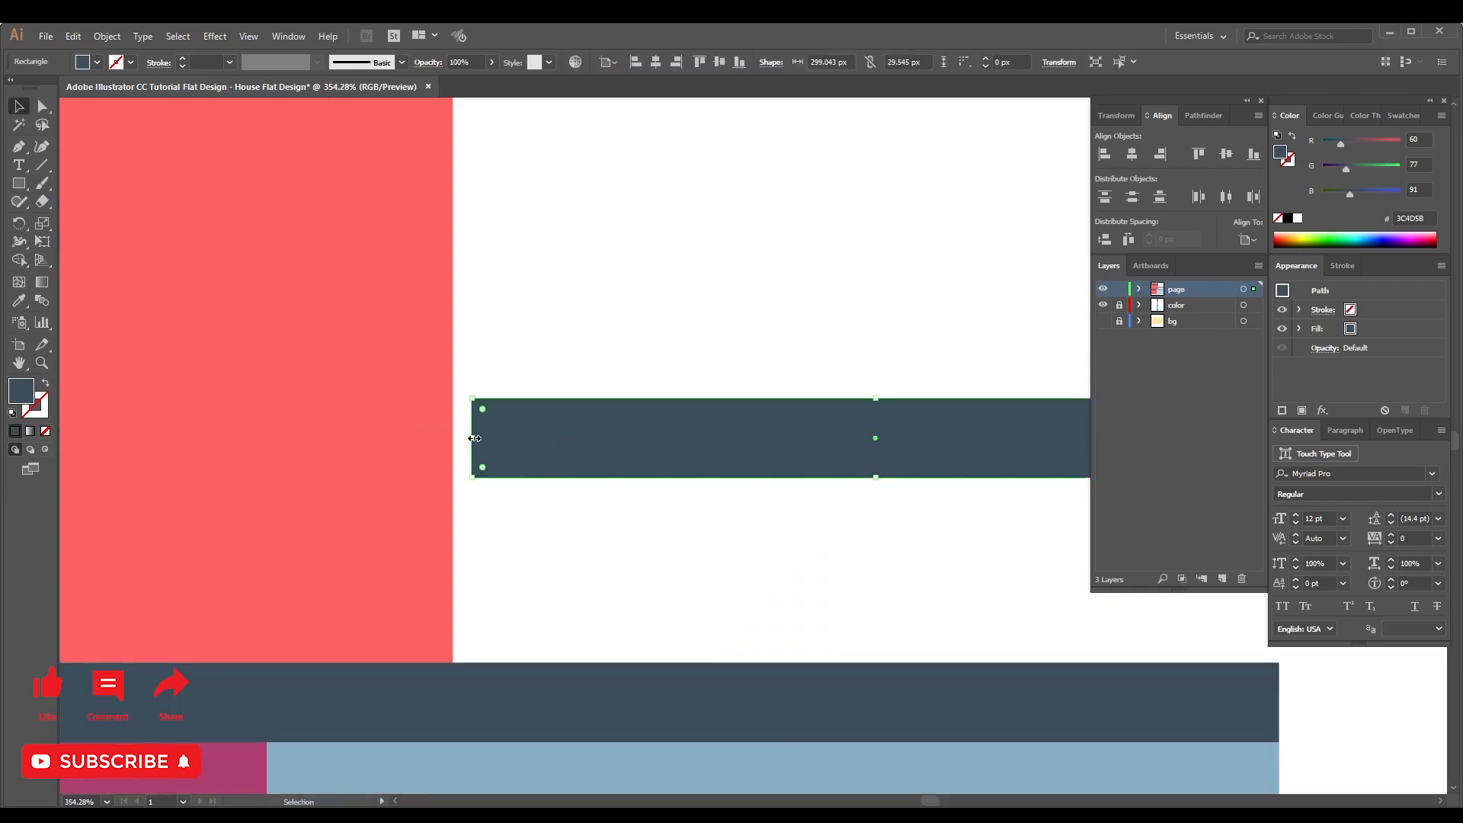
pyautogui.moveTo(472, 438); pyautogui.dragTo(453, 438)
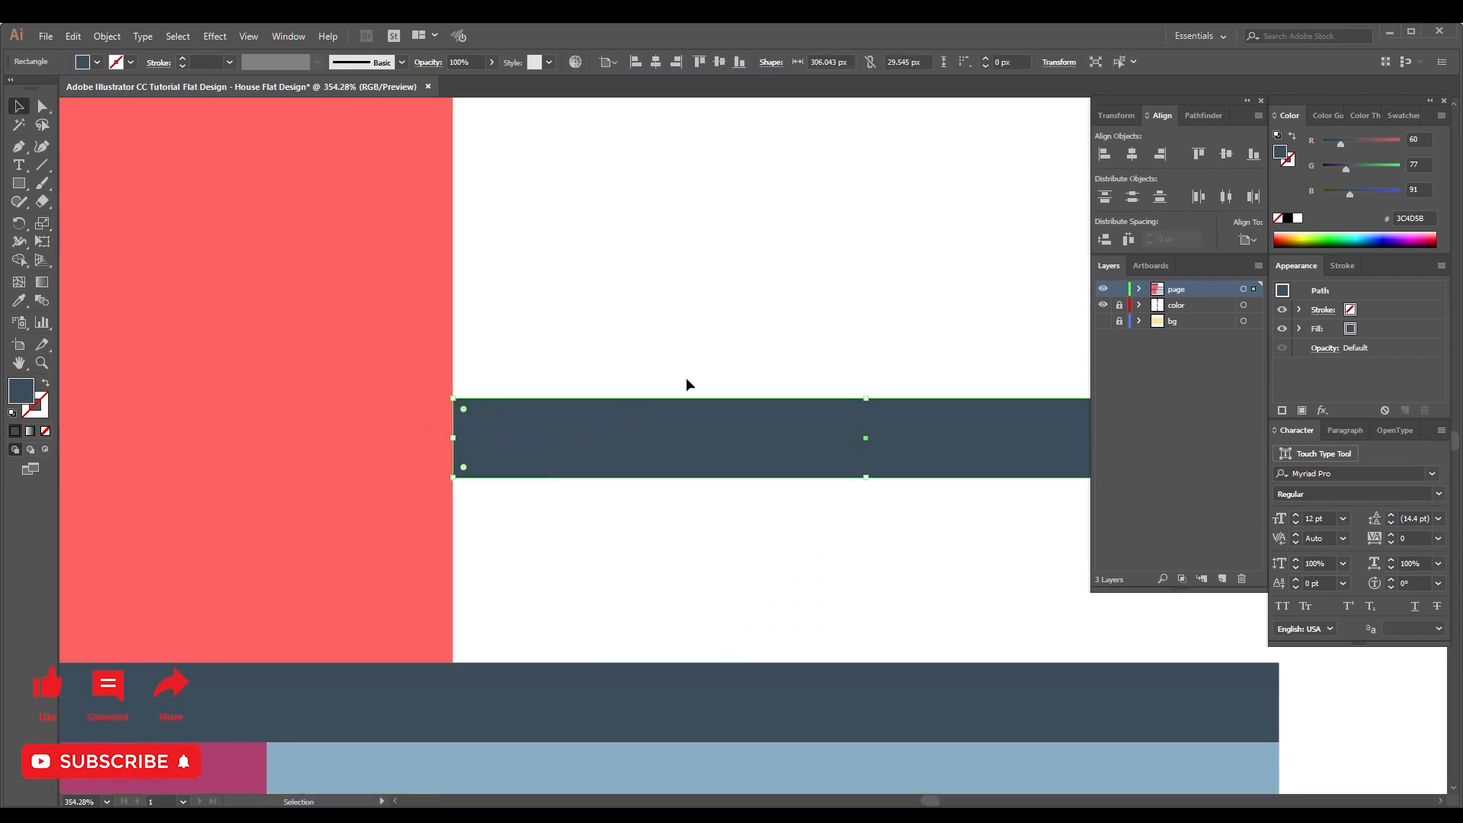
# Set the shortened strip's height to 10 px to form the balcony rail.
pyautogui.click(1118, 115)
pyautogui.doubleClick(1206, 158)
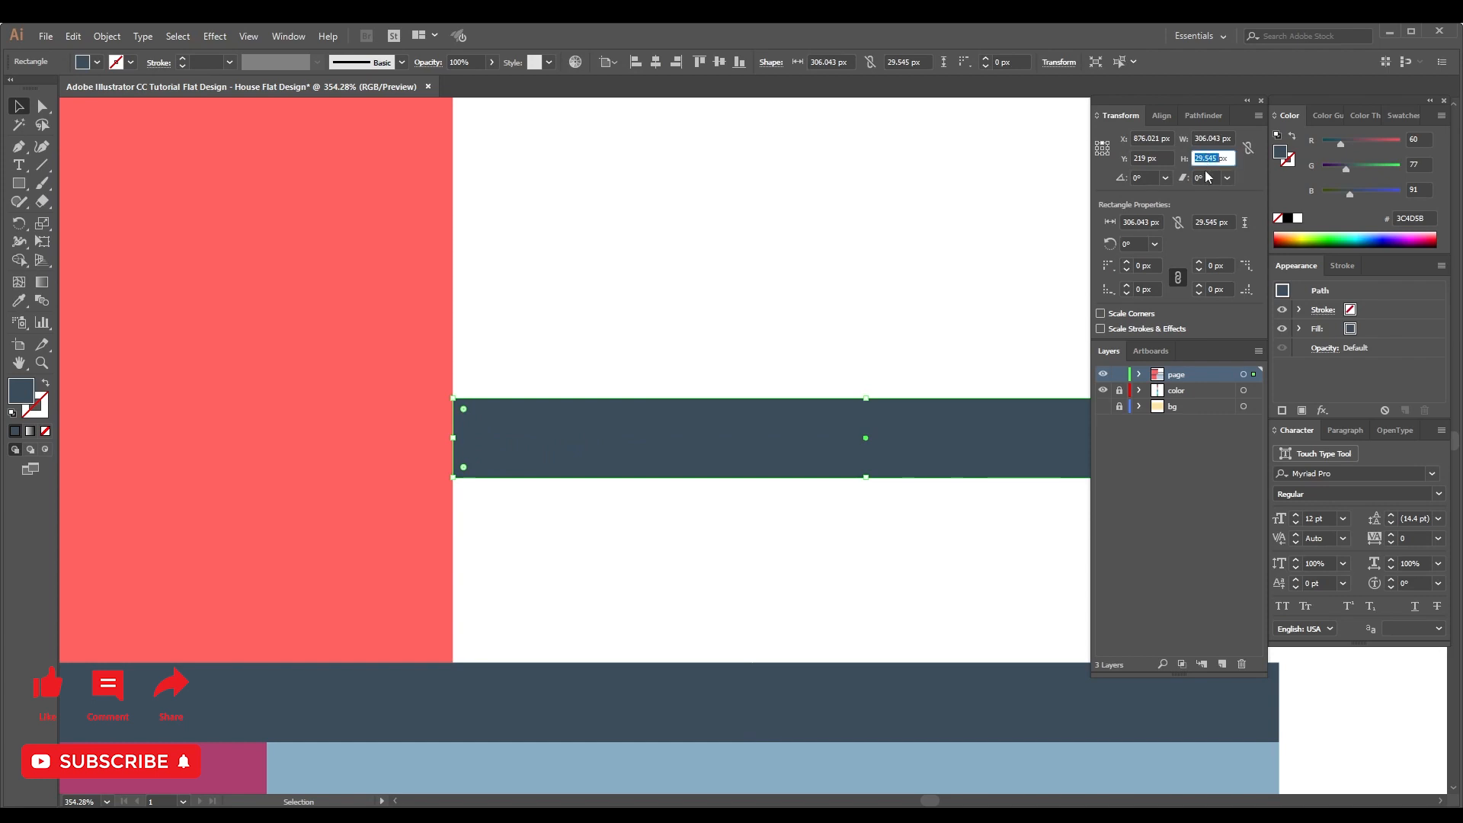
pyautogui.write('10')
pyautogui.press('Return')
pyautogui.click(926, 227)
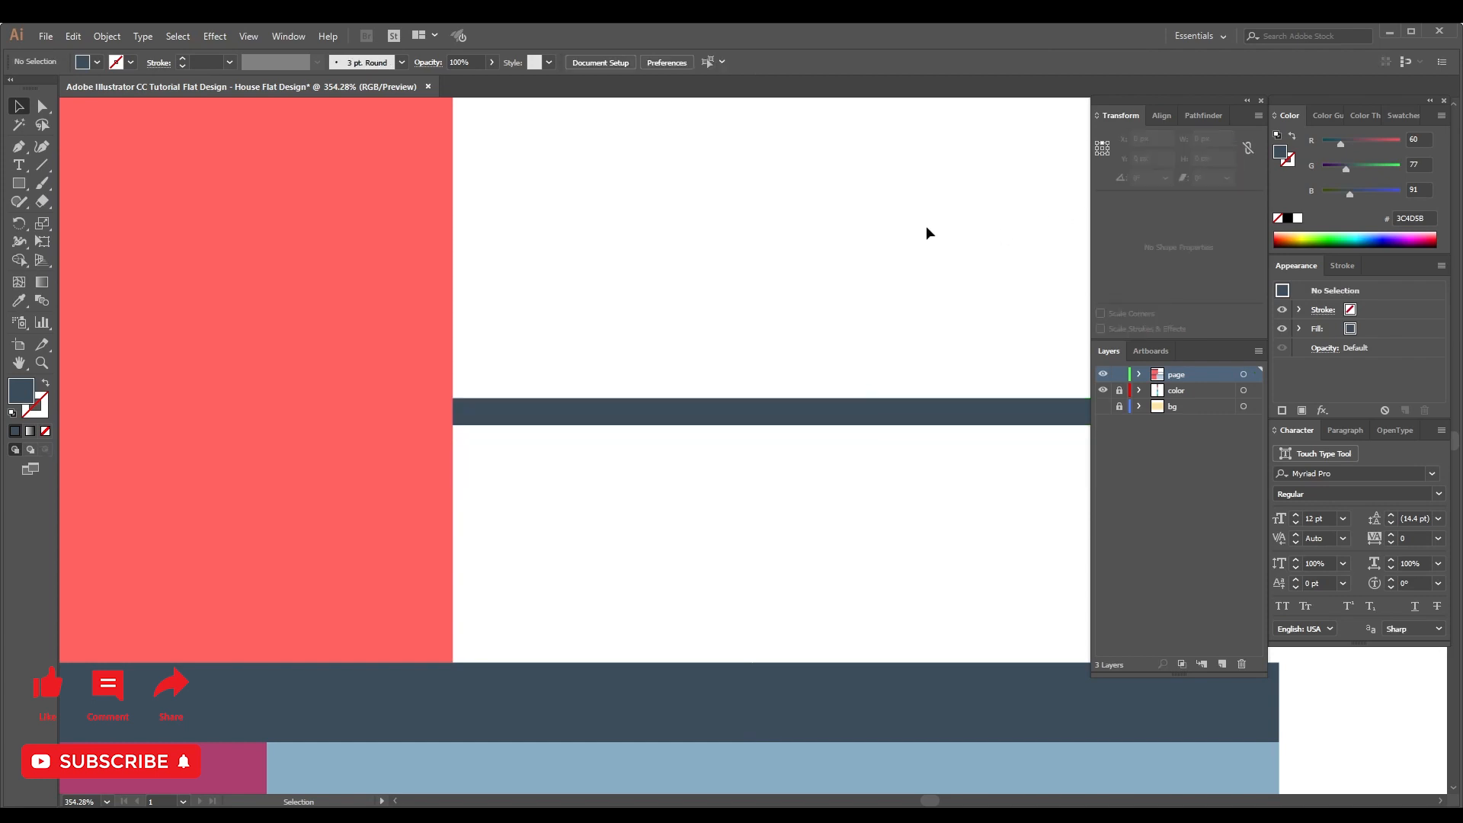
# Duplicate the thin balcony rail and turn the copy upright to make a railing post.
pyautogui.hotkey('ctrl', '1')
pyautogui.moveTo(940, 324); pyautogui.dragTo(784, 273)
pyautogui.press('z')
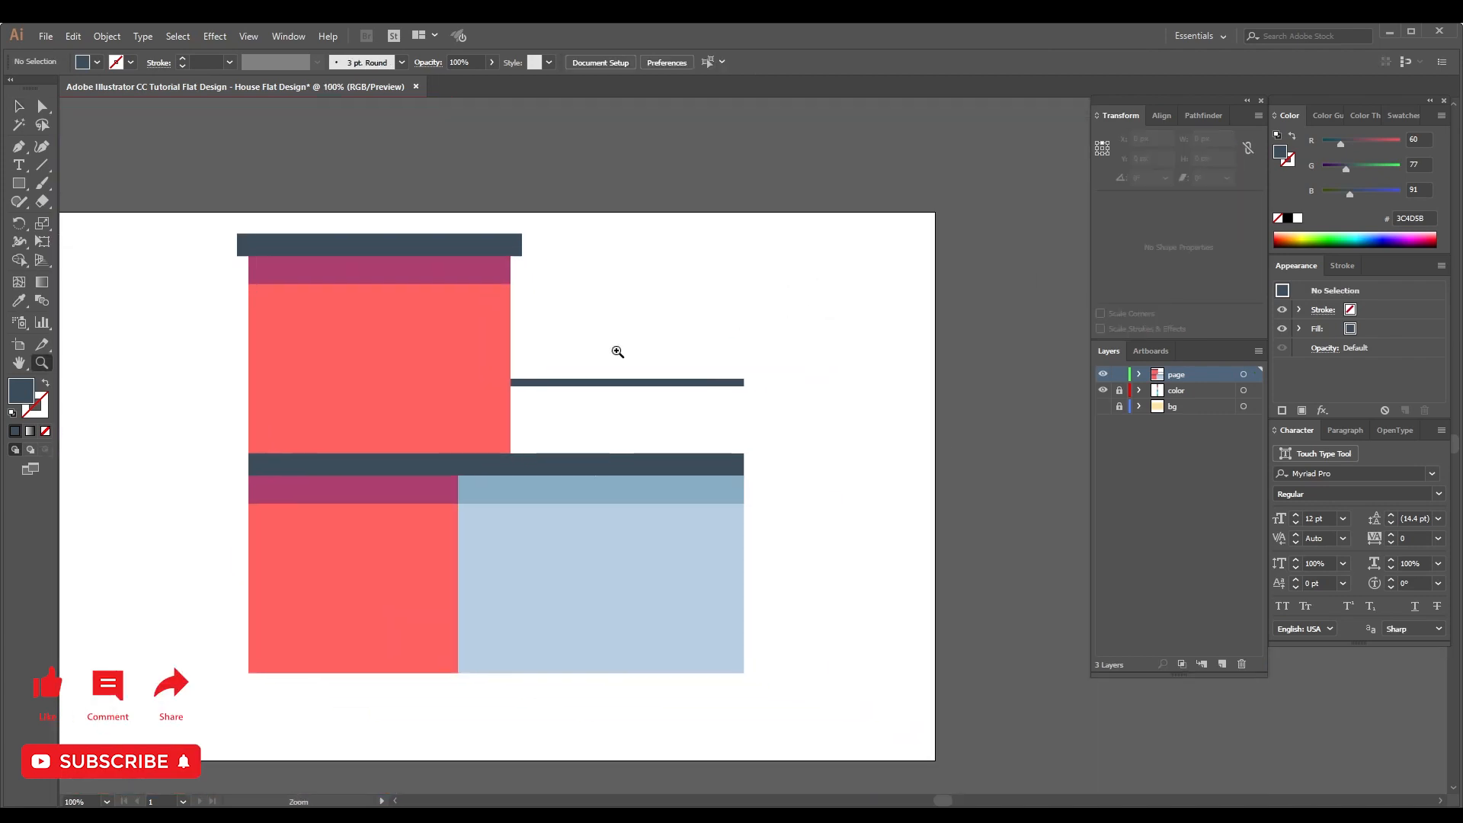
pyautogui.moveTo(506, 362); pyautogui.dragTo(813, 532)
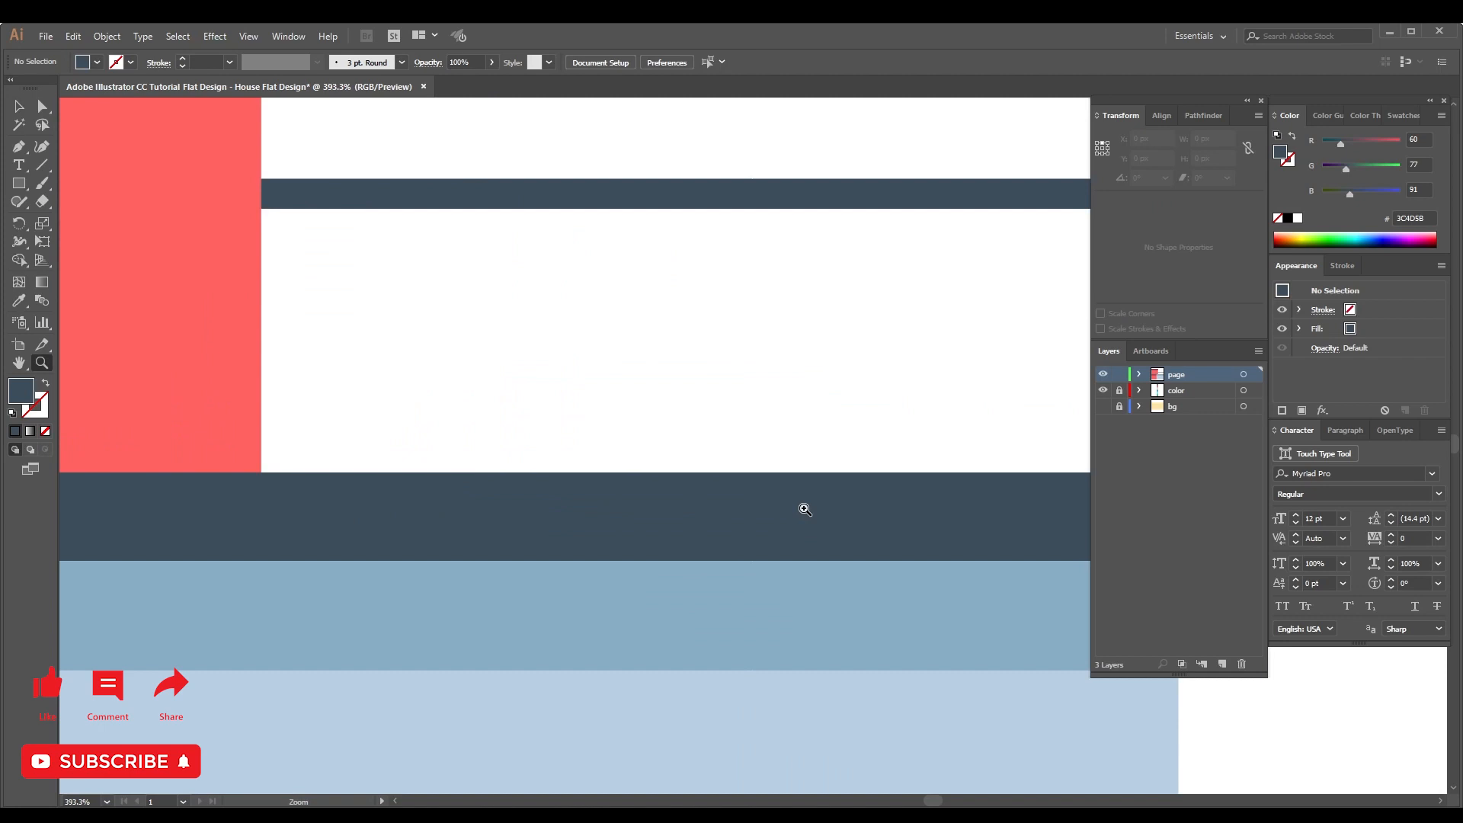
pyautogui.hotkey('ctrl', '-')
pyautogui.hotkey('ctrl', '-')
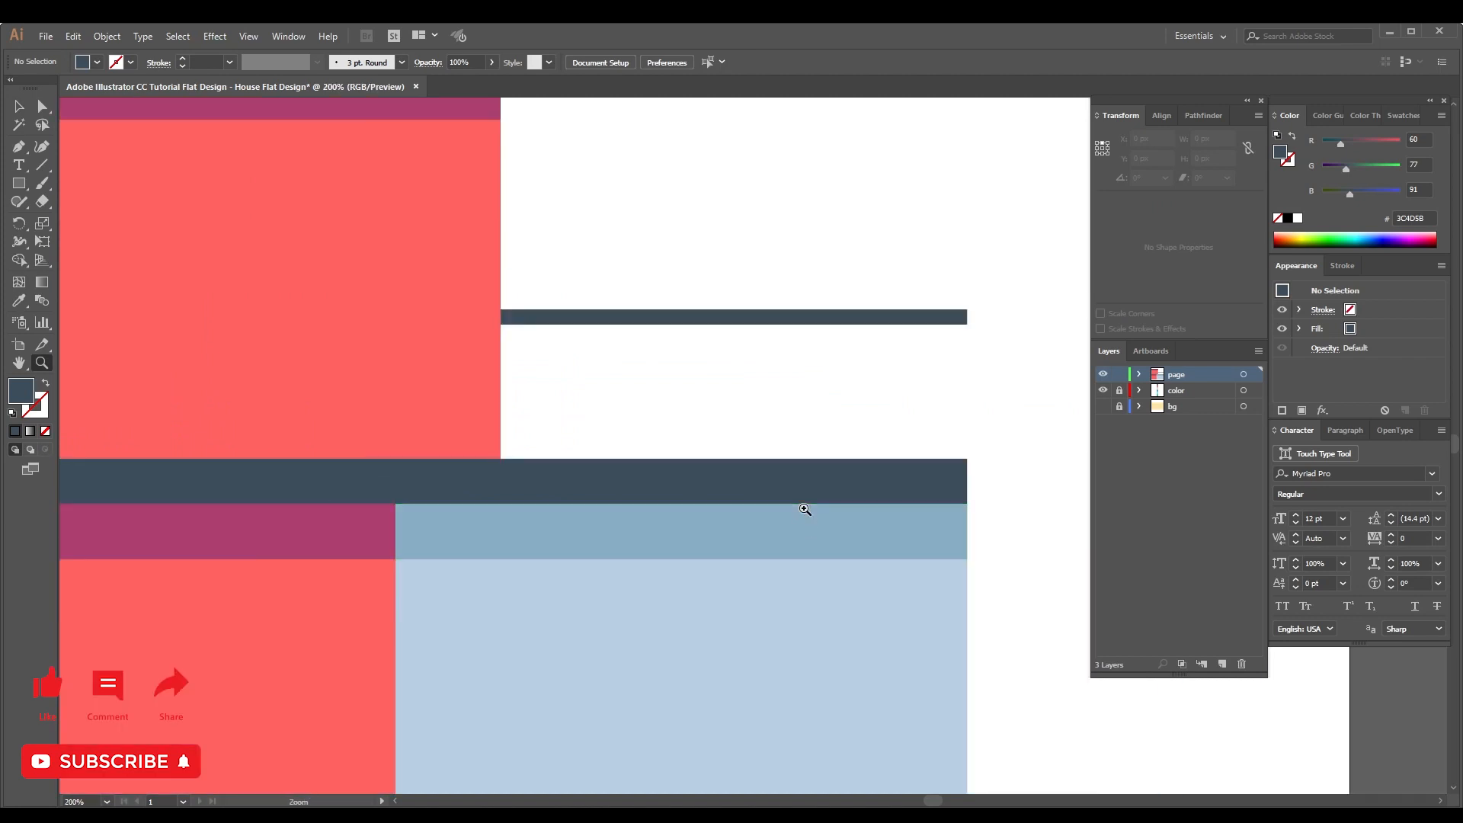
pyautogui.press('v')
pyautogui.moveTo(996, 392); pyautogui.dragTo(729, 359)
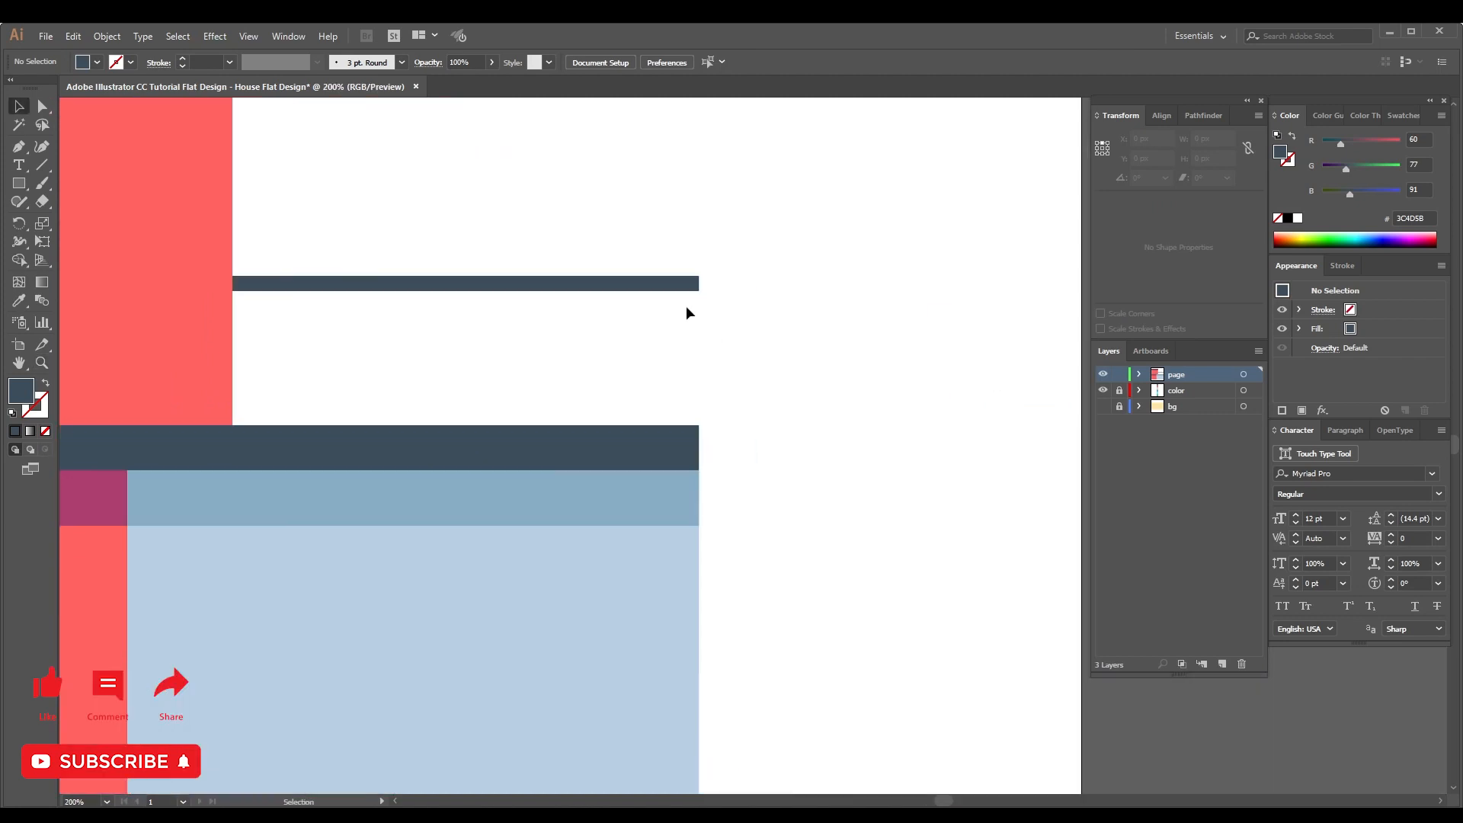
pyautogui.moveTo(675, 288); pyautogui.dragTo(527, 499)
pyautogui.moveTo(476, 172); pyautogui.dragTo(503, 288)
# Shorten the upright post to about 241 px and place it against the upper storey's side wall.
pyautogui.press('z')
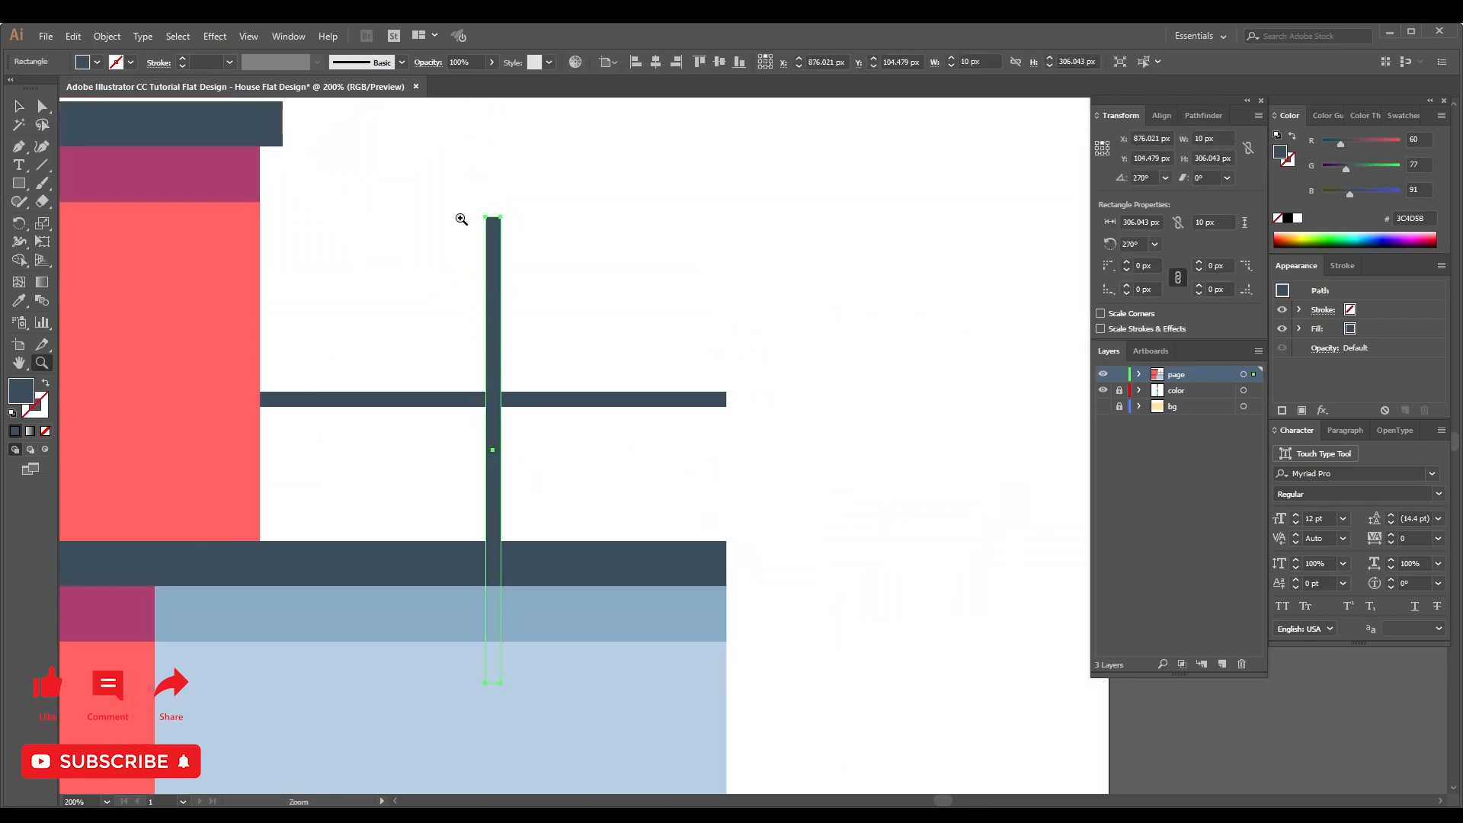
pyautogui.moveTo(439, 199); pyautogui.dragTo(641, 295)
pyautogui.press('v')
pyautogui.moveTo(431, 240); pyautogui.dragTo(428, 581)
pyautogui.hotkey('ctrl', '-')
pyautogui.hotkey('ctrl', '-')
pyautogui.hotkey('ctrl', '-')
pyautogui.hotkey('ctrl', '-')
pyautogui.hotkey('ctrl', '-')
pyautogui.hotkey('ctrl', '-')
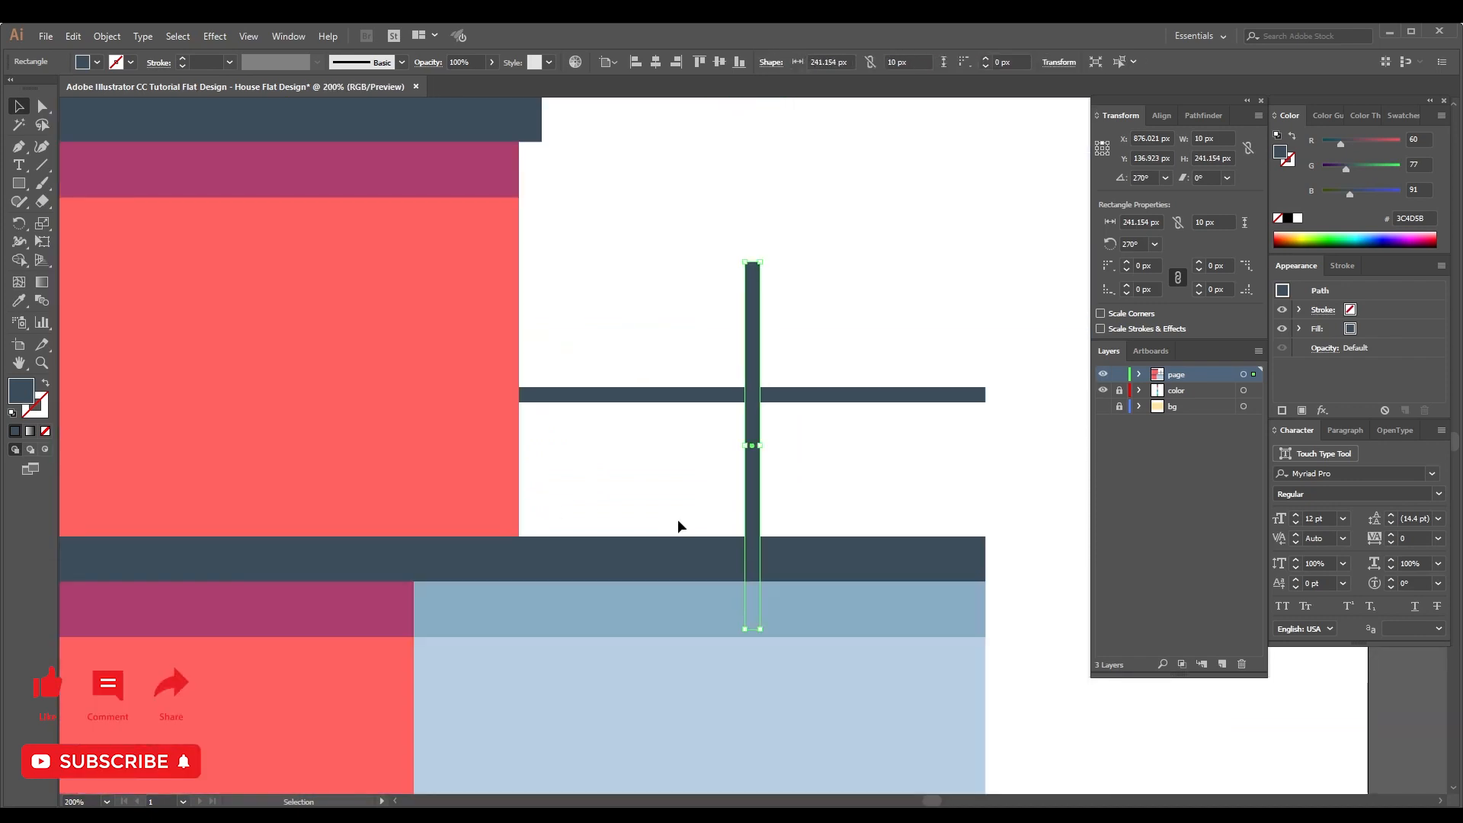
pyautogui.moveTo(756, 499); pyautogui.dragTo(521, 502)
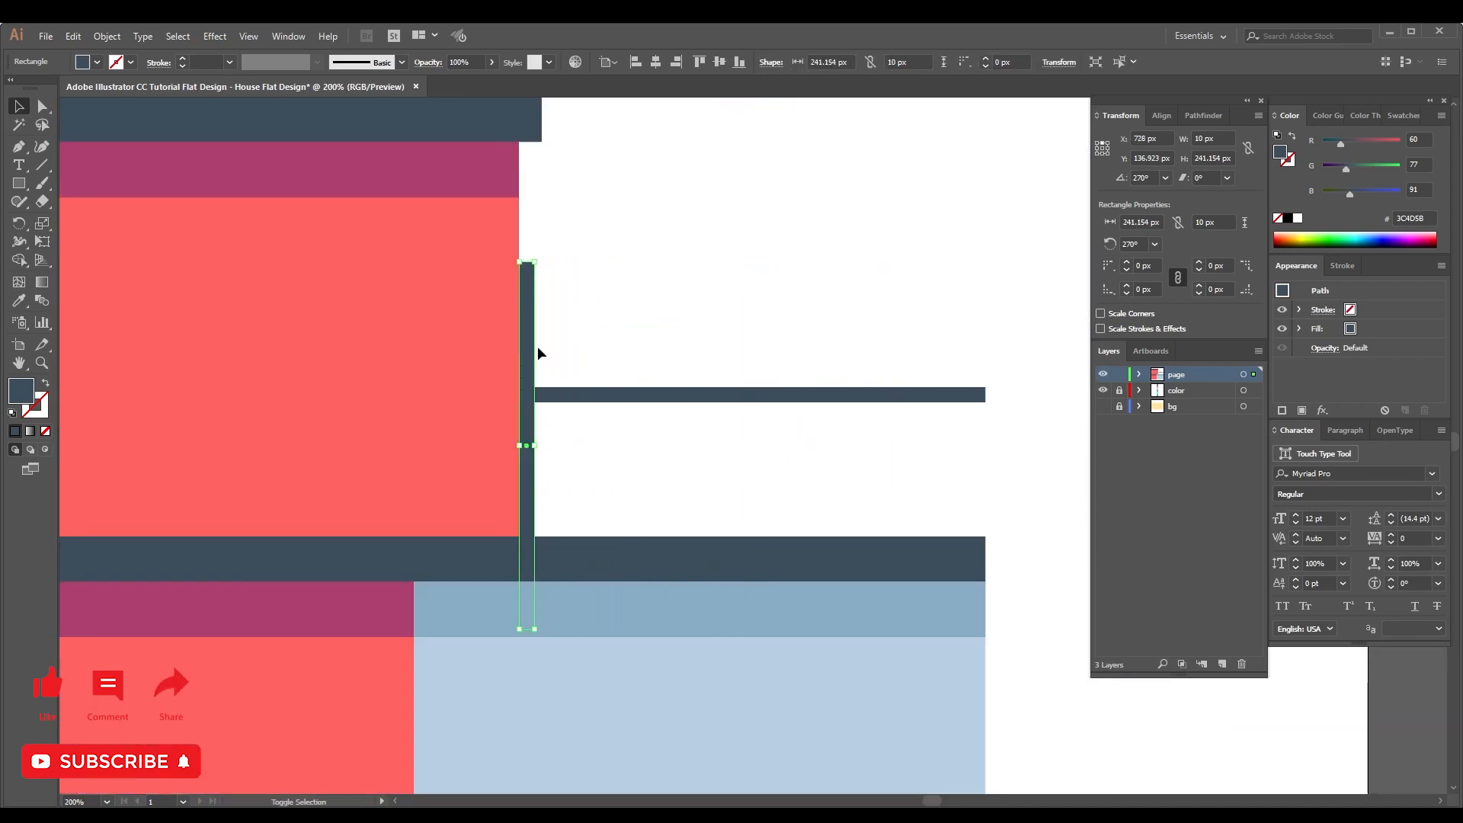
# Trim both ends of the post to 98 px, fitting it between the rail's upper edge and the lower roof.
pyautogui.moveTo(522, 247); pyautogui.dragTo(641, 637)
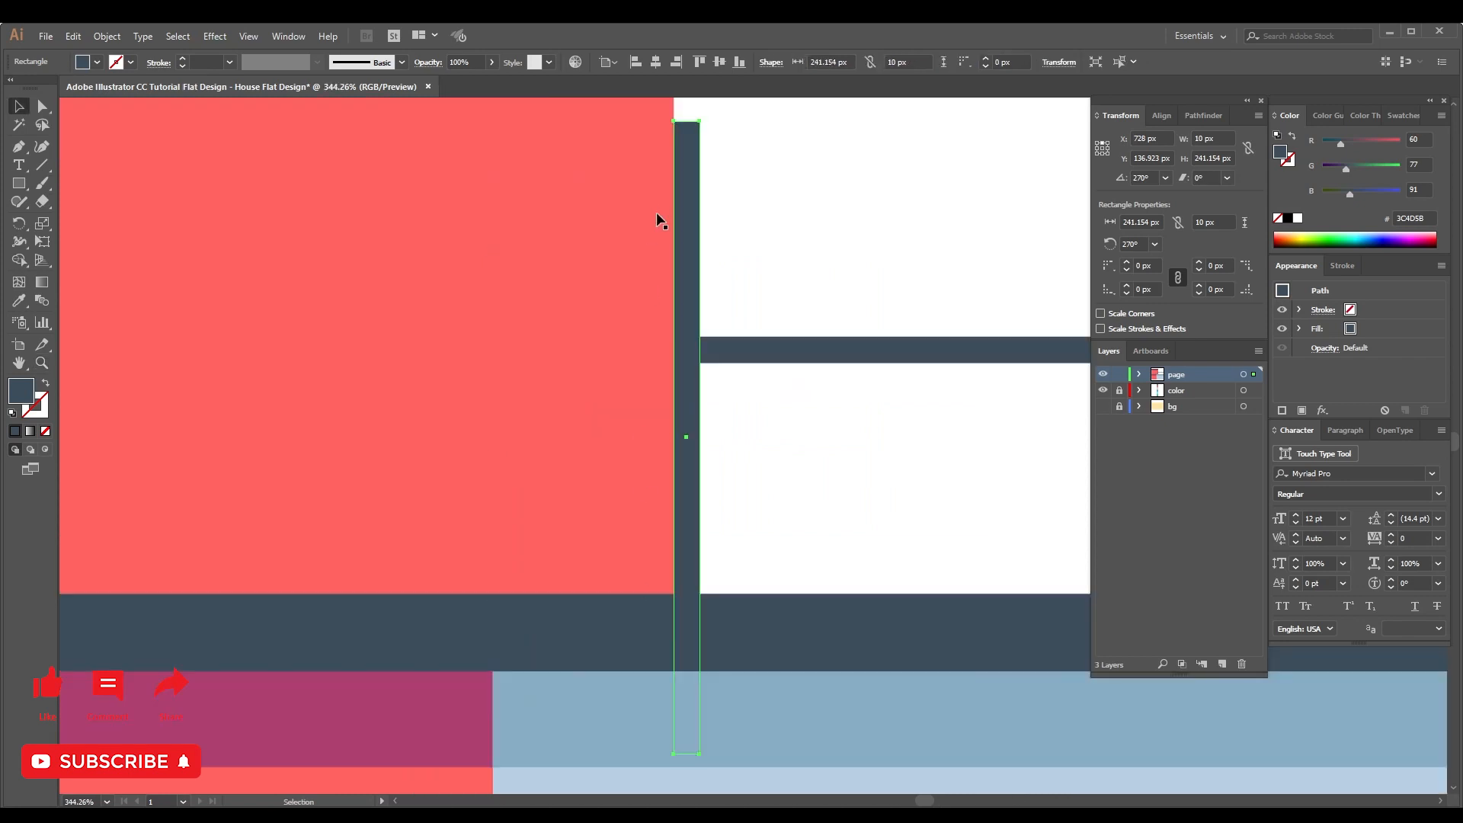
pyautogui.moveTo(690, 122); pyautogui.dragTo(690, 336)
pyautogui.moveTo(687, 541); pyautogui.dragTo(690, 594)
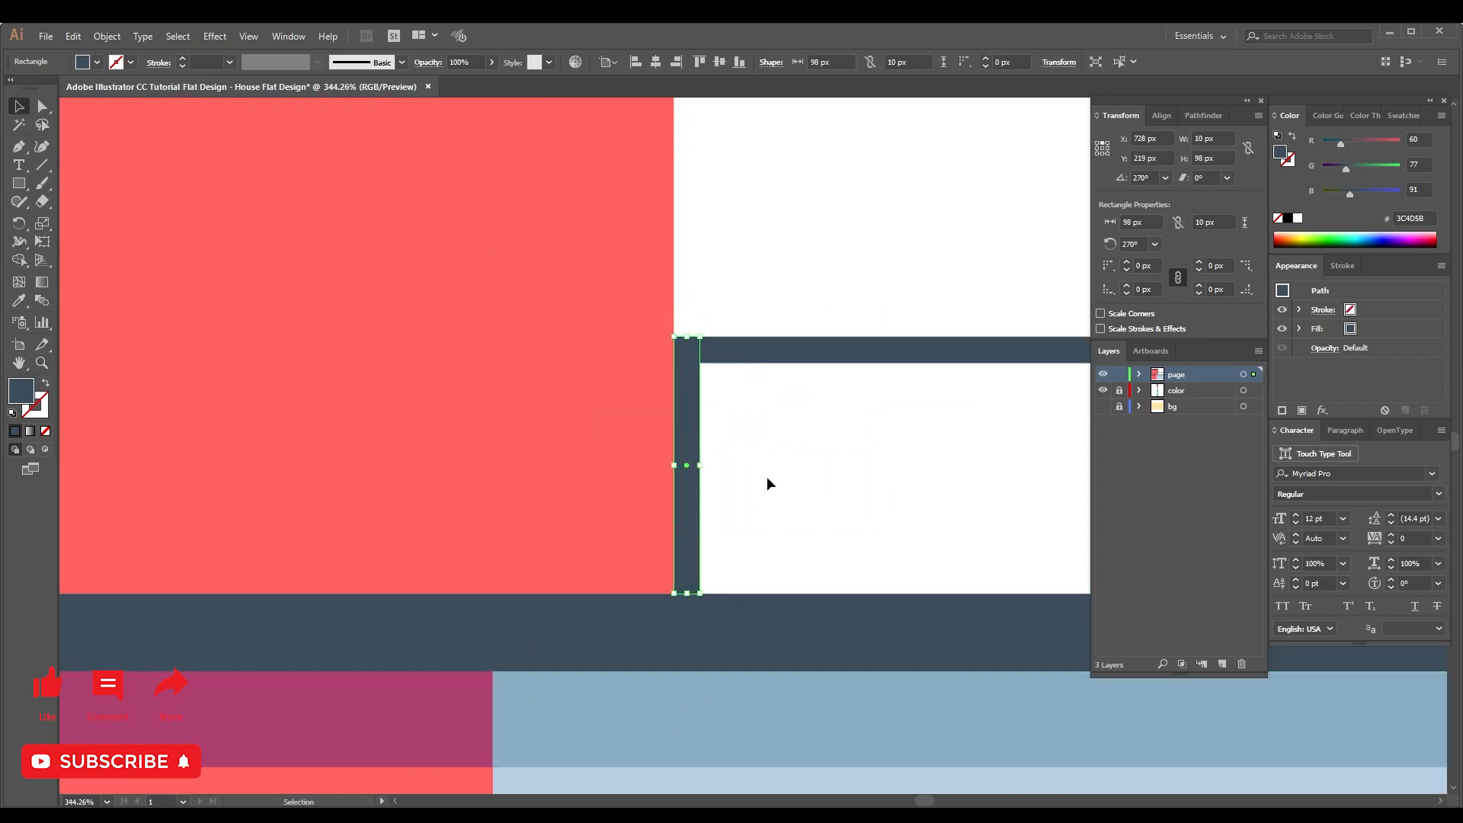
pyautogui.click(767, 477)
# Duplicate the post about 64 px along the rail and repeat the copy four more times at the same spacing.
pyautogui.moveTo(799, 451); pyautogui.dragTo(467, 464)
pyautogui.moveTo(354, 459); pyautogui.dragTo(521, 465)
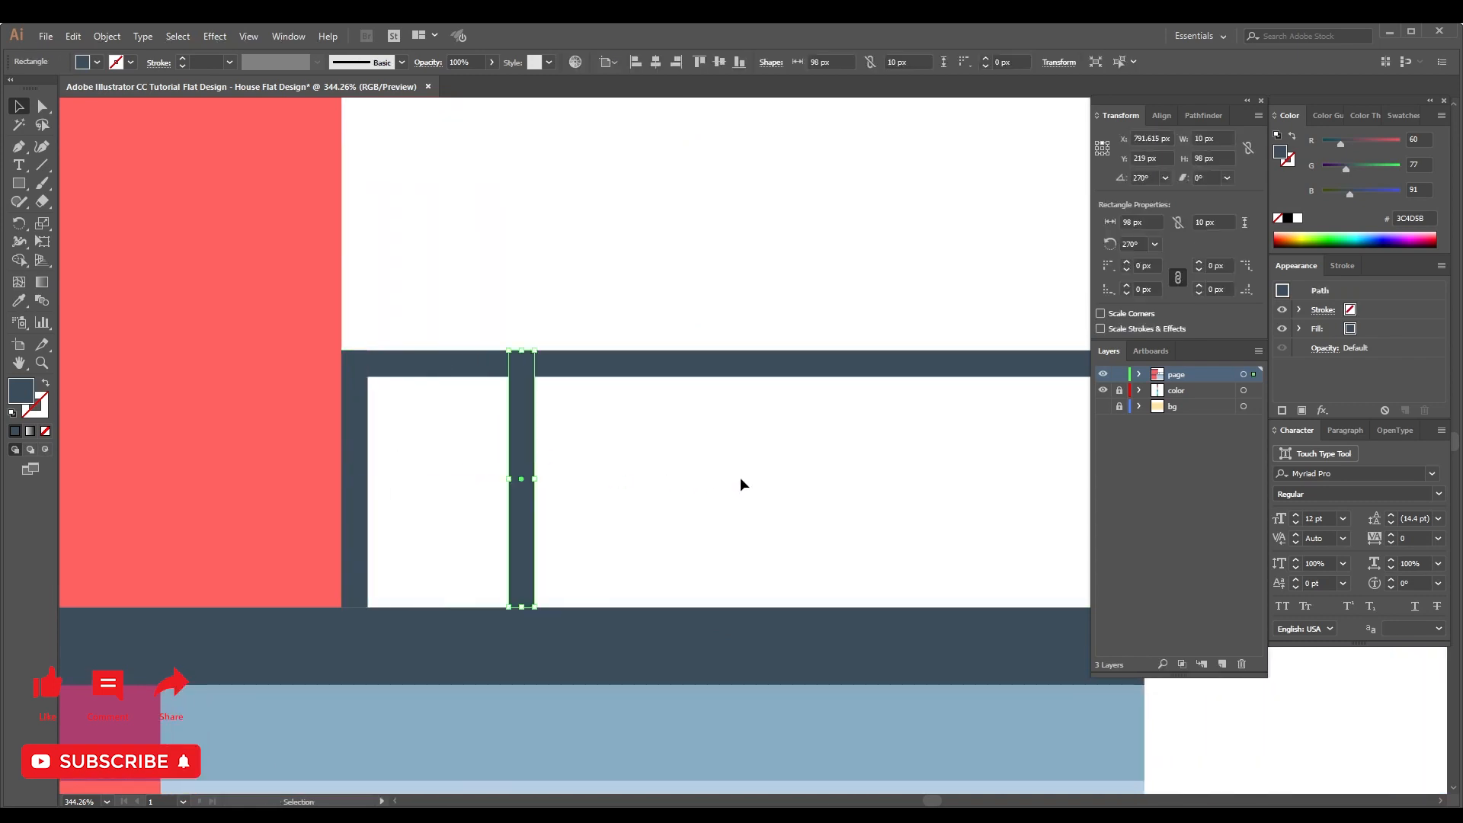
pyautogui.moveTo(742, 483); pyautogui.dragTo(585, 483)
pyautogui.hotkey('ctrl', 'd')
pyautogui.hotkey('ctrl', 'd')
pyautogui.hotkey('ctrl', 'd')
pyautogui.hotkey('ctrl', 'd')
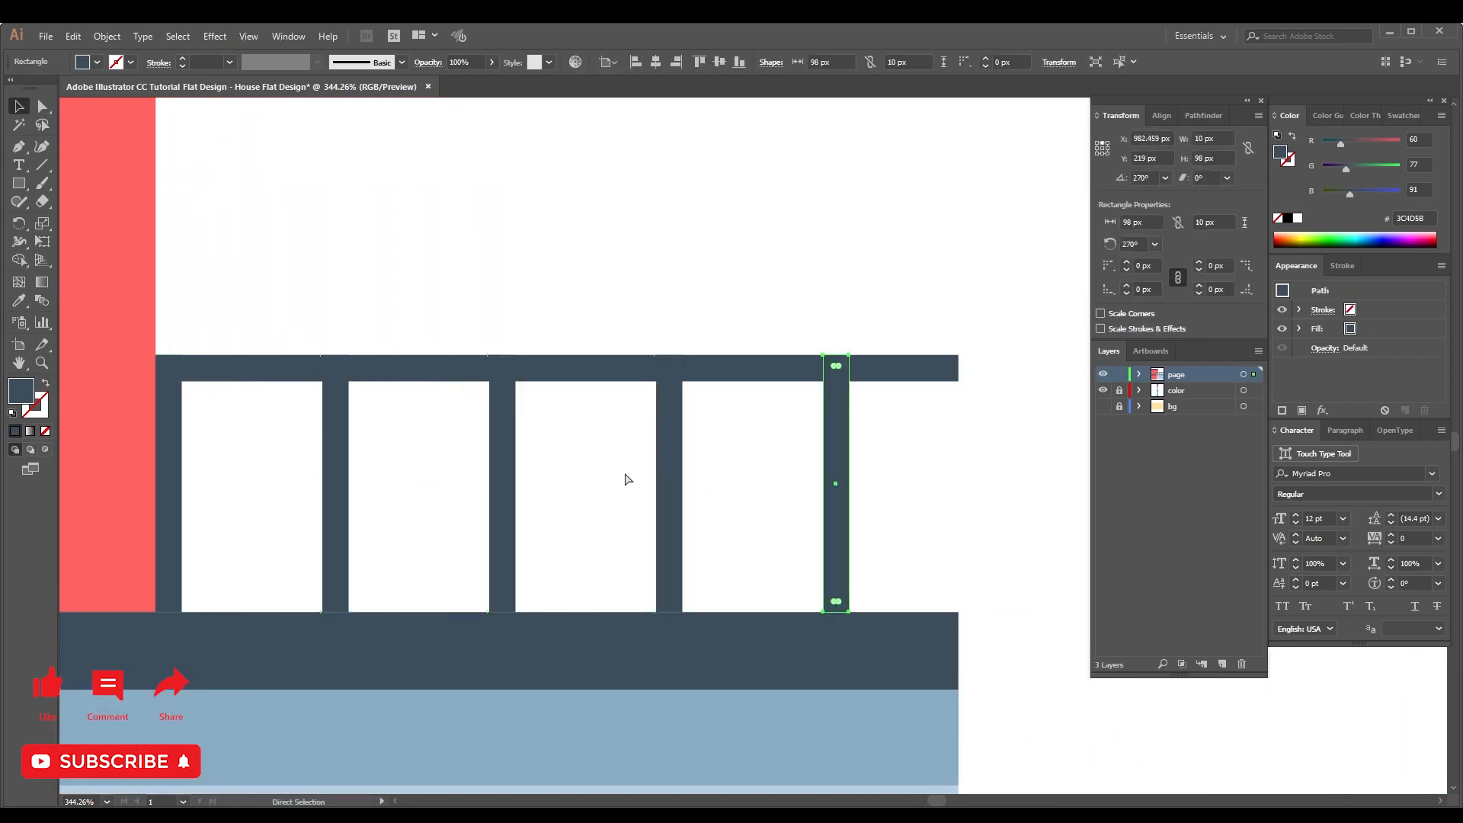
# Extend the balcony rail to about 328 px, ending at the last post's outer edge.
pyautogui.moveTo(852, 449); pyautogui.dragTo(623, 445)
pyautogui.click(706, 370)
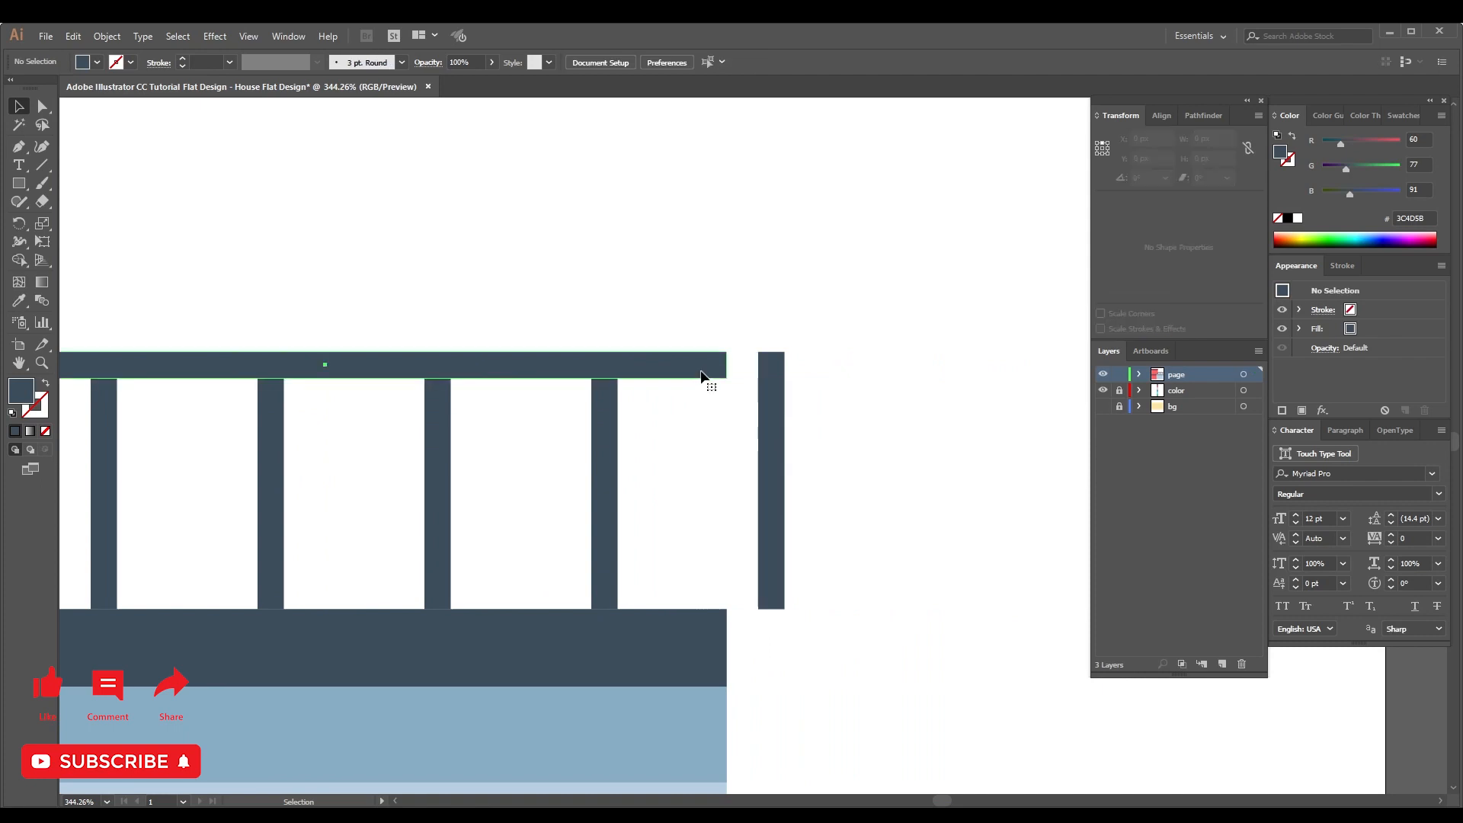
pyautogui.moveTo(727, 364); pyautogui.dragTo(784, 364)
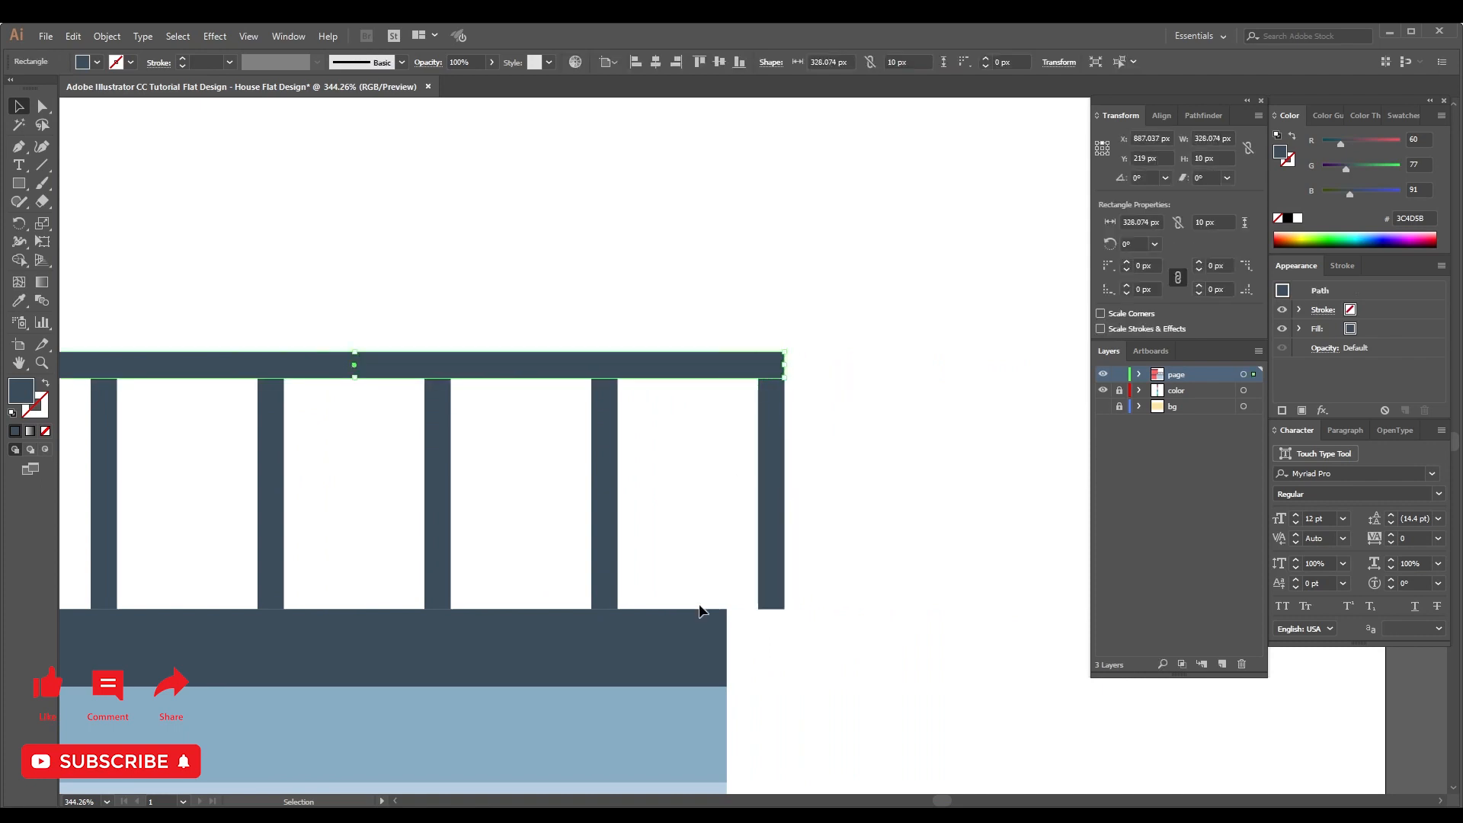
# Widen the lower roof strip, grey-blue strip and light-blue wall together to line up with the last post.
pyautogui.click(713, 633)
pyautogui.moveTo(731, 647); pyautogui.dragTo(761, 613)
pyautogui.click(849, 596)
pyautogui.hotkey('ctrl', '1')
pyautogui.click(722, 611)
pyautogui.click(838, 591)
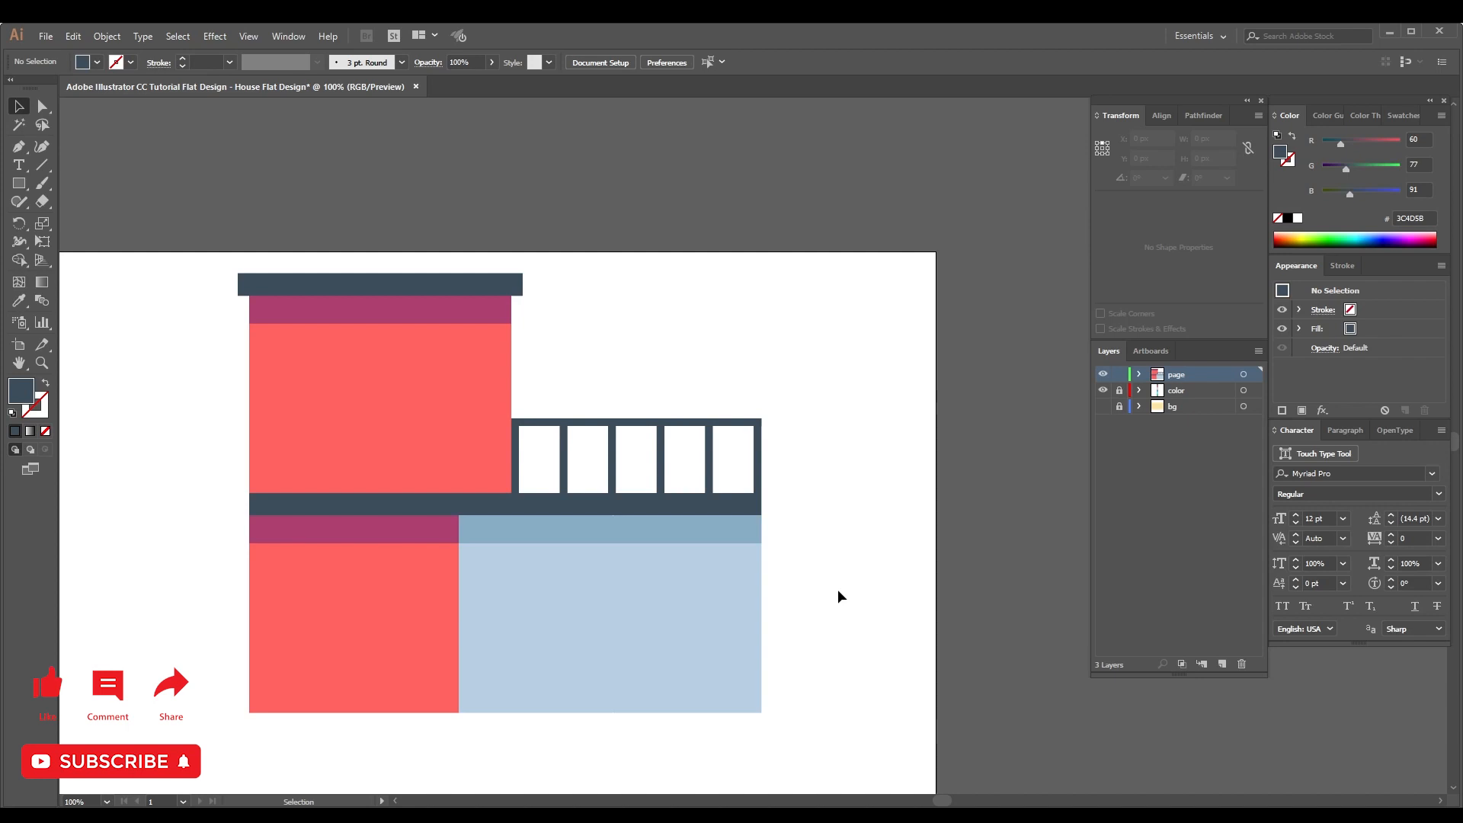
# Draw a rectangle of about 328 by 100 px covering the whole balcony railing.
pyautogui.press('z')
pyautogui.moveTo(450, 375); pyautogui.dragTo(942, 607)
pyautogui.press('v')
pyautogui.press('m')
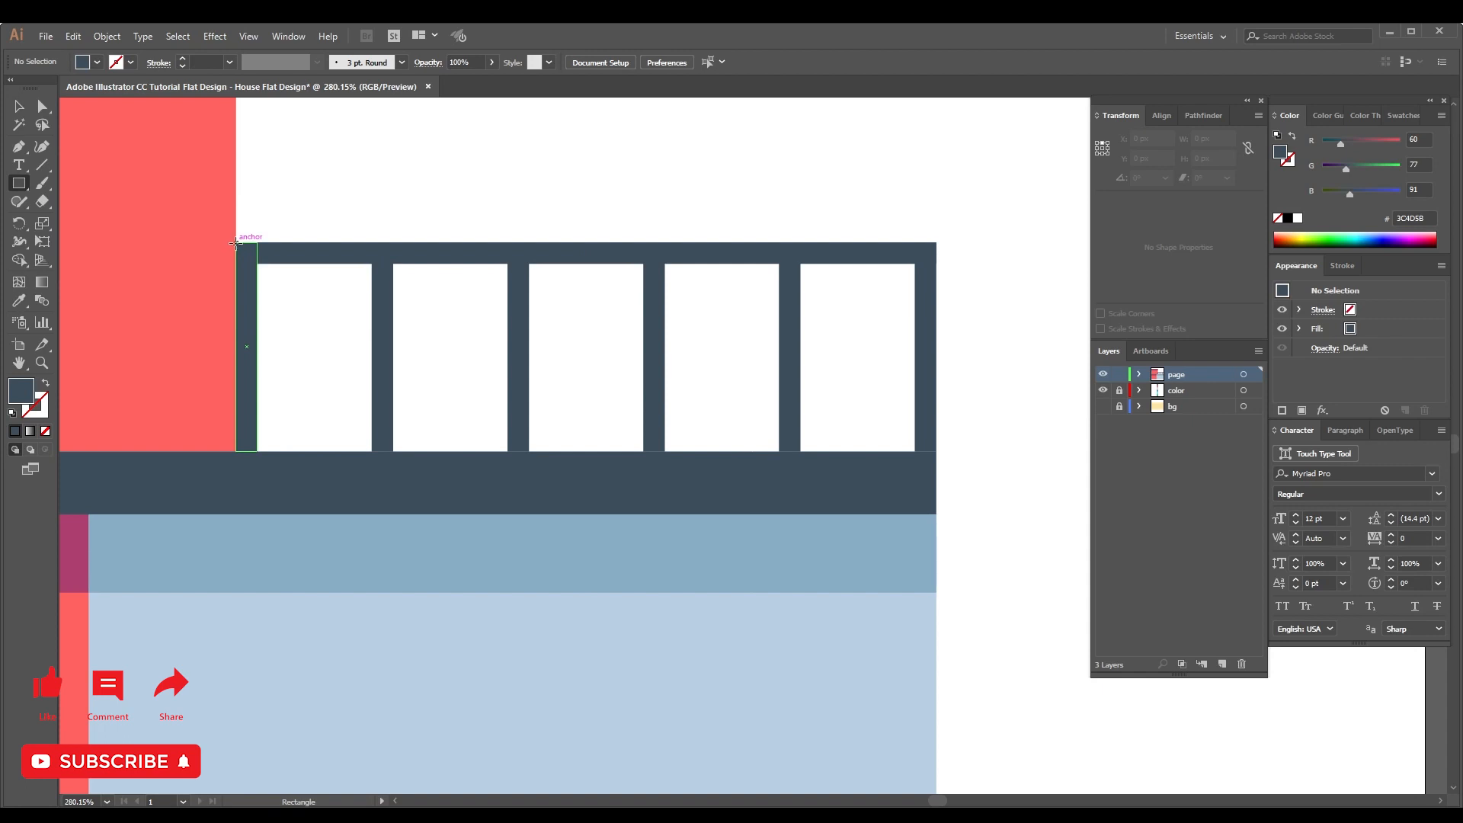
pyautogui.moveTo(236, 243); pyautogui.dragTo(940, 452)
pyautogui.press('v')
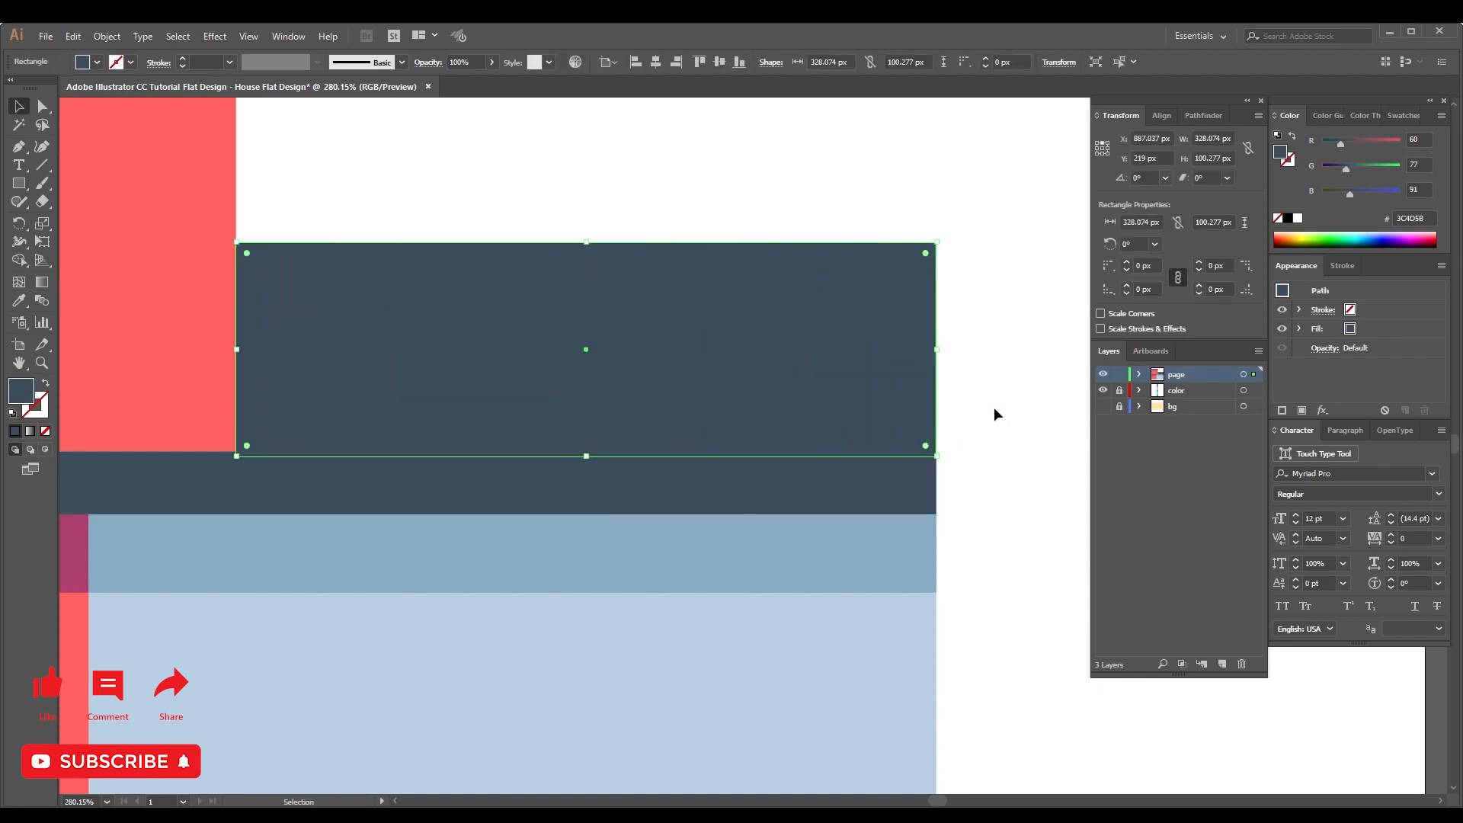
# Fill the rectangle over the railing with the palette's bright blue.
pyautogui.hotkey('ctrl', '-')
pyautogui.hotkey('ctrl', '-')
pyautogui.hotkey('ctrl', '-')
pyautogui.hotkey('ctrl', '-')
pyautogui.press('i')
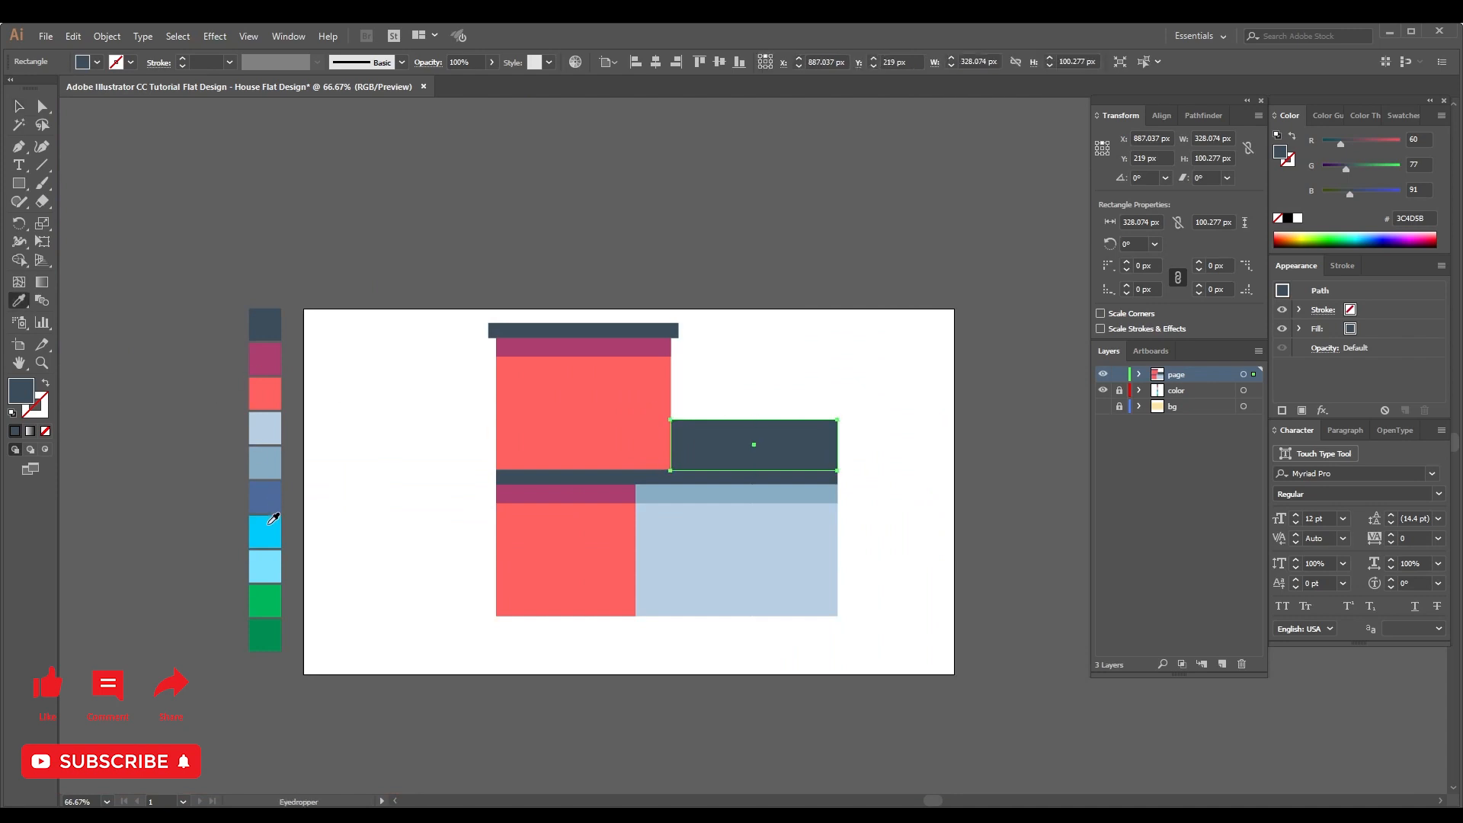
pyautogui.click(273, 519)
pyautogui.press('v')
# Send the bright blue rectangle to the back, behind the railing posts and rail.
pyautogui.scroll(5, 865, 472)
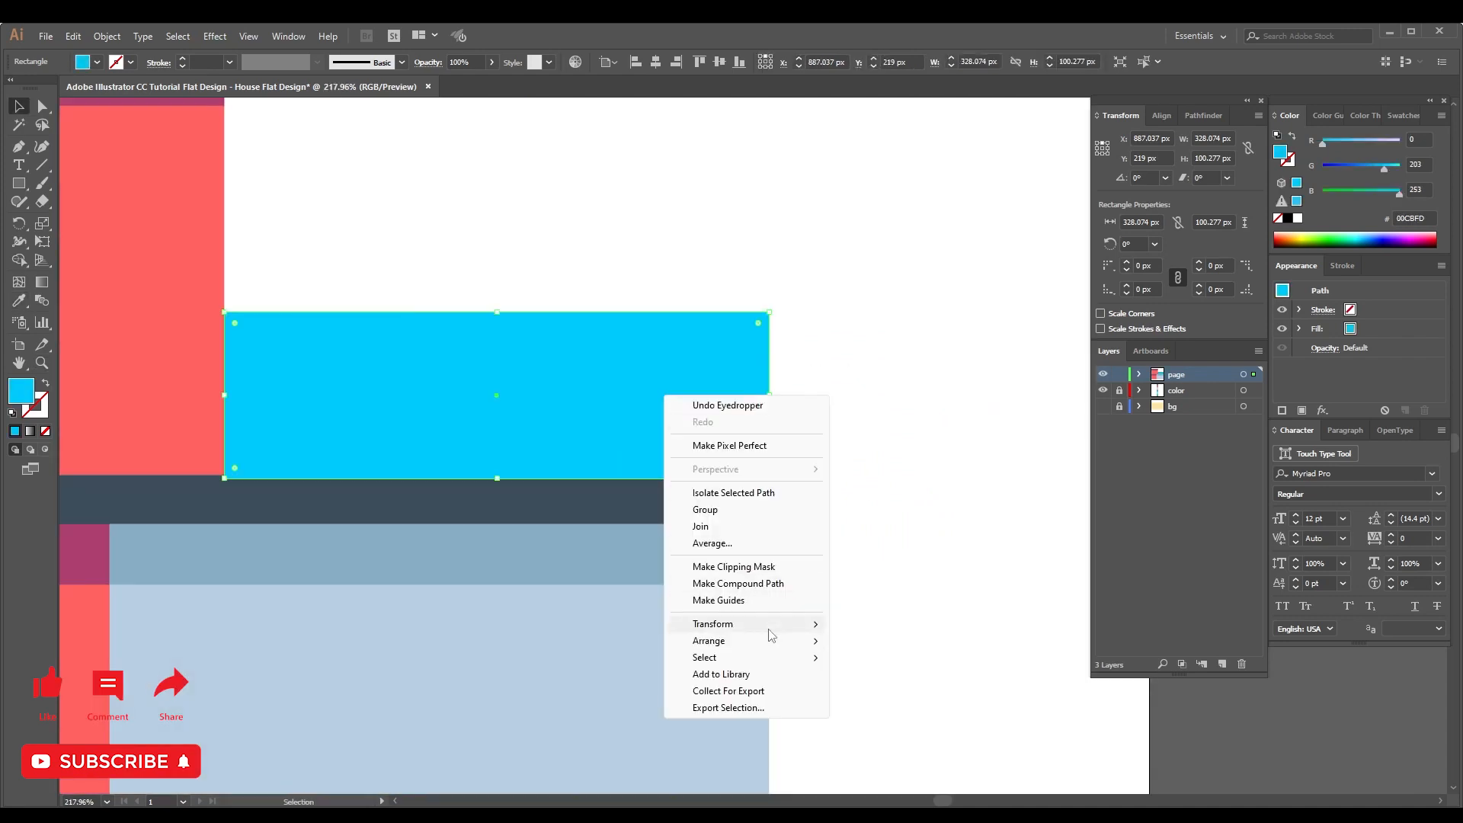
pyautogui.moveTo(785, 641)
pyautogui.click(881, 690)
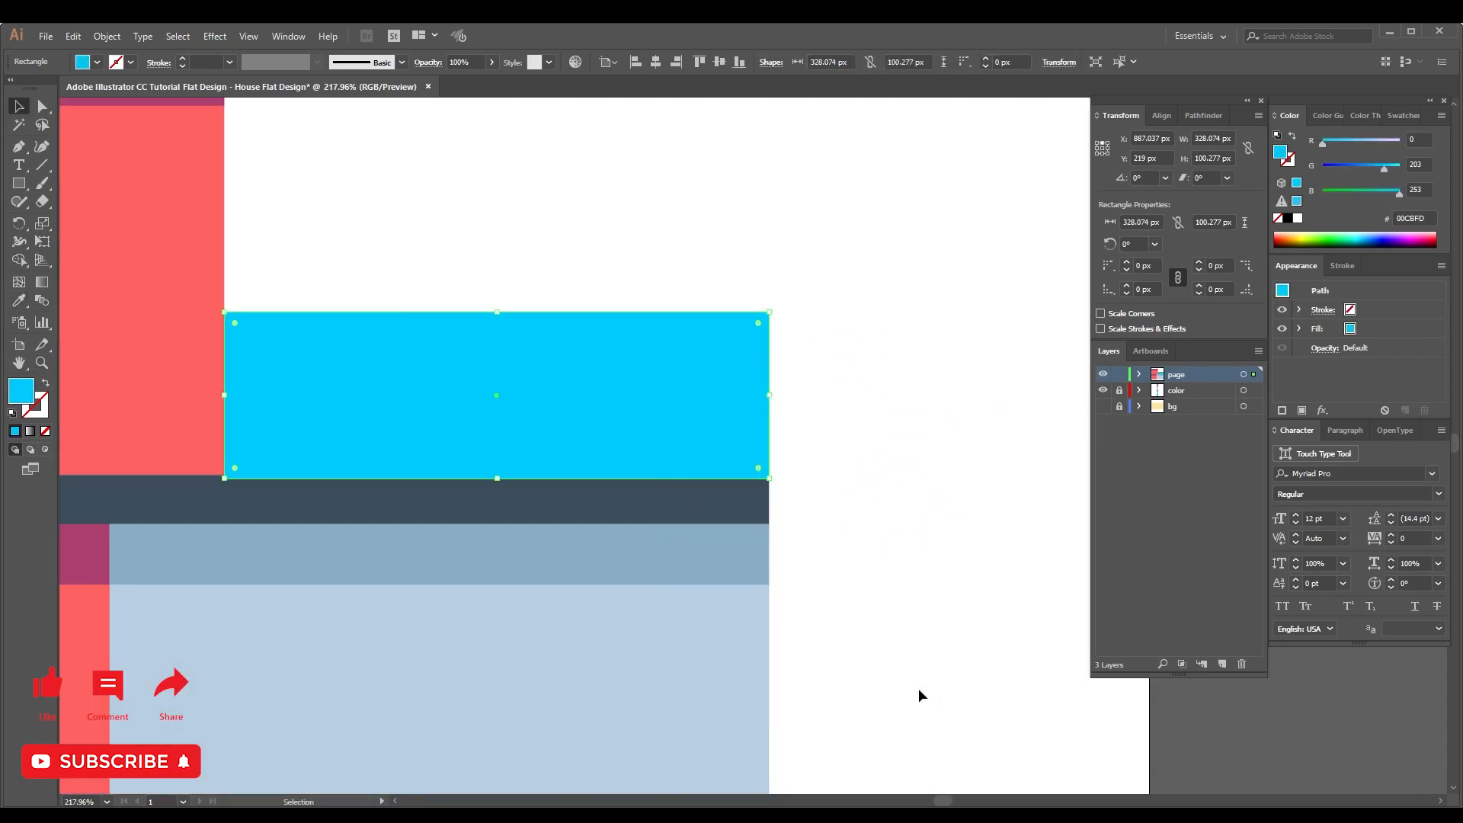
pyautogui.click(800, 484)
pyautogui.hscroll(-5, 800, 484)
pyautogui.hotkey('ctrl', '0')
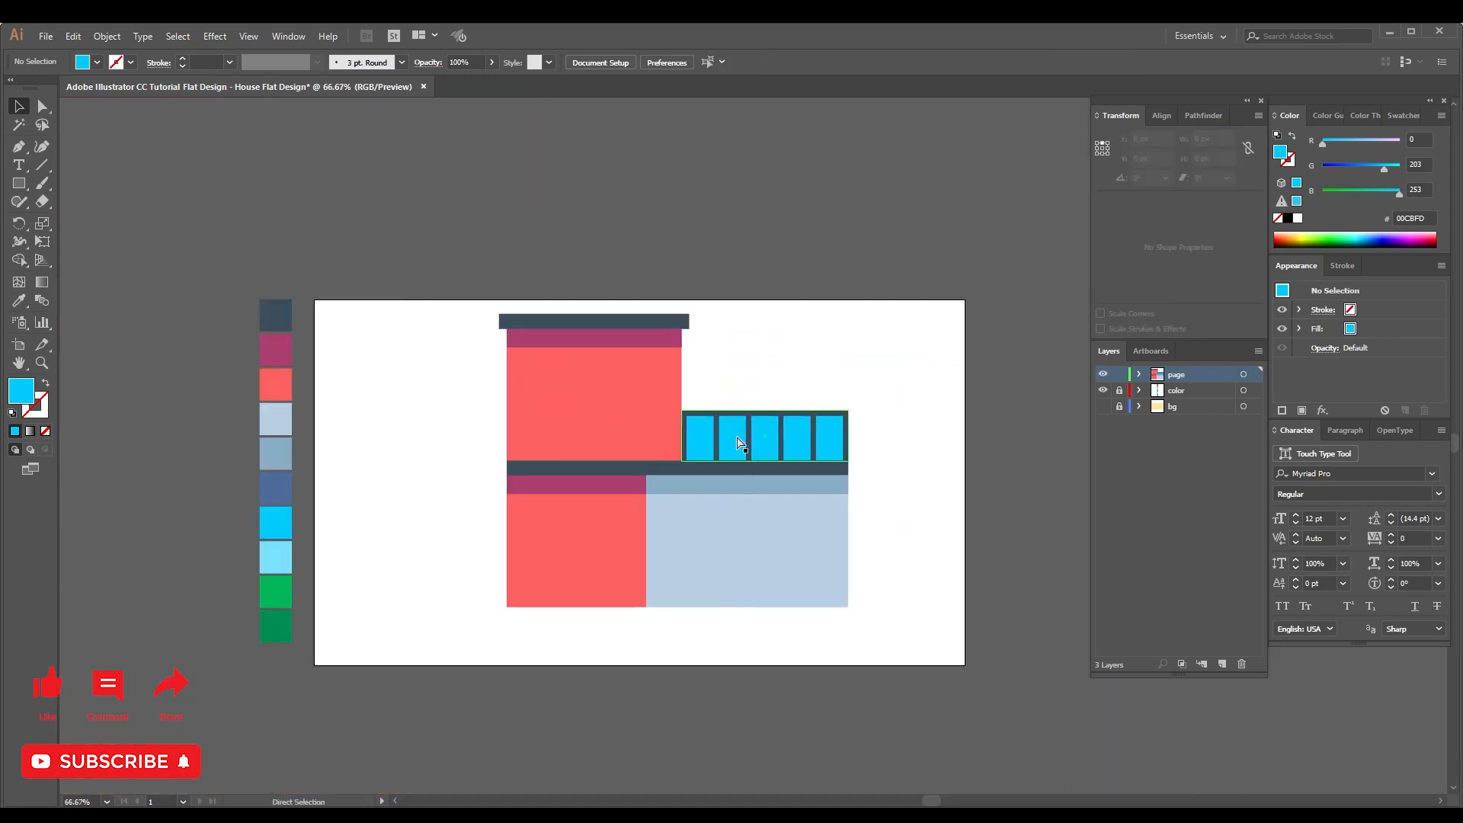
# Copy the blue glass rectangle in place, narrow the copy to about 56 px and move it to the second railing opening.
pyautogui.click(729, 430)
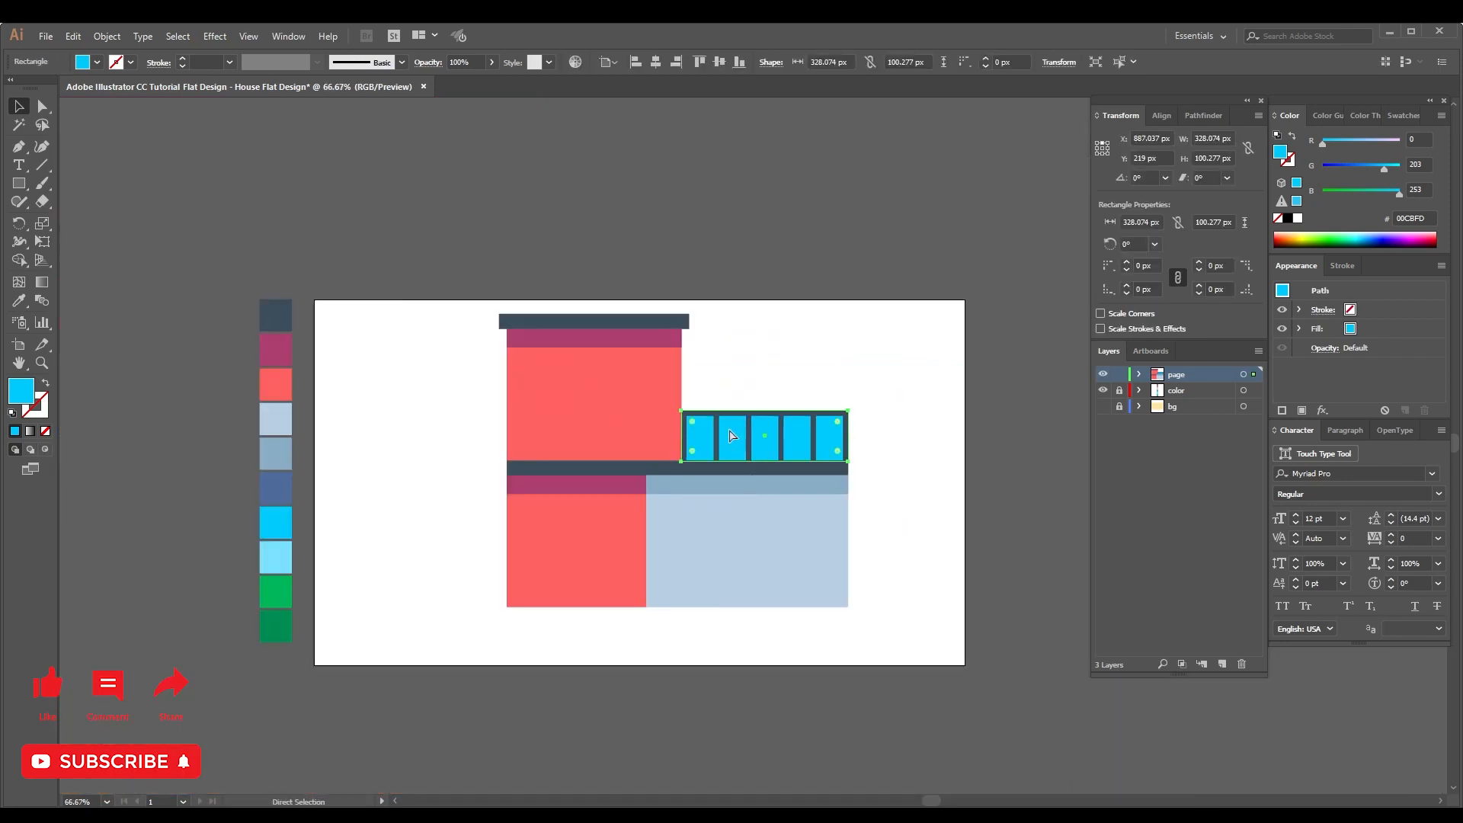
pyautogui.hotkey('ctrl', '+')
pyautogui.hotkey('ctrl', '+')
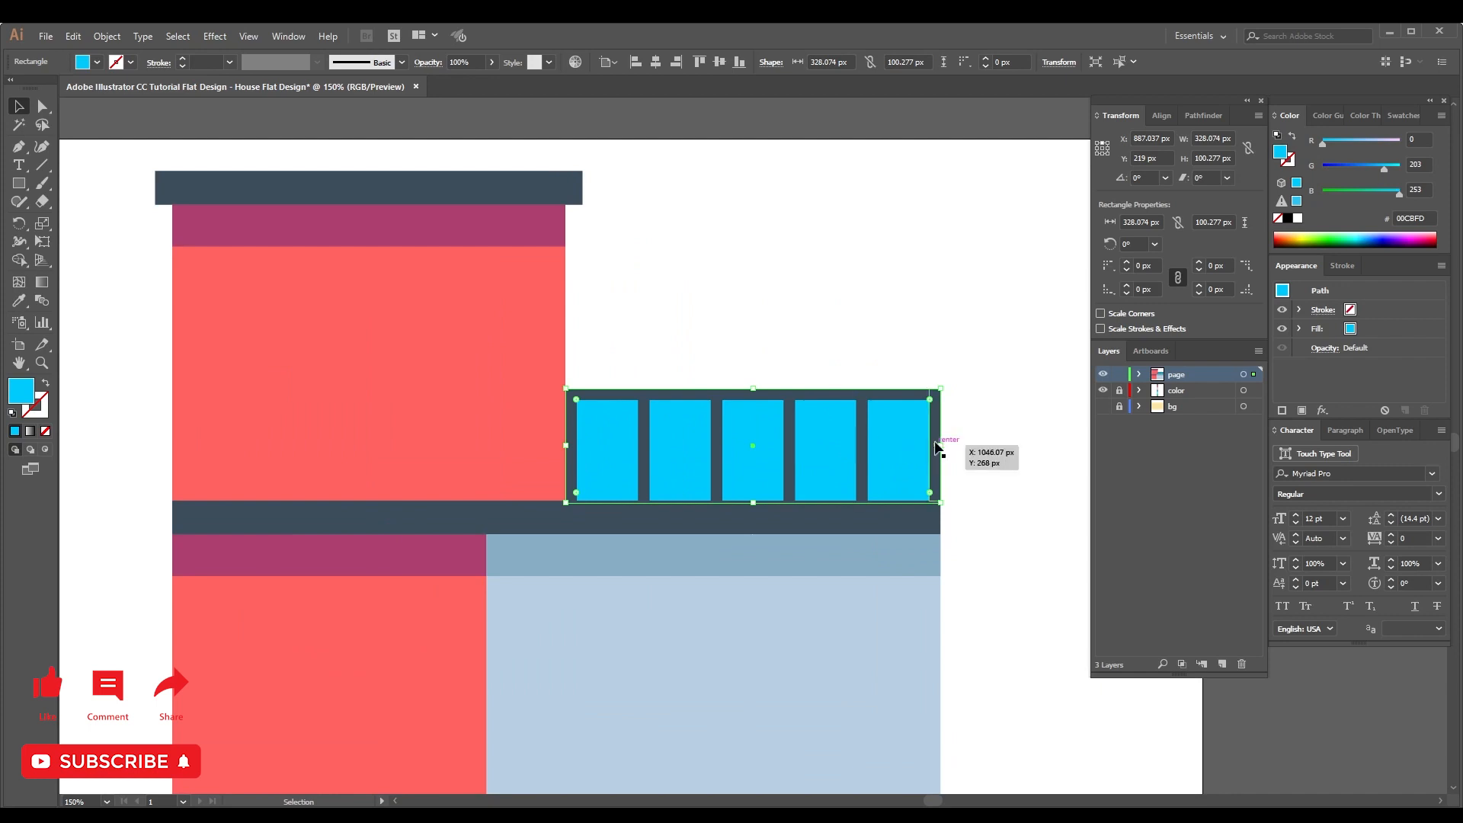
pyautogui.moveTo(936, 448); pyautogui.dragTo(725, 453)
pyautogui.hotkey('ctrl', '+')
pyautogui.hotkey('ctrl', '+')
pyautogui.moveTo(598, 443); pyautogui.dragTo(782, 442)
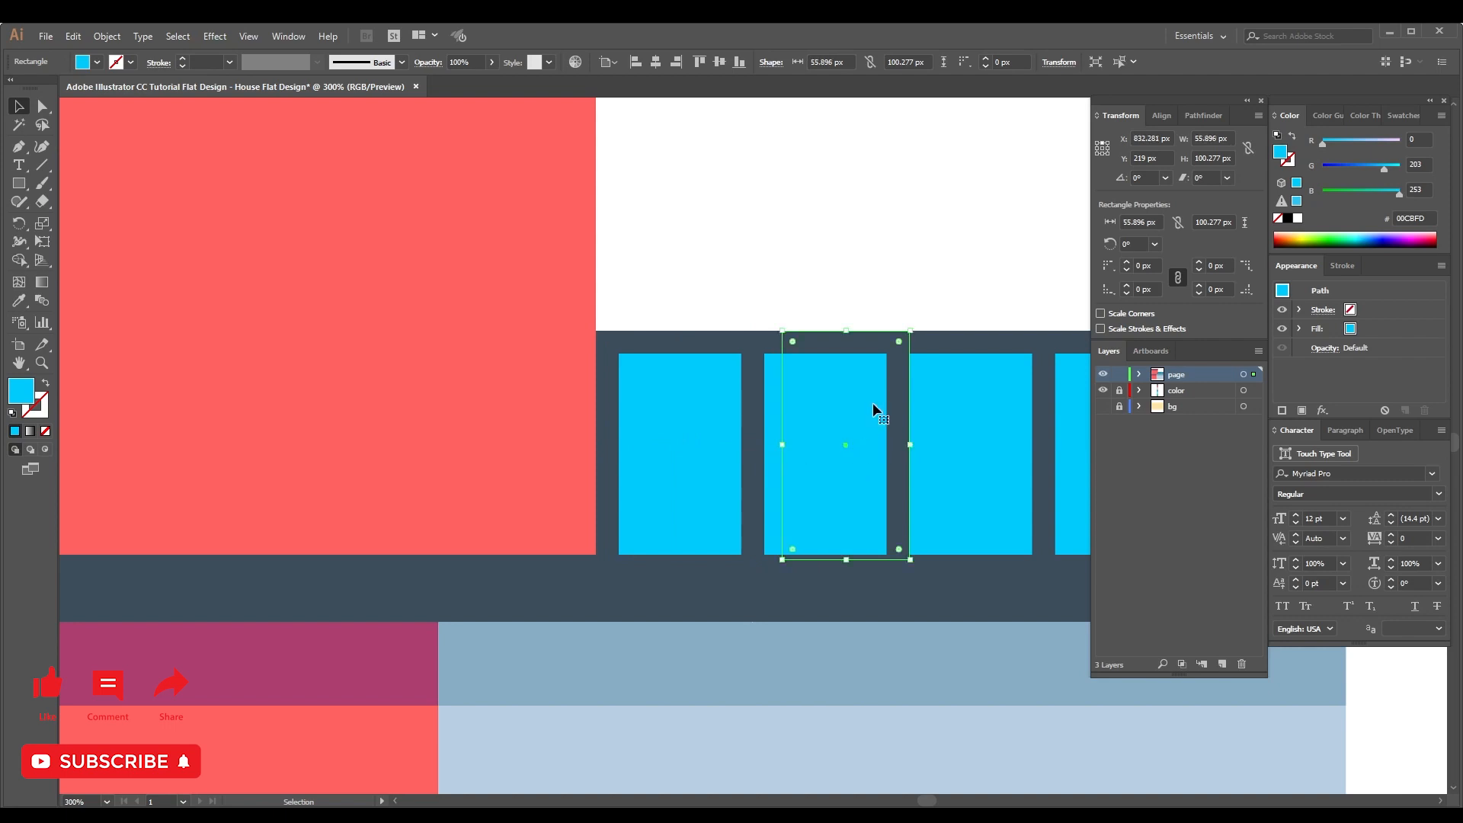
# Slant the narrow blue rectangle by shifting its two upper corner points 50 px to the right.
pyautogui.press('a')
pyautogui.click(782, 331)
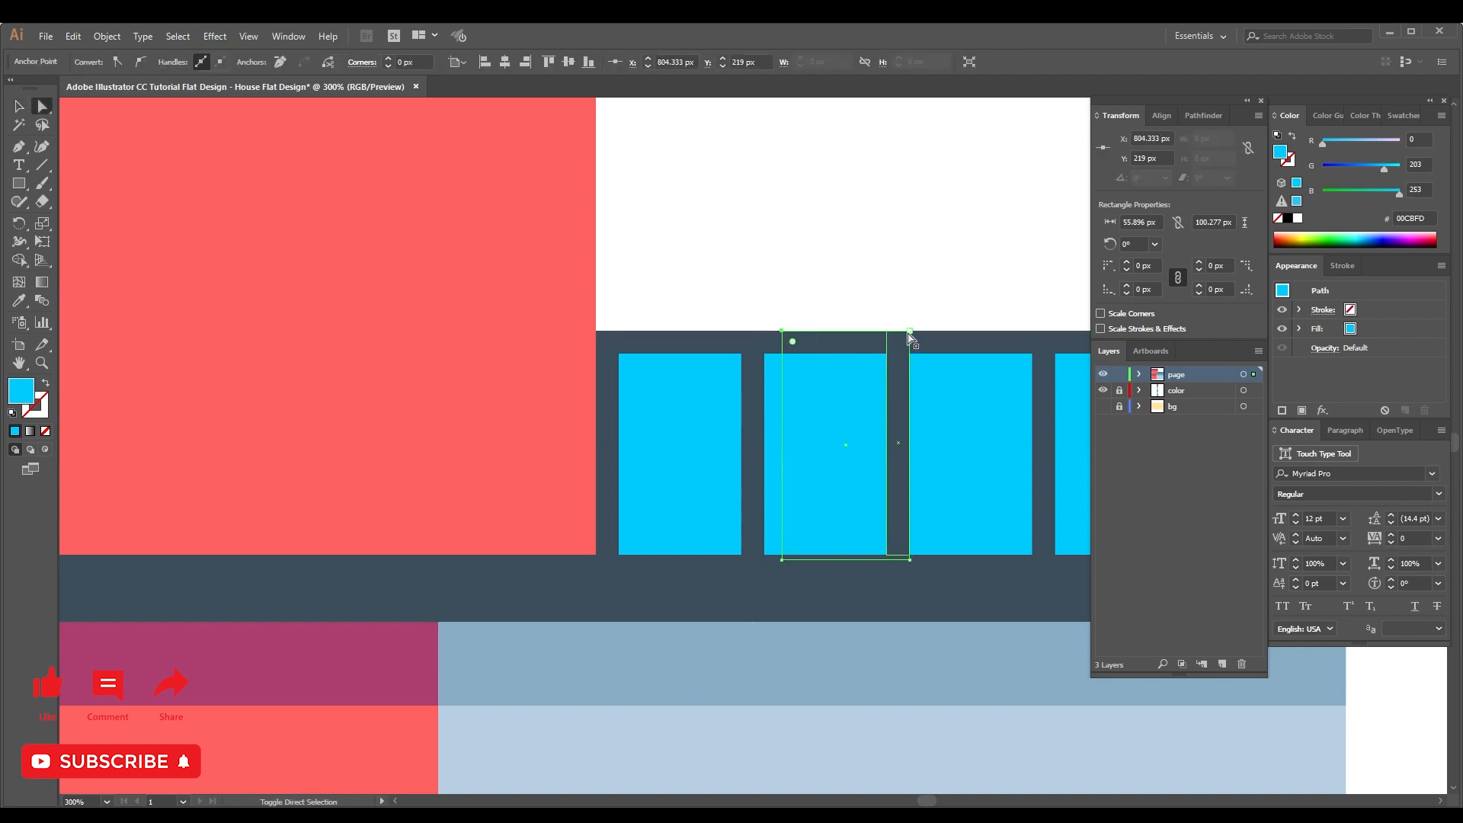
pyautogui.keyDown('shift'); pyautogui.click(910, 331); pyautogui.keyUp('shift')
pyautogui.hotkey('shift', 'Right')
pyautogui.hotkey('shift', 'Right')
pyautogui.hotkey('shift', 'Right')
pyautogui.hotkey('shift', 'Right')
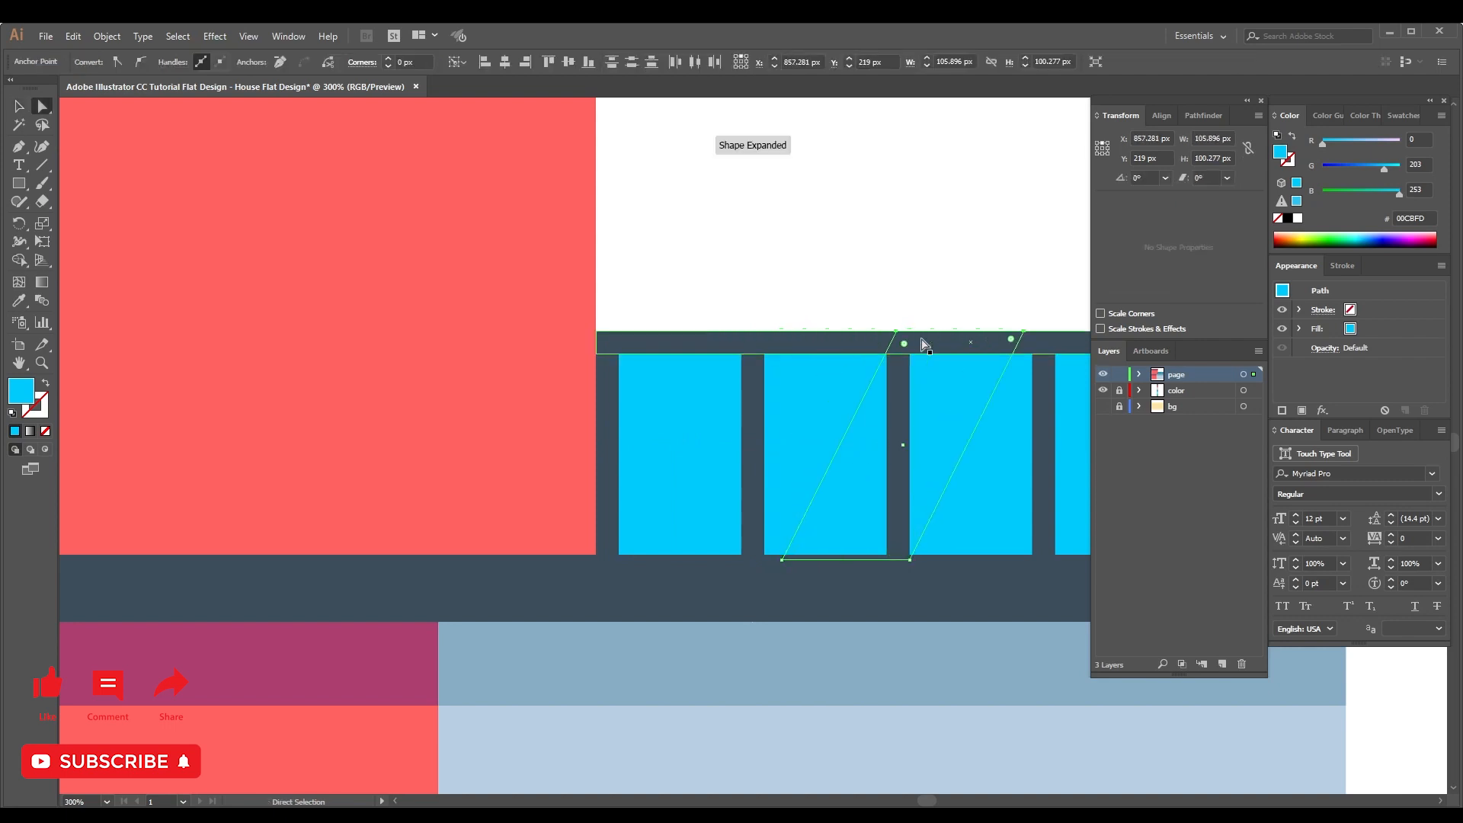
# Recolour the slanted shape on the railing with the palette's light blue so it serves as a glass reflection.
pyautogui.hotkey('ctrl', '-')
pyautogui.hotkey('ctrl', '-')
pyautogui.hotkey('ctrl', '-')
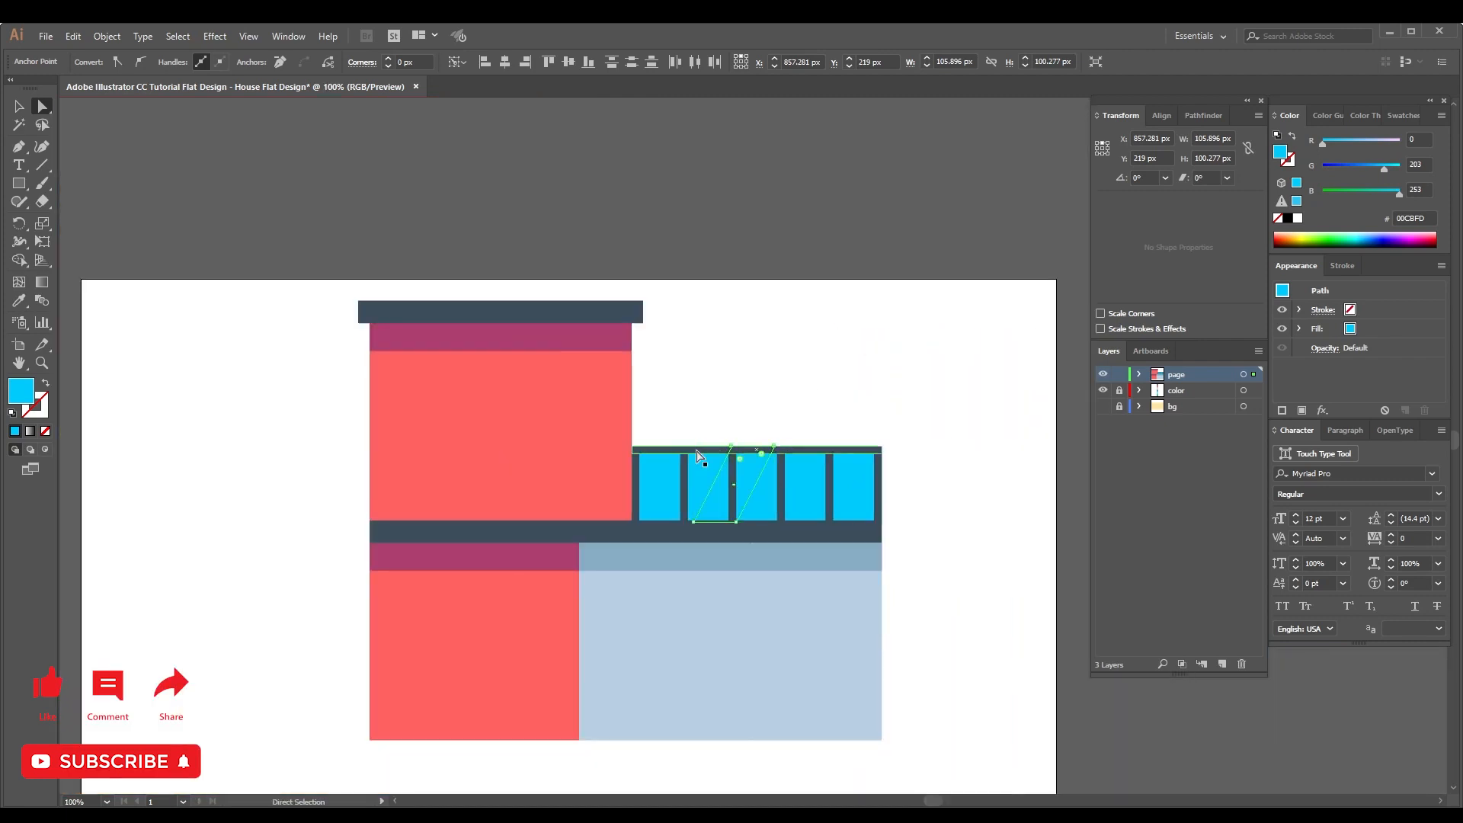
pyautogui.press('i')
pyautogui.moveTo(735, 441); pyautogui.dragTo(909, 411)
pyautogui.click(420, 601)
pyautogui.moveTo(630, 464); pyautogui.dragTo(302, 431)
pyautogui.press('v')
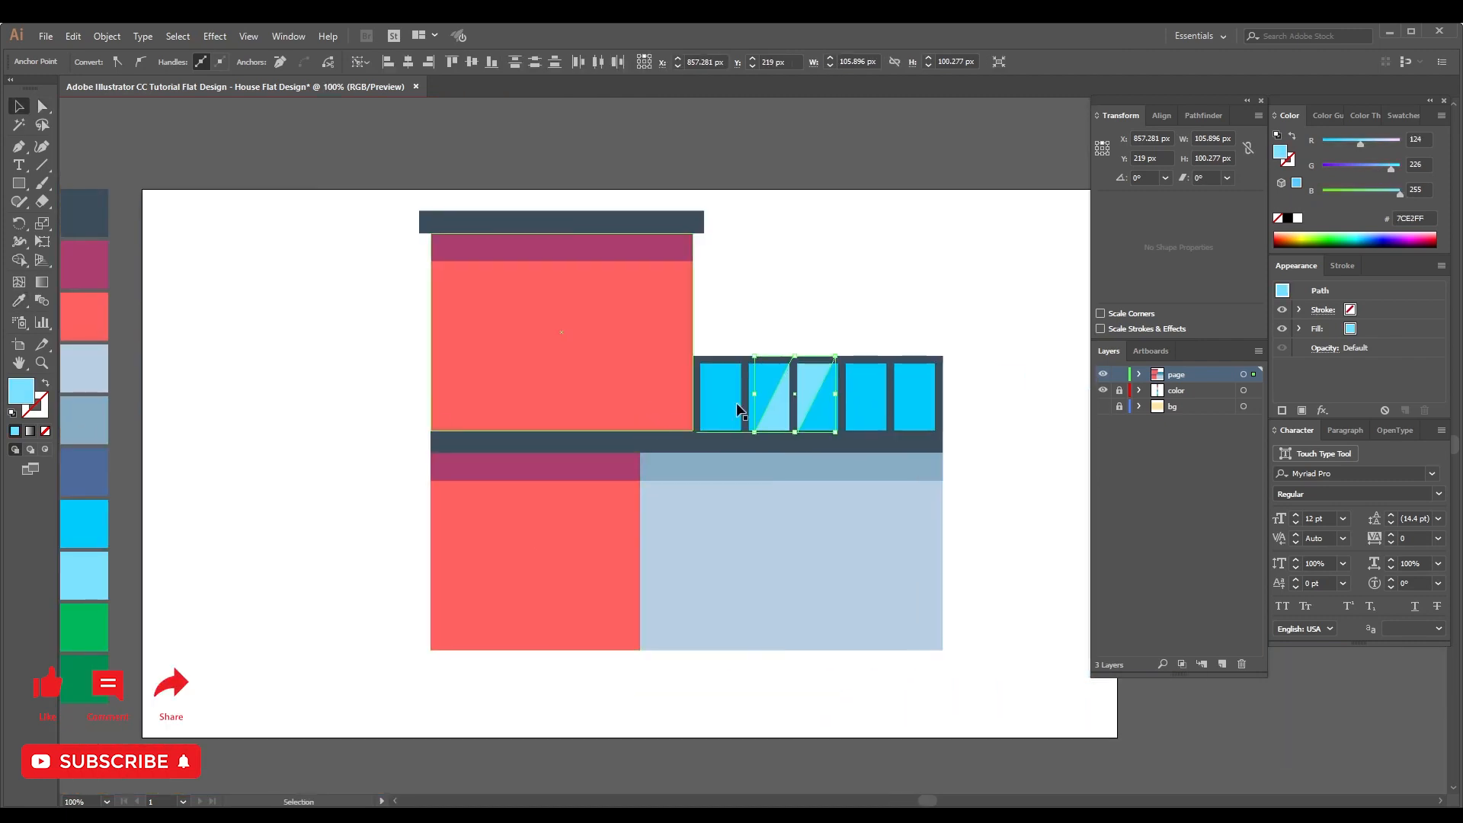
# Reduce the reflection's slant by shifting its two upper corner points 10 px to the left.
pyautogui.hotkey('shift', 'Left')
pyautogui.hotkey('shift', 'Left')
pyautogui.hotkey('shift', 'Left')
pyautogui.hotkey('shift', 'Left')
pyautogui.hotkey('ctrl', 'z')
pyautogui.hotkey('ctrl', 'z')
pyautogui.hotkey('ctrl', 'z')
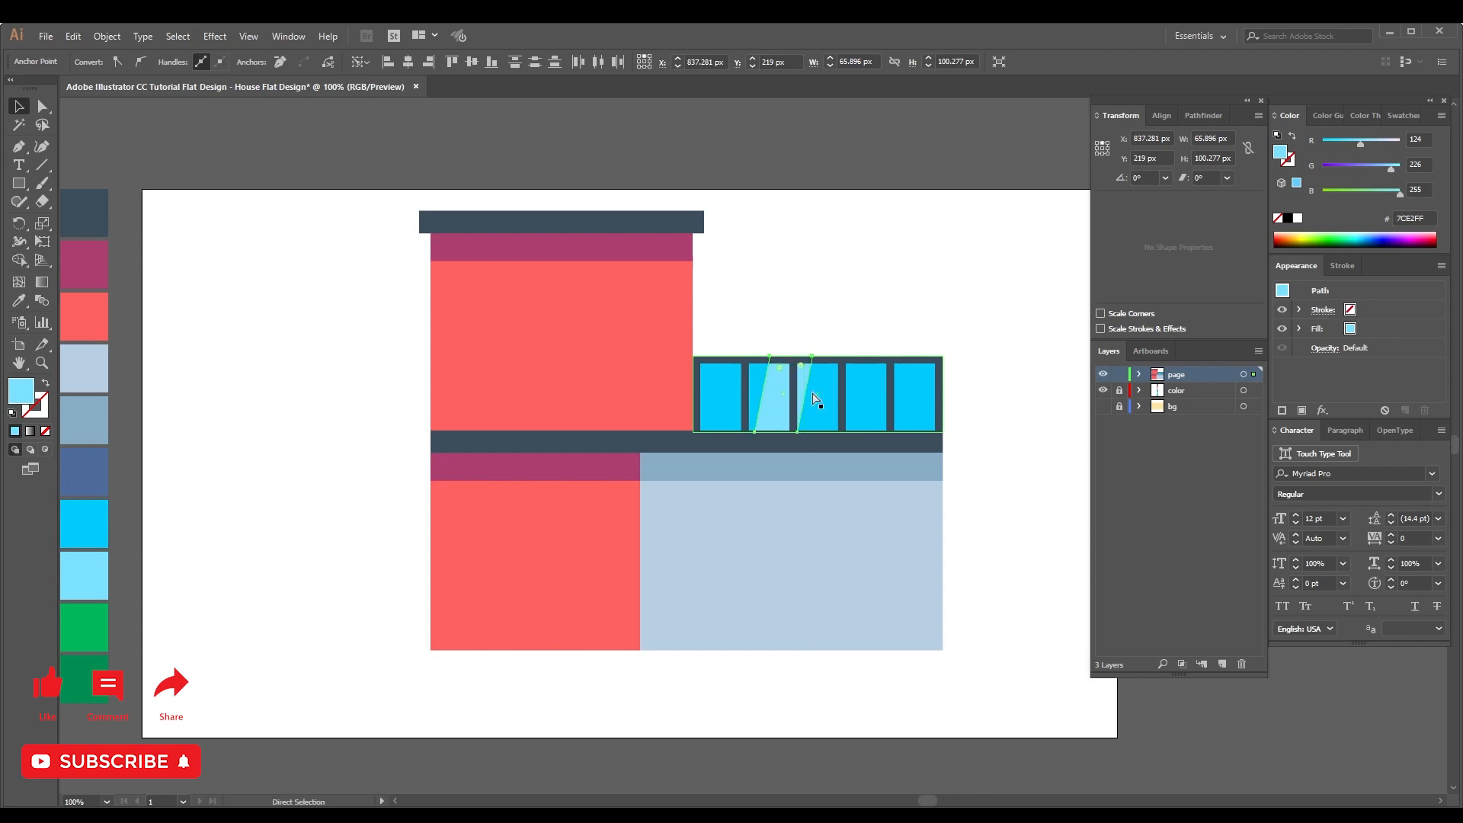
# Try to move the light blue reflection over the first two railing openings.
pyautogui.moveTo(810, 388); pyautogui.dragTo(766, 393)
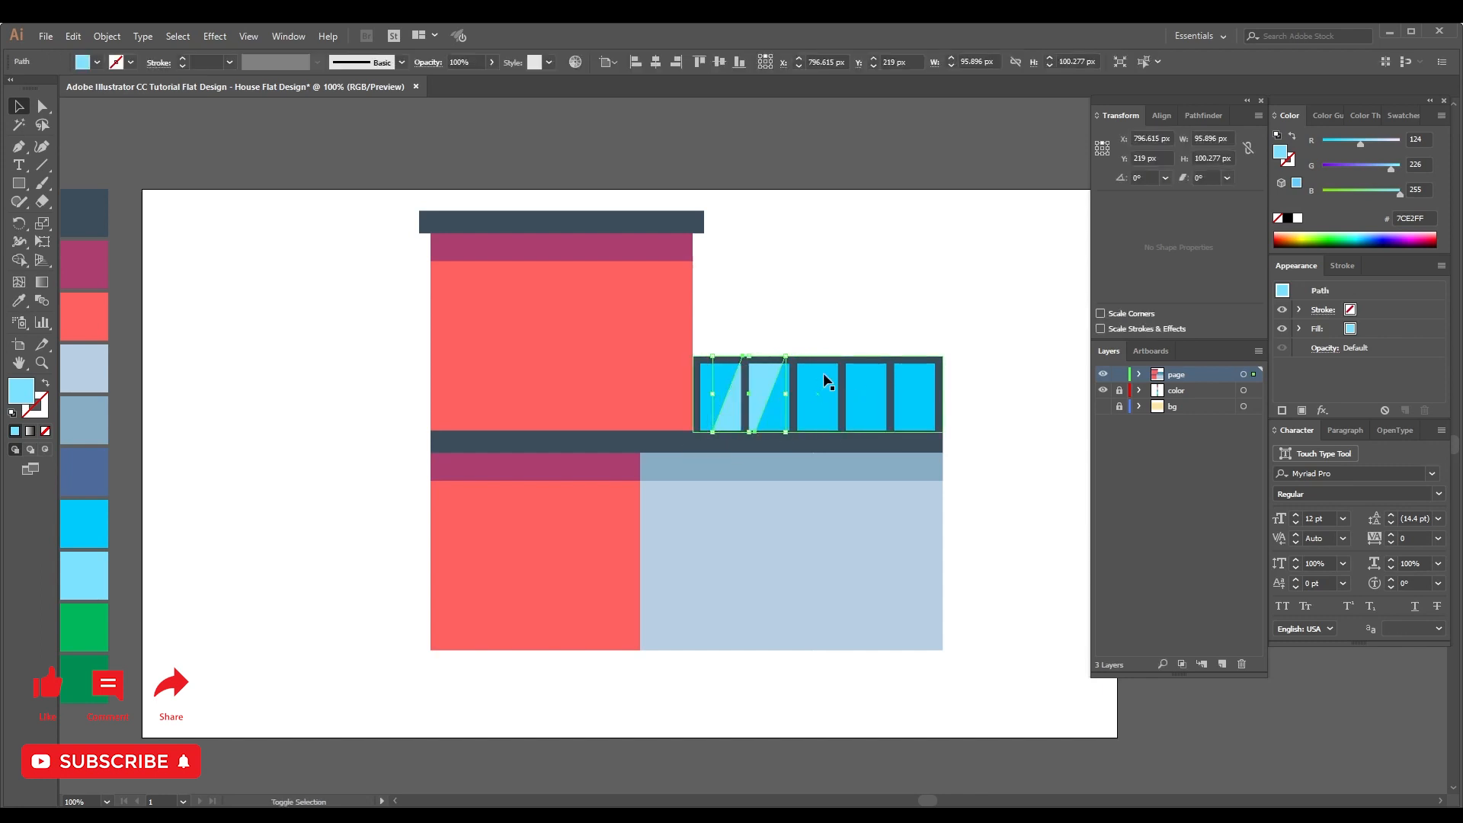
pyautogui.click(860, 317)
pyautogui.moveTo(862, 314); pyautogui.dragTo(744, 304)
pyautogui.press('a')
pyautogui.click(644, 383)
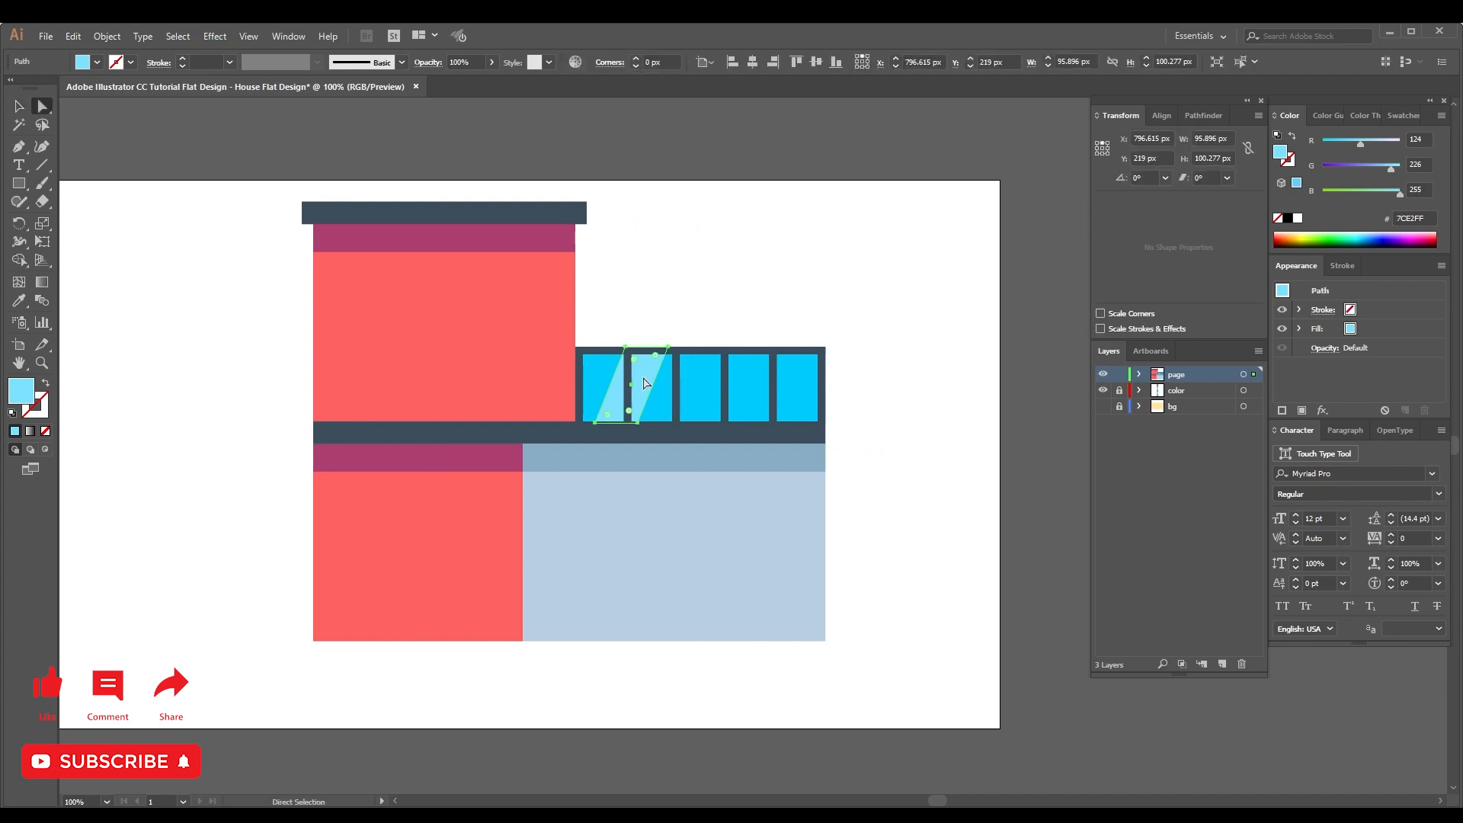
# Undo the reflection's move and switch Overprint Preview back off.
pyautogui.hotkey('alt', 'v')
pyautogui.press('v')
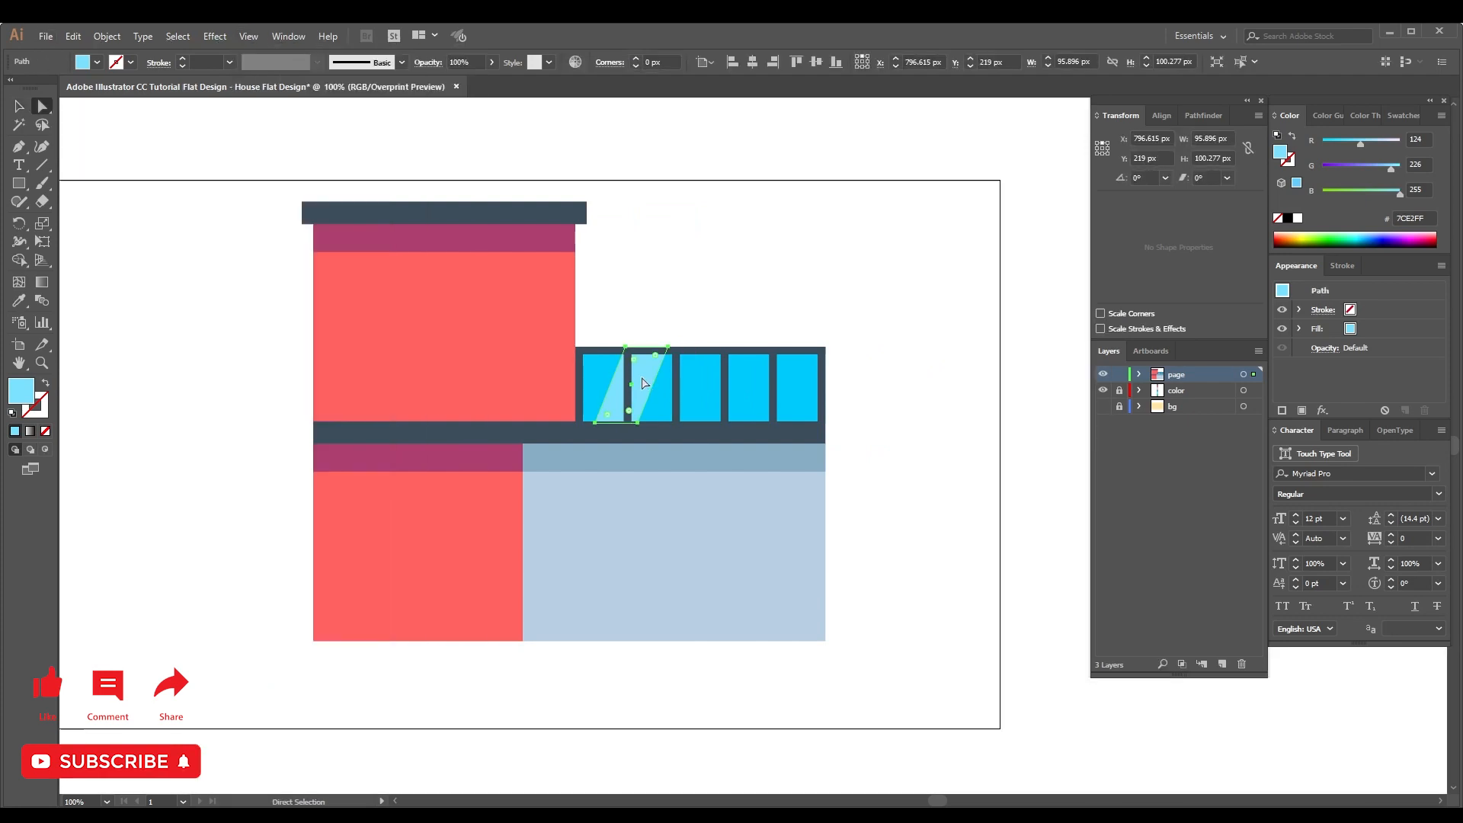
pyautogui.press('v')
pyautogui.hotkey('ctrl', 'z')
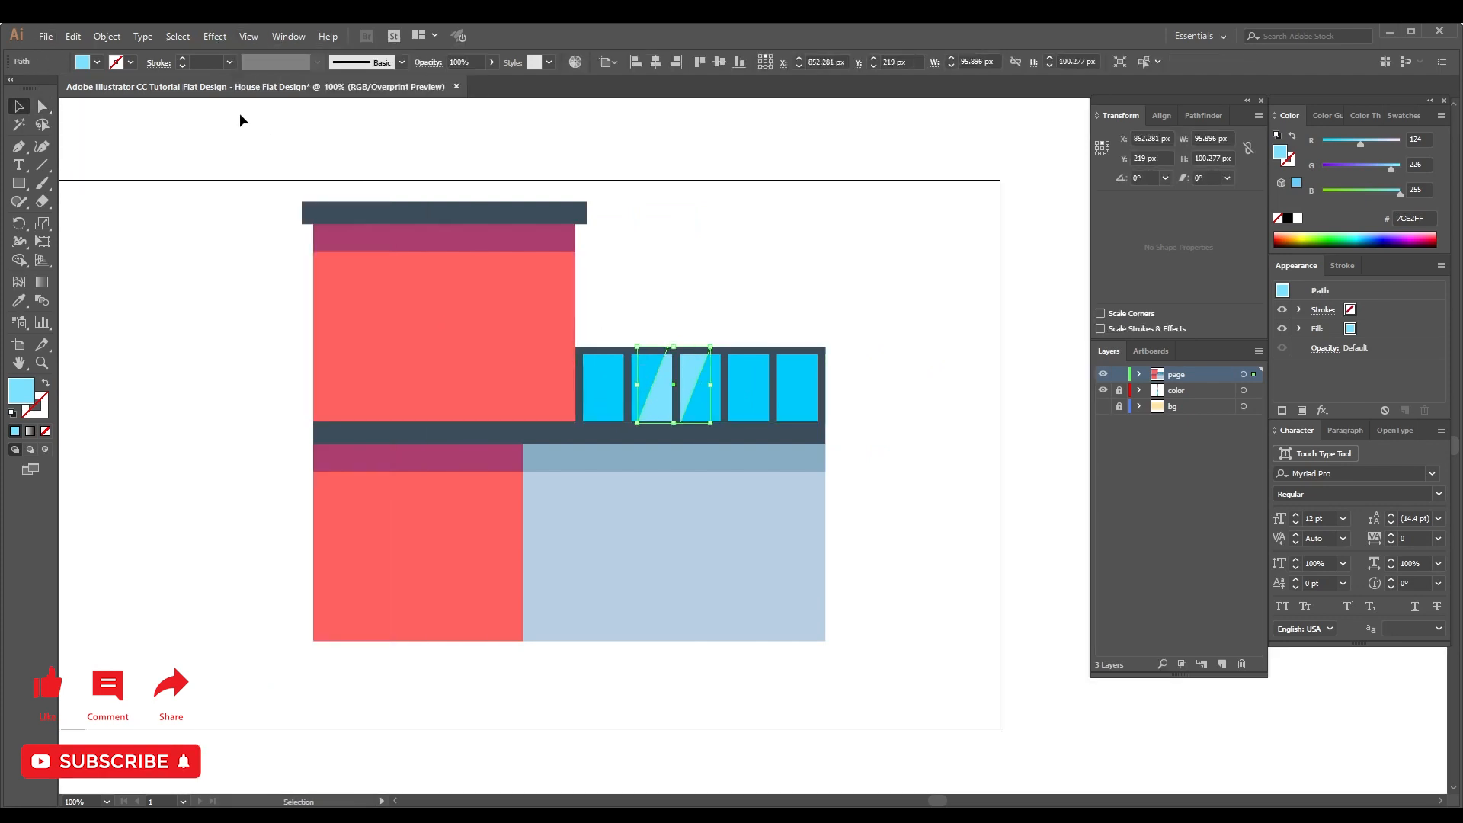
pyautogui.click(248, 36)
pyautogui.click(282, 93)
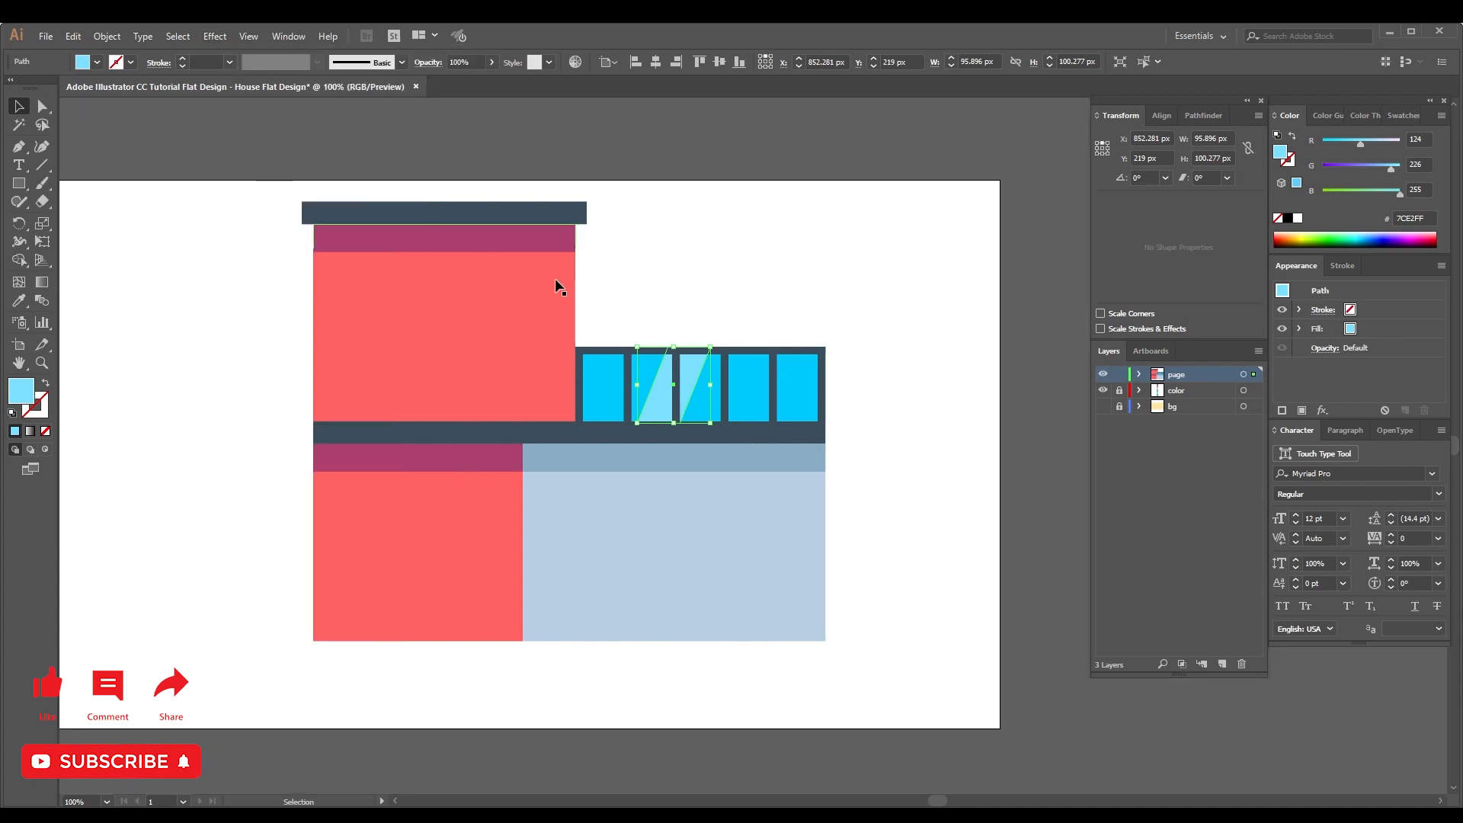
# Duplicate the reflection so one spans the first and second railing openings and the other spans the third and fourth.
pyautogui.click(713, 333)
pyautogui.moveTo(689, 375); pyautogui.dragTo(781, 392)
pyautogui.hotkey('ctrl', 'z')
pyautogui.click(774, 320)
# Widen the reflection over the third and fourth openings by moving its right edge 30 px to the right.
pyautogui.press('z')
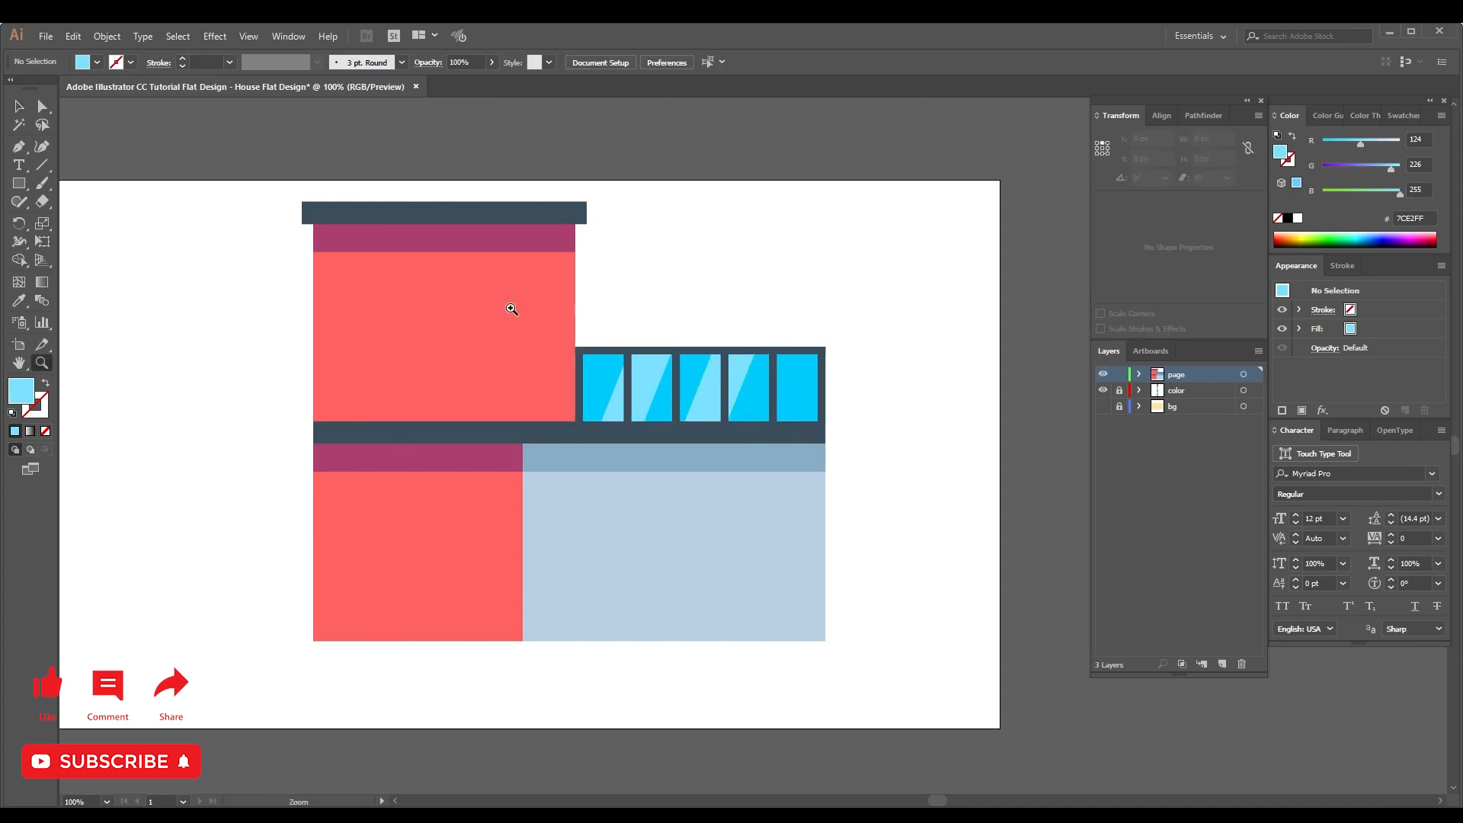
pyautogui.moveTo(512, 306); pyautogui.dragTo(902, 502)
pyautogui.press('a')
pyautogui.click(906, 334)
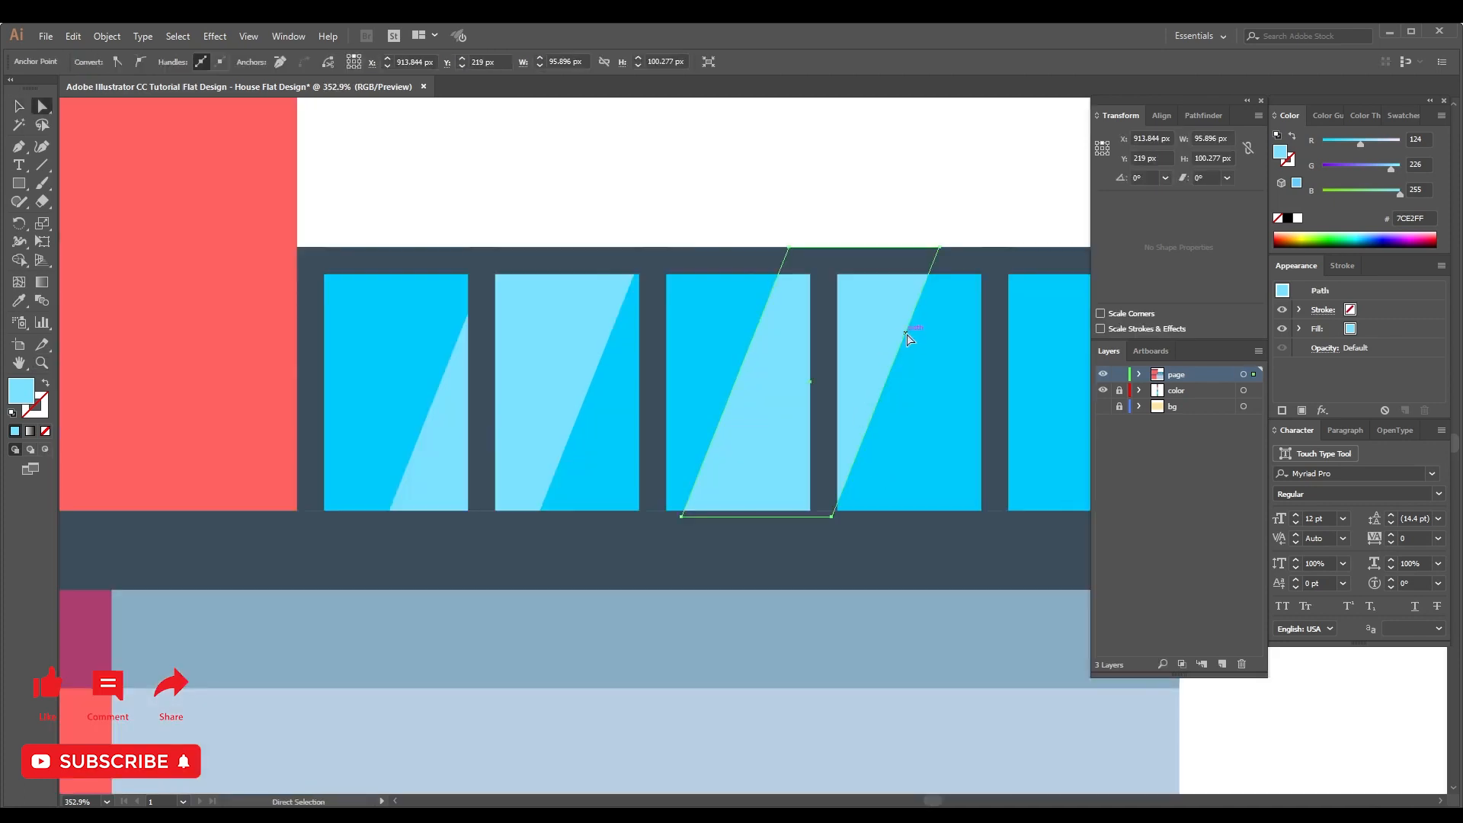
pyautogui.hotkey('shift', 'Right')
pyautogui.hotkey('shift', 'Right')
pyautogui.hotkey('shift', 'Right')
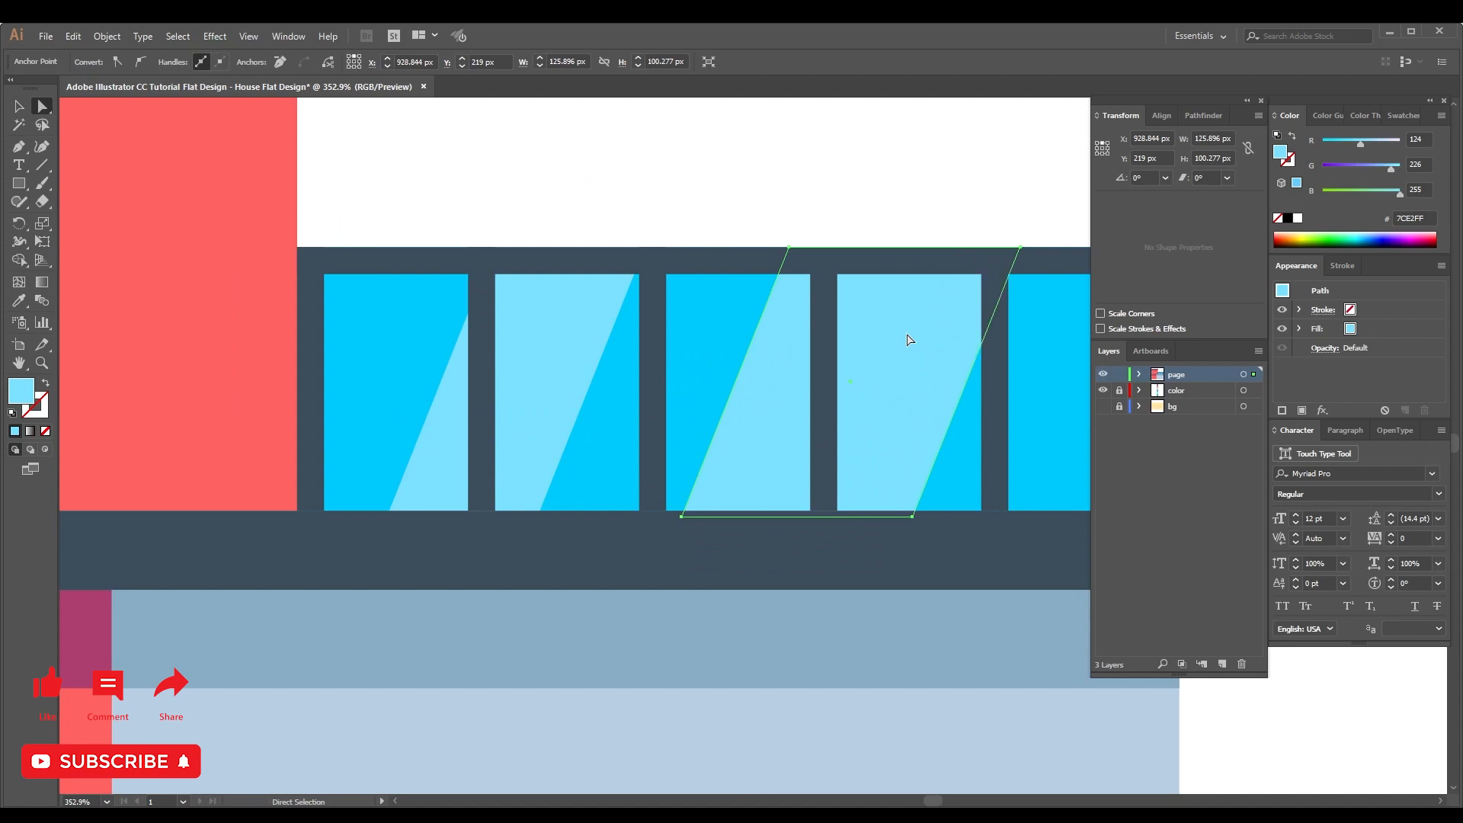
# Move the widened reflection to the right so it spans the fourth and fifth railing openings.
pyautogui.hotkey('ctrl', '-')
pyautogui.hotkey('ctrl', '-')
pyautogui.press('v')
pyautogui.moveTo(730, 423); pyautogui.dragTo(810, 425)
pyautogui.click(640, 369)
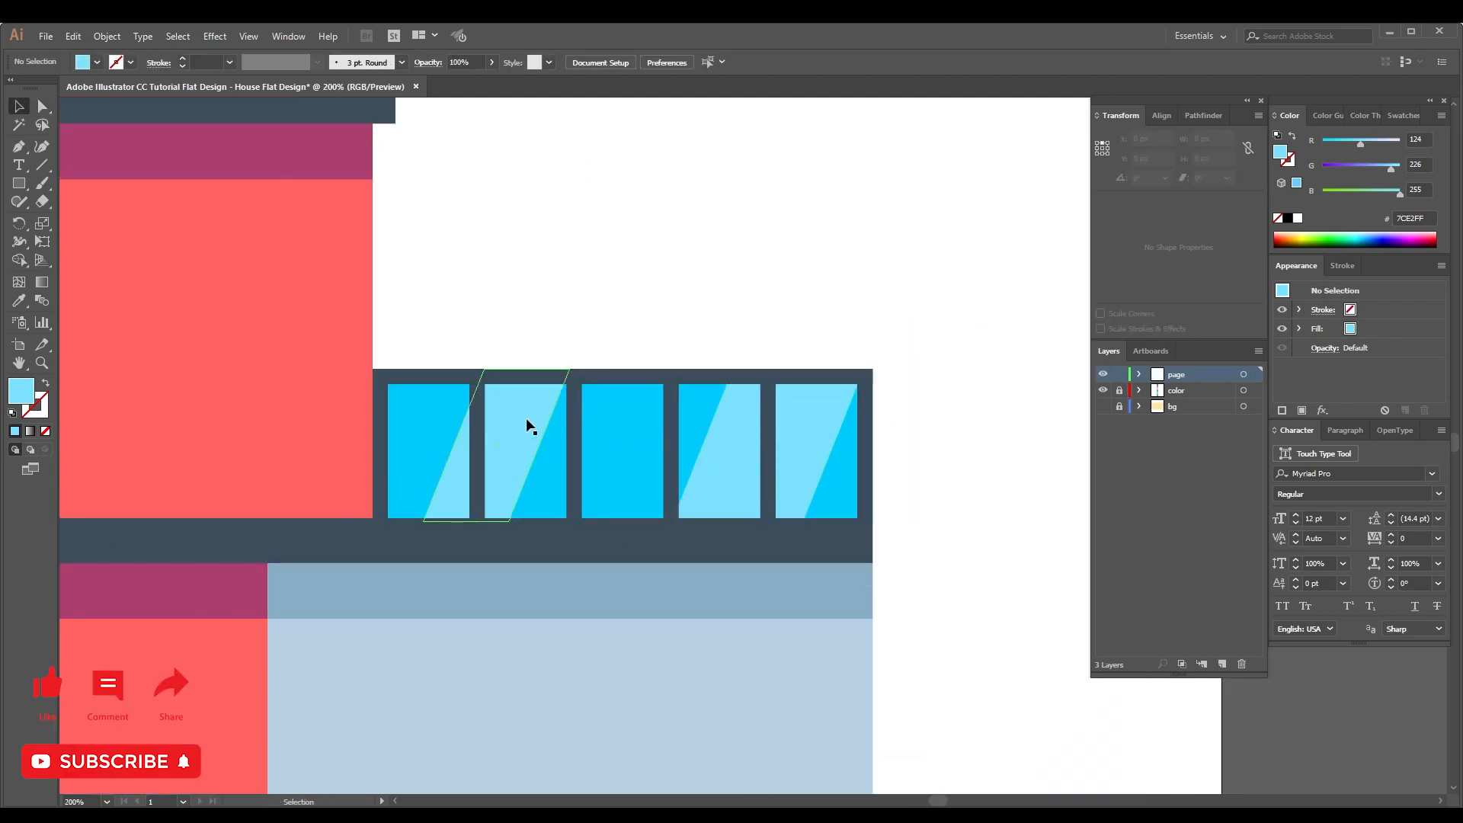
# Narrow the other reflection slightly from its right edge and move it to span the second and third openings.
pyautogui.click(544, 440)
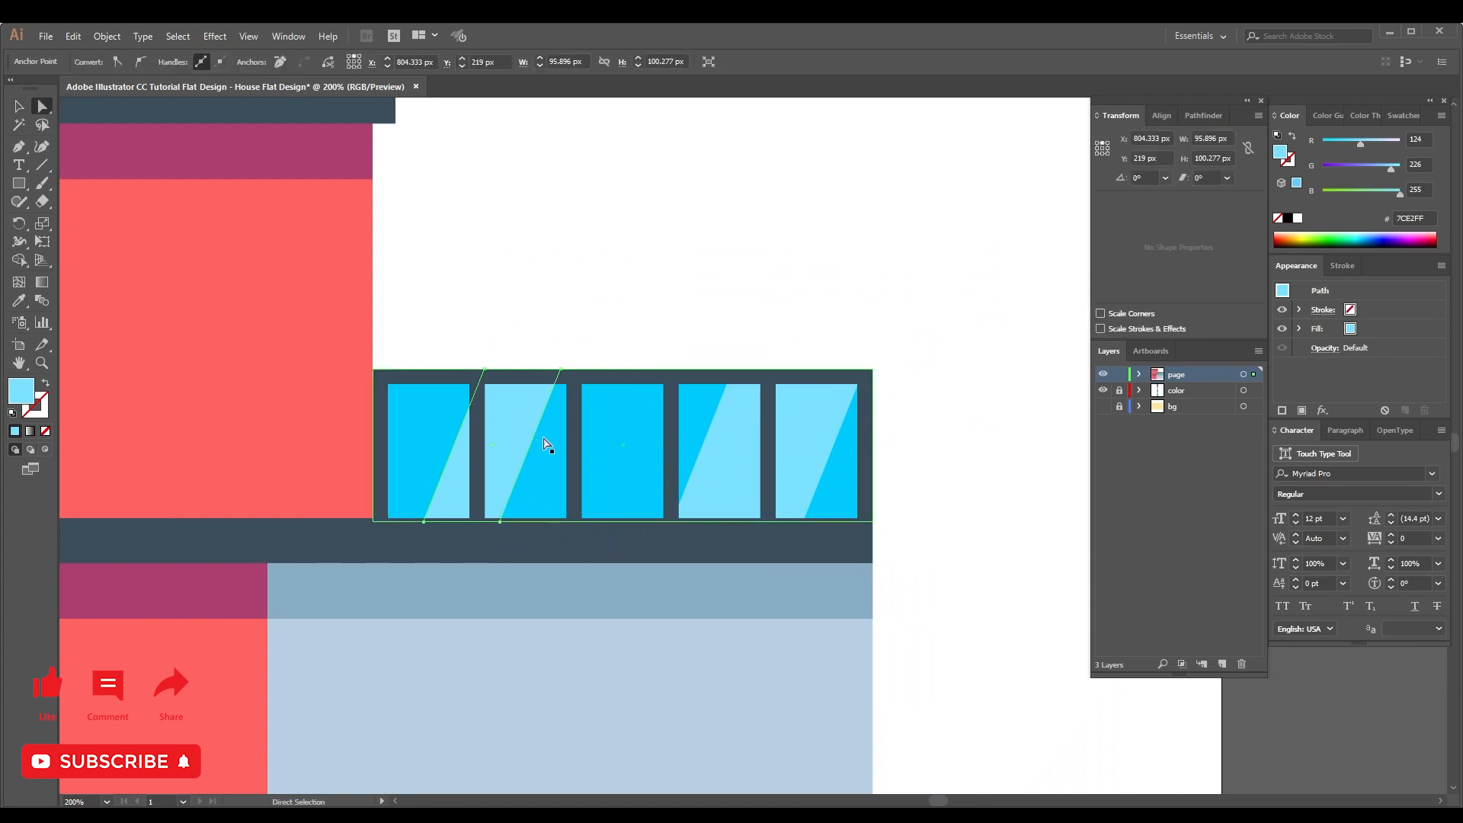
pyautogui.press('v')
pyautogui.moveTo(526, 427); pyautogui.dragTo(550, 429)
pyautogui.click(660, 297)
pyautogui.press('v')
pyautogui.hotkey('ctrl', 'shift', 'a')
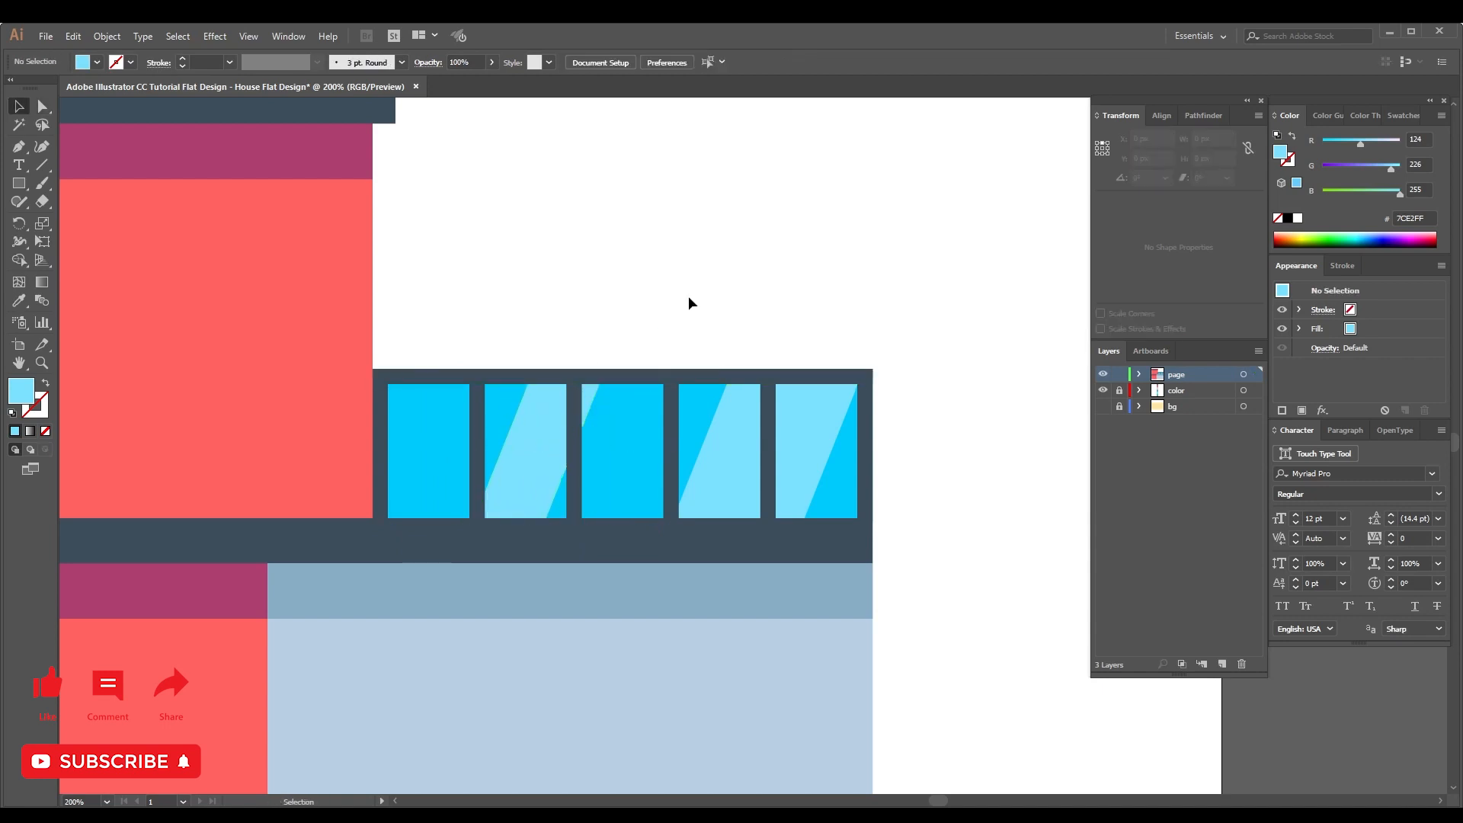
# Duplicate the pale blue ground-floor wall in place and shrink the copy around its centre to about 259 x 169 px.
pyautogui.hotkey('ctrl', '0')
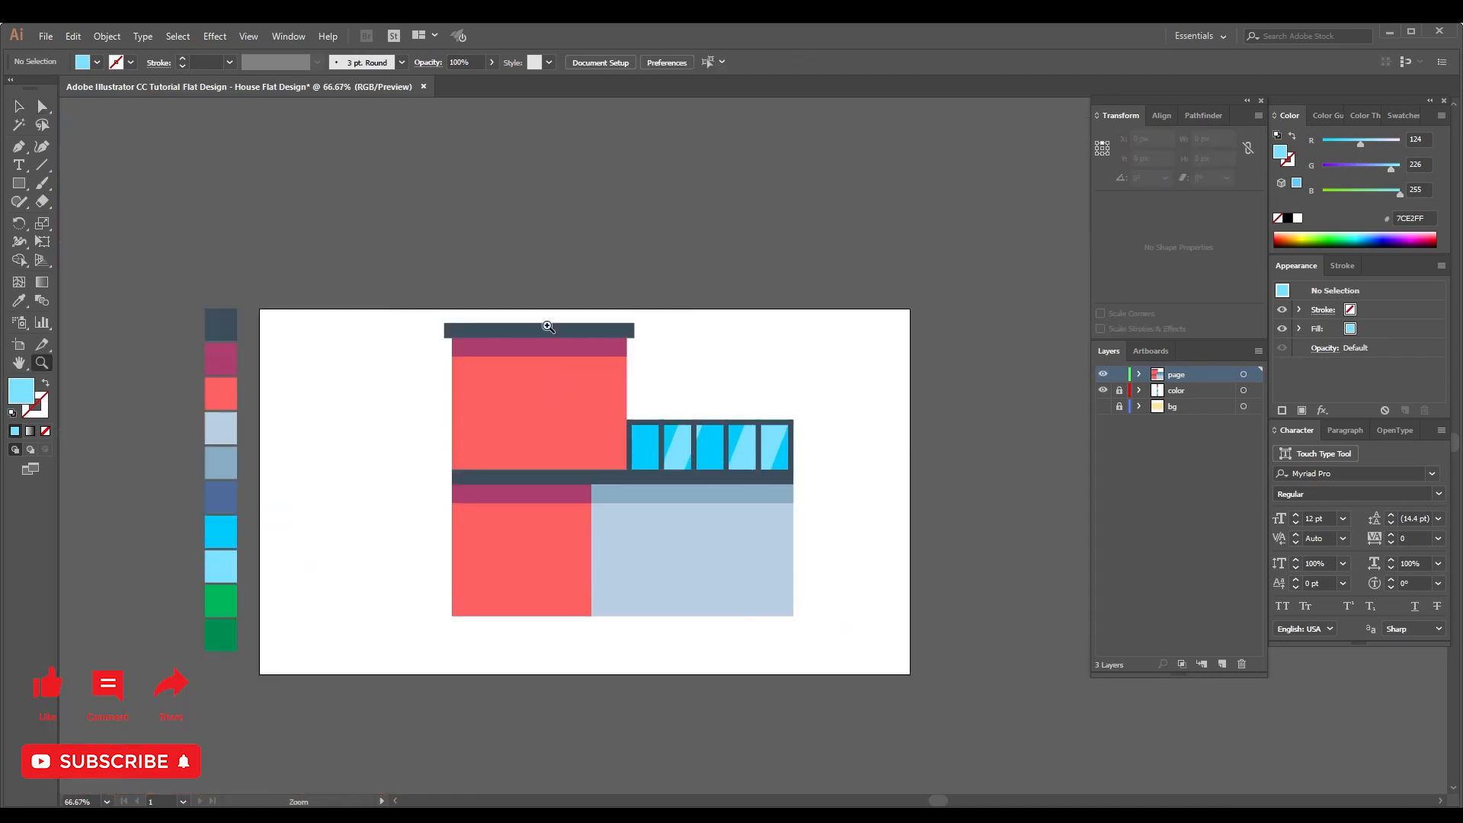
pyautogui.moveTo(748, 542); pyautogui.dragTo(923, 641)
pyautogui.press('v')
pyautogui.moveTo(901, 586); pyautogui.dragTo(827, 433)
pyautogui.moveTo(651, 385); pyautogui.dragTo(624, 422)
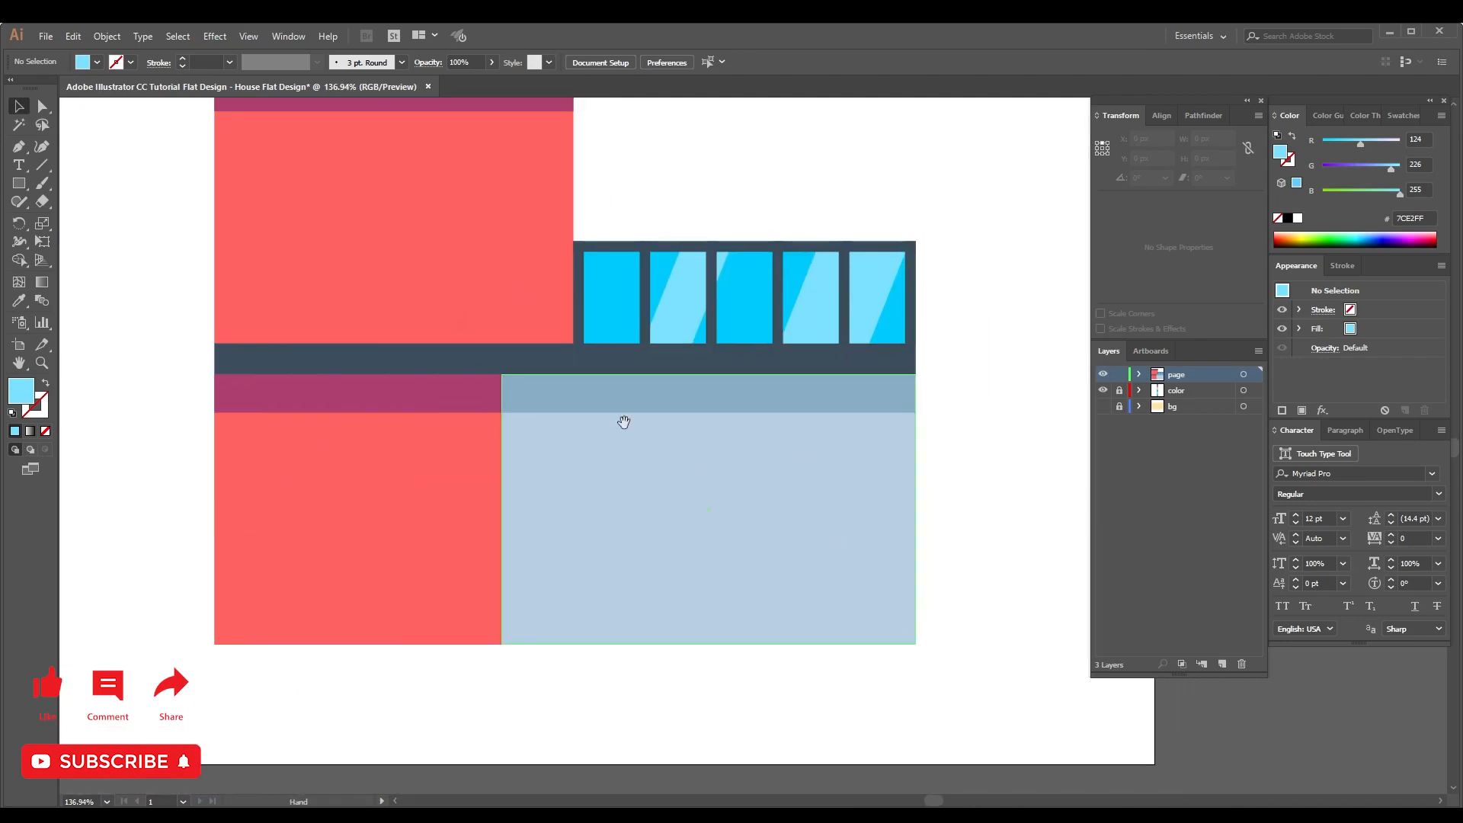
pyautogui.moveTo(770, 424); pyautogui.dragTo(736, 402)
pyautogui.press('a')
pyautogui.click(726, 472)
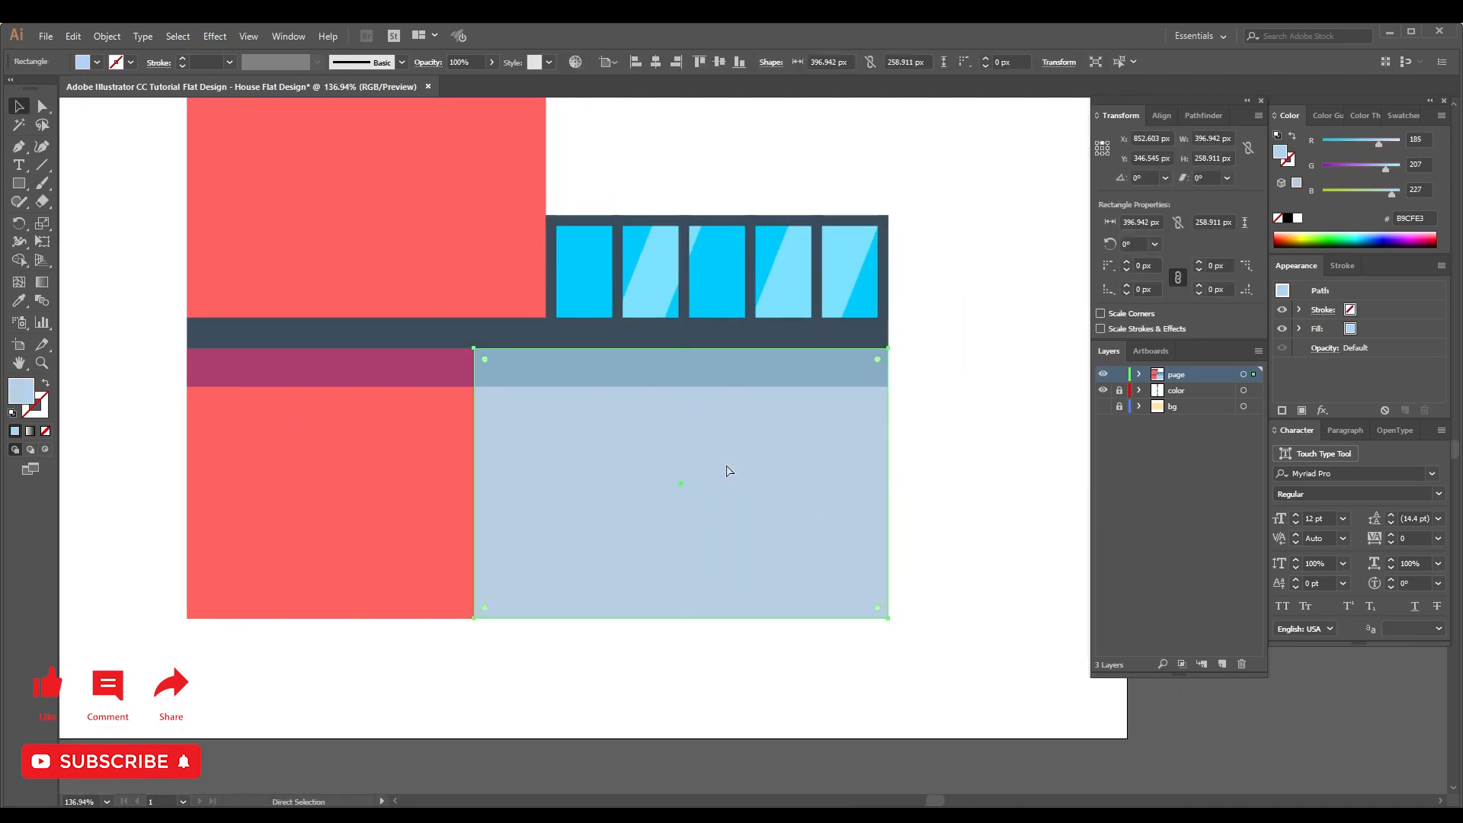
pyautogui.moveTo(890, 484); pyautogui.dragTo(804, 488)
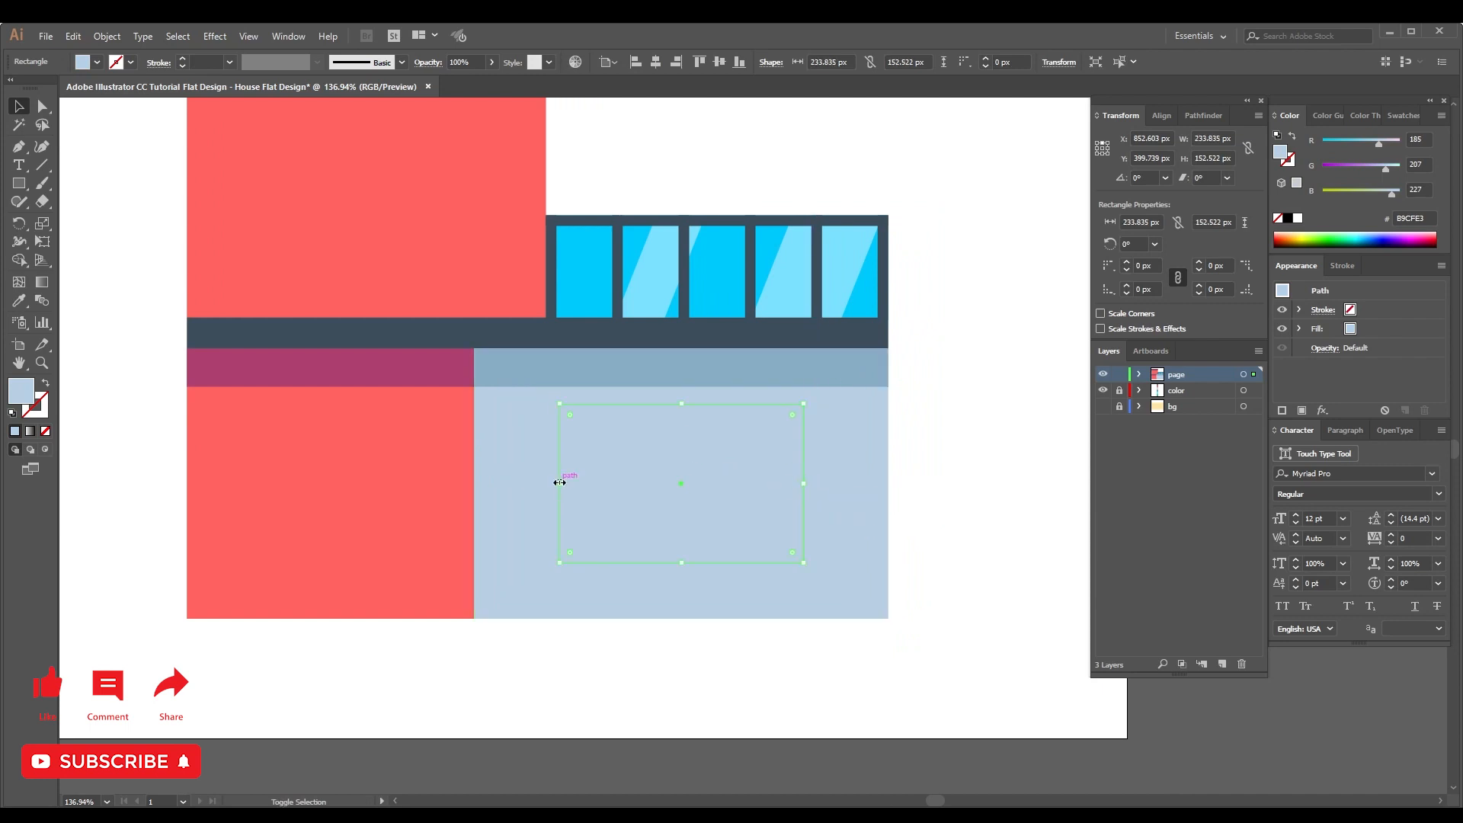
pyautogui.moveTo(560, 483); pyautogui.dragTo(547, 482)
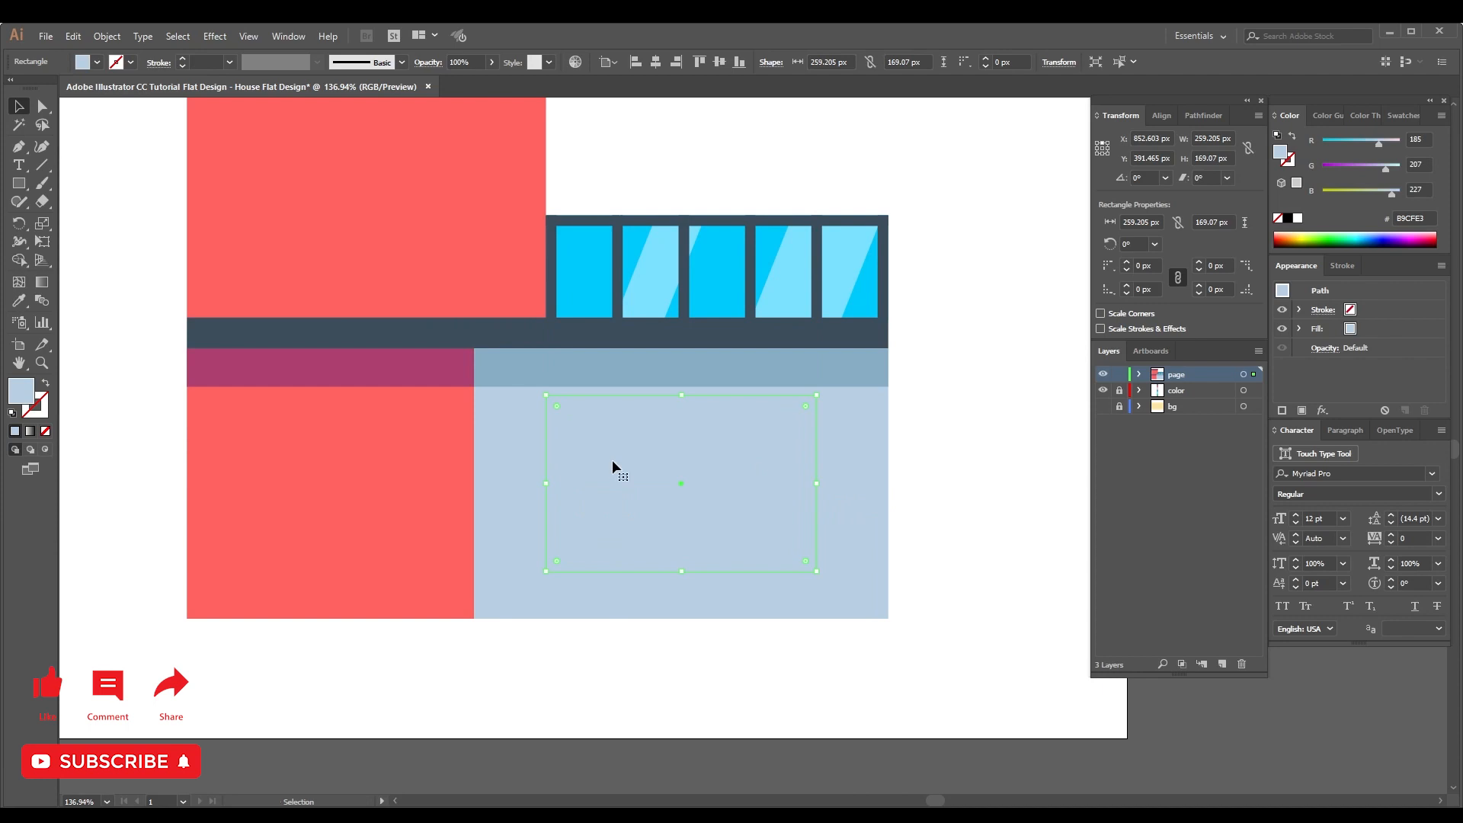
# Fill the smaller rectangle with the roof band's dark slate and raise its lower edge to a height of about 123 px.
pyautogui.press('i')
pyautogui.click(637, 328)
pyautogui.press('v')
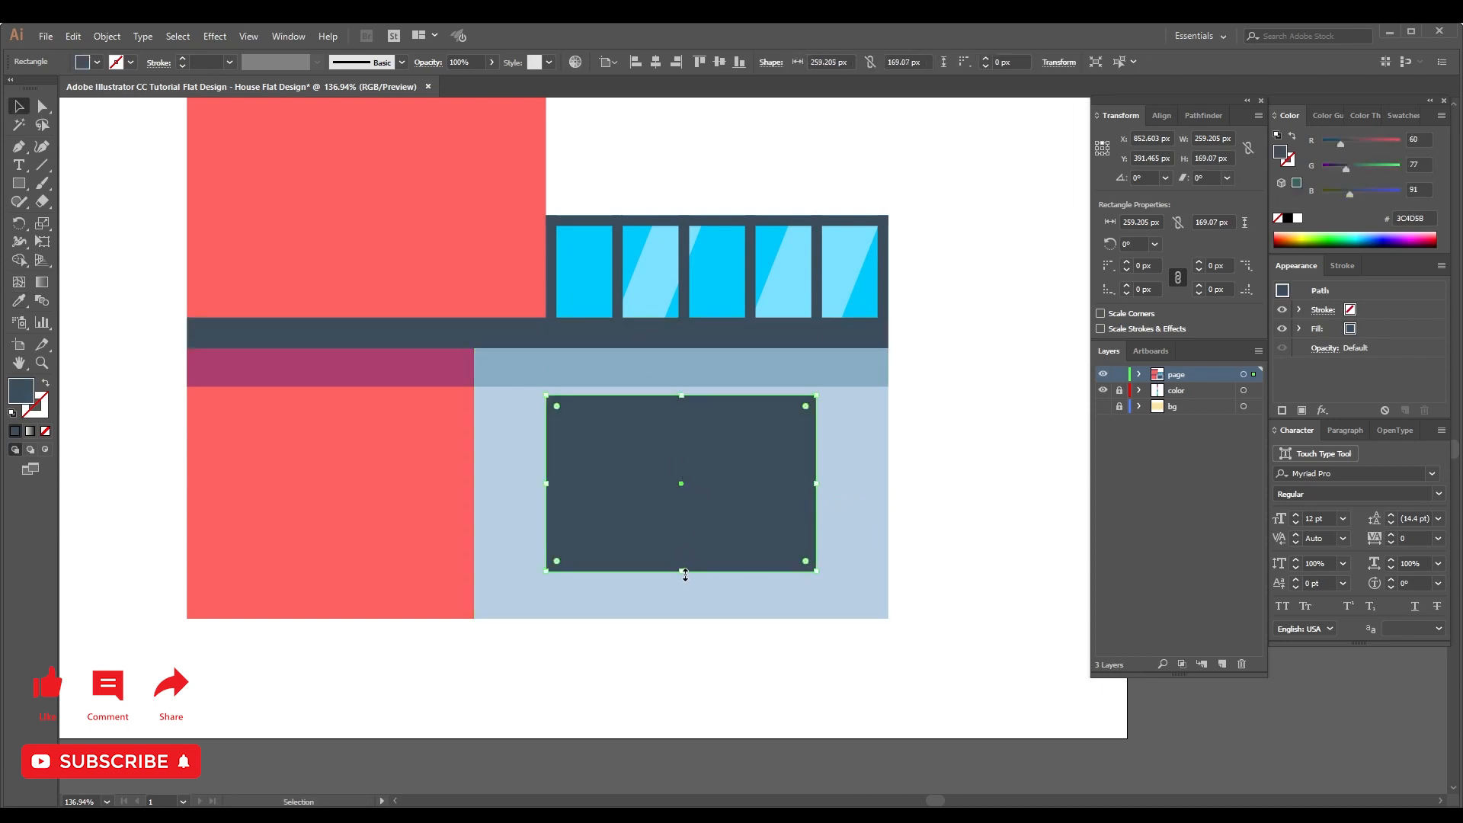
pyautogui.moveTo(685, 574); pyautogui.dragTo(686, 524)
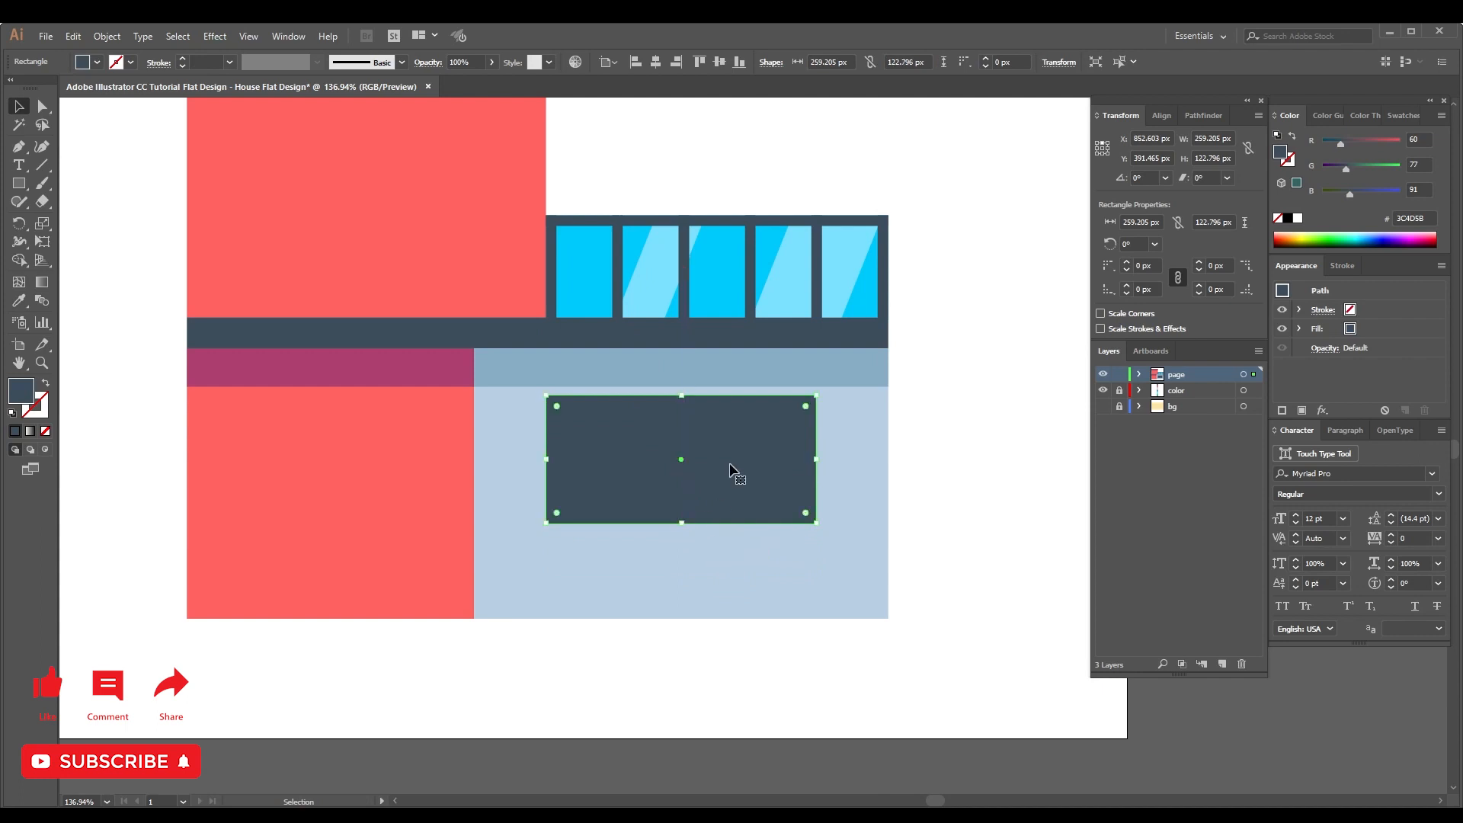
# Trim the dark rectangle's top to about 111 px high and place a copy about 43 px high directly beneath it.
pyautogui.moveTo(683, 396); pyautogui.dragTo(682, 404)
pyautogui.moveTo(712, 454); pyautogui.dragTo(719, 585)
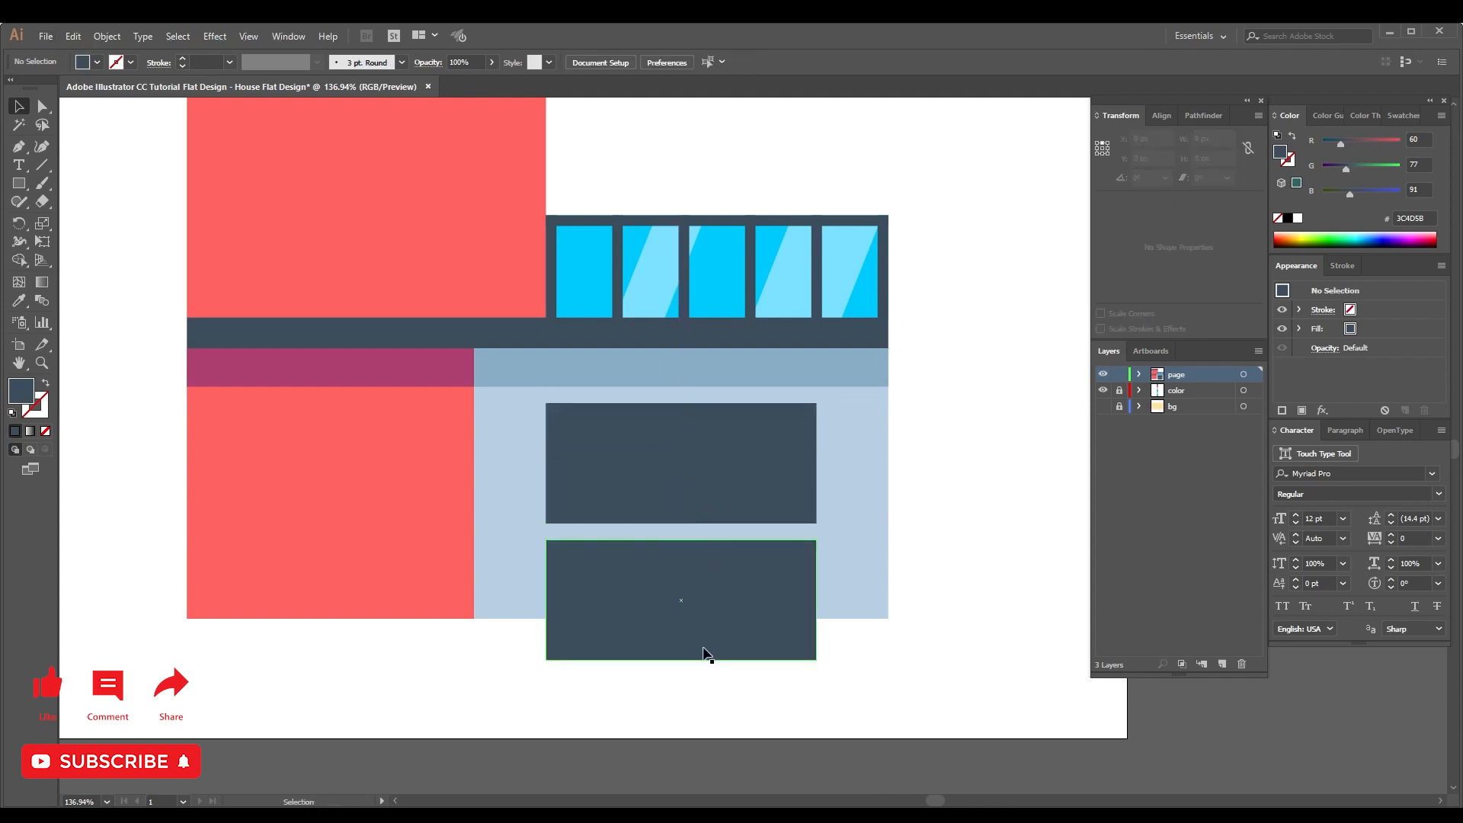
pyautogui.moveTo(681, 660); pyautogui.dragTo(747, 560)
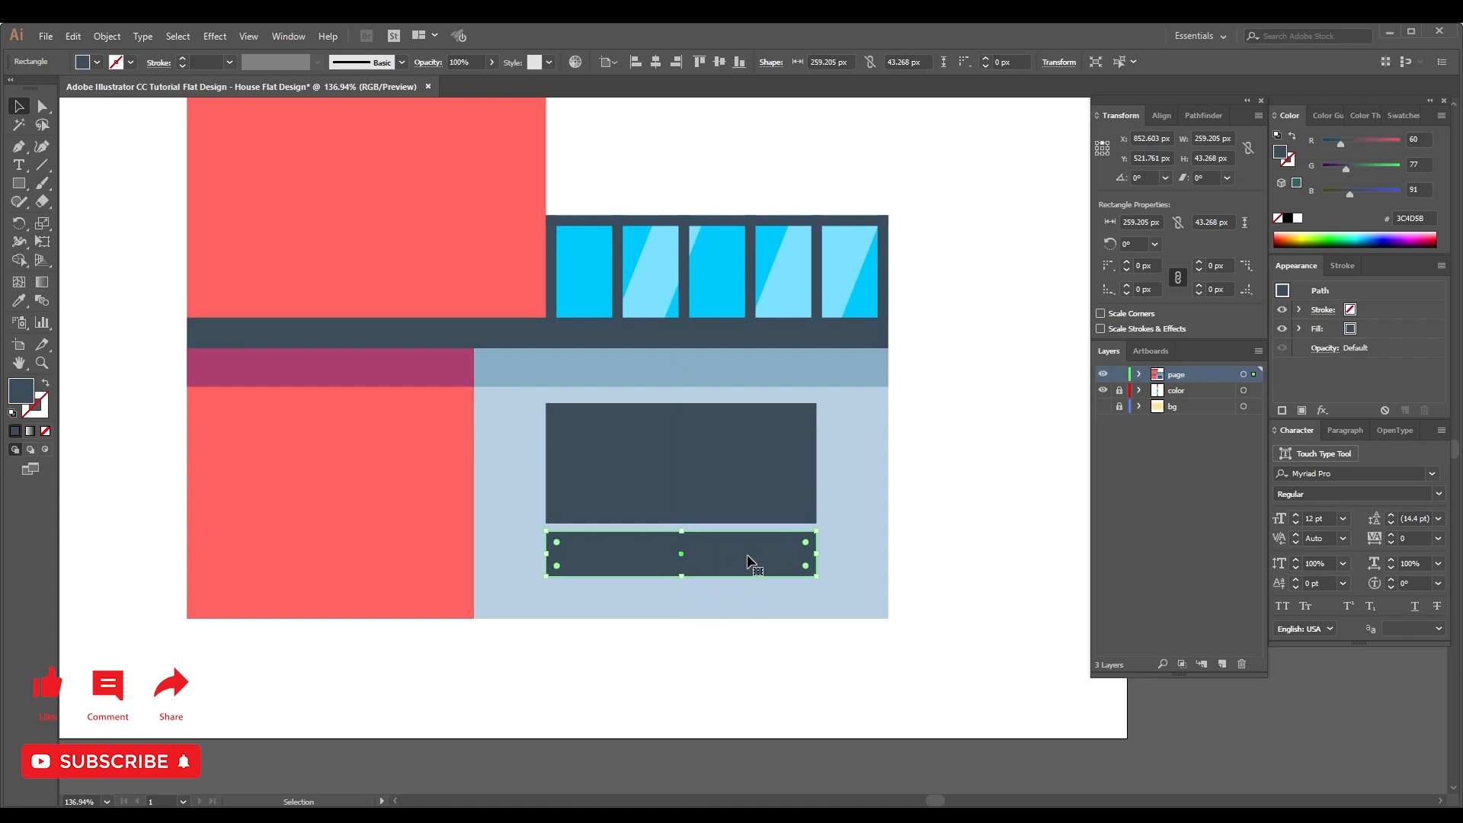
pyautogui.click(683, 437)
pyautogui.moveTo(680, 407); pyautogui.dragTo(680, 413)
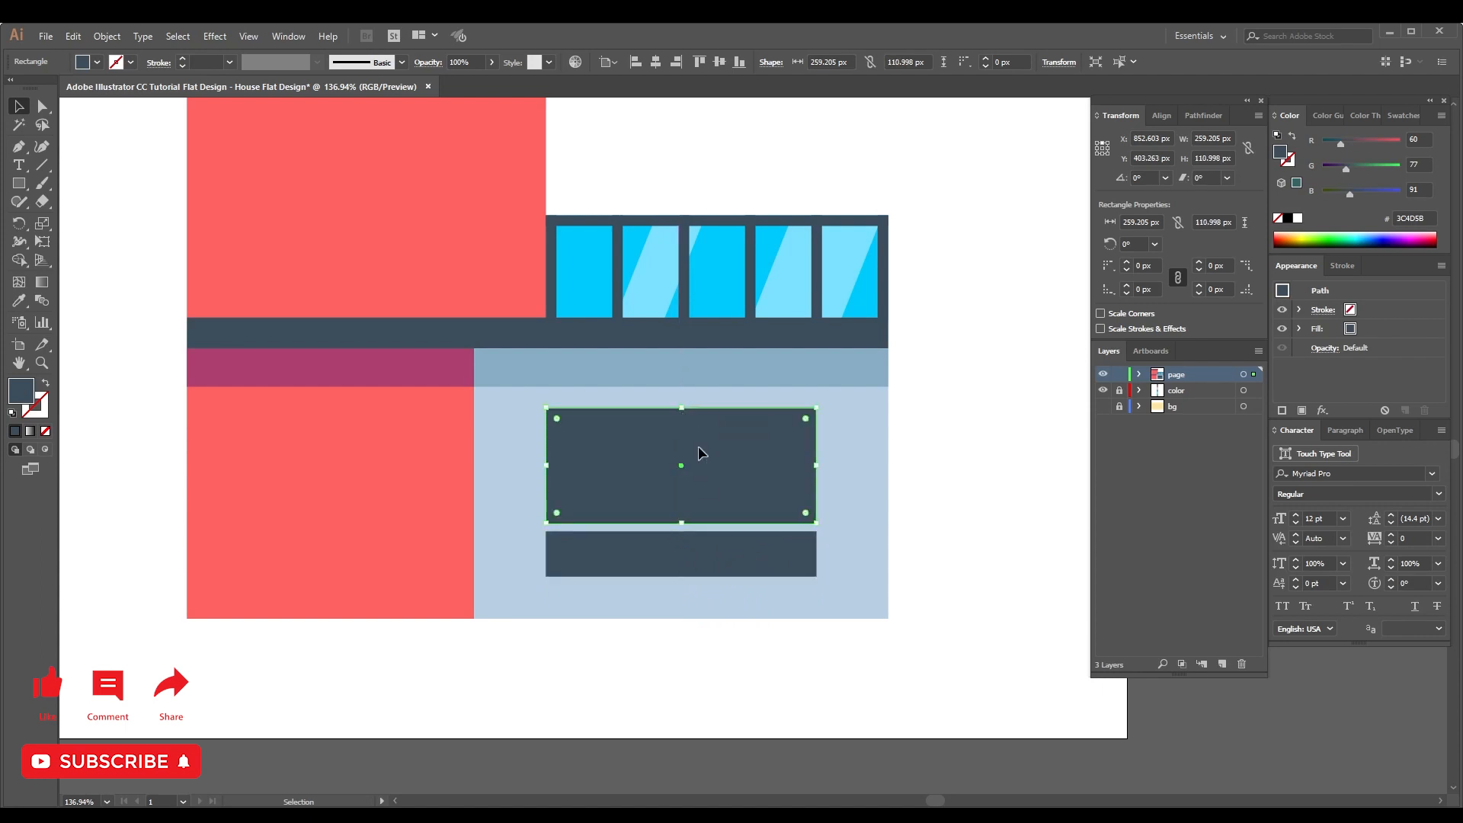
# Create an inner rectangle inside the upper dark window panel with Offset Path at -5 px.
pyautogui.click(104, 36)
pyautogui.moveTo(221, 373)
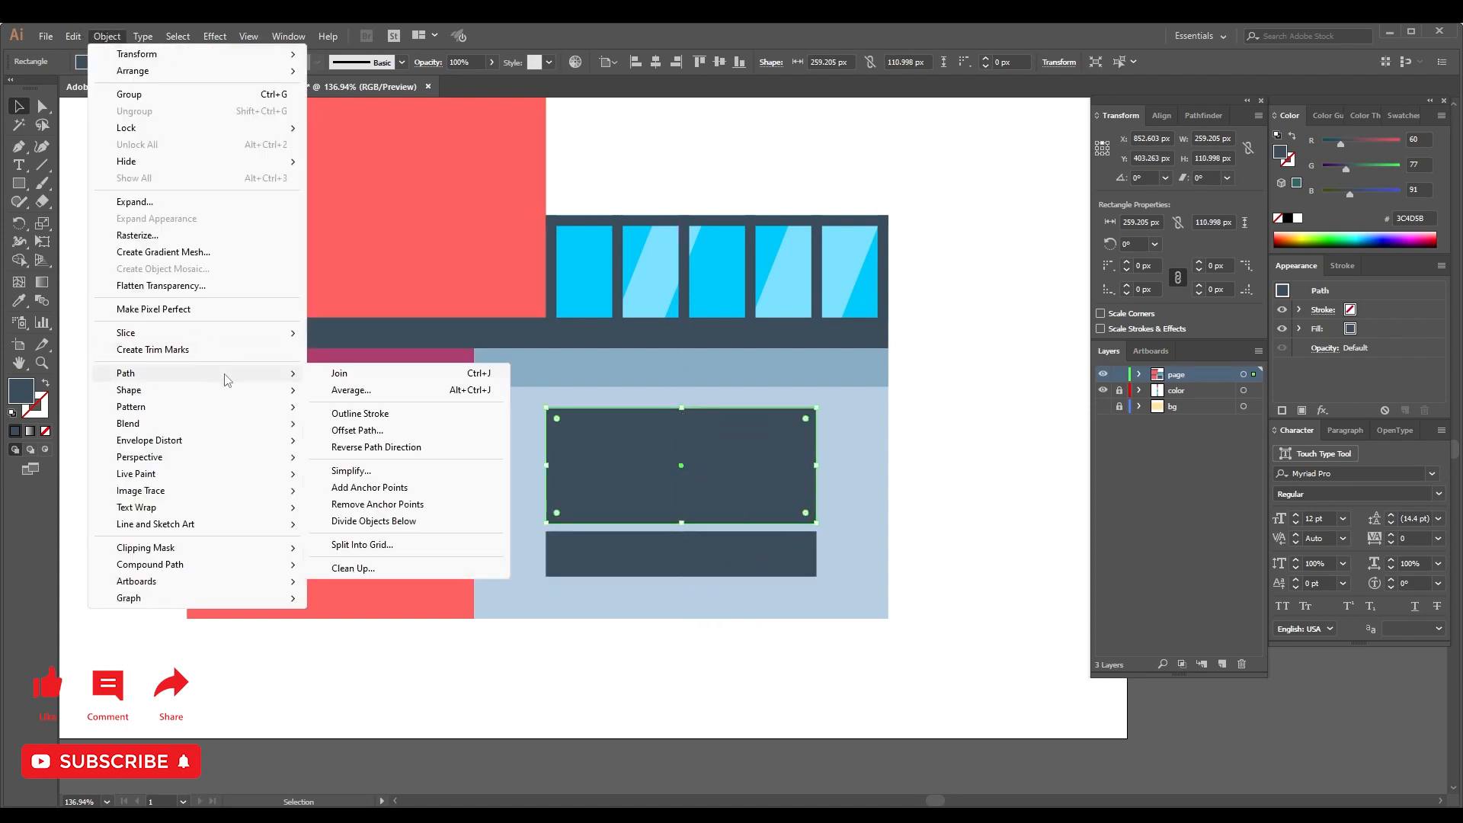
pyautogui.click(377, 431)
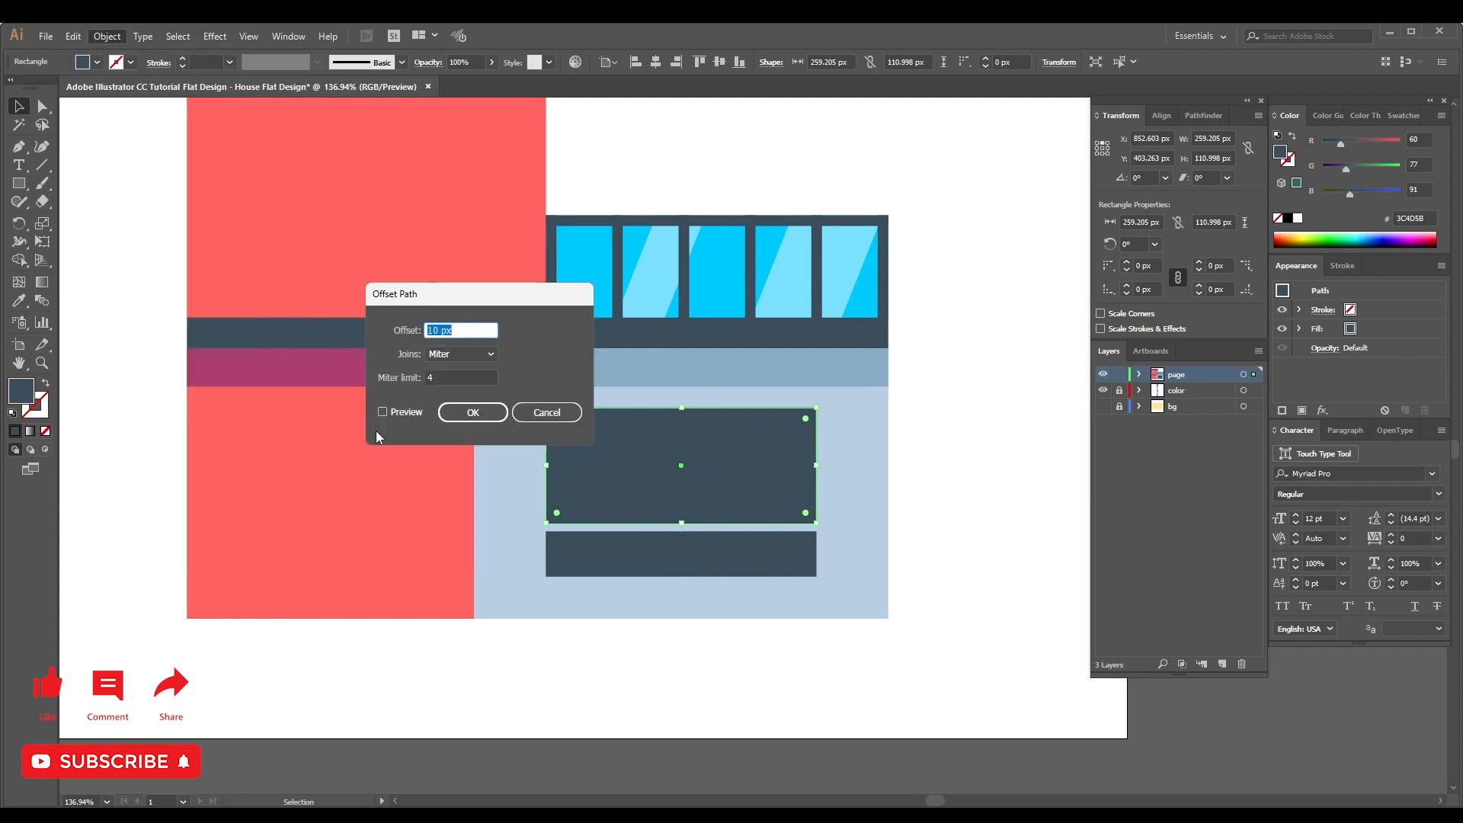
pyautogui.click(404, 411)
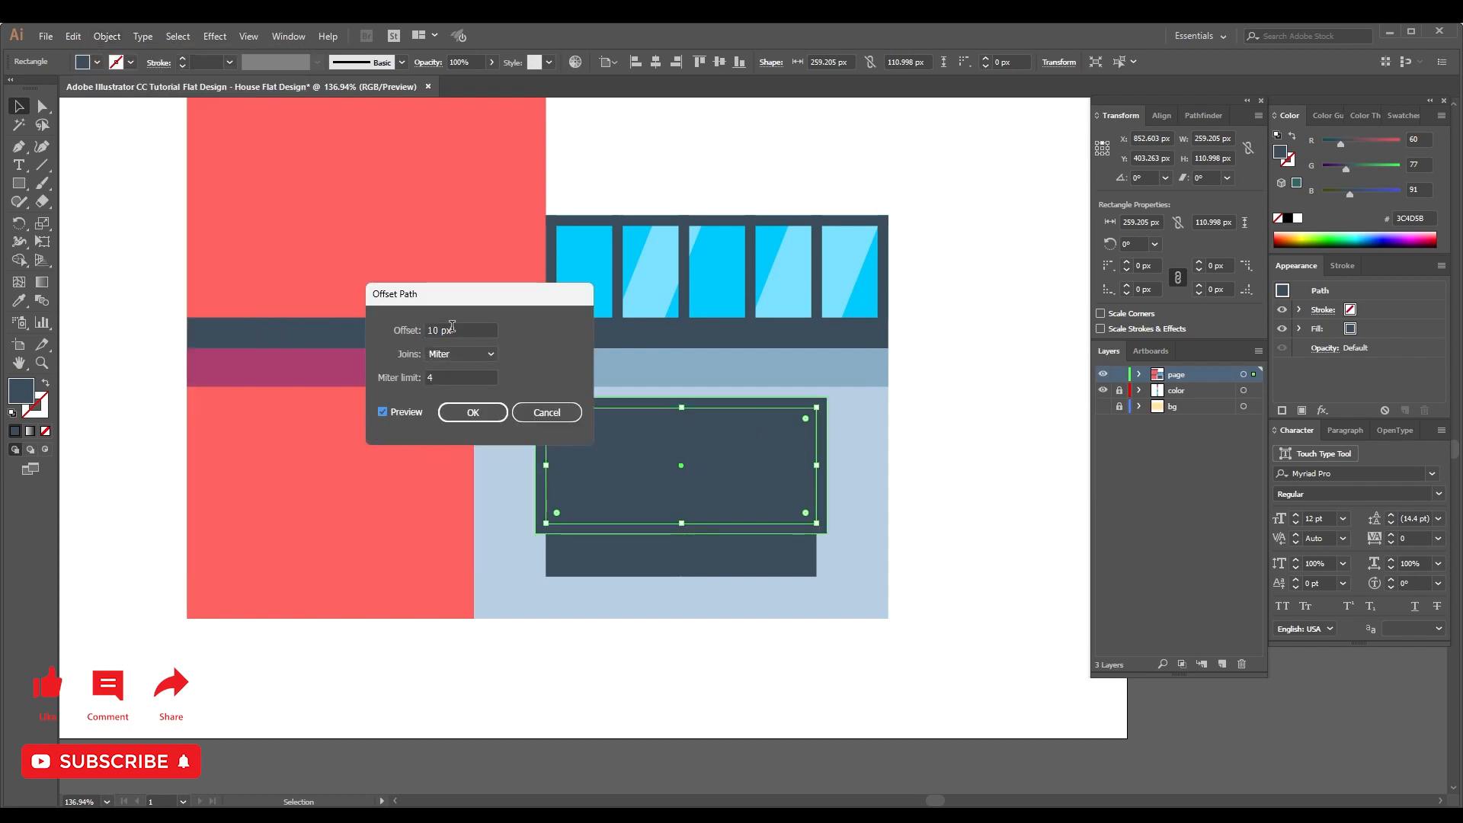
pyautogui.press('Down')
pyautogui.press('Down')
pyautogui.press('Down')
pyautogui.press('Down')
pyautogui.press('Down')
pyautogui.press('Down')
pyautogui.press('Down')
pyautogui.press('Down')
pyautogui.press('Down')
pyautogui.press('Down')
pyautogui.press('Down')
pyautogui.press('Down')
pyautogui.press('Down')
pyautogui.press('Down')
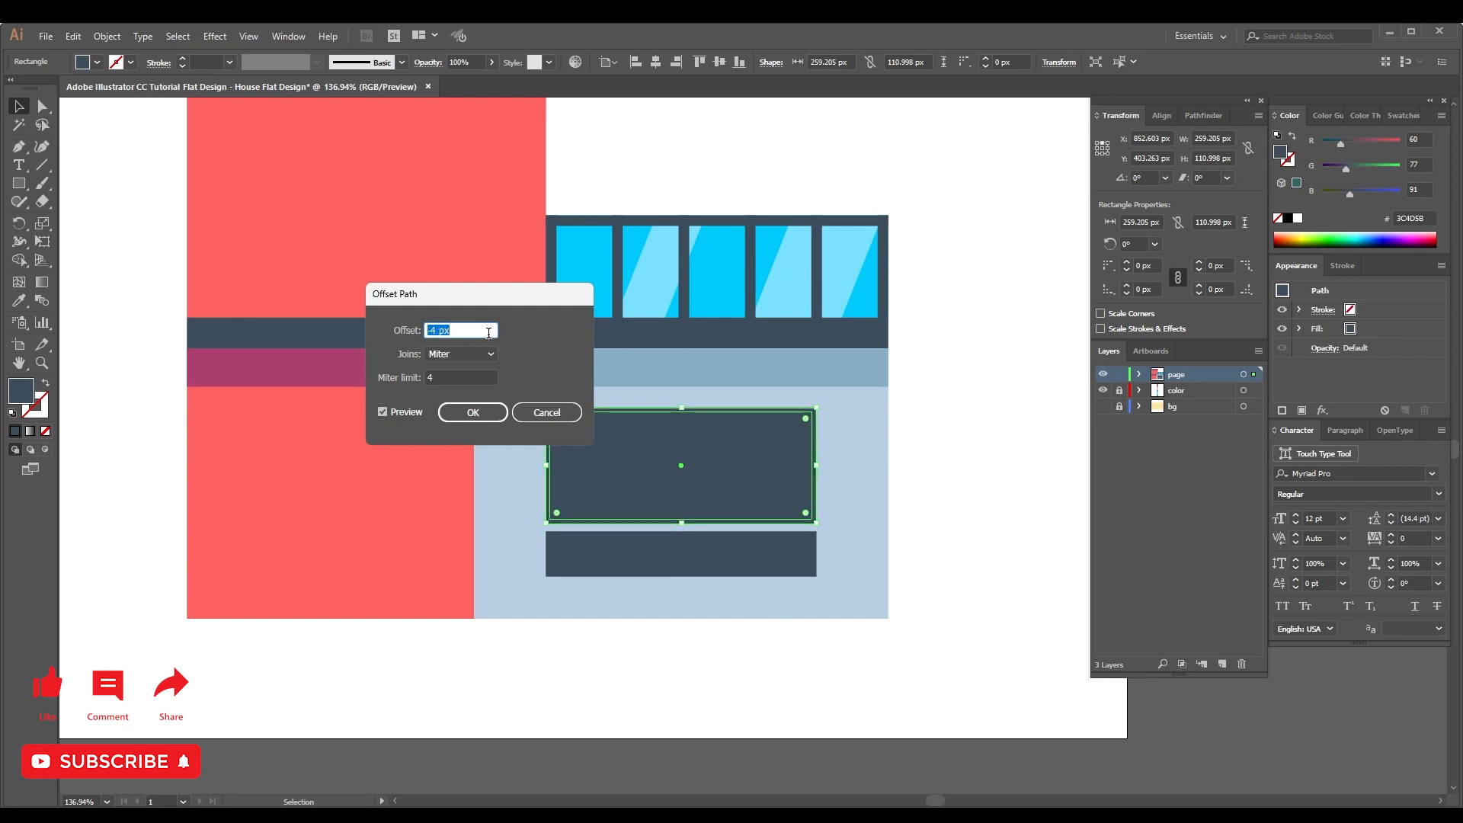
pyautogui.press('Down')
pyautogui.click(473, 410)
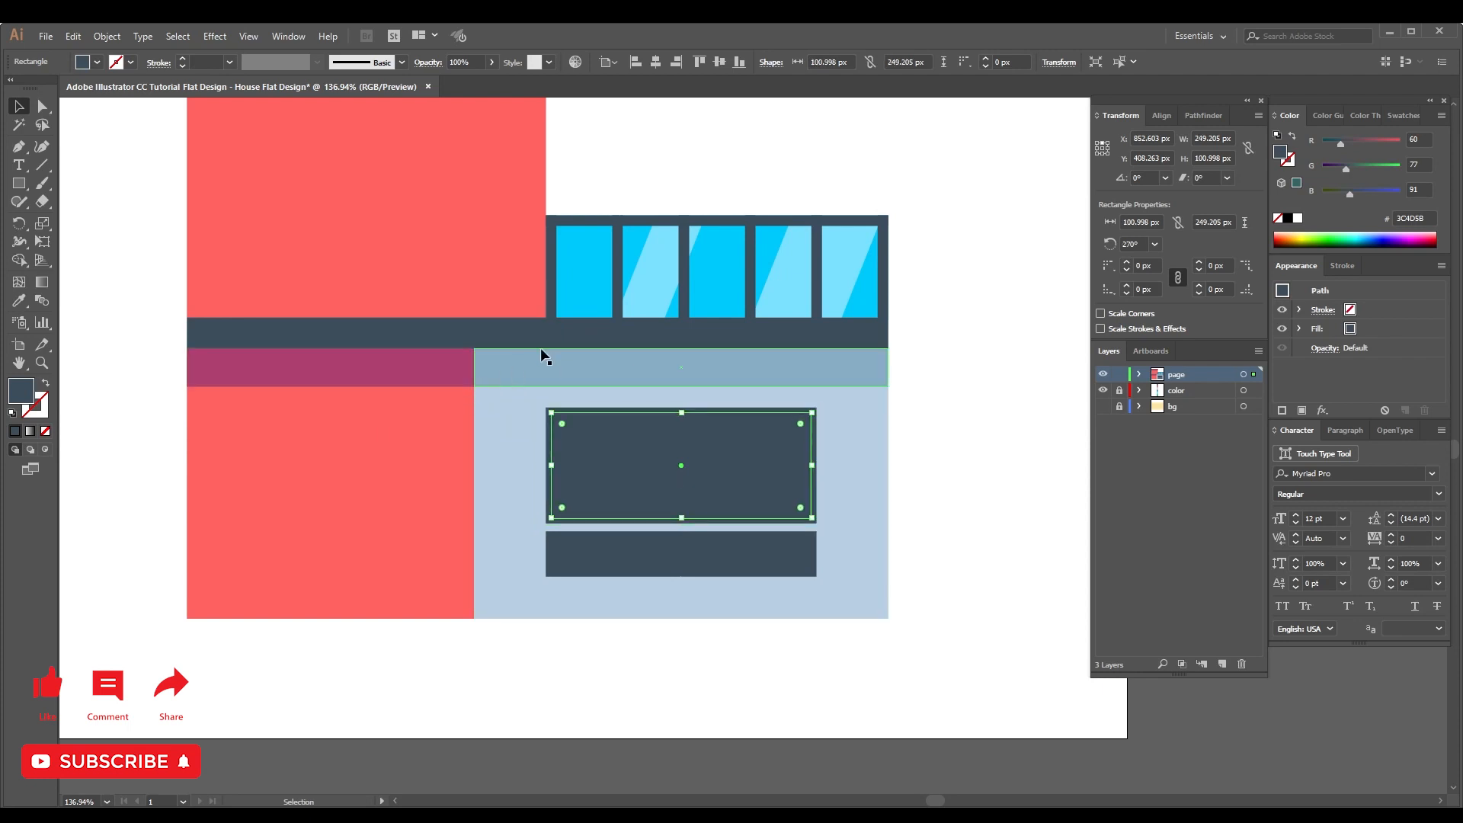
# Fill the upper window's inner rectangle with the bright blue of the railing glass.
pyautogui.press('i')
pyautogui.click(599, 262)
pyautogui.press('v')
# Offset the lower dark window panel's path by -5 px and fill the inner rectangle with the same bright blue.
pyautogui.click(689, 544)
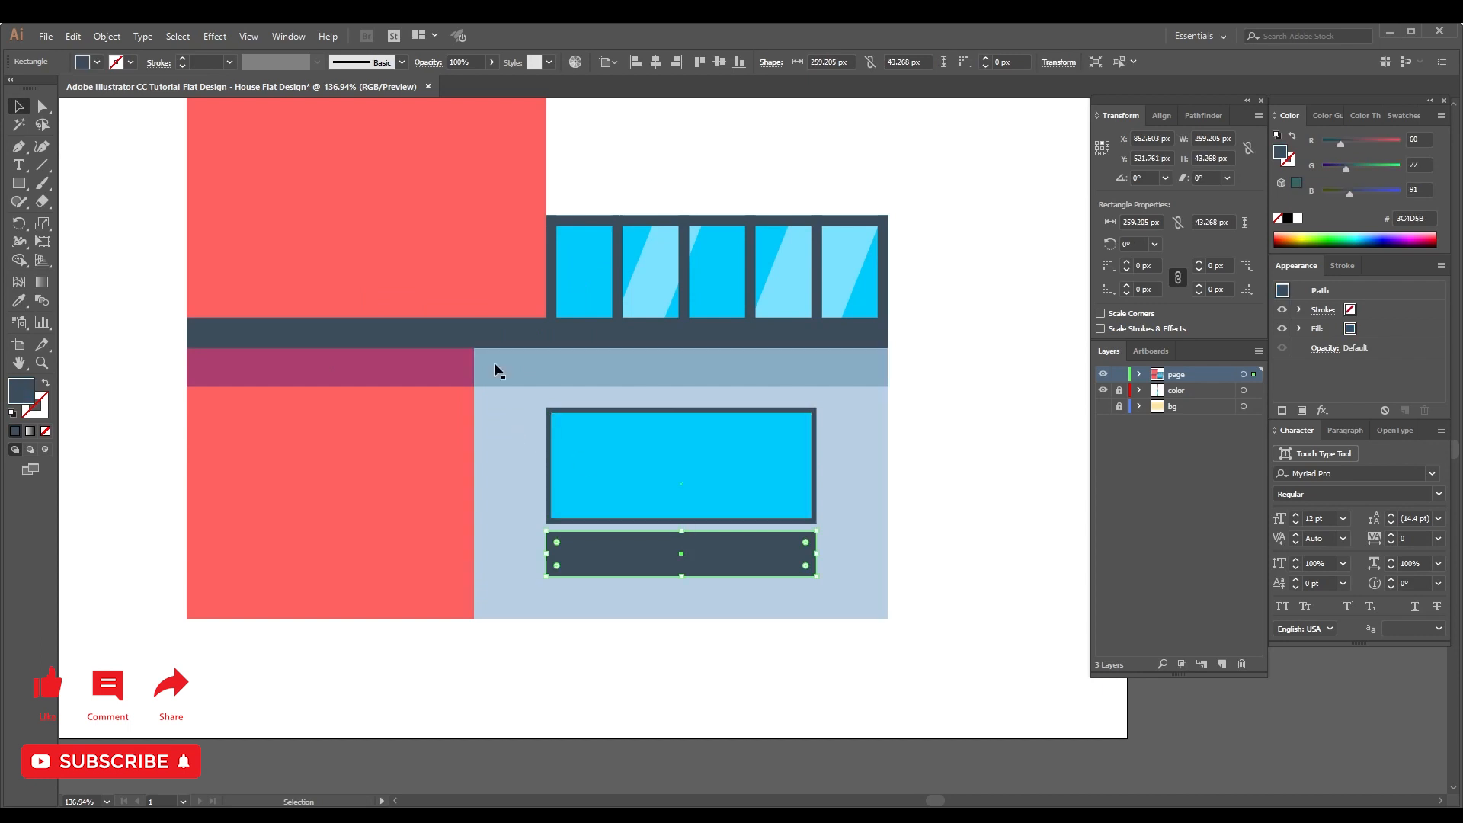
pyautogui.click(106, 36)
pyautogui.moveTo(200, 372)
pyautogui.click(347, 430)
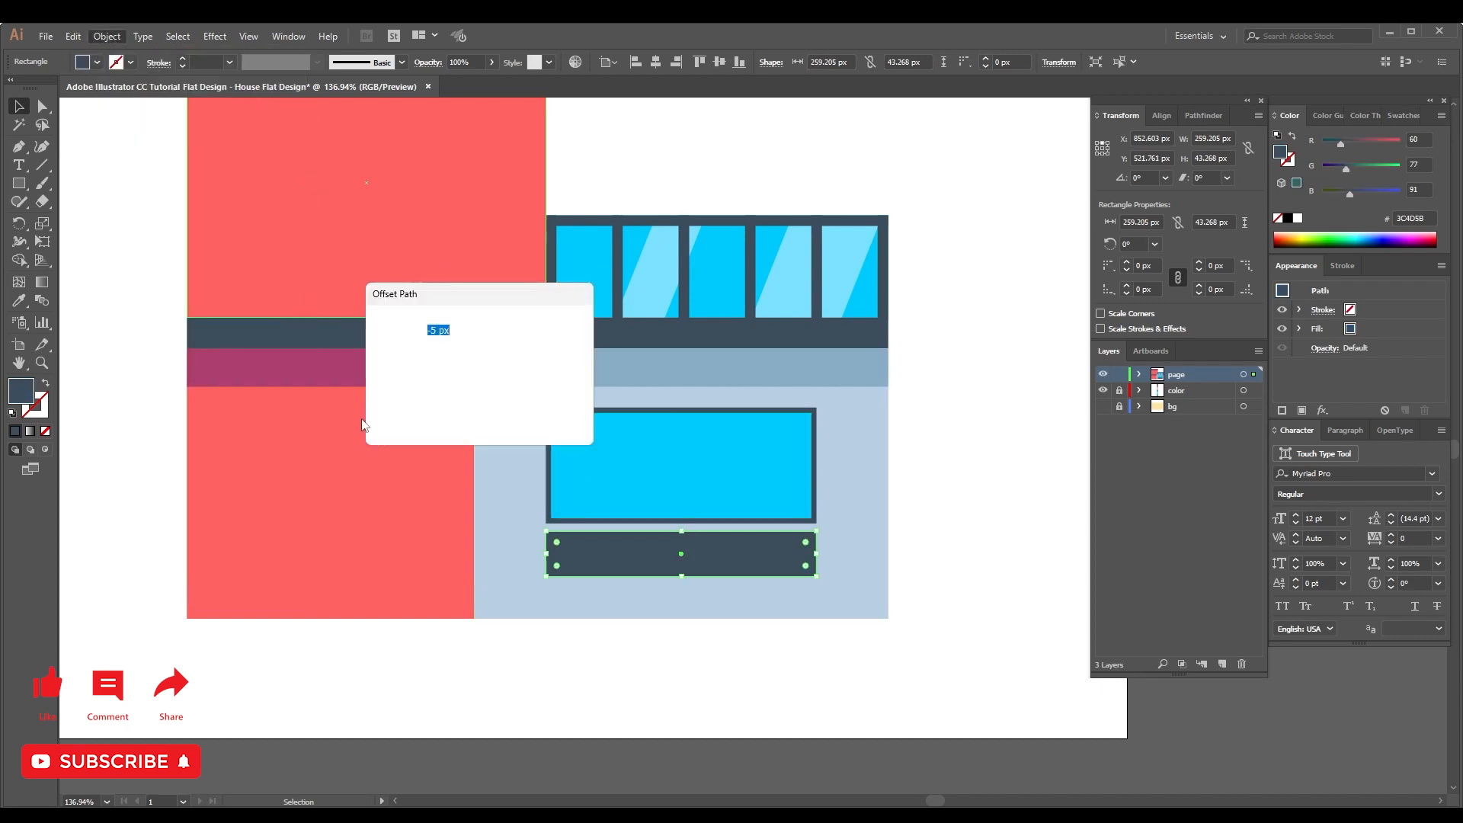
pyautogui.click(475, 412)
pyautogui.press('i')
pyautogui.click(663, 447)
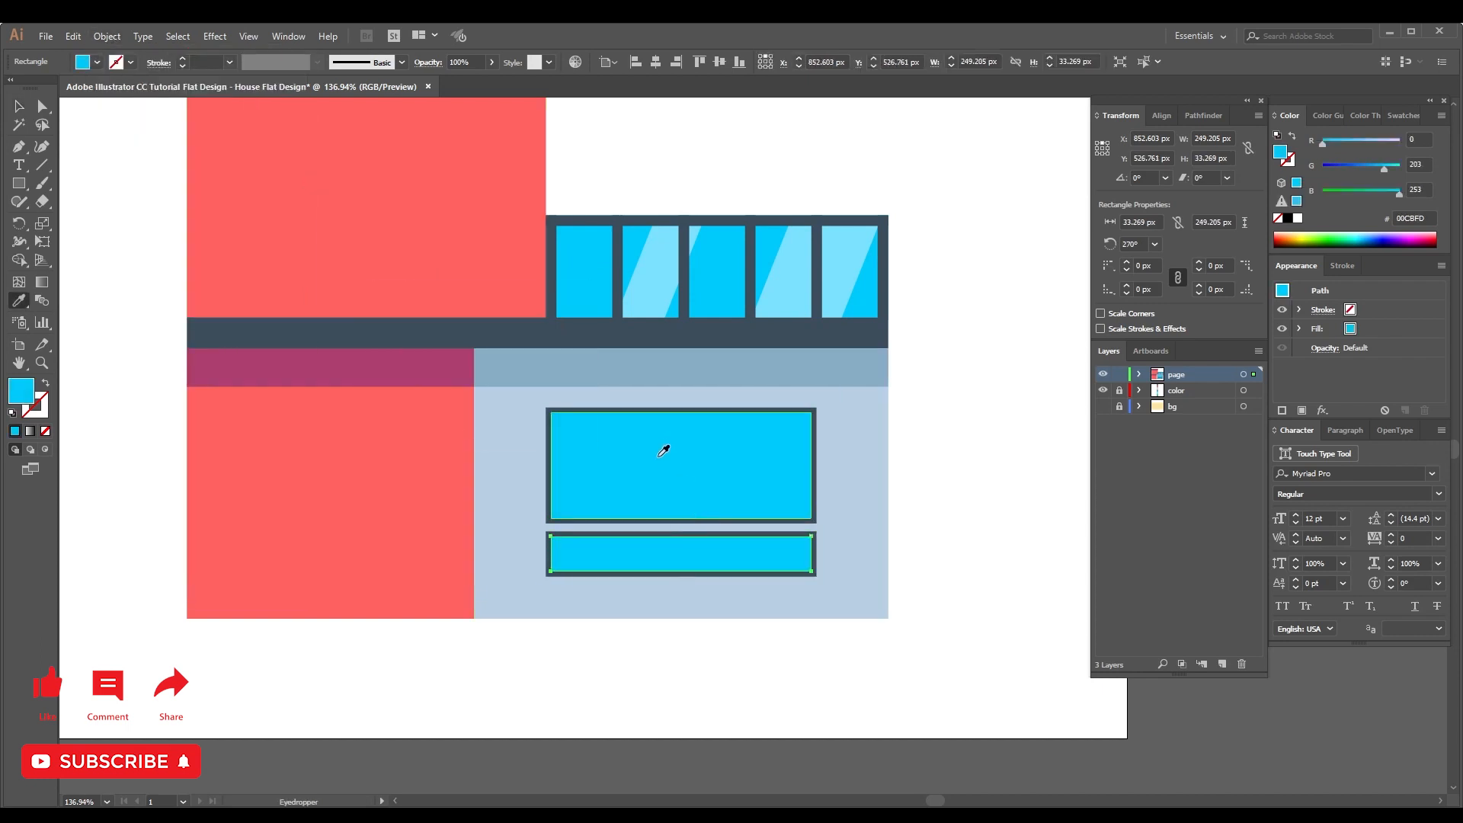
pyautogui.press('v')
pyautogui.click(940, 470)
# Create a 5 x 5 px rectangle in the empty area to the right of the house.
pyautogui.press('z')
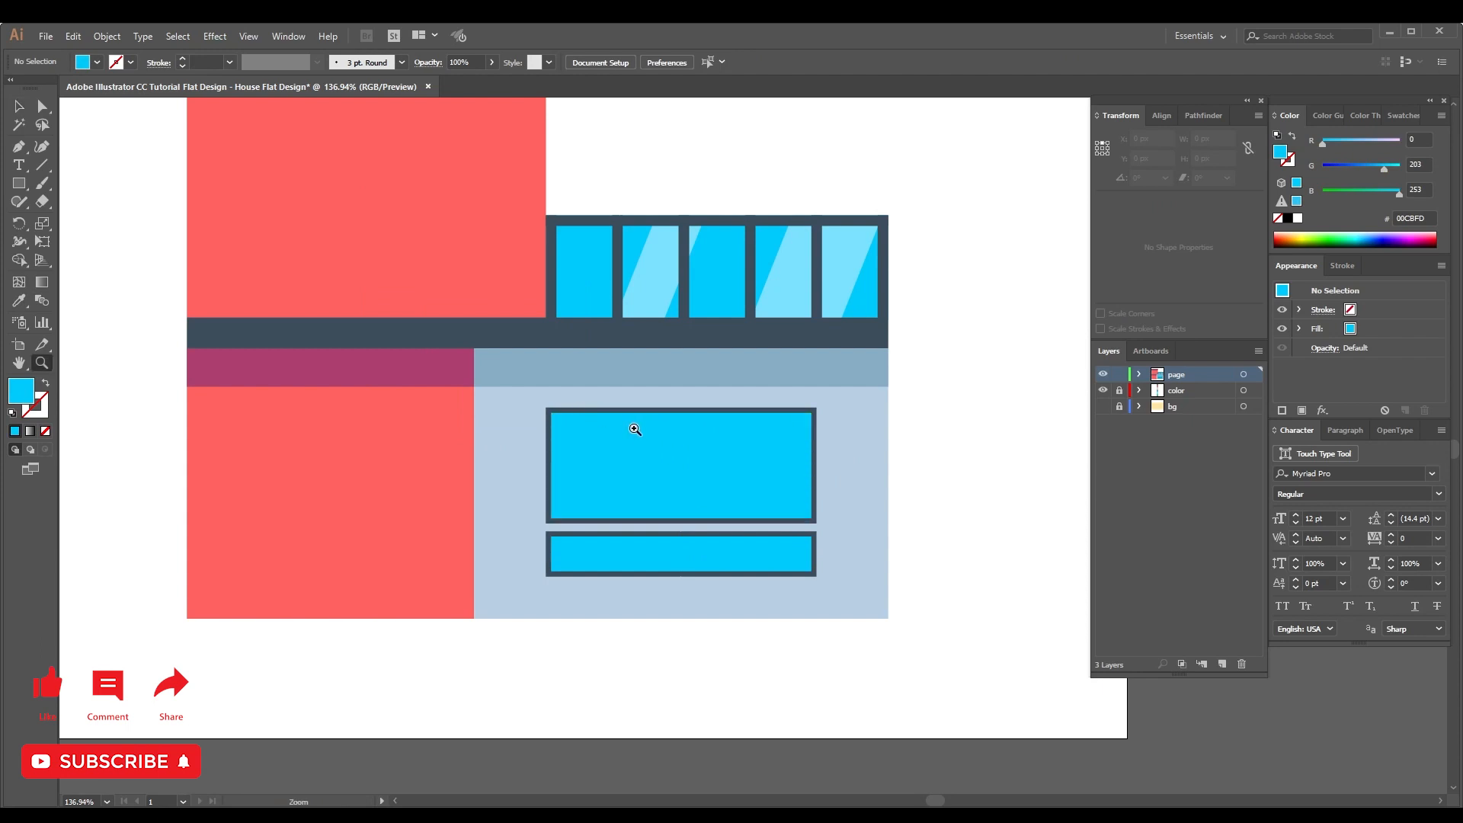
pyautogui.click(906, 465)
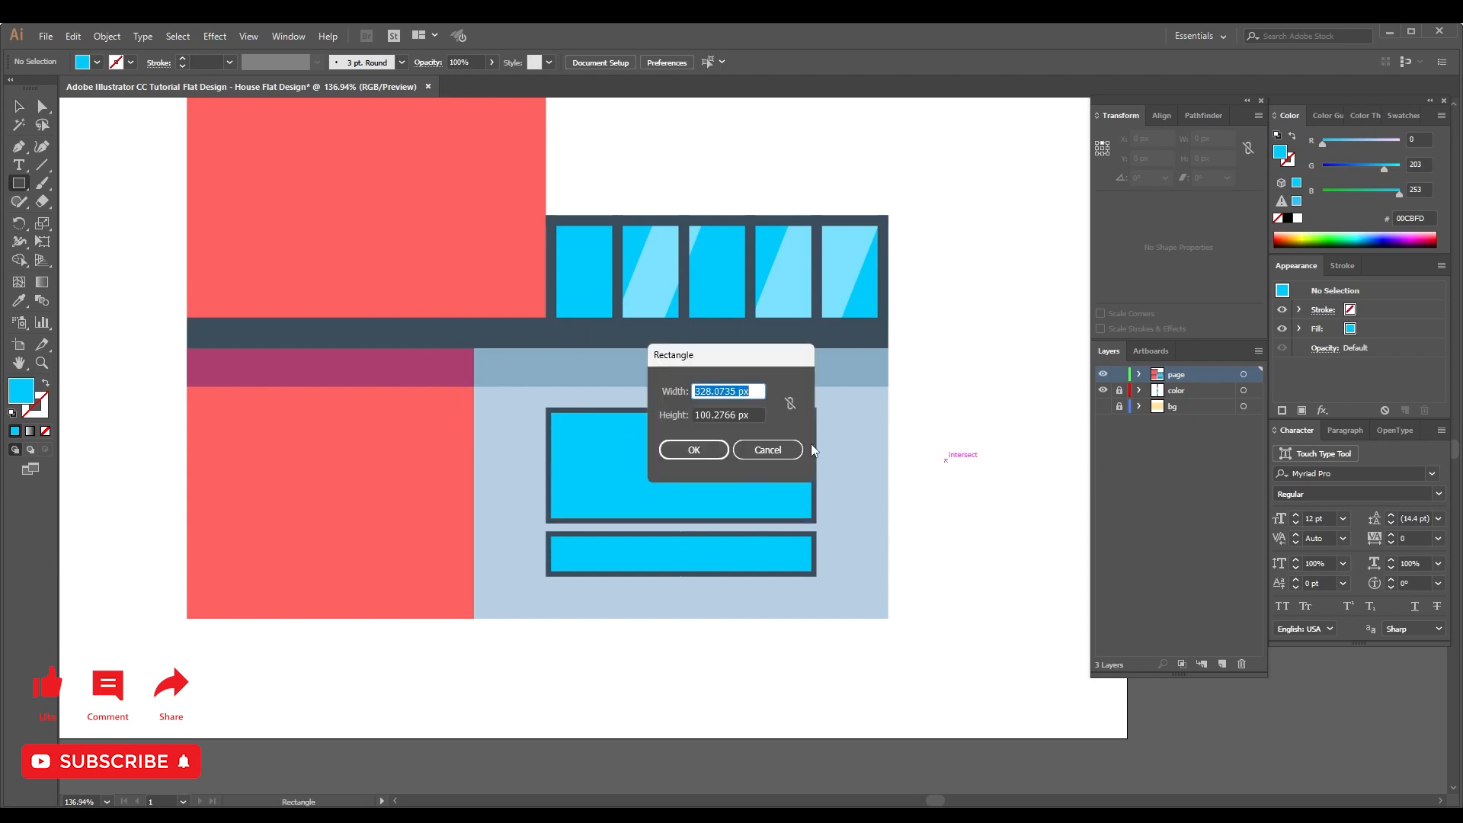
pyautogui.write('5')
pyautogui.press('Tab')
pyautogui.write('5')
pyautogui.press('Return')
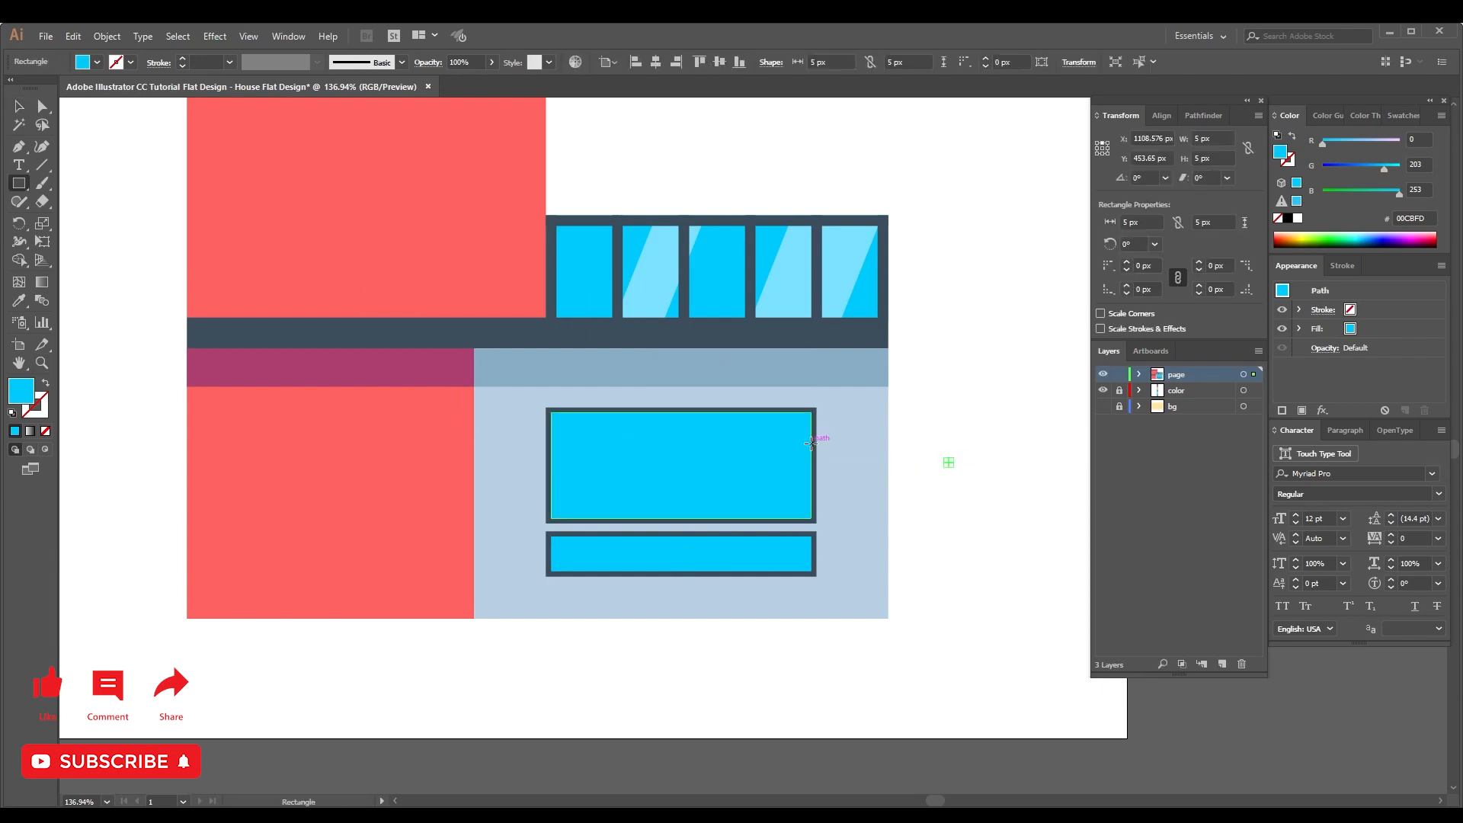
# Fill the small square beside the house with the dark blue-grey of the window frame.
pyautogui.press('i')
pyautogui.click(777, 409)
pyautogui.press('v')
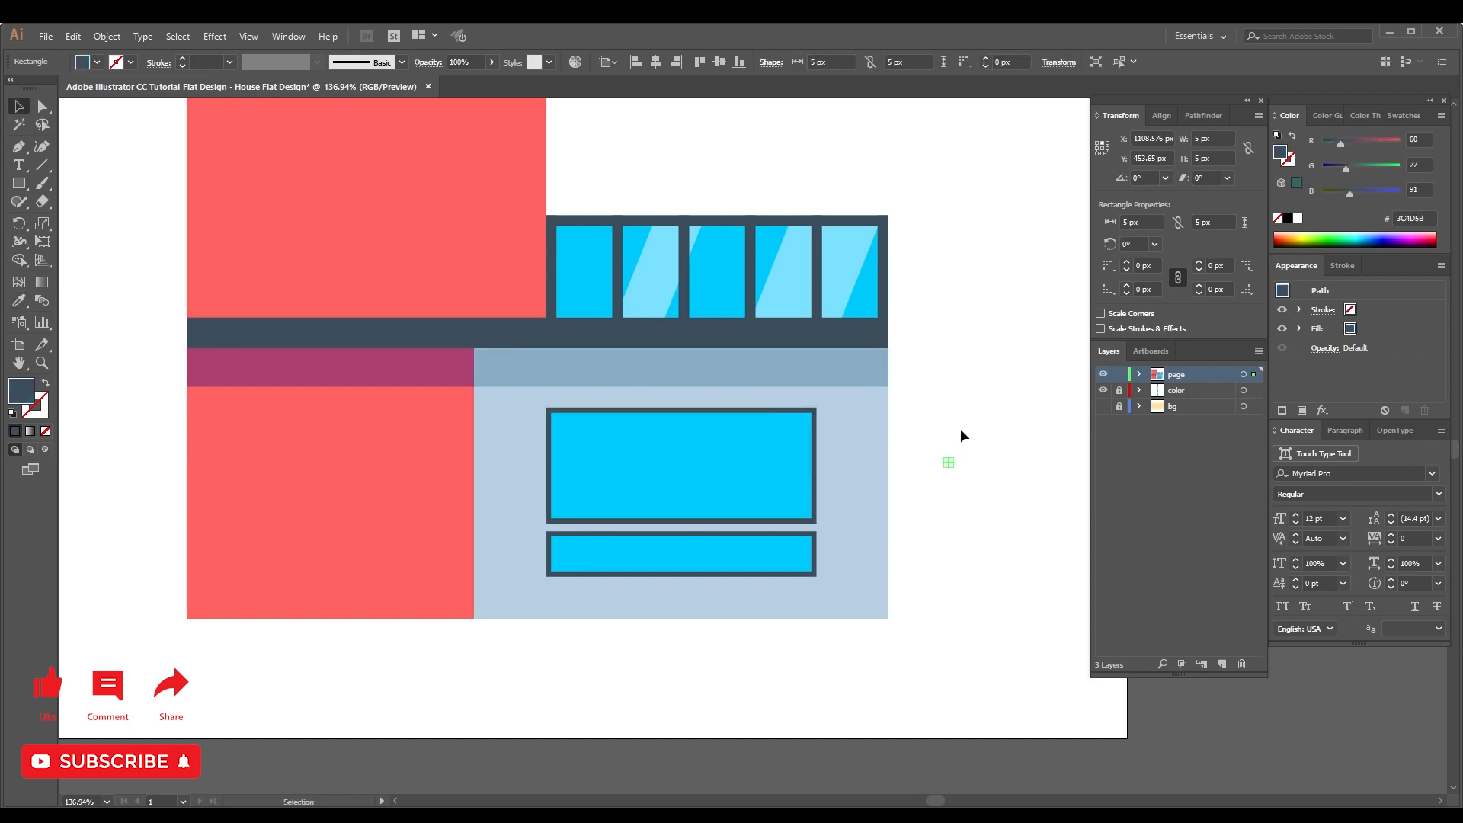
pyautogui.click(960, 434)
pyautogui.click(950, 463)
# Move the dark square onto the upper ground-floor window and centre it horizontally and vertically on the blue pane.
pyautogui.hotkey('ctrl', 'space')
pyautogui.moveTo(526, 379); pyautogui.dragTo(1062, 584)
pyautogui.hotkey('ctrl', 'x')
pyautogui.moveTo(513, 461); pyautogui.dragTo(785, 463)
pyautogui.hotkey('ctrl', 'v')
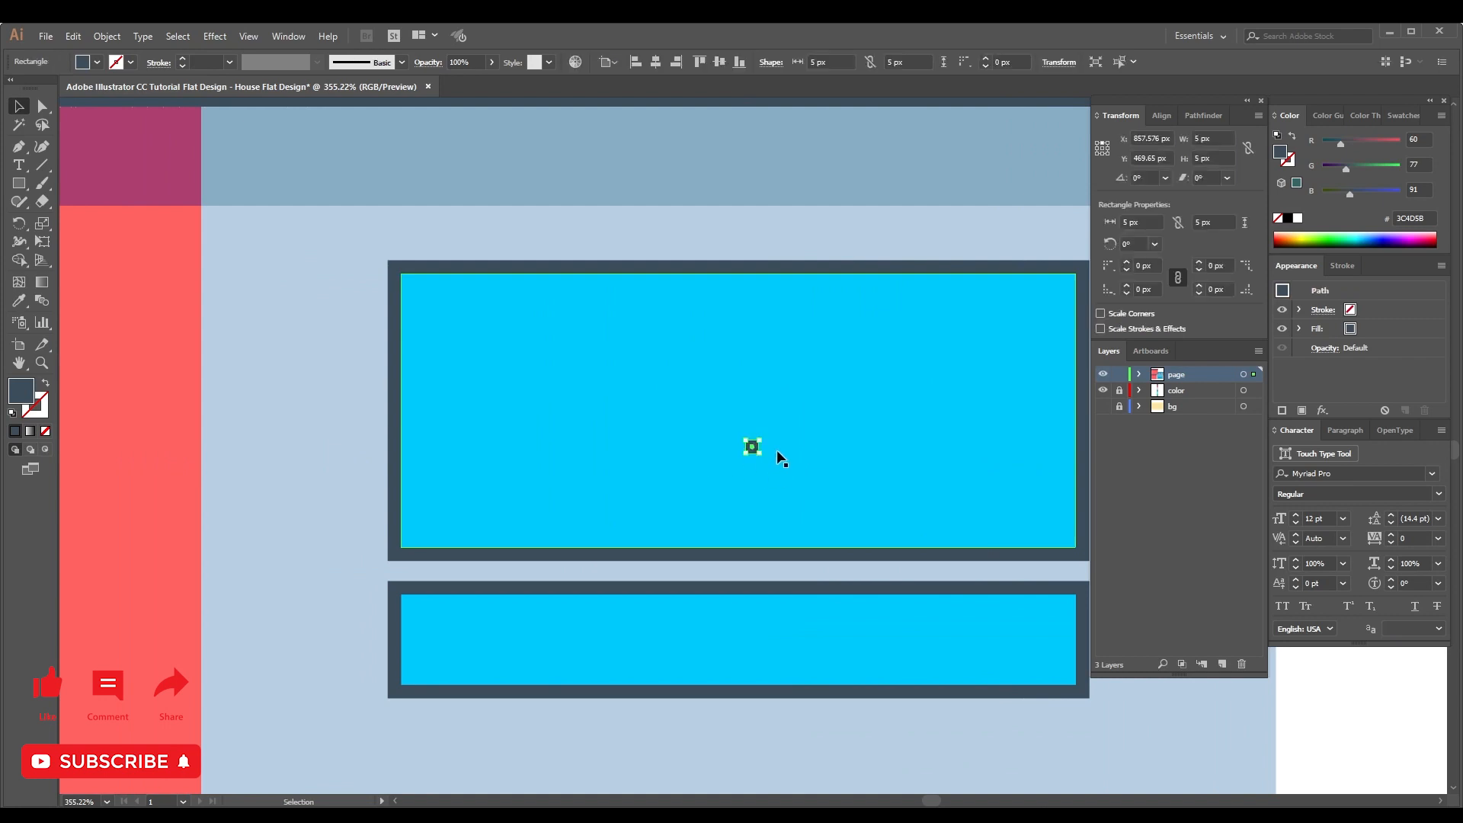
pyautogui.keyDown('shift'); pyautogui.click(763, 385); pyautogui.keyUp('shift')
pyautogui.keyDown('shift'); pyautogui.click(766, 390); pyautogui.keyUp('shift')
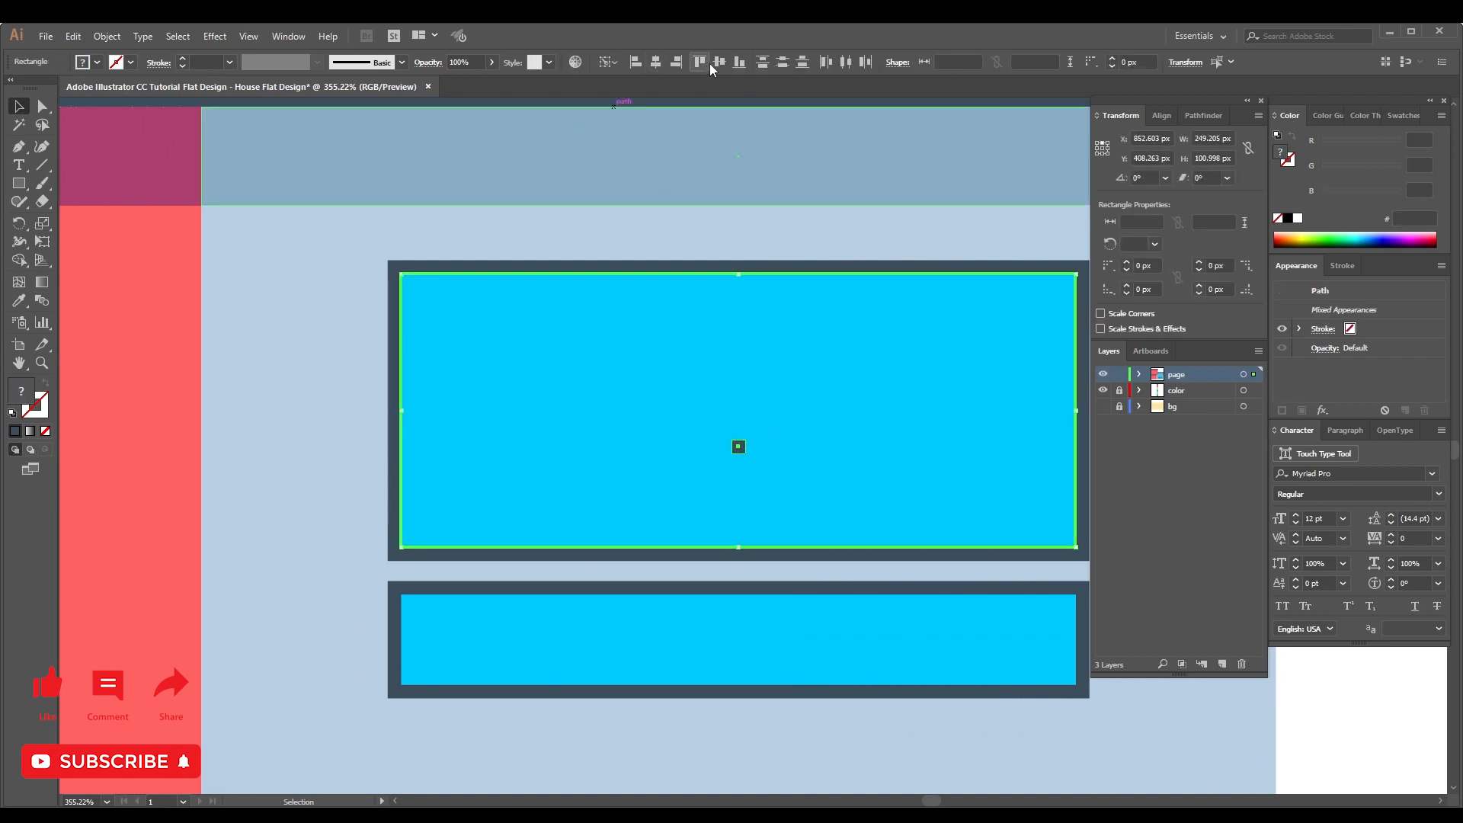
pyautogui.moveTo(699, 256); pyautogui.dragTo(450, 235)
pyautogui.click(1060, 224)
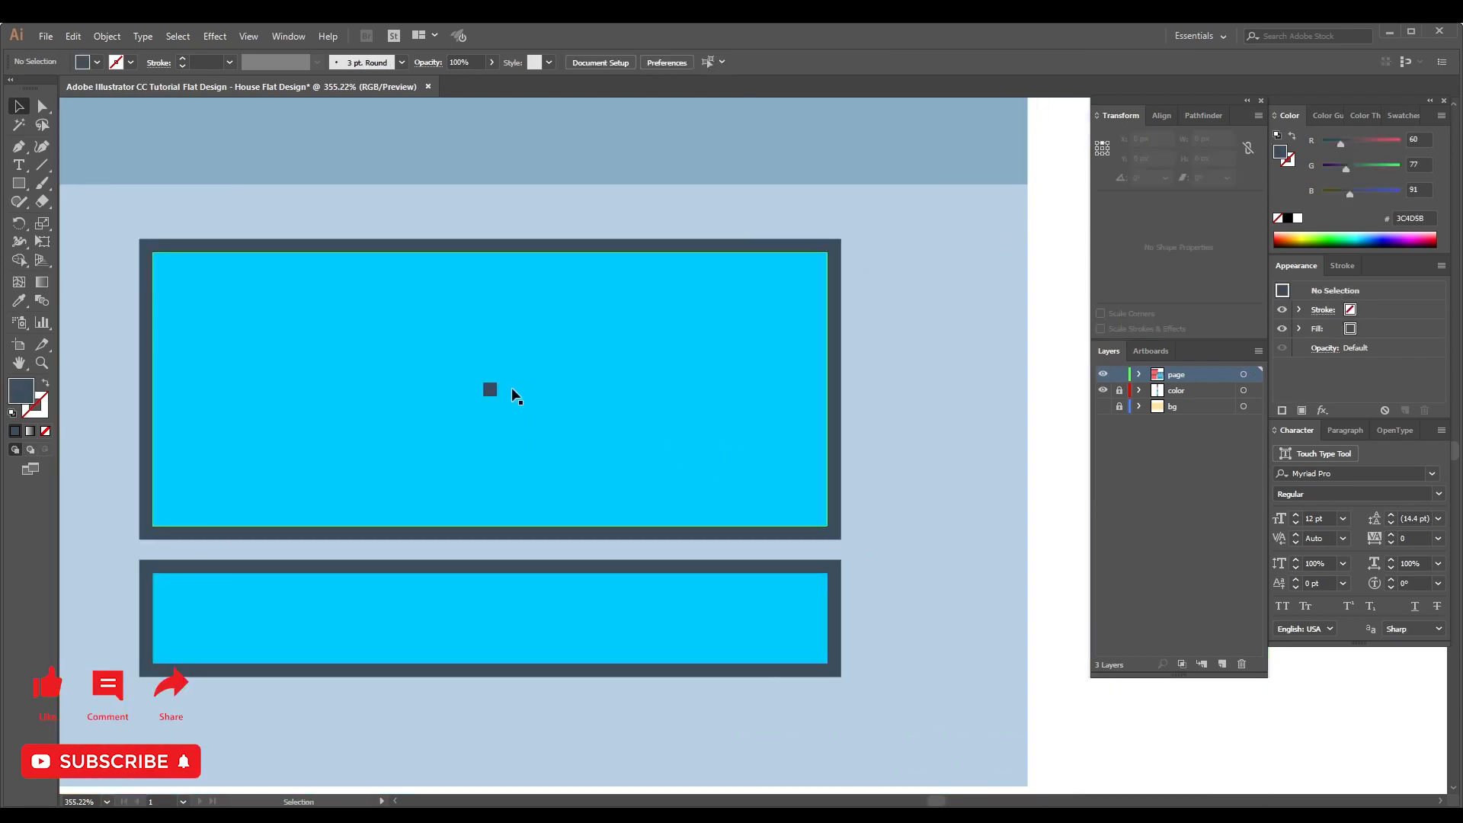
# Stretch the square symmetrically into a vertical bar about 111 px tall, spanning the full height of the upper window frame.
pyautogui.hotkey('ctrl', 'space')
pyautogui.moveTo(421, 333); pyautogui.dragTo(576, 437)
pyautogui.click(704, 430)
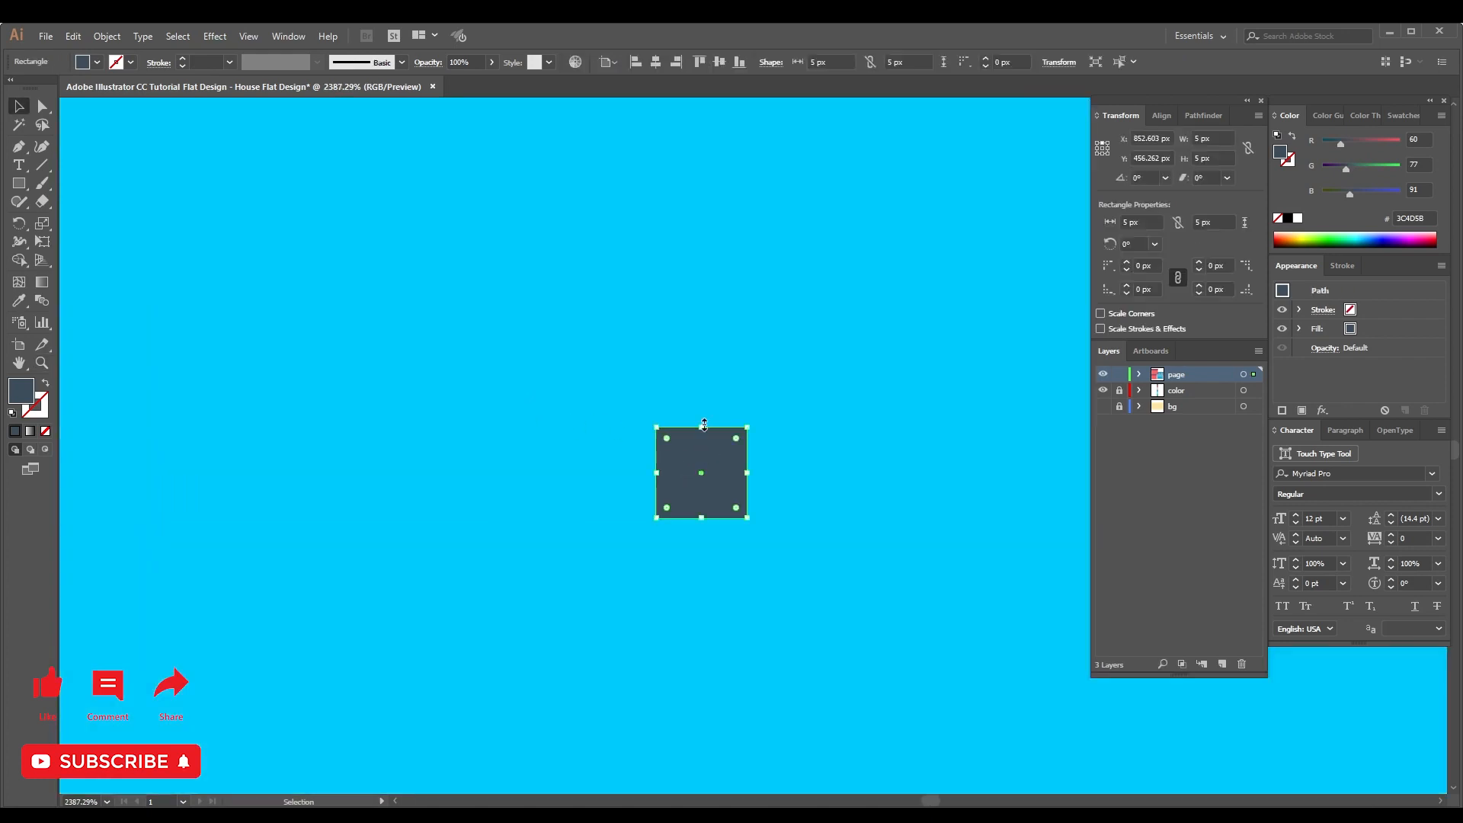
pyautogui.moveTo(704, 418); pyautogui.dragTo(740, 225)
pyautogui.hotkey('ctrl', '-')
pyautogui.hotkey('ctrl', '-')
pyautogui.hotkey('ctrl', '-')
pyautogui.hotkey('ctrl', '-')
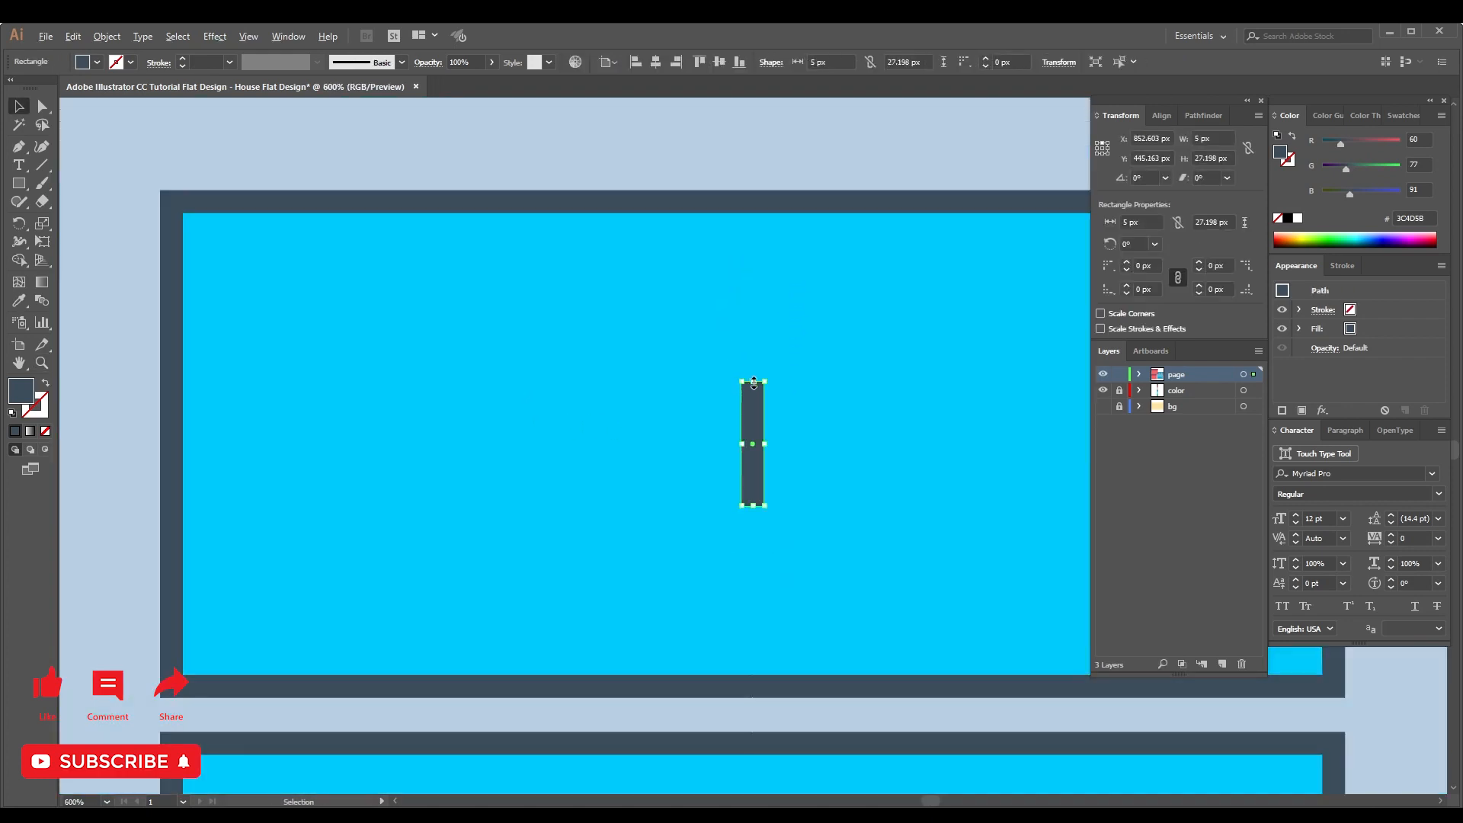
pyautogui.moveTo(753, 382); pyautogui.dragTo(763, 191)
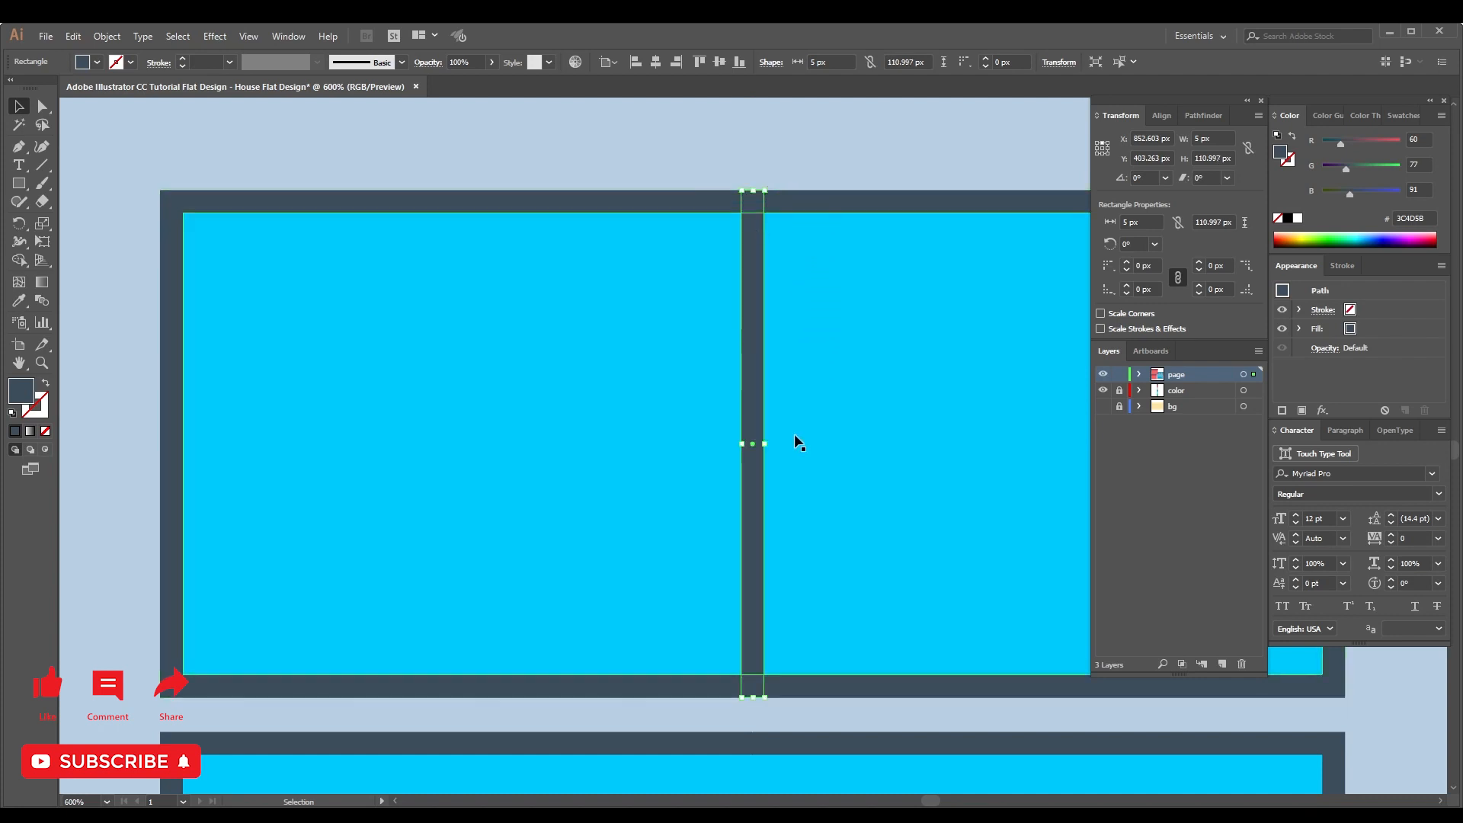
# Duplicate the vertical bar in place, rotate the copy to horizontal and lengthen it to about 259 px across the window frame.
pyautogui.hotkey('ctrl', '-')
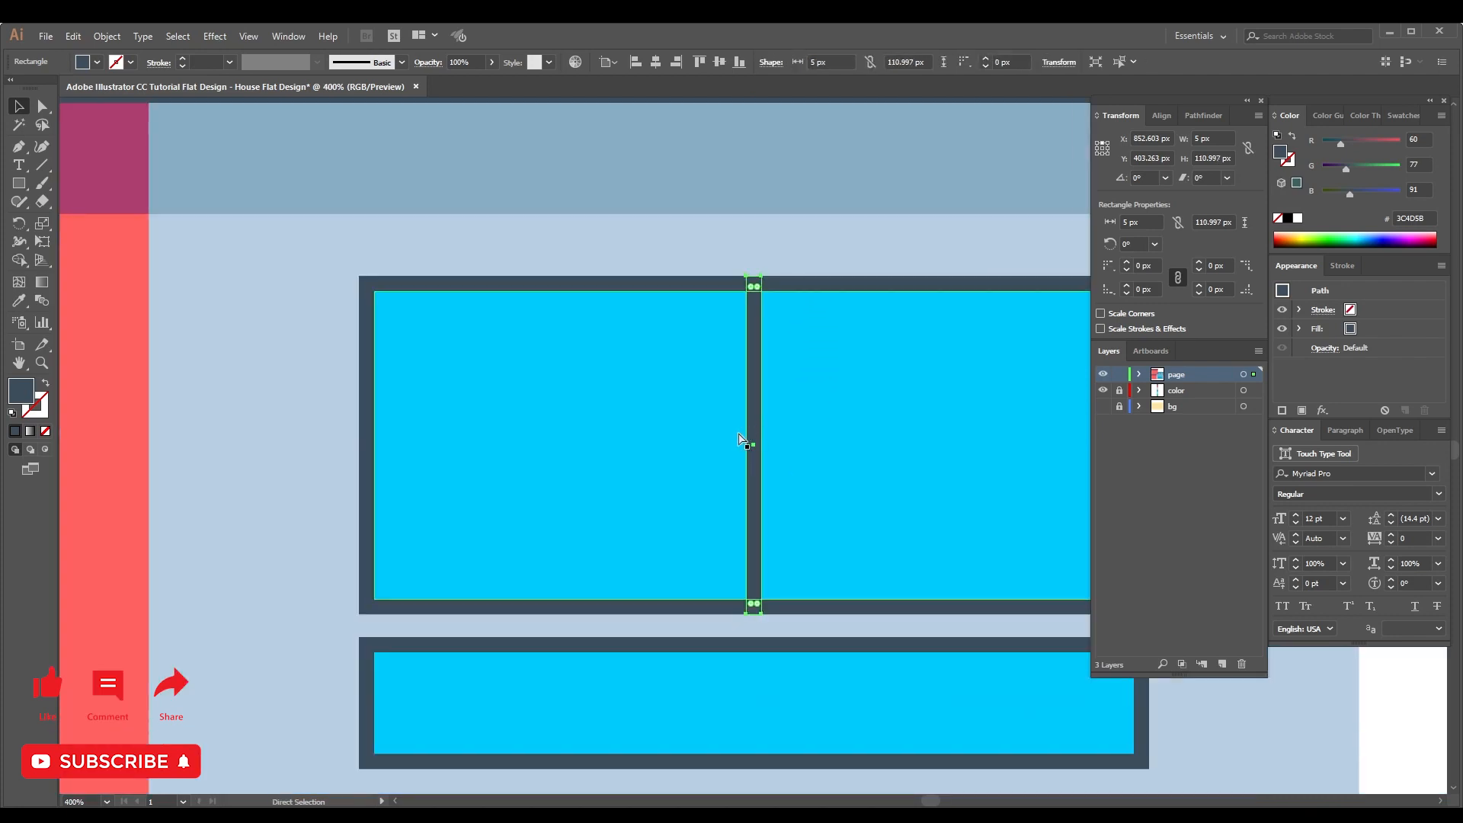
pyautogui.hotkey('ctrl', 'c')
pyautogui.hotkey('ctrl', 'f')
pyautogui.moveTo(767, 272); pyautogui.dragTo(850, 437)
pyautogui.moveTo(829, 432); pyautogui.dragTo(486, 437)
pyautogui.hotkey('ctrl', '+')
pyautogui.moveTo(751, 442); pyautogui.dragTo(1084, 441)
pyautogui.moveTo(590, 419); pyautogui.dragTo(862, 419)
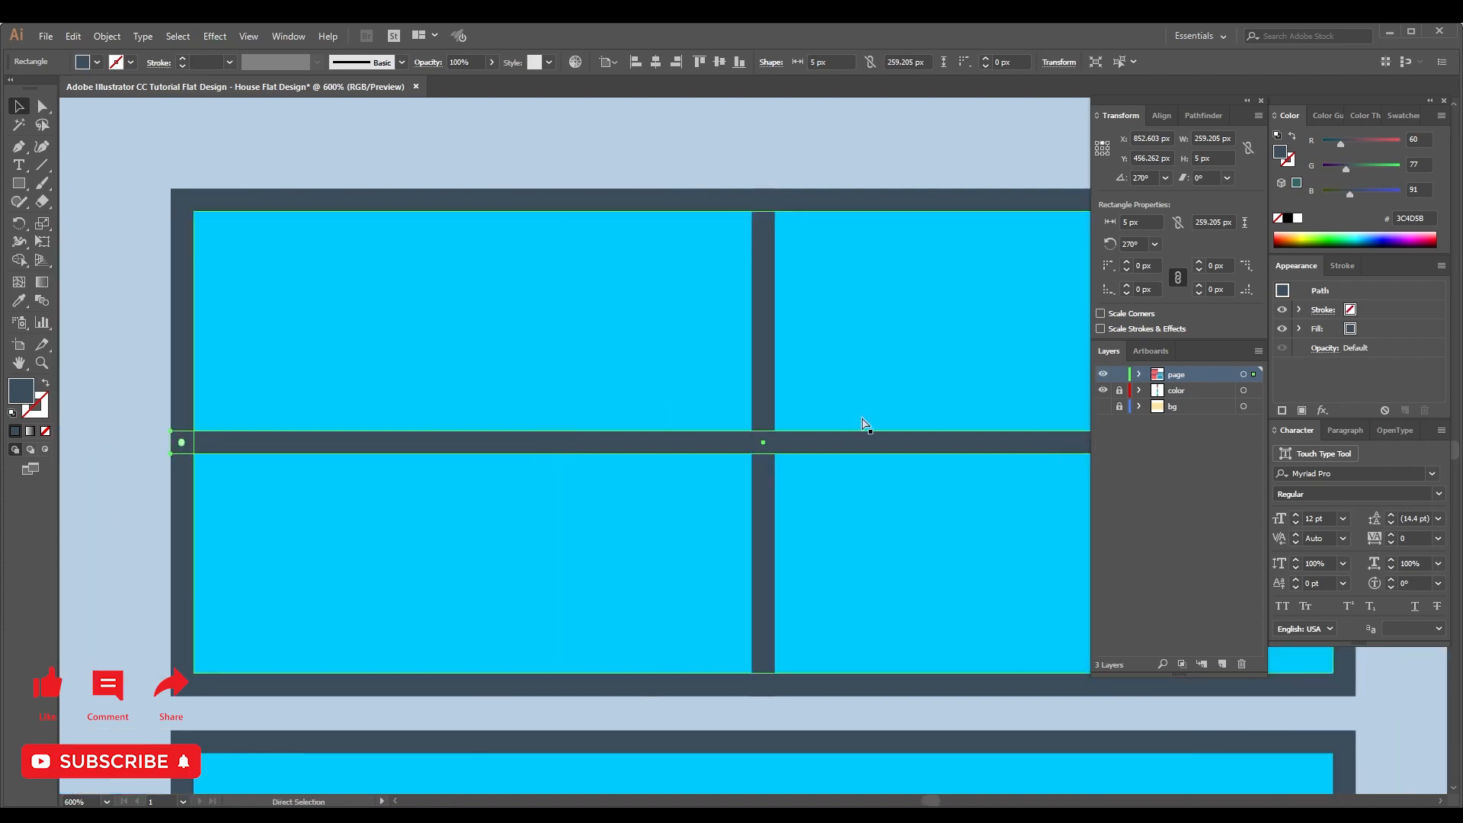
# Move the horizontal bar about 30 px down so it divides the upper window nearer its bottom edge.
pyautogui.hotkey('ctrl', '-')
pyautogui.hotkey('ctrl', '-')
pyautogui.hotkey('ctrl', '-')
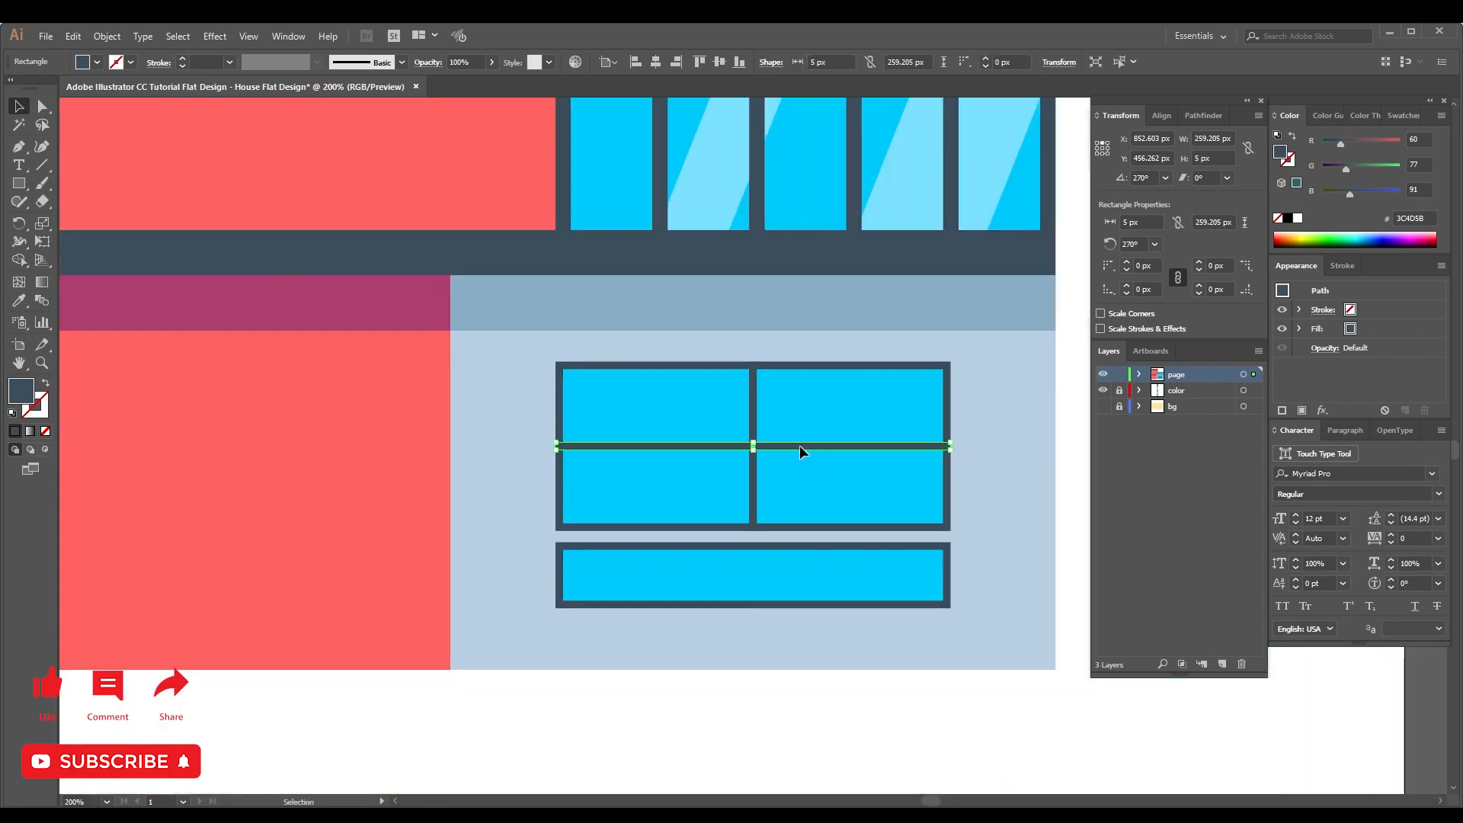
pyautogui.moveTo(799, 445); pyautogui.dragTo(798, 493)
# Copy the horizontal bar onto the lower window and centre it vertically on that window's blue pane.
pyautogui.scroll(-3, 825, 463)
pyautogui.hscroll(2, 825, 464)
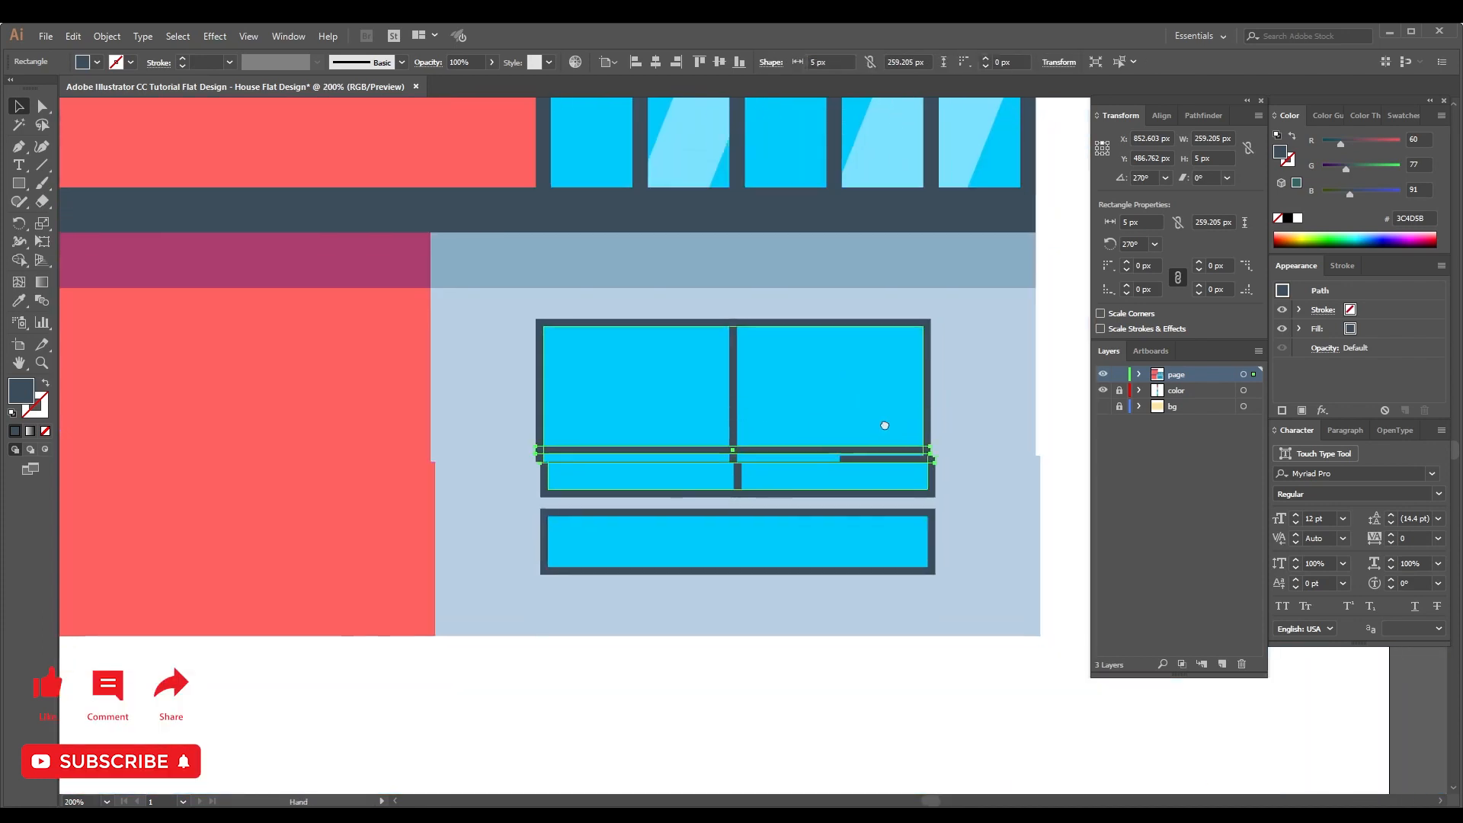
pyautogui.moveTo(789, 422); pyautogui.dragTo(779, 497)
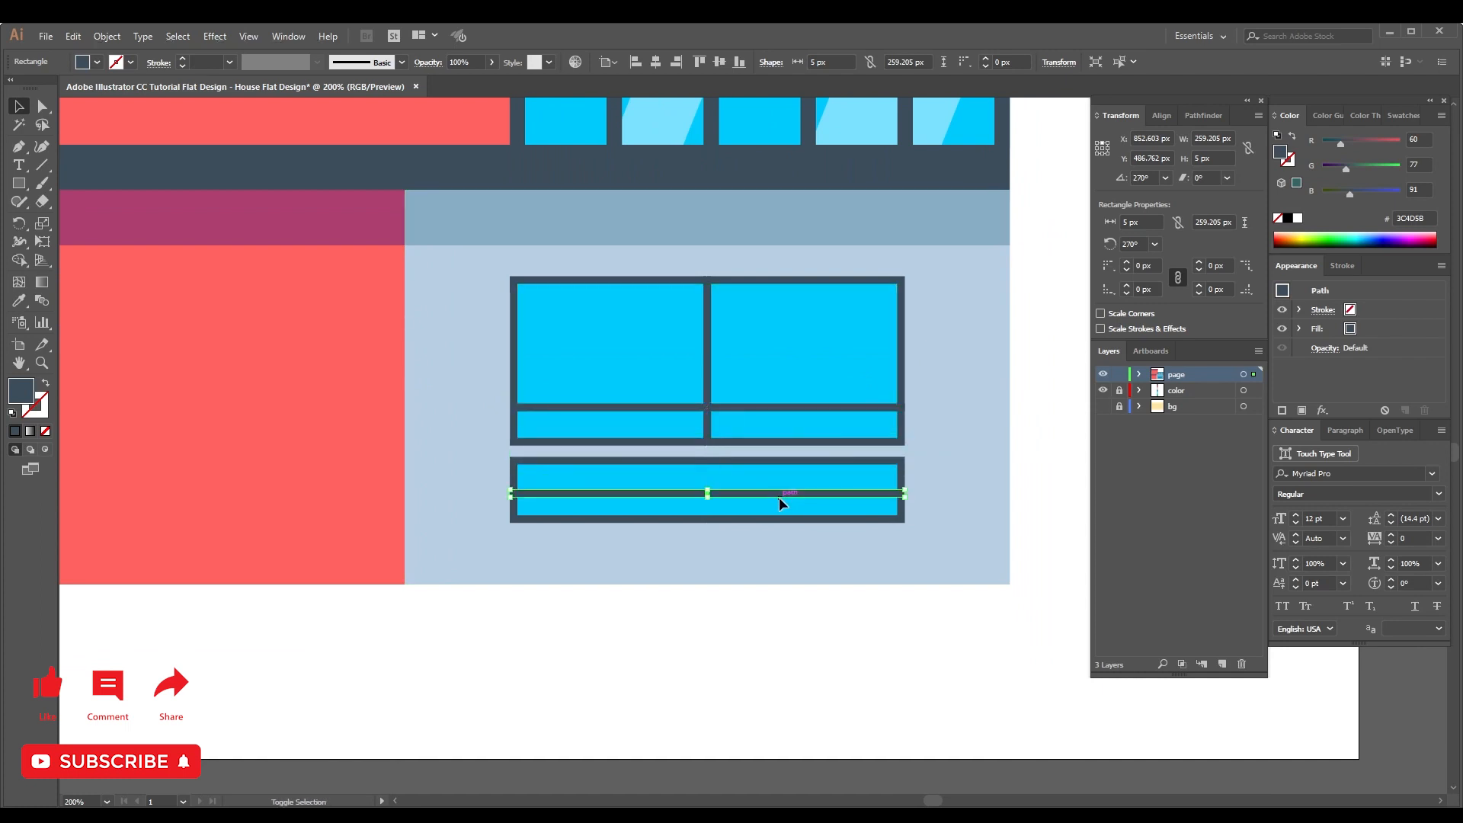
pyautogui.keyDown('shift'); pyautogui.click(785, 480); pyautogui.keyUp('shift')
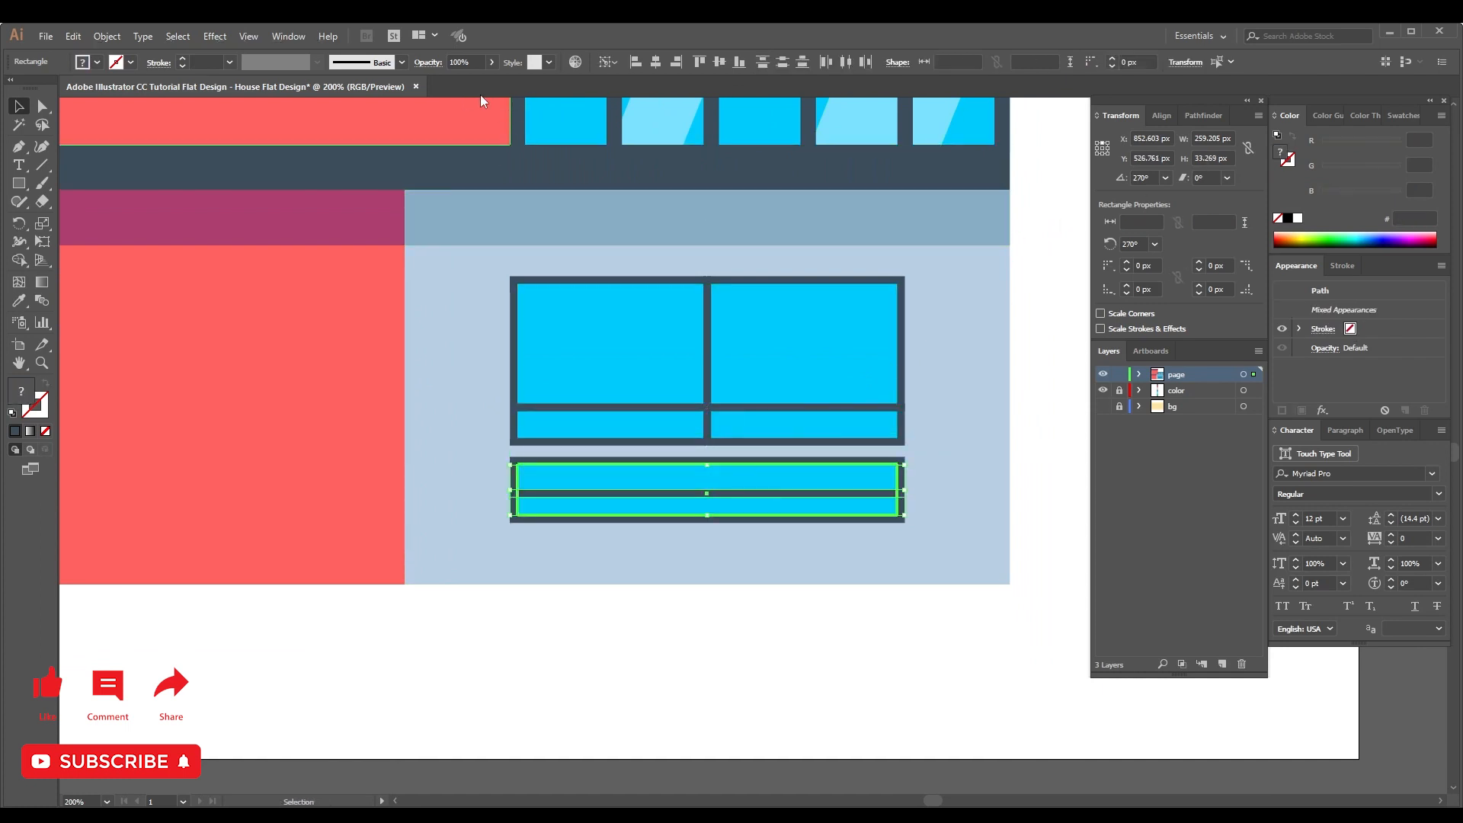
pyautogui.click(719, 62)
pyautogui.hscroll(2, 914, 408)
pyautogui.click(999, 402)
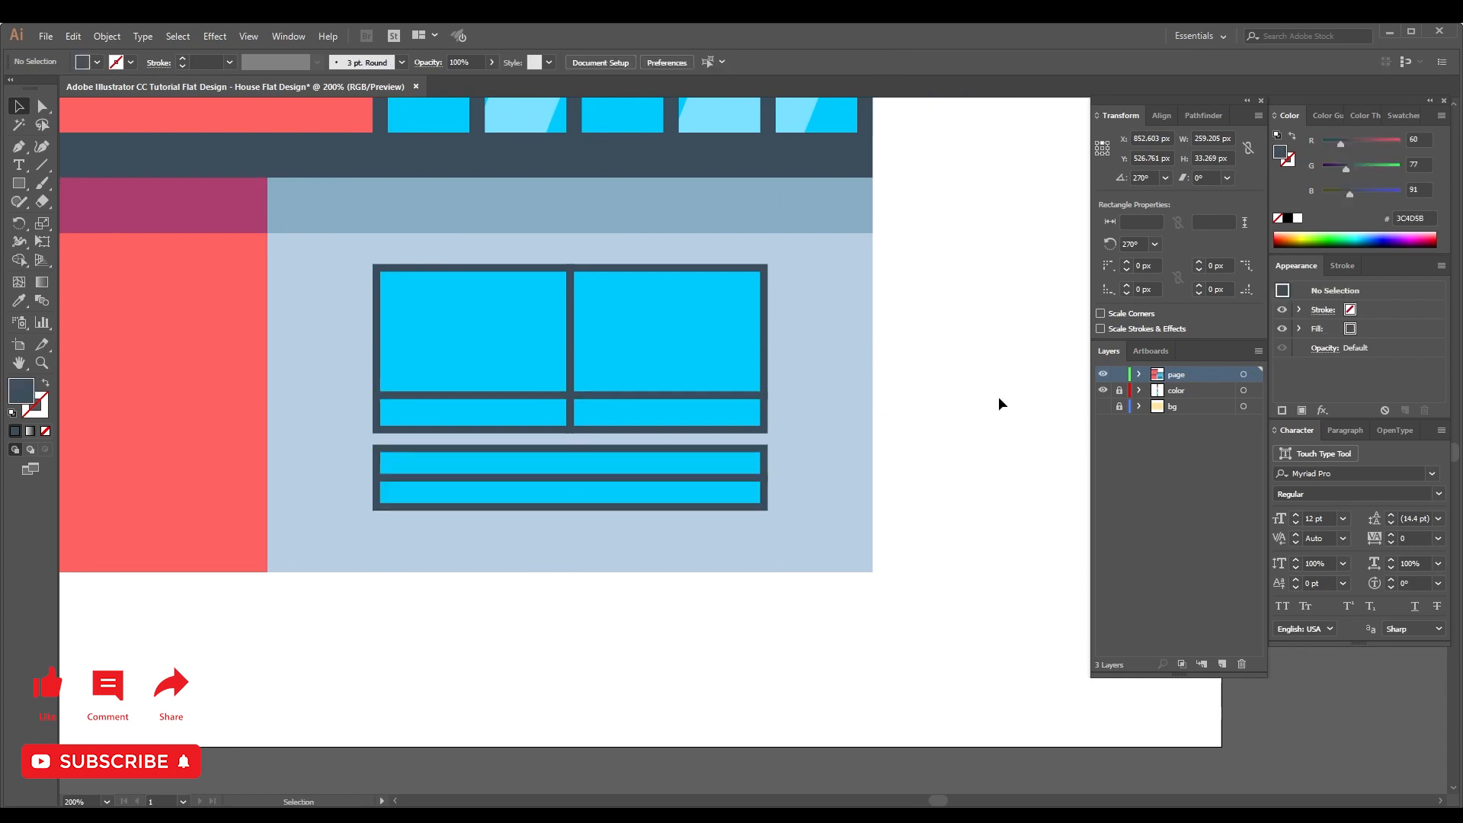
# Duplicate the lower window's blue pane, narrow the copy to its right half and fill it with the railing's light reflection blue.
pyautogui.press('a')
pyautogui.click(640, 471)
pyautogui.press('v')
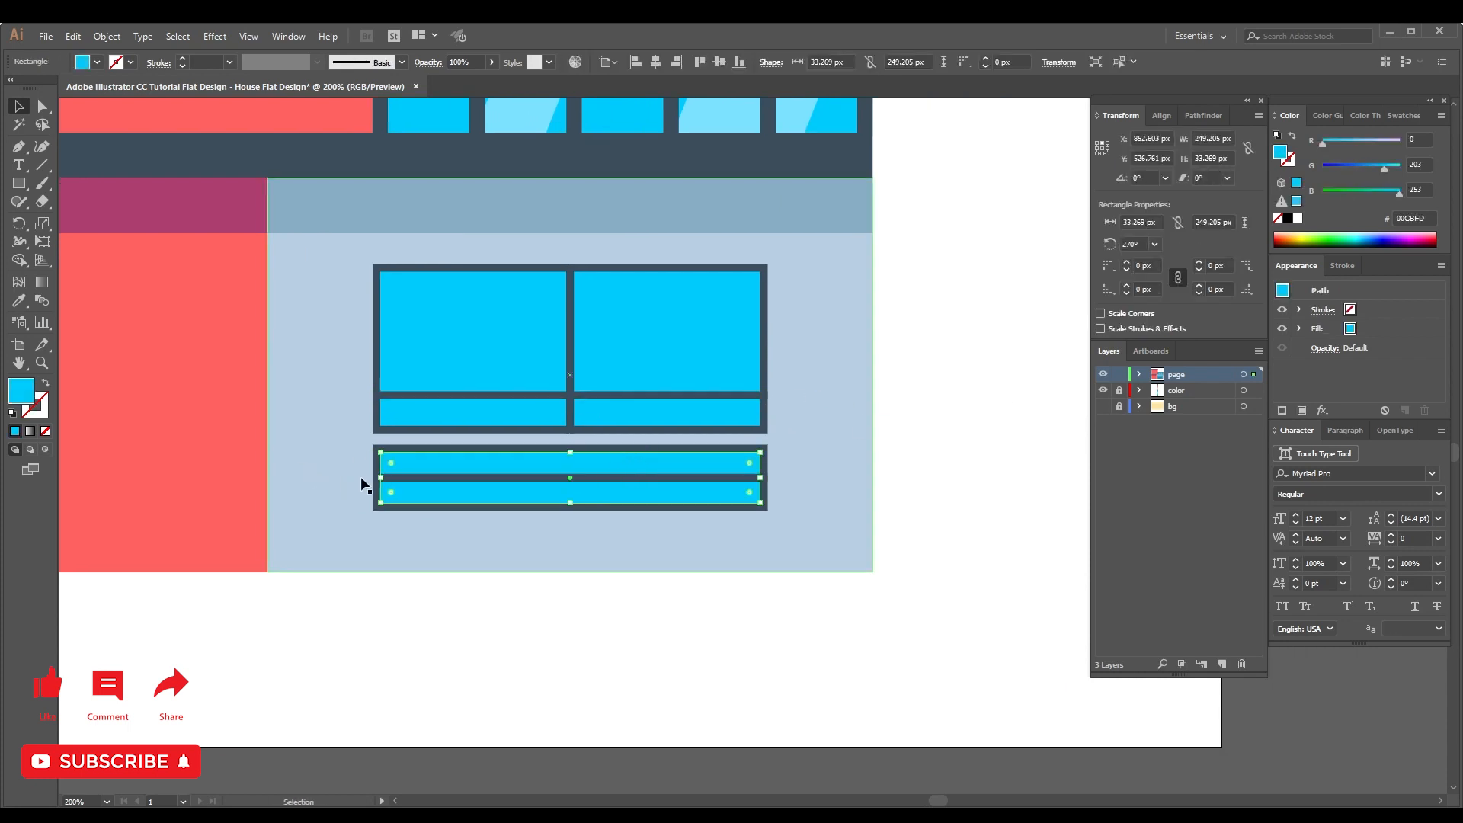
pyautogui.moveTo(379, 478); pyautogui.dragTo(570, 483)
pyautogui.scroll(3, 457, 400)
pyautogui.press('i')
pyautogui.click(542, 167)
pyautogui.press('v')
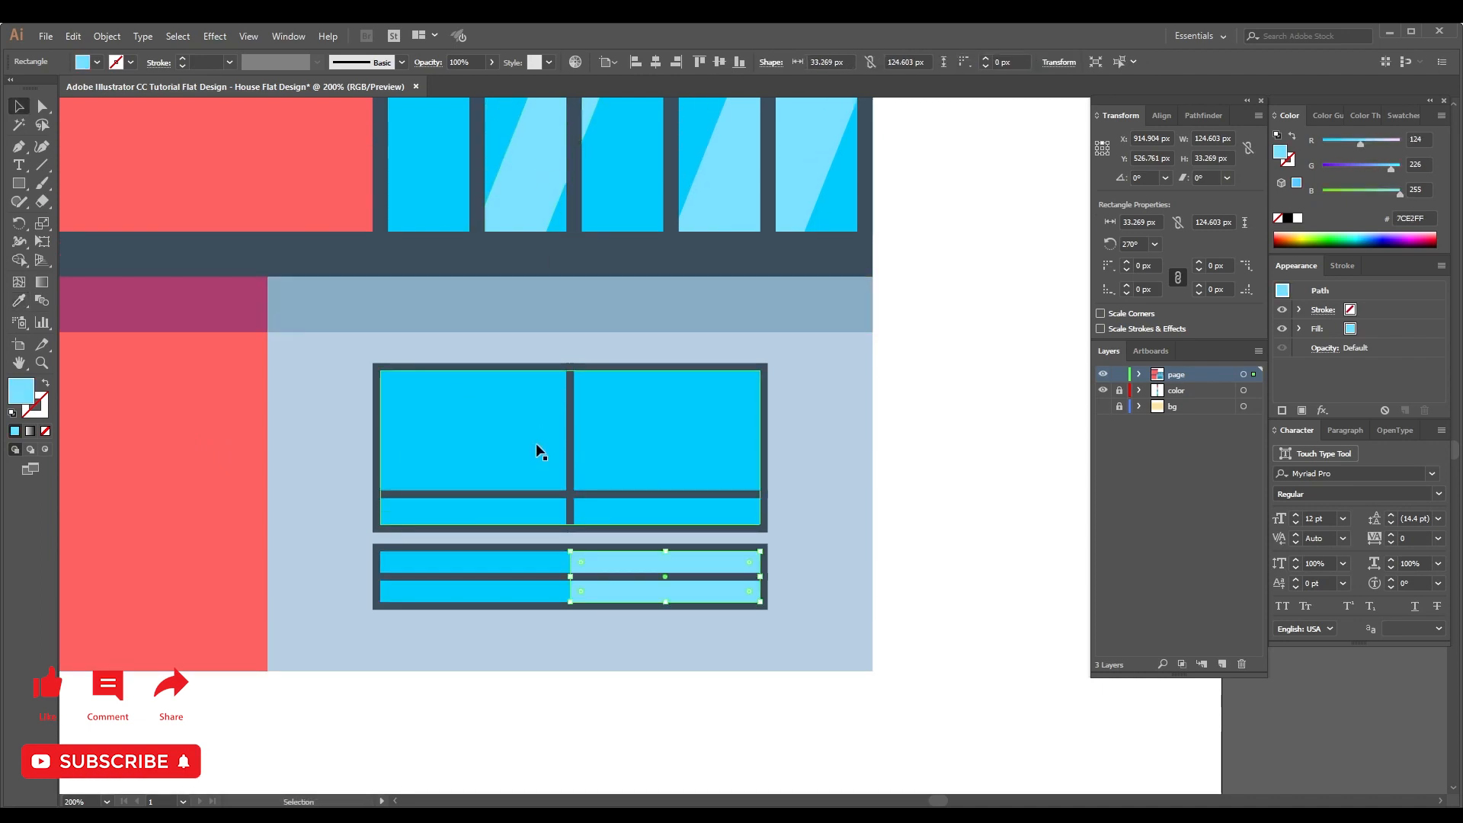
# Slant the left edge of the lower window's light blue reflection by shifting its top-left corner about 44 px right.
pyautogui.press('z')
pyautogui.moveTo(487, 504); pyautogui.dragTo(861, 653)
pyautogui.press('a')
pyautogui.click(642, 655)
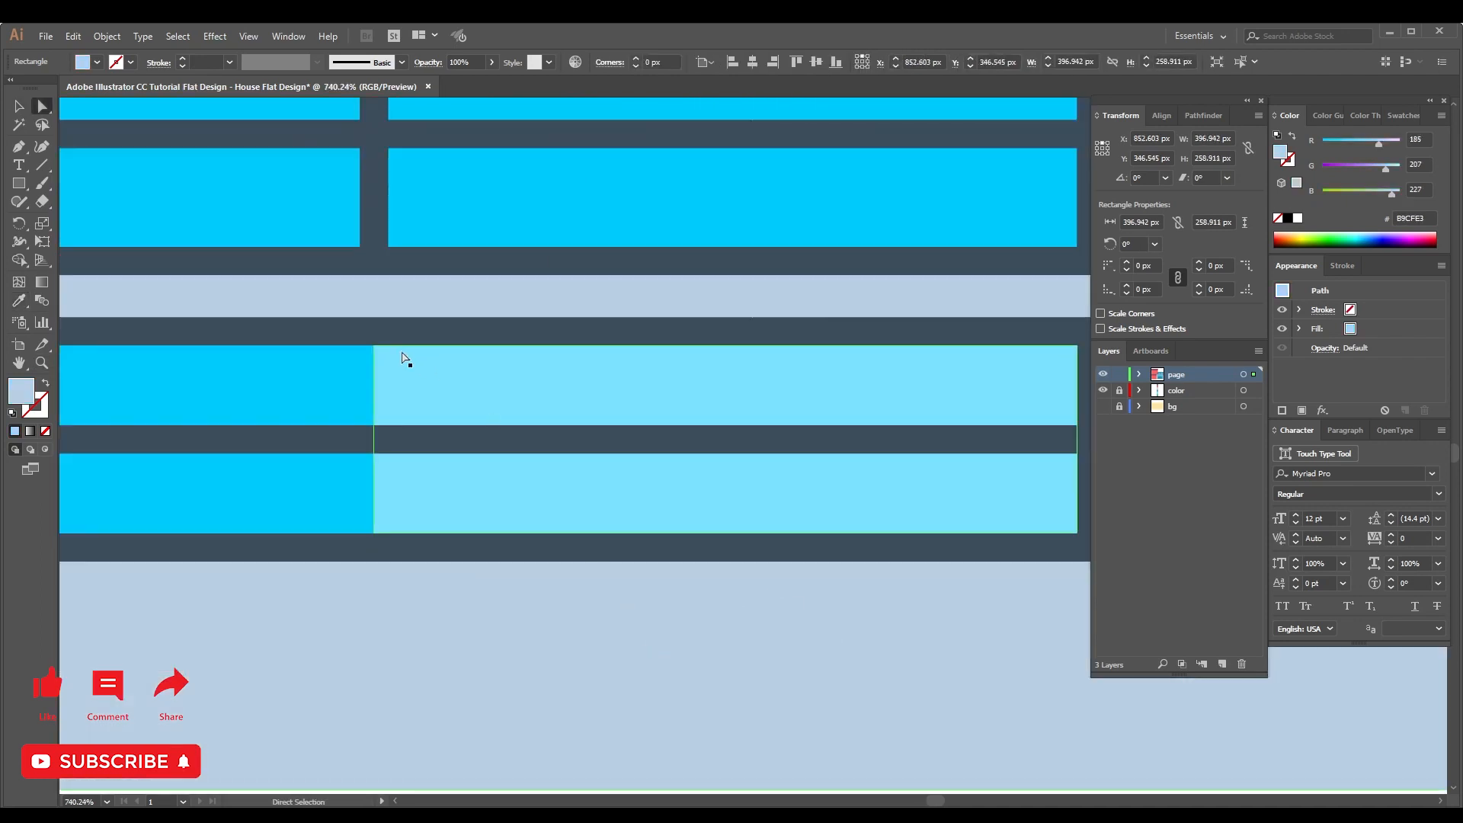
pyautogui.click(376, 349)
pyautogui.press('Right')
pyautogui.press('Right')
pyautogui.press('Right')
pyautogui.press('Right')
pyautogui.press('Right')
pyautogui.press('Right')
pyautogui.press('Right')
pyautogui.press('Right')
pyautogui.press('Right')
pyautogui.press('Right')
pyautogui.press('Right')
pyautogui.press('Right')
pyautogui.press('Right')
pyautogui.press('Right')
pyautogui.press('Right')
pyautogui.press('Right')
pyautogui.press('Right')
pyautogui.press('Right')
pyautogui.press('Right')
pyautogui.press('Right')
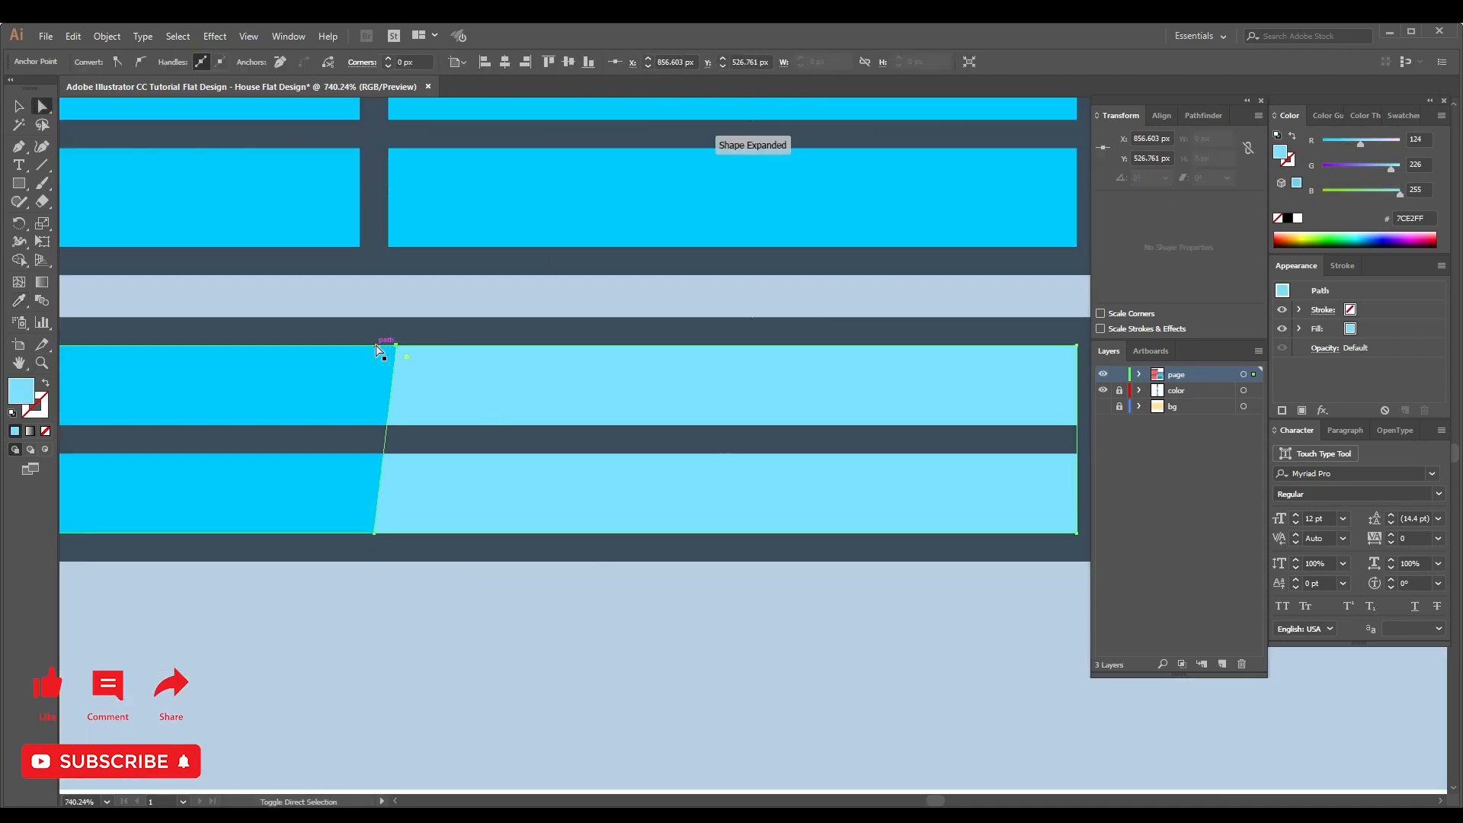
pyautogui.press('Right')
pyautogui.press('Right')
pyautogui.press('Right')
pyautogui.press('Right')
pyautogui.press('Right')
pyautogui.press('Right')
pyautogui.press('Right')
pyautogui.press('Right')
pyautogui.press('Right')
pyautogui.press('Right')
pyautogui.press('Right')
pyautogui.press('Right')
pyautogui.press('Right')
pyautogui.press('Right')
pyautogui.press('Right')
pyautogui.press('Right')
pyautogui.press('Right')
pyautogui.press('Right')
pyautogui.press('Right')
pyautogui.press('Right')
# Make a light blue copy of the upper window's pane and reduce it to a strip about 15 px wide right of the vertical bar.
pyautogui.hotkey('ctrl', '-')
pyautogui.hotkey('ctrl', '-')
pyautogui.hotkey('ctrl', '-')
pyautogui.hotkey('ctrl', '-')
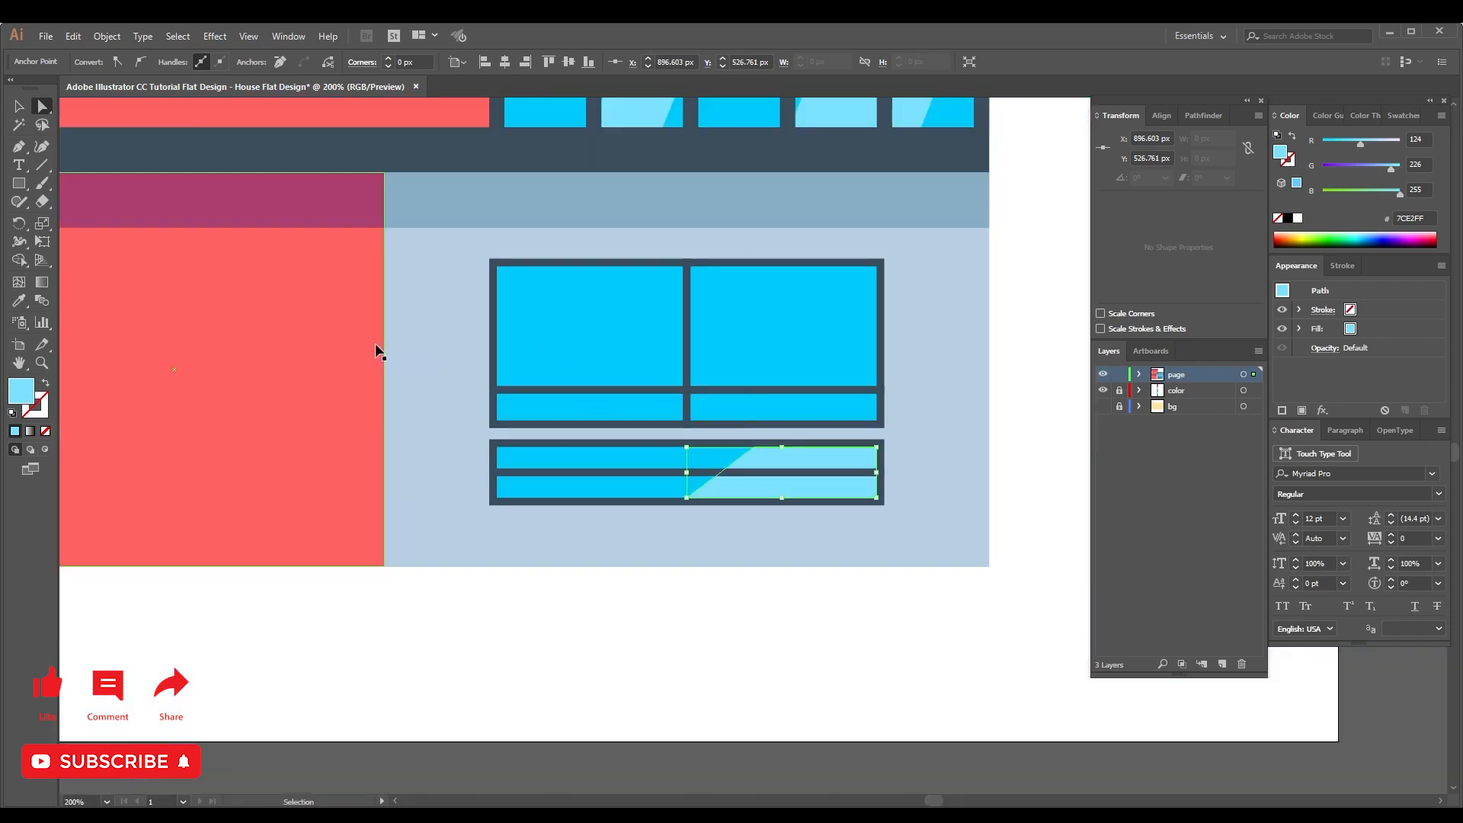
pyautogui.press('v')
pyautogui.click(631, 350)
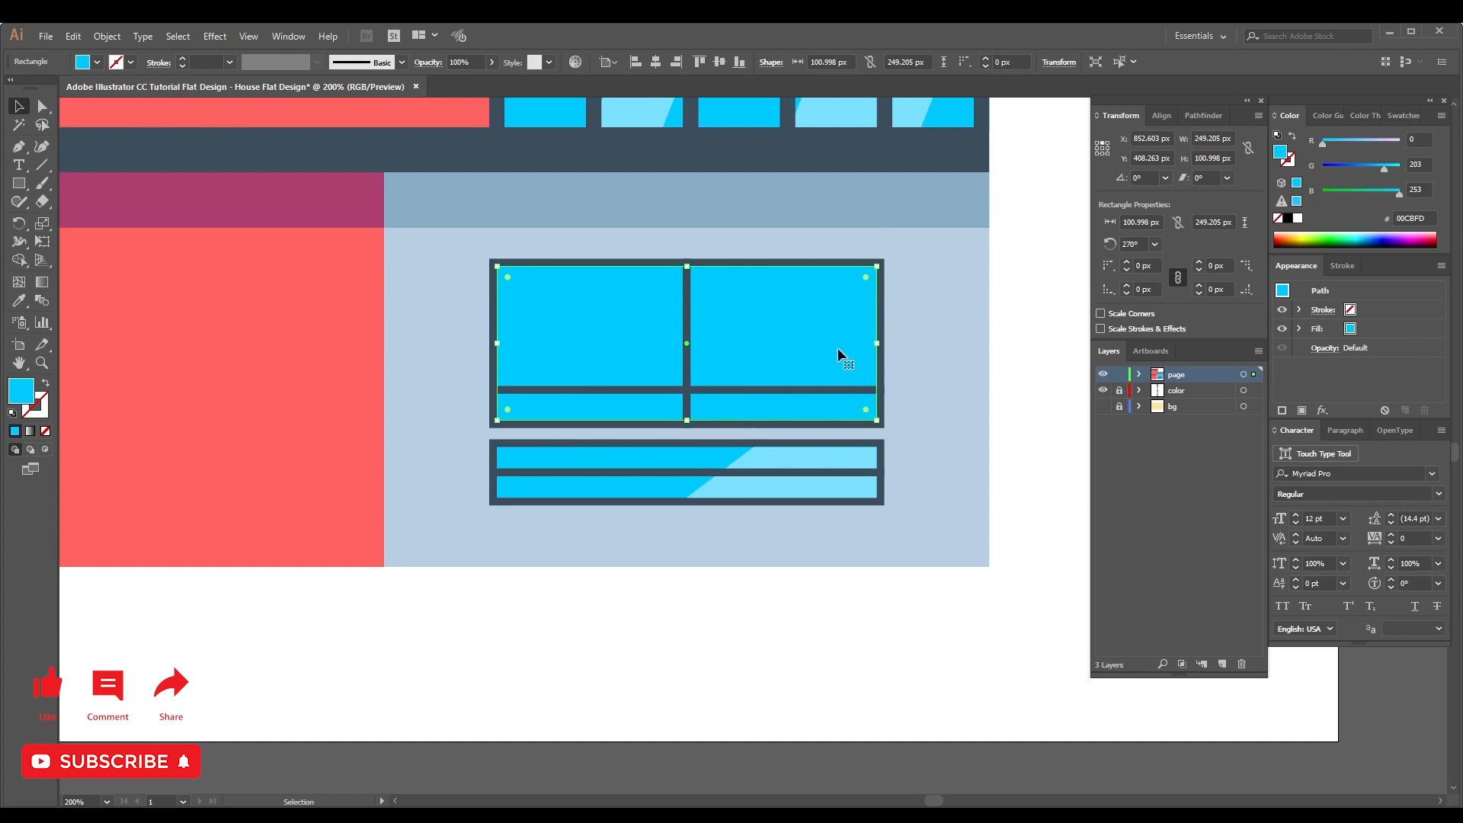
pyautogui.press('i')
pyautogui.click(823, 461)
pyautogui.press('v')
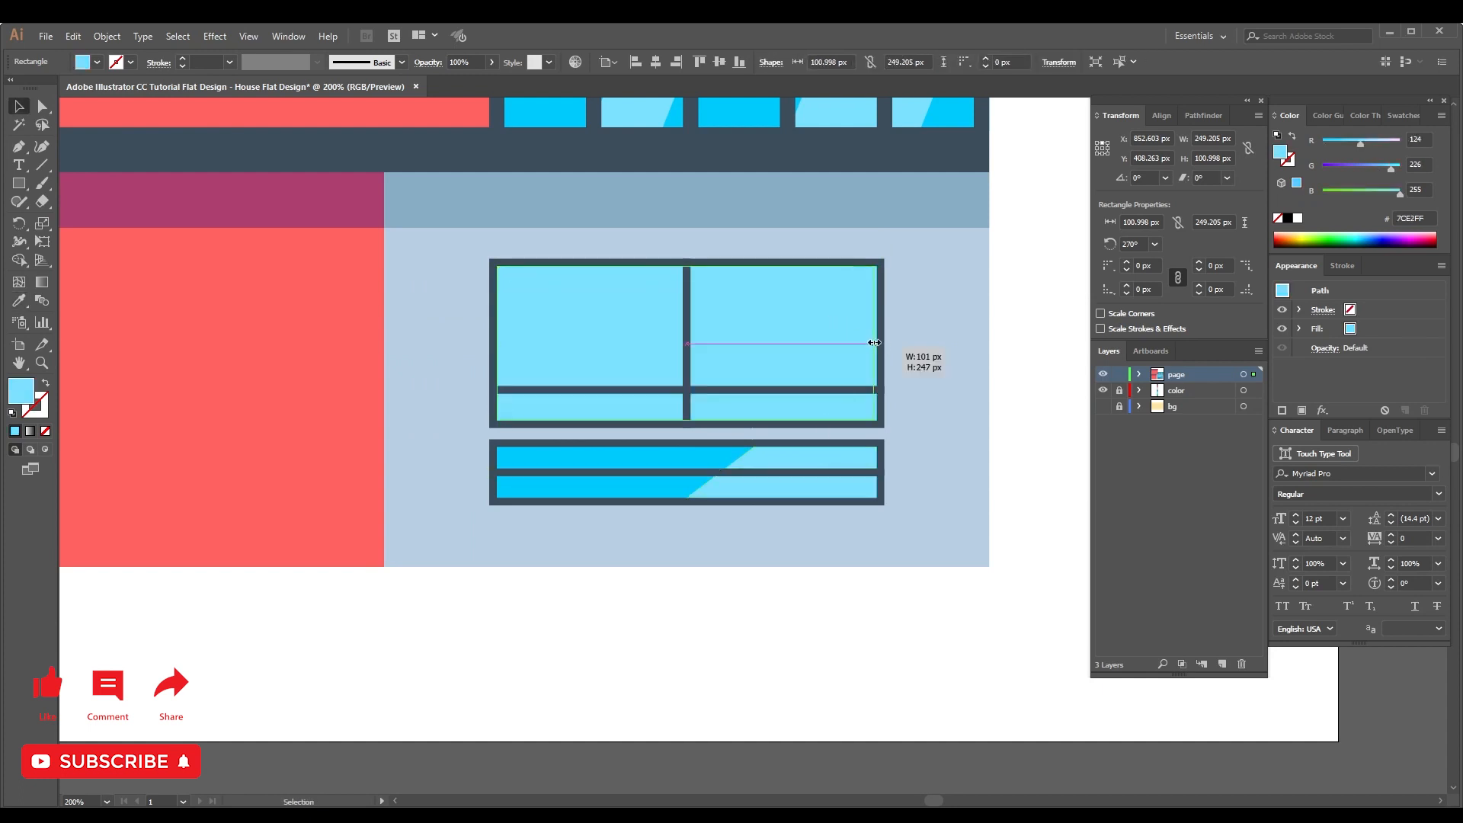
pyautogui.moveTo(874, 343); pyautogui.dragTo(693, 341)
pyautogui.moveTo(544, 327); pyautogui.dragTo(739, 344)
# Slant the upper window's light blue strip by shifting both of its top corners about 37 px right.
pyautogui.press('z')
pyautogui.moveTo(848, 259); pyautogui.dragTo(959, 377)
pyautogui.press('a')
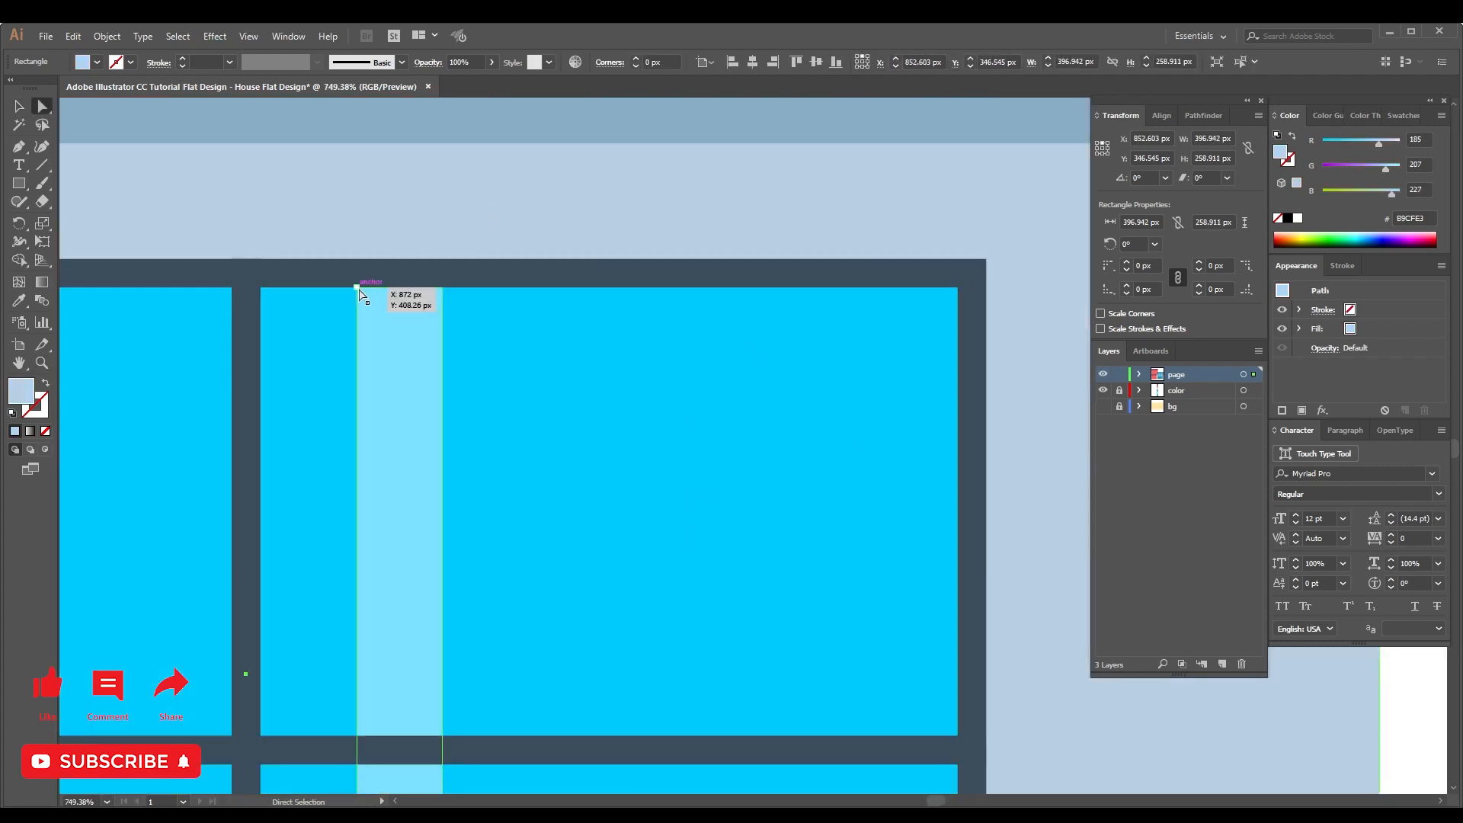
pyautogui.click(356, 287)
pyautogui.keyDown('shift'); pyautogui.click(443, 289); pyautogui.keyUp('shift')
pyautogui.press('Right')
pyautogui.press('Right')
pyautogui.press('Right')
pyautogui.press('Right')
pyautogui.press('Right')
pyautogui.press('Right')
pyautogui.press('Right')
pyautogui.press('Right')
pyautogui.press('Right')
pyautogui.press('Right')
pyautogui.press('Right')
pyautogui.press('Right')
pyautogui.press('Right')
pyautogui.press('Right')
pyautogui.press('Right')
pyautogui.press('Right')
pyautogui.press('Right')
pyautogui.press('Right')
pyautogui.press('Right')
pyautogui.press('Right')
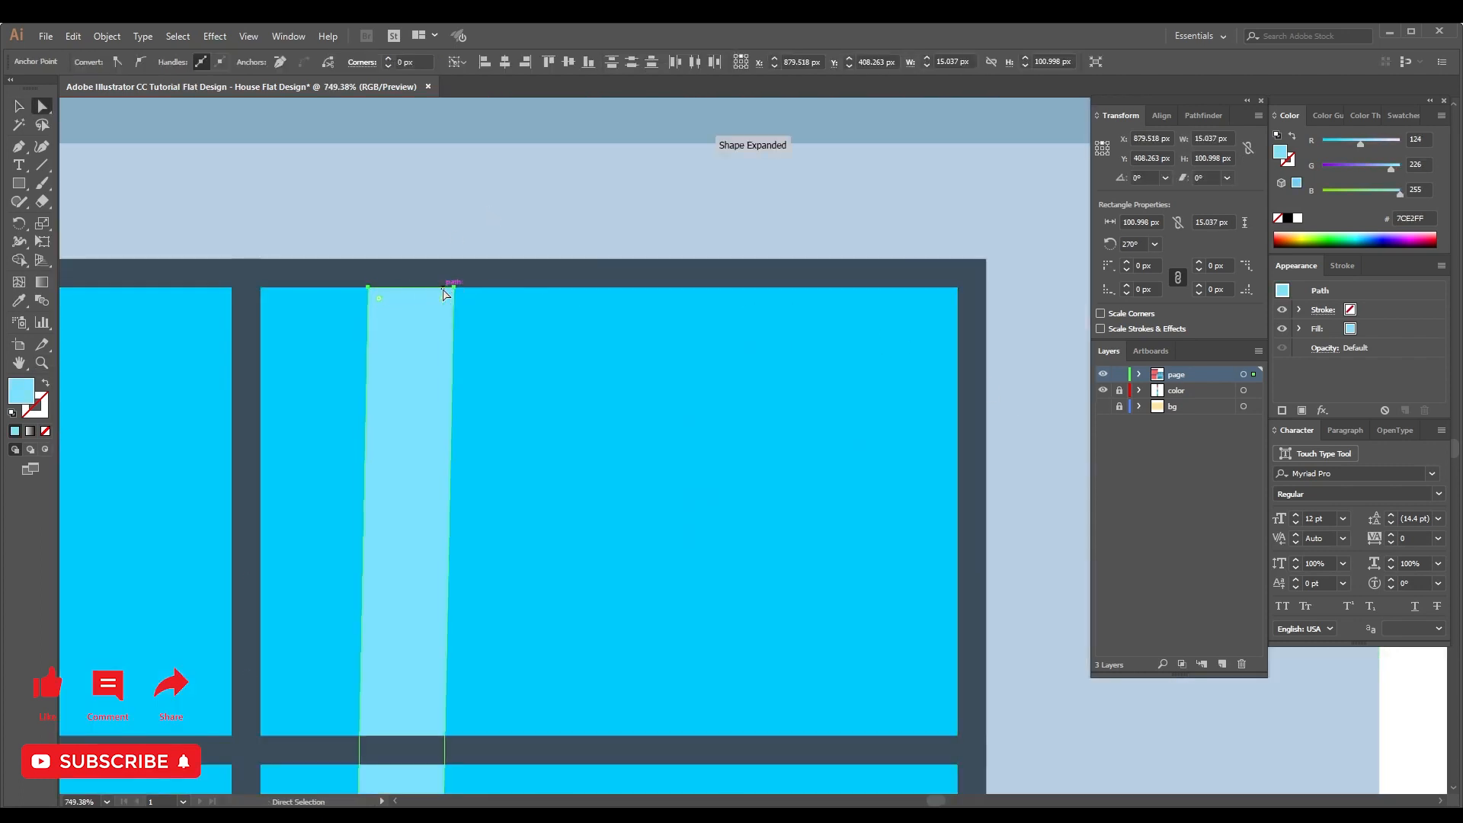
pyautogui.press('Right')
pyautogui.press('Right')
pyautogui.press('Right')
pyautogui.press('Right')
pyautogui.press('Right')
pyautogui.press('Right')
pyautogui.press('Right')
pyautogui.press('Right')
pyautogui.press('Right')
pyautogui.press('Right')
pyautogui.press('Right')
pyautogui.press('Right')
pyautogui.press('Right')
pyautogui.press('Right')
pyautogui.press('Right')
pyautogui.press('Right')
pyautogui.press('v')
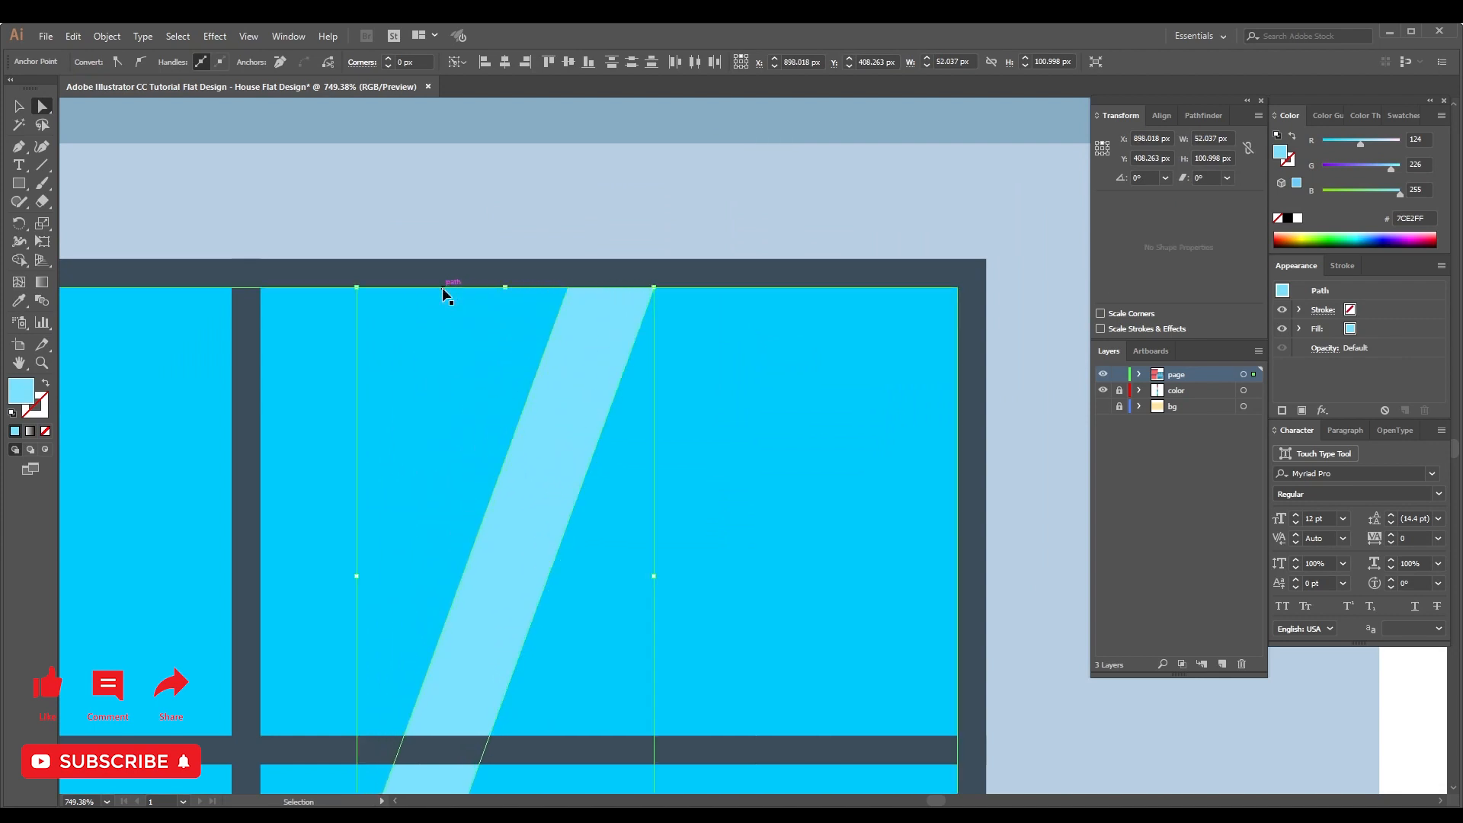
# Increase the slant of the upper window's light blue strip by shifting its top corners a further 20 px right.
pyautogui.hotkey('ctrl', '-')
pyautogui.hotkey('ctrl', '-')
pyautogui.hotkey('ctrl', '-')
pyautogui.press('Right')
pyautogui.press('Right')
pyautogui.press('Right')
pyautogui.press('Right')
pyautogui.press('Right')
pyautogui.press('Right')
pyautogui.press('Right')
pyautogui.press('Right')
pyautogui.press('Right')
pyautogui.press('Right')
pyautogui.press('Right')
pyautogui.press('Right')
pyautogui.press('Right')
pyautogui.press('Right')
pyautogui.press('Right')
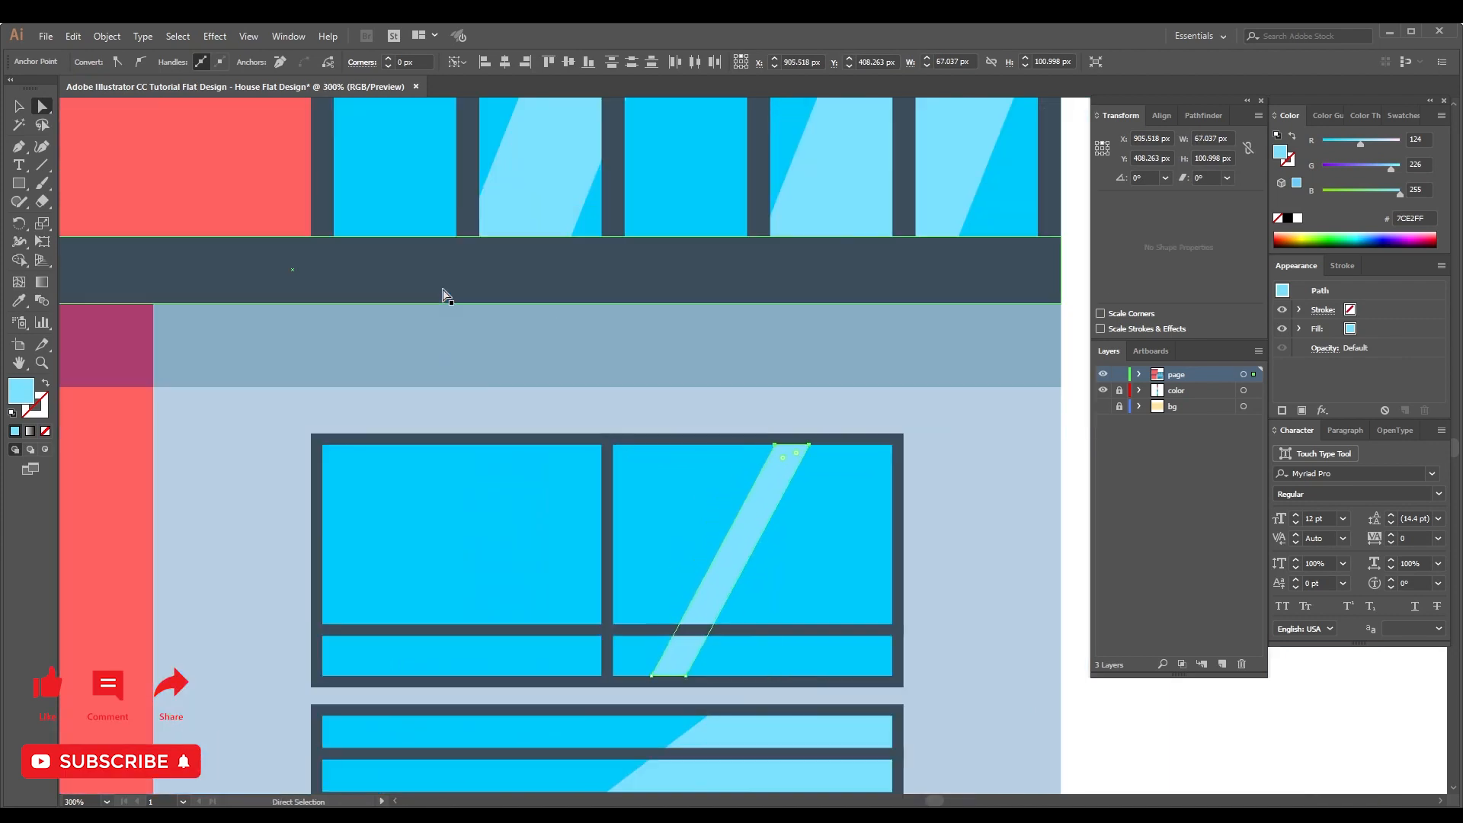
# Place a copy of the upper window's slanted strip about 72 px to its left, across the vertical bar.
pyautogui.press('v')
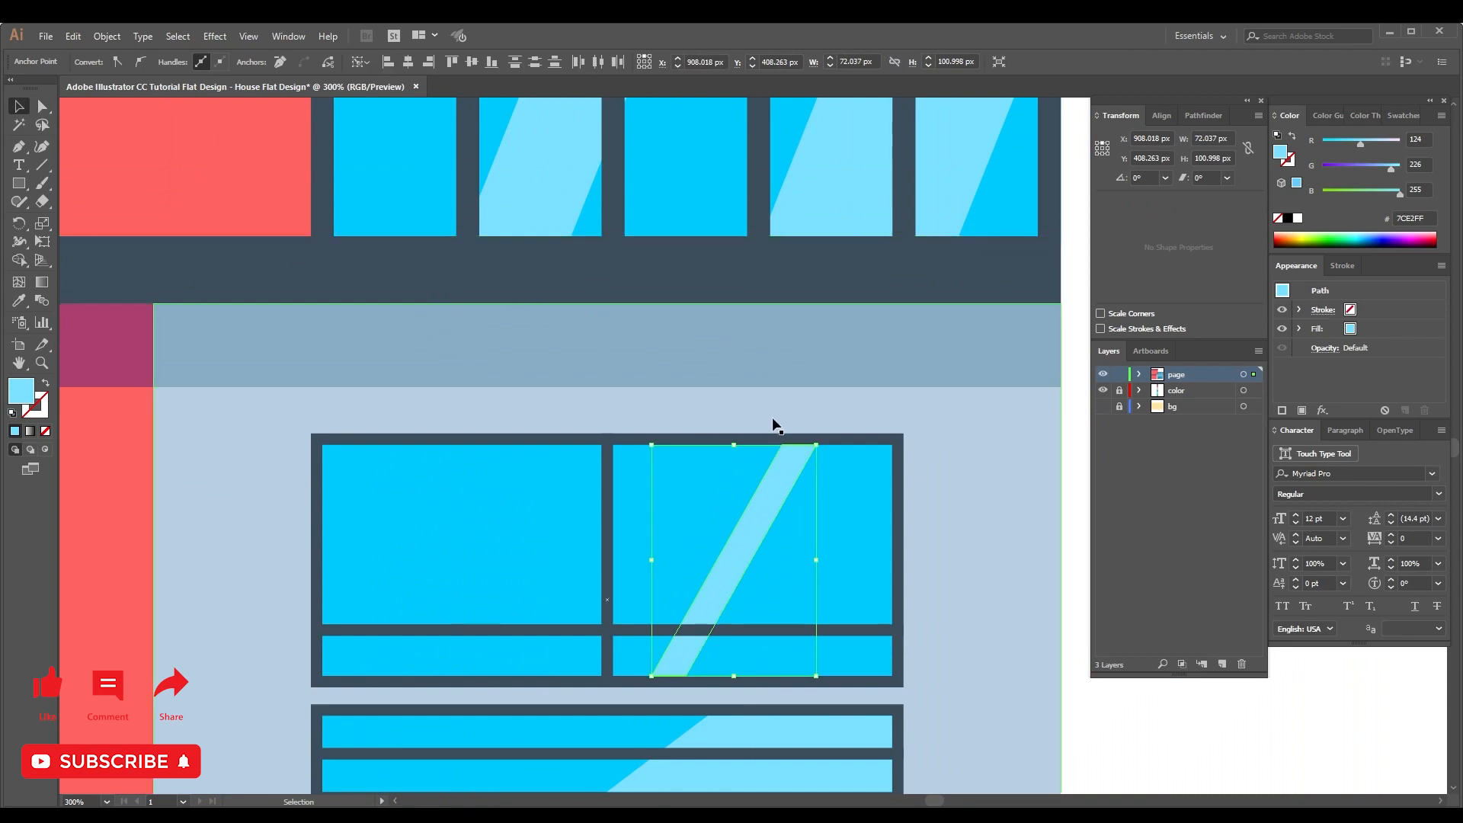
pyautogui.click(773, 420)
pyautogui.click(770, 491)
pyautogui.moveTo(771, 492); pyautogui.dragTo(610, 507)
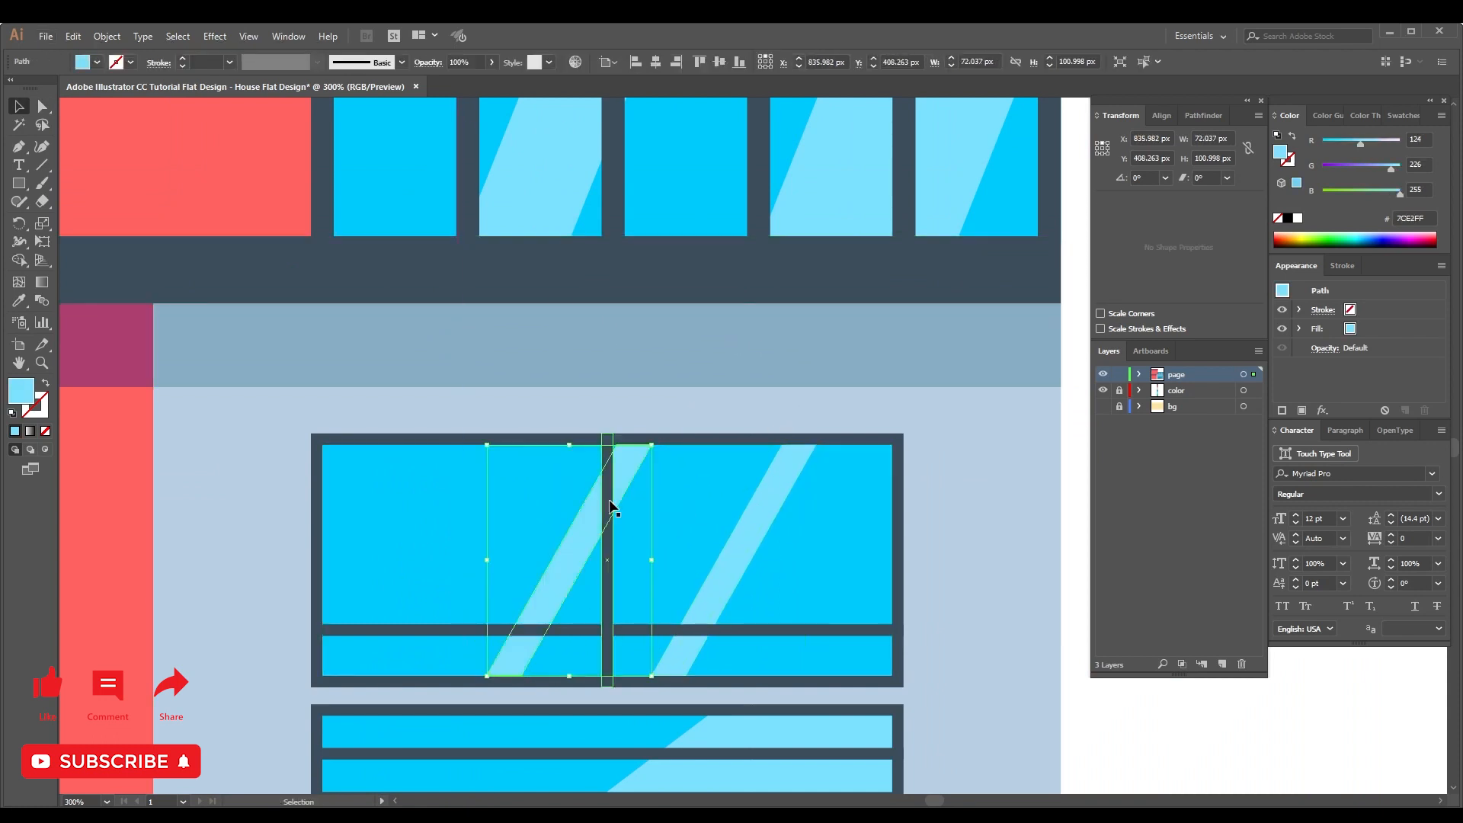
# Widen the copied strip by shifting both of its left corners 50 px left.
pyautogui.press('a')
pyautogui.click(647, 402)
pyautogui.click(618, 451)
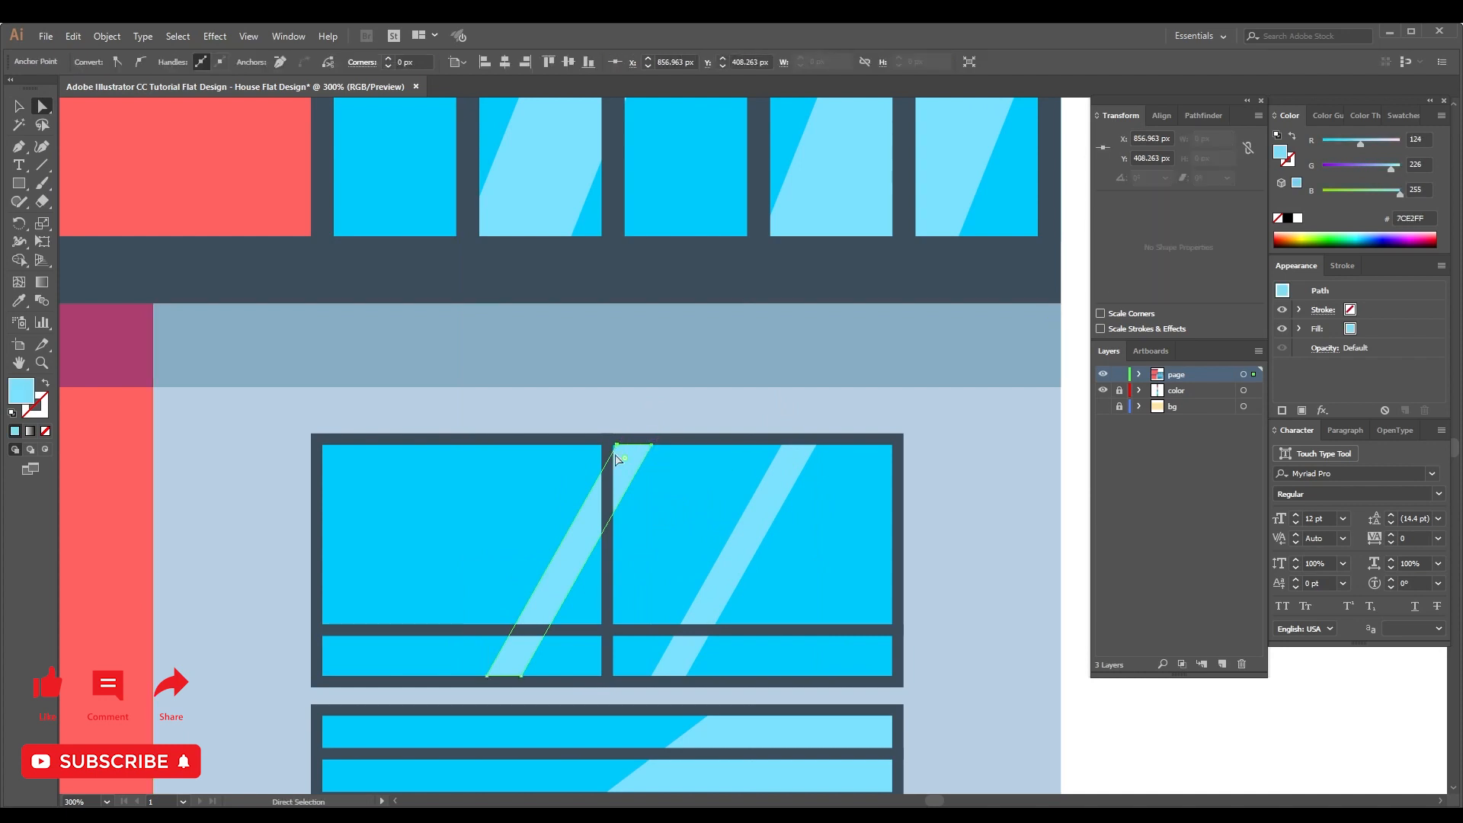
pyautogui.hotkey('shift', 'Left')
pyautogui.hotkey('shift', 'Left')
pyautogui.hotkey('shift', 'Left')
pyautogui.hotkey('shift', 'Left')
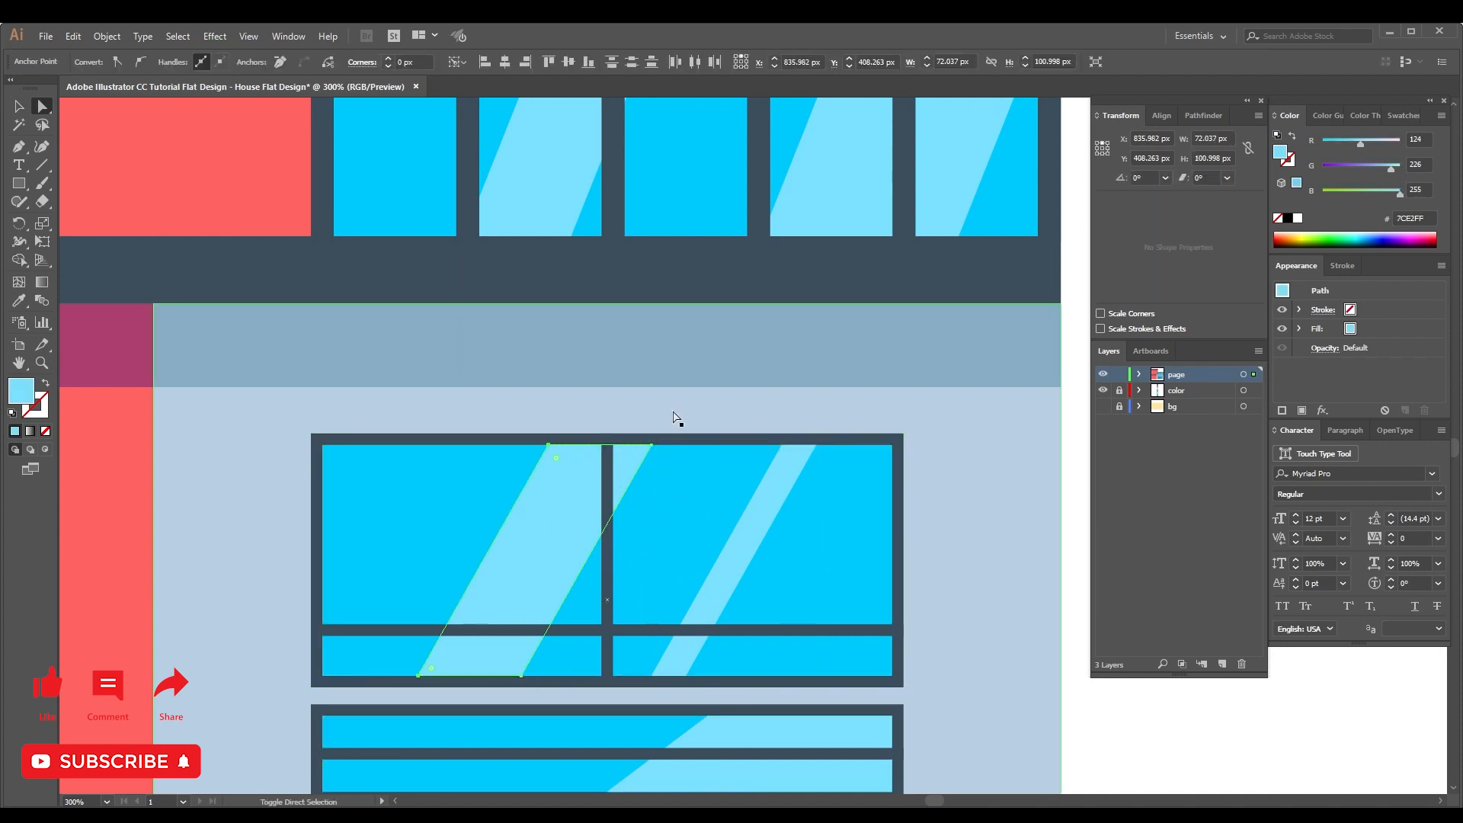
pyautogui.hotkey('shift', 'Left')
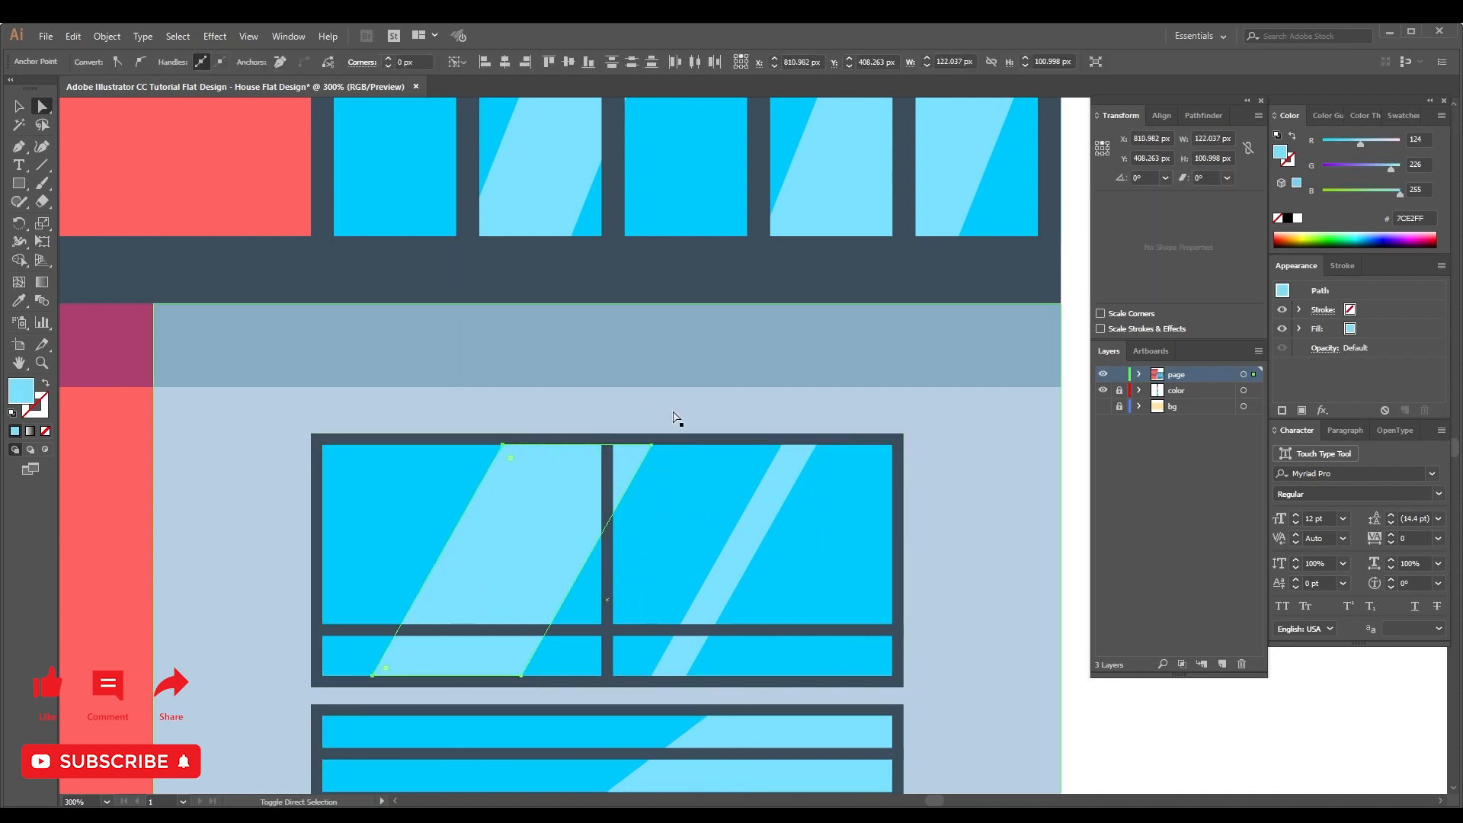
# Move the wide reflection about 10 px right and the narrow strip about 34 px left, leaving a thin gap between them.
pyautogui.press('v')
pyautogui.moveTo(565, 499); pyautogui.dragTo(573, 501)
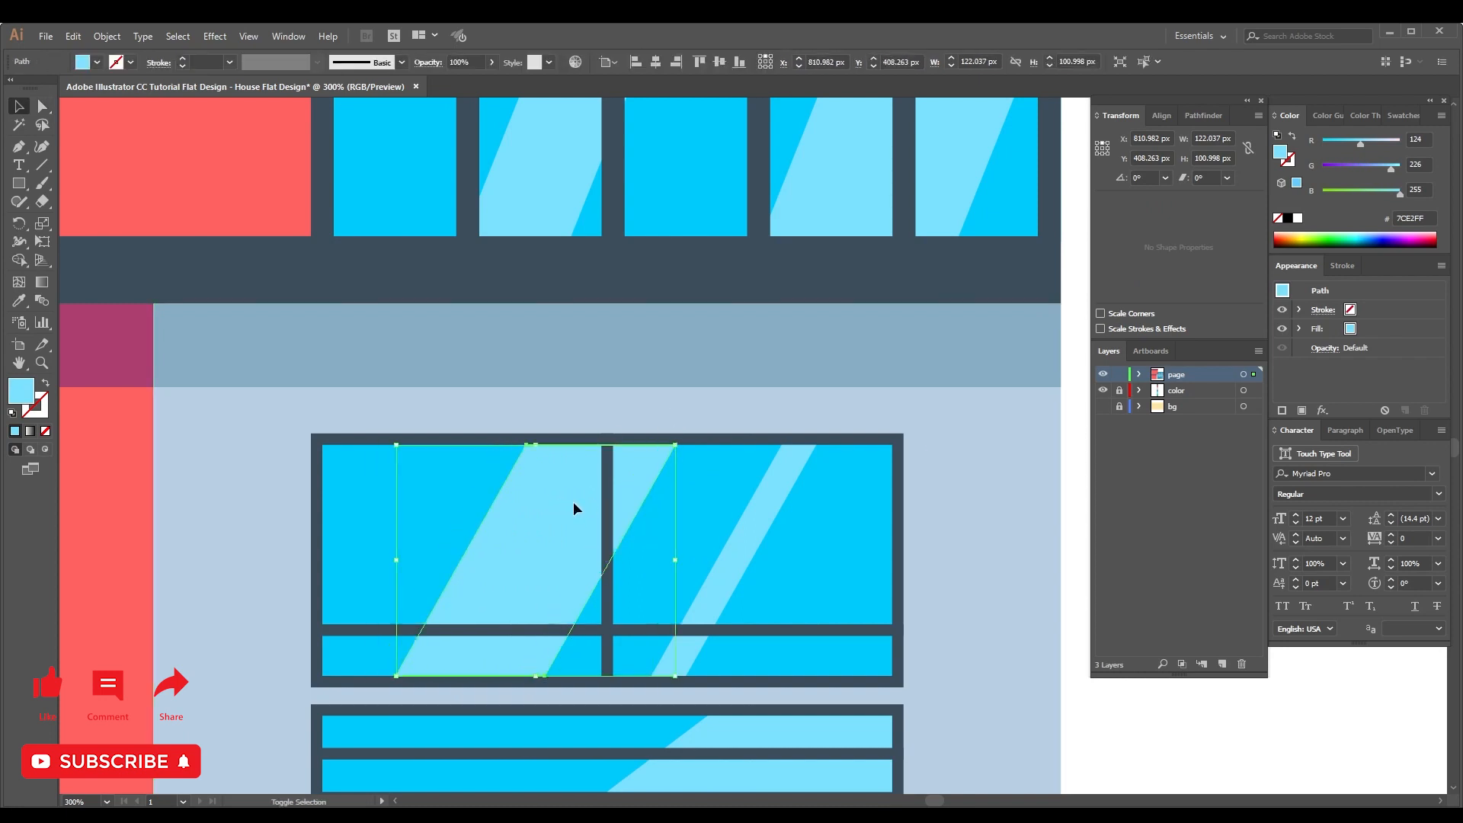
pyautogui.moveTo(776, 494); pyautogui.dragTo(700, 503)
pyautogui.hotkey('ctrl', '-')
pyautogui.hotkey('ctrl', '-')
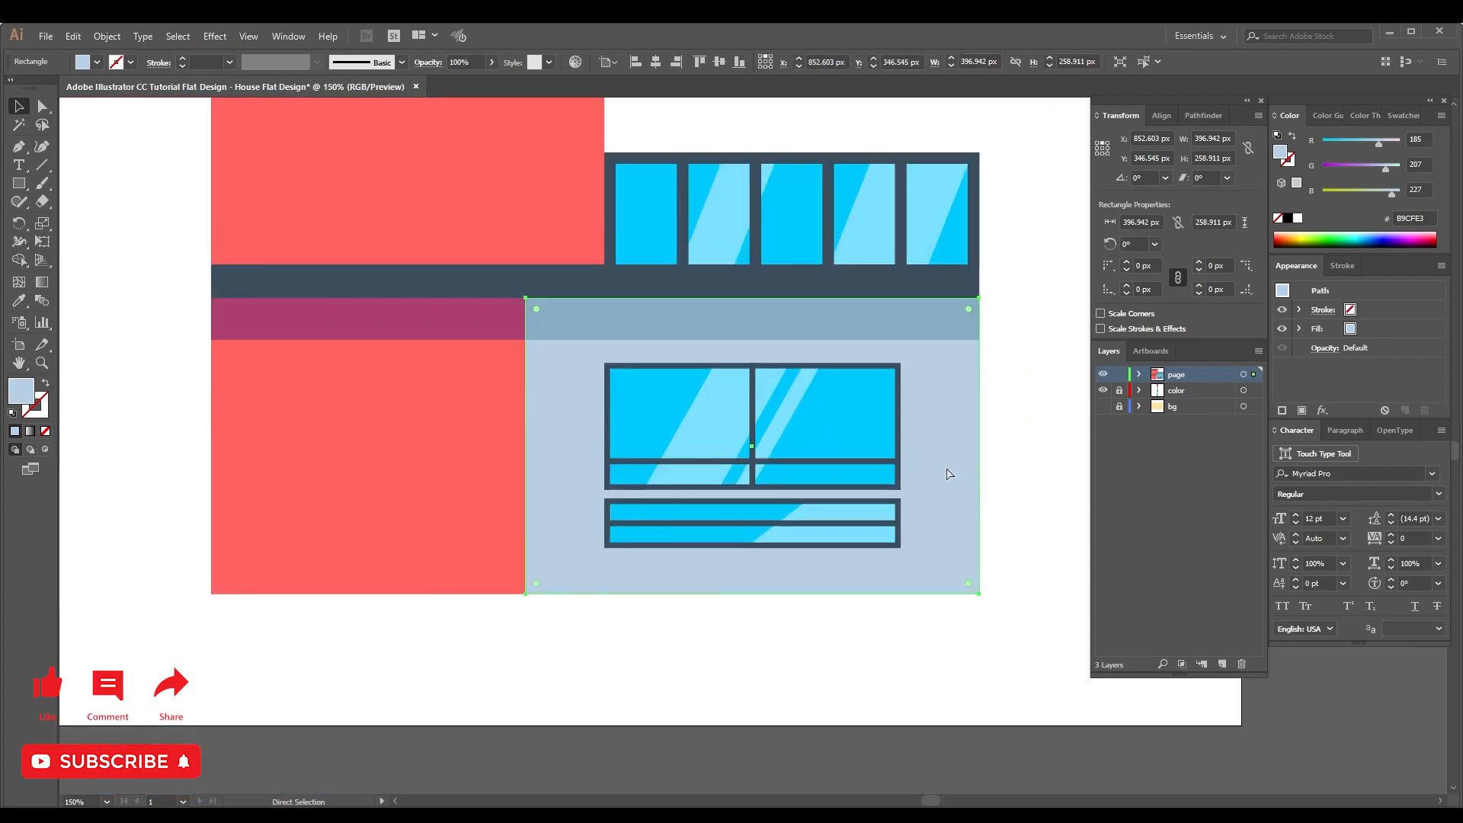
# Reduce the slant of the lower window's reflection by shifting its top-left corner 24 px left.
pyautogui.press('v')
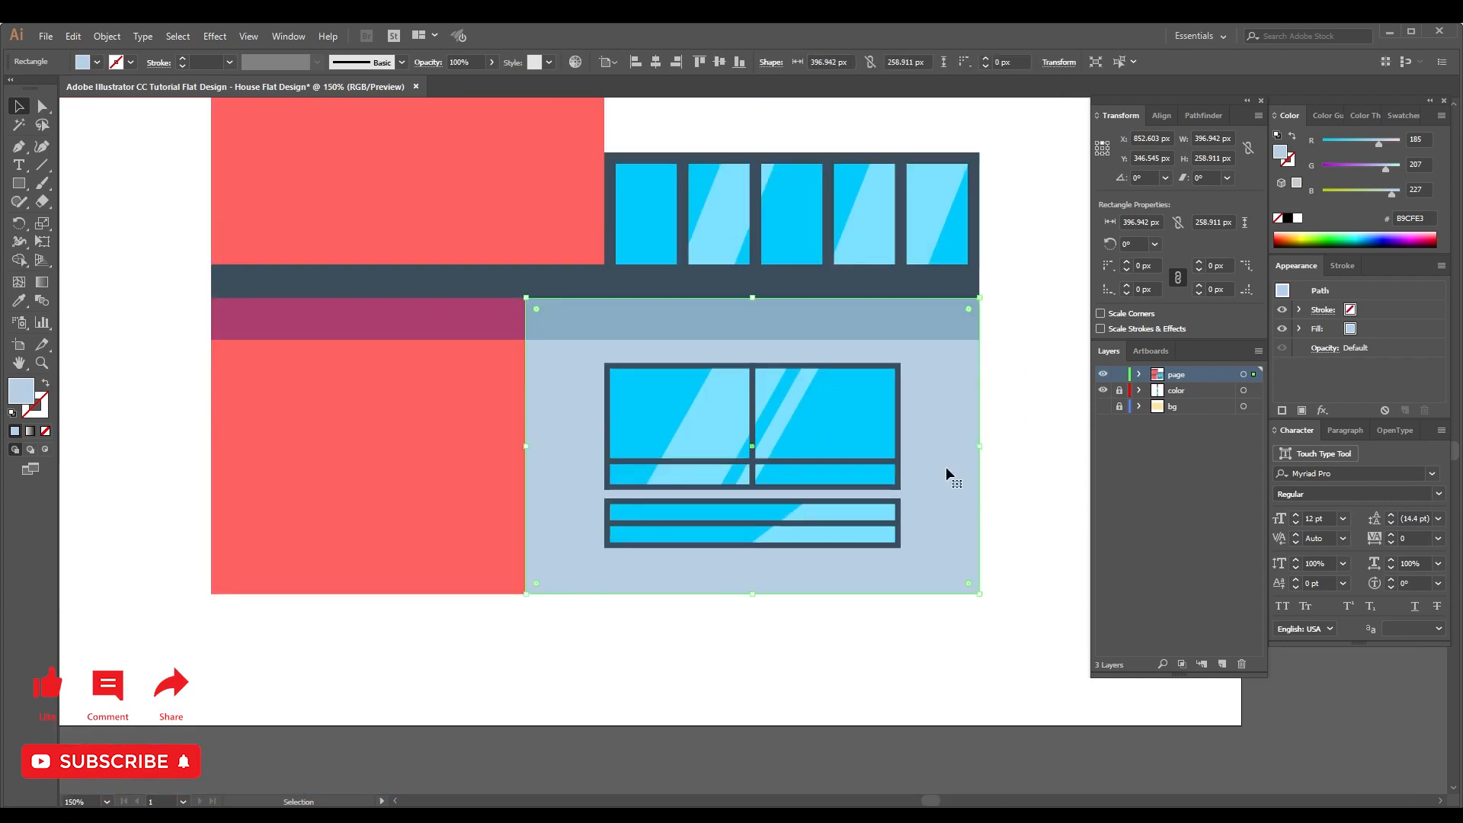
pyautogui.press('a')
pyautogui.click(804, 513)
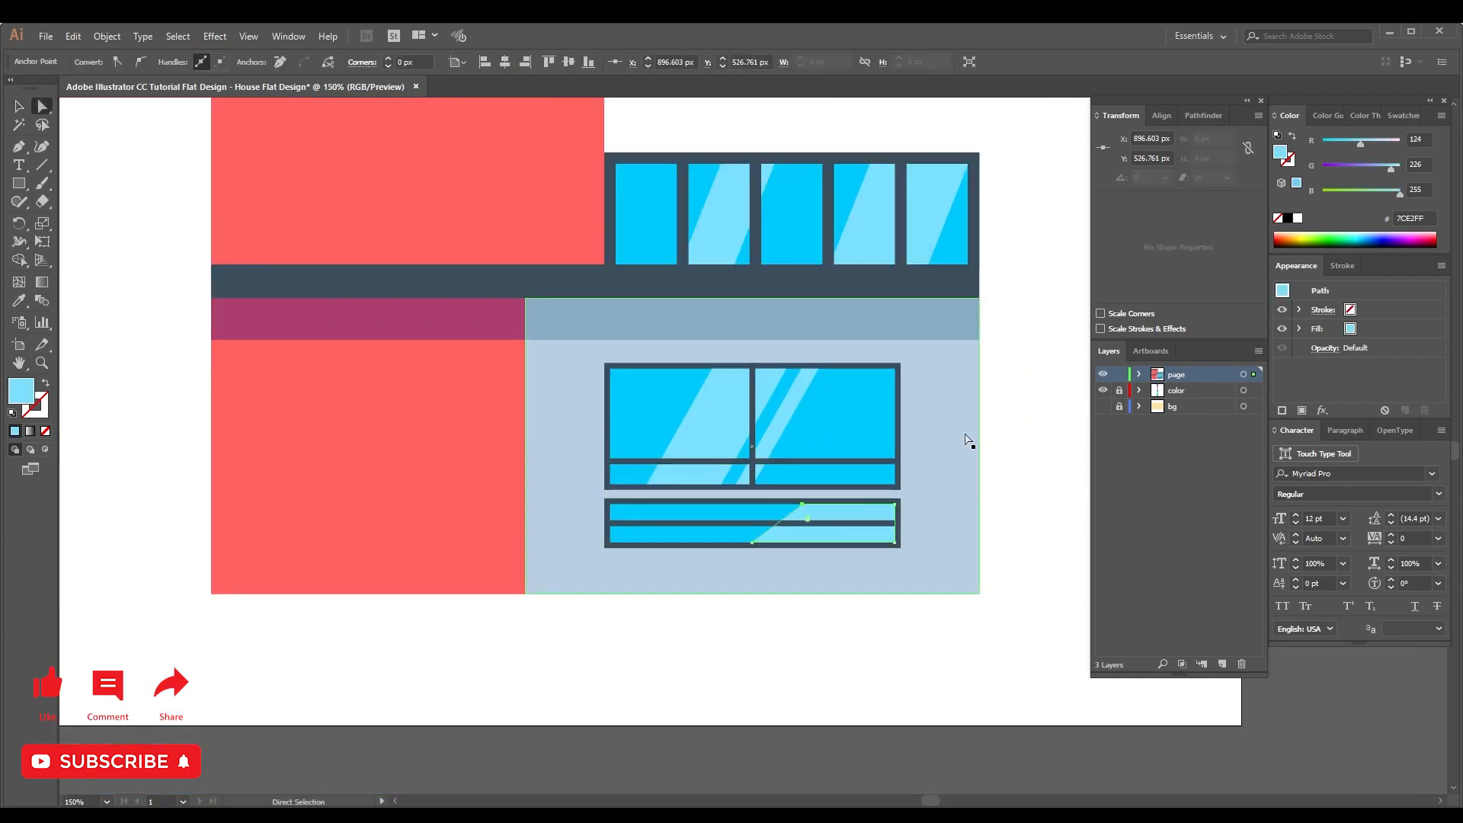
pyautogui.hotkey('shift', 'Left')
pyautogui.hotkey('shift', 'Left')
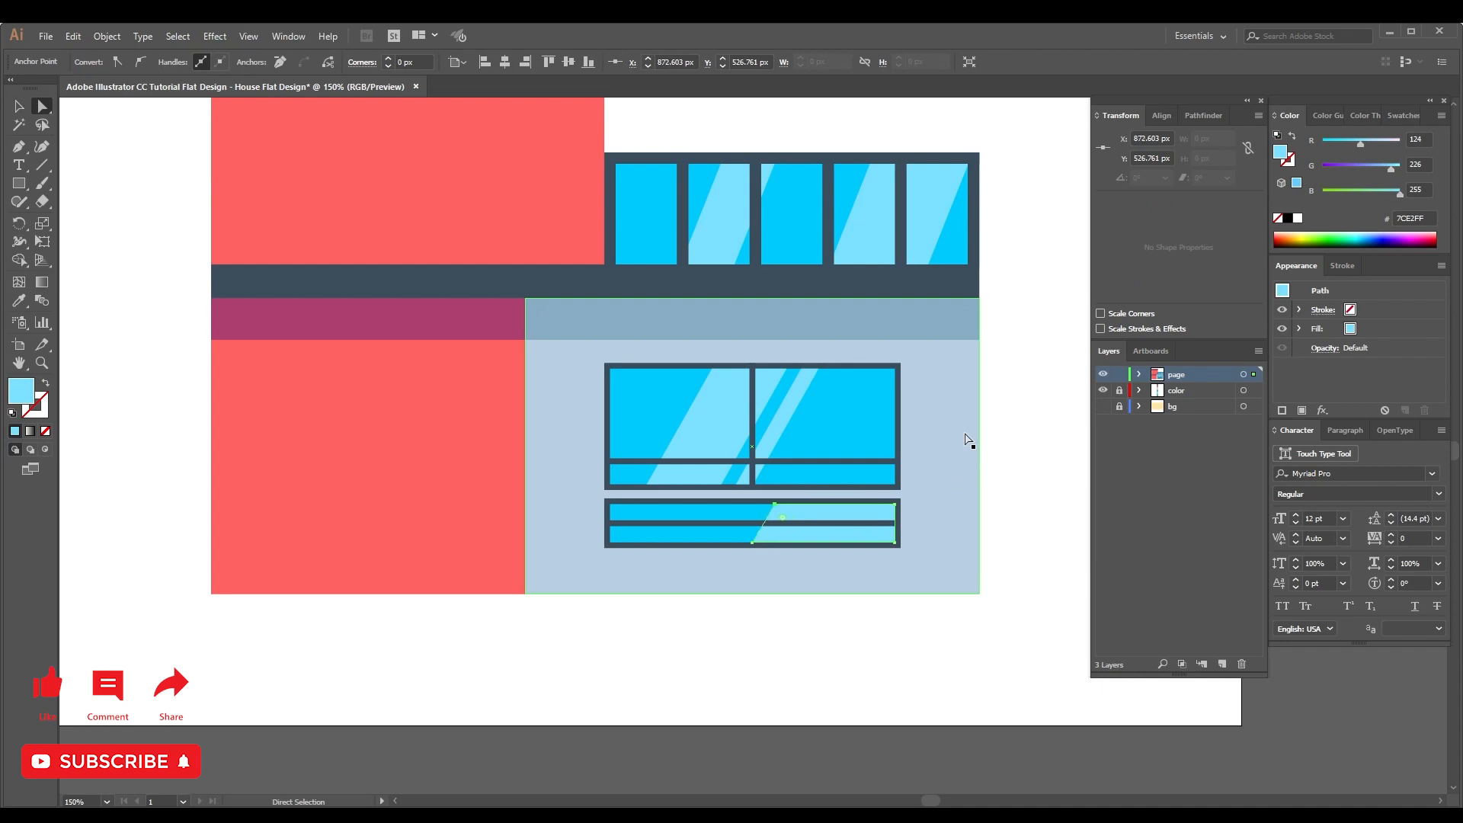
# Delete the lower window's light blue reflection and select the upper window's narrow strip.
pyautogui.click(1009, 425)
pyautogui.moveTo(1009, 424); pyautogui.dragTo(924, 425)
pyautogui.moveTo(724, 528); pyautogui.dragTo(686, 429)
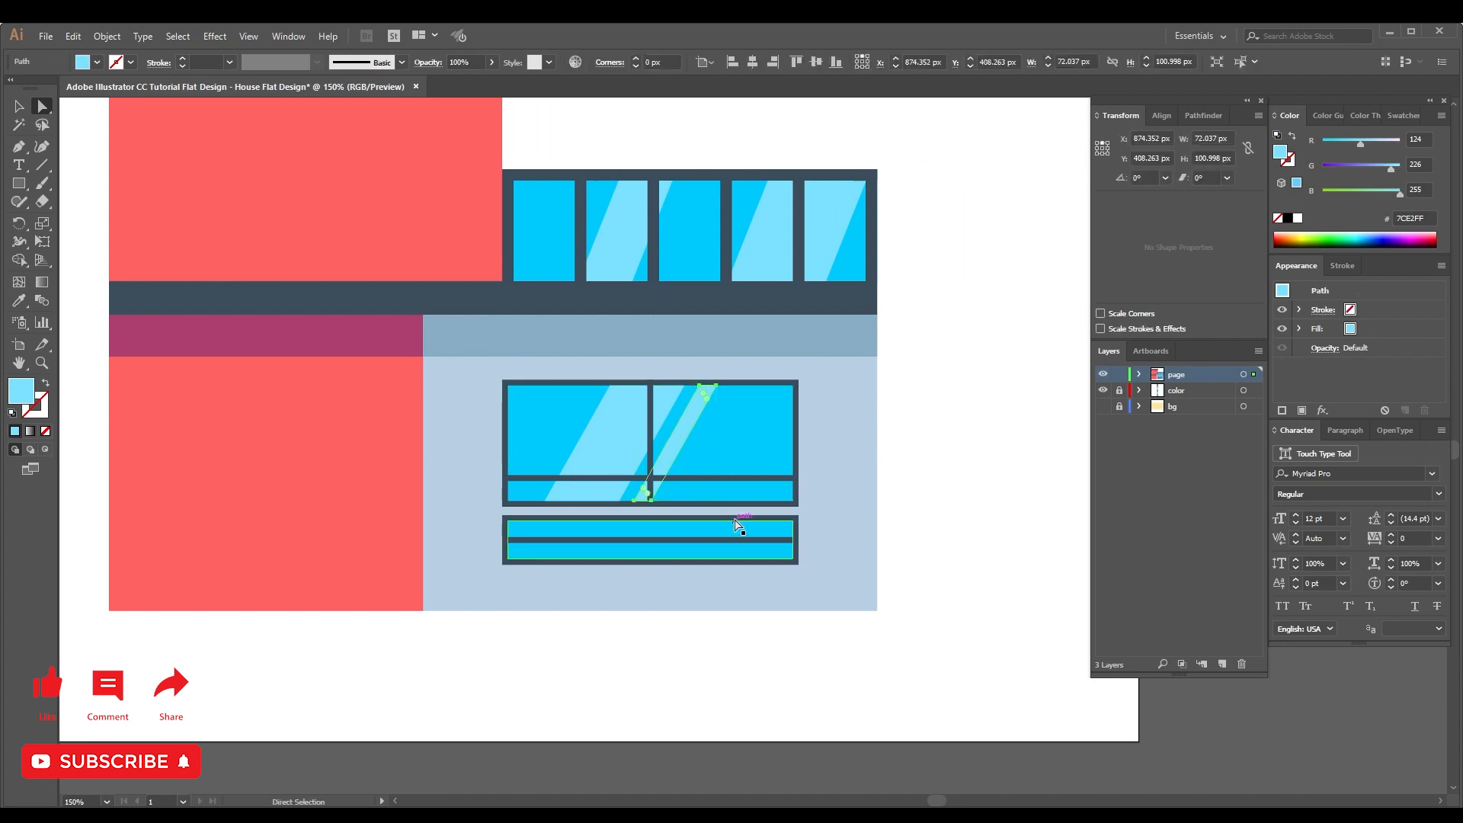
# Align a copy of the upper window's narrow strip with the bottom edge of the lower window's blue pane.
pyautogui.keyDown('shift'); pyautogui.click(737, 534); pyautogui.keyUp('shift')
pyautogui.click(1161, 115)
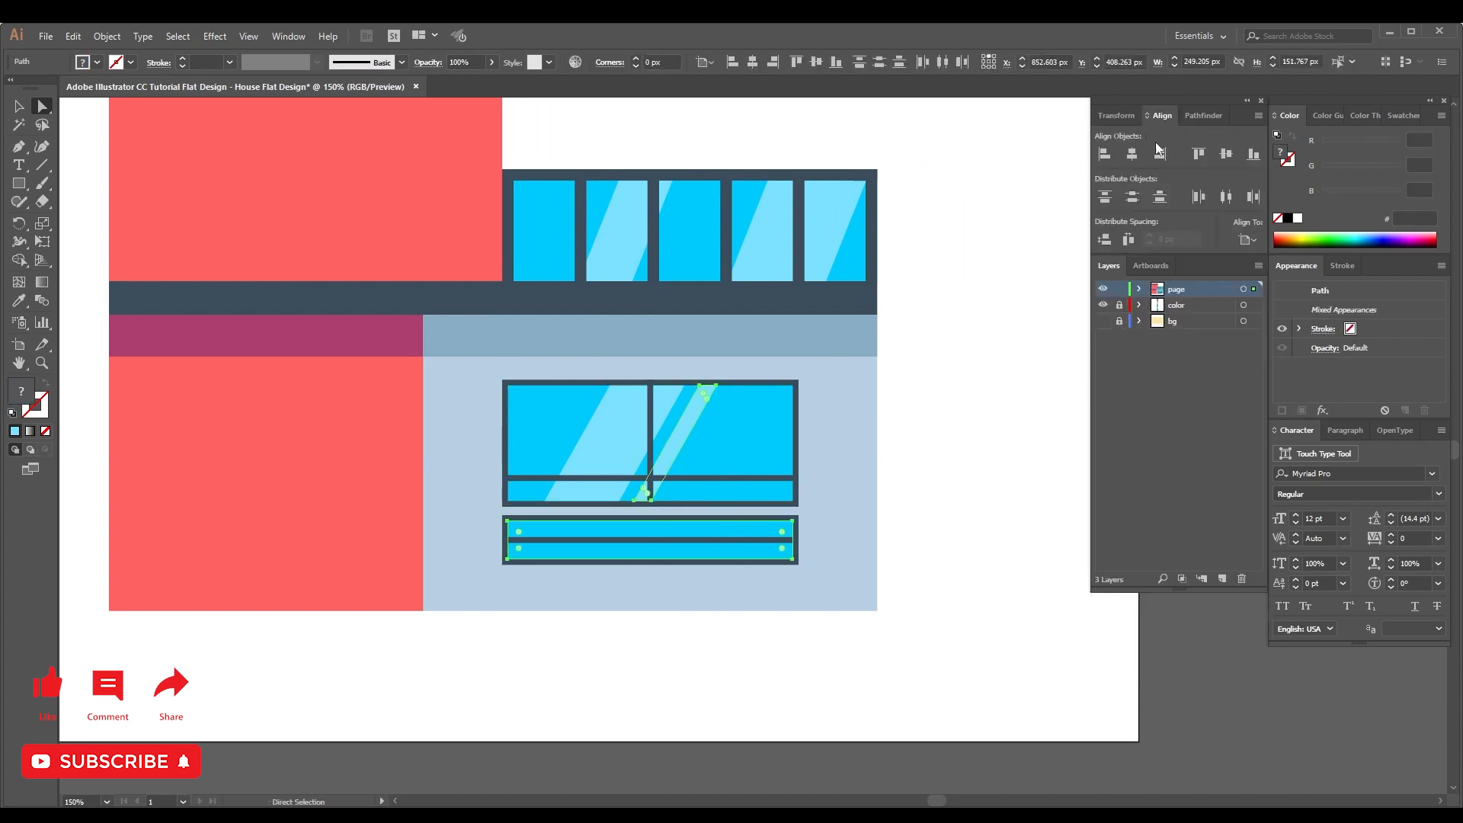
pyautogui.press('v')
pyautogui.click(1226, 154)
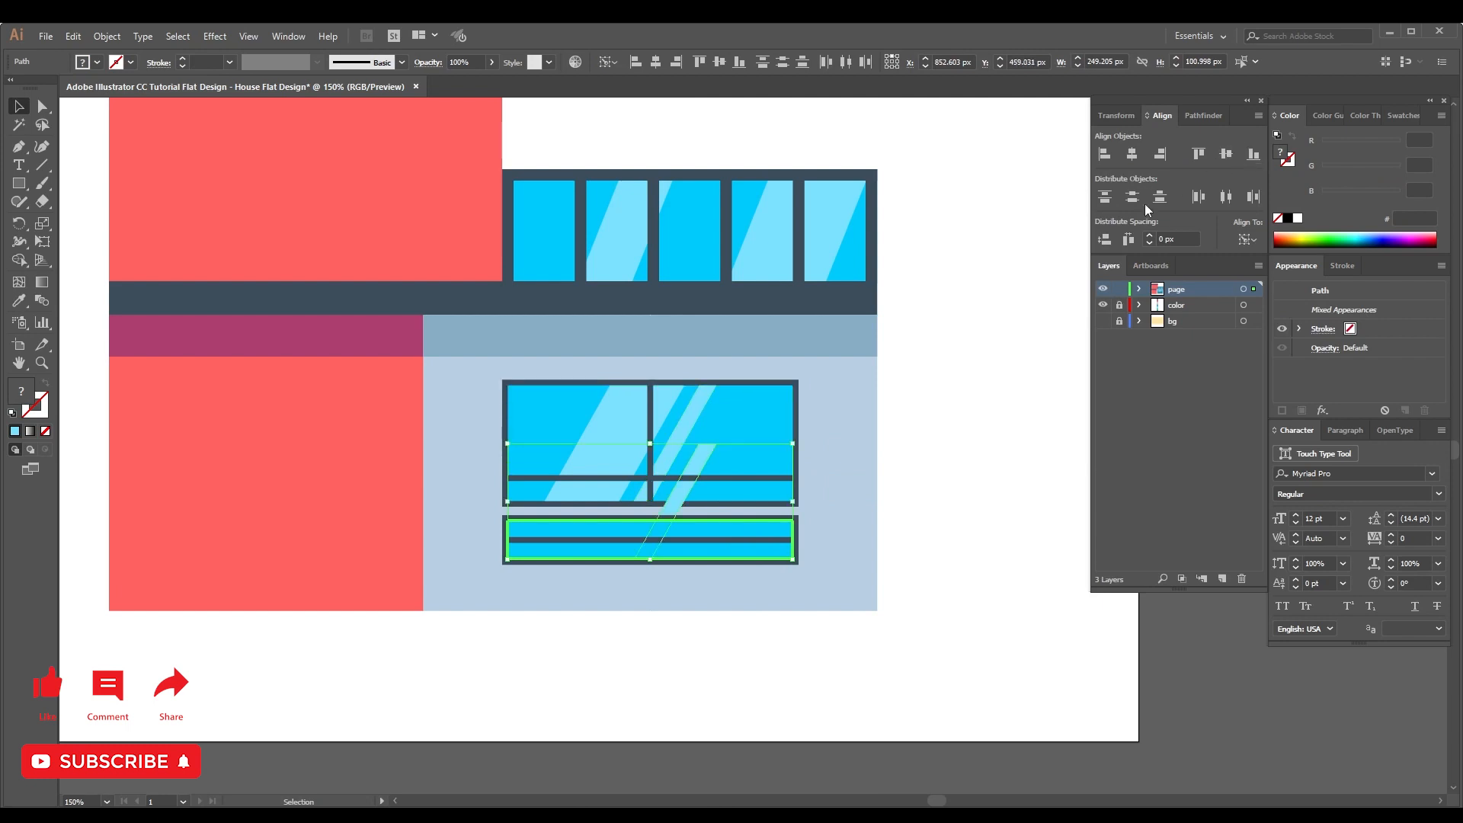
# Bring the copied narrow strip to the front so it overlaps the lower window.
pyautogui.click(868, 532)
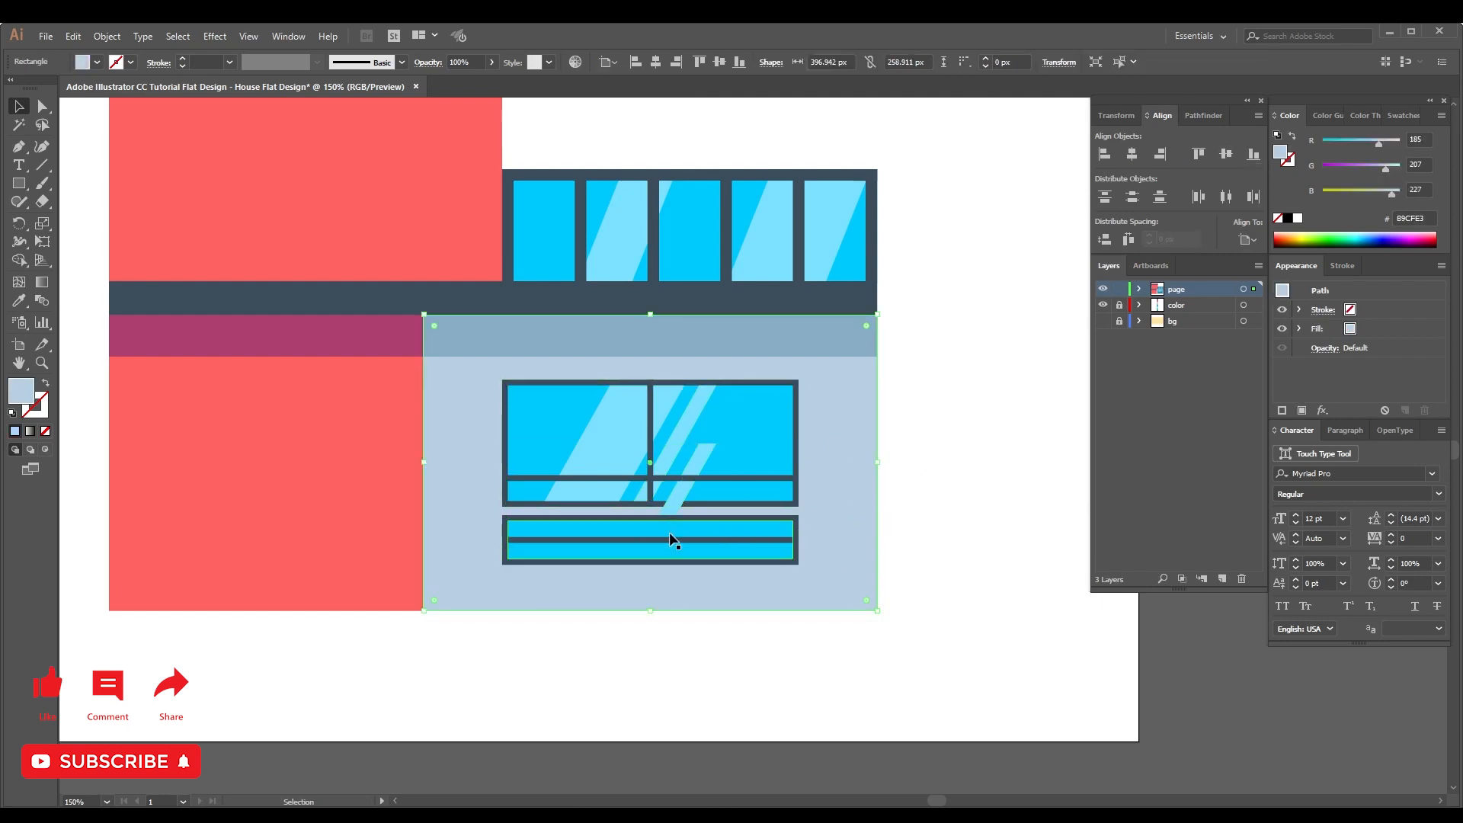
pyautogui.click(683, 496)
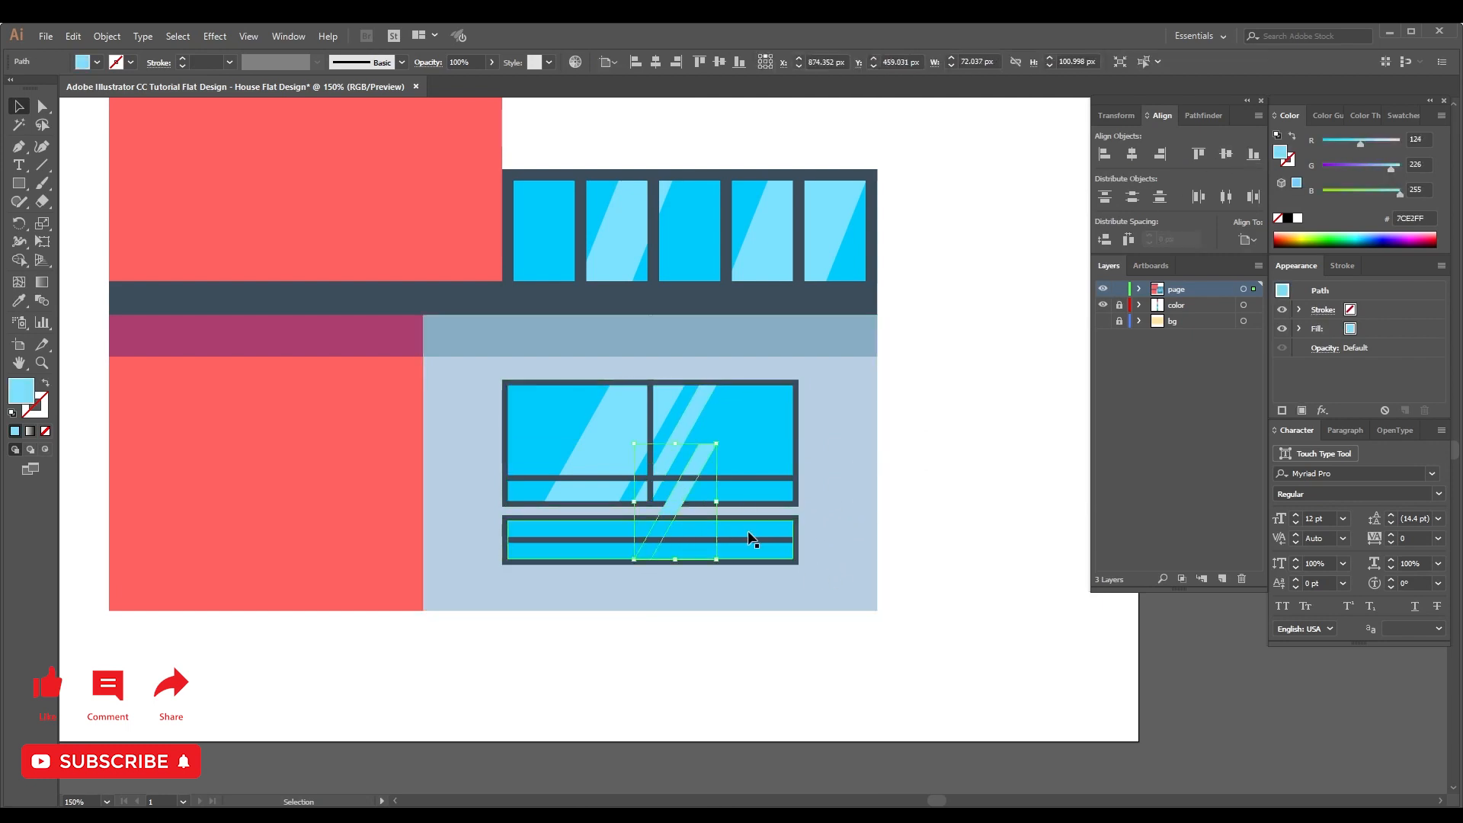
pyautogui.keyDown('shift'); pyautogui.click(697, 530); pyautogui.keyUp('shift')
pyautogui.hotkey('ctrl', 'shift', 'a')
pyautogui.press('z')
pyautogui.moveTo(447, 418); pyautogui.dragTo(1014, 664)
pyautogui.click(603, 372)
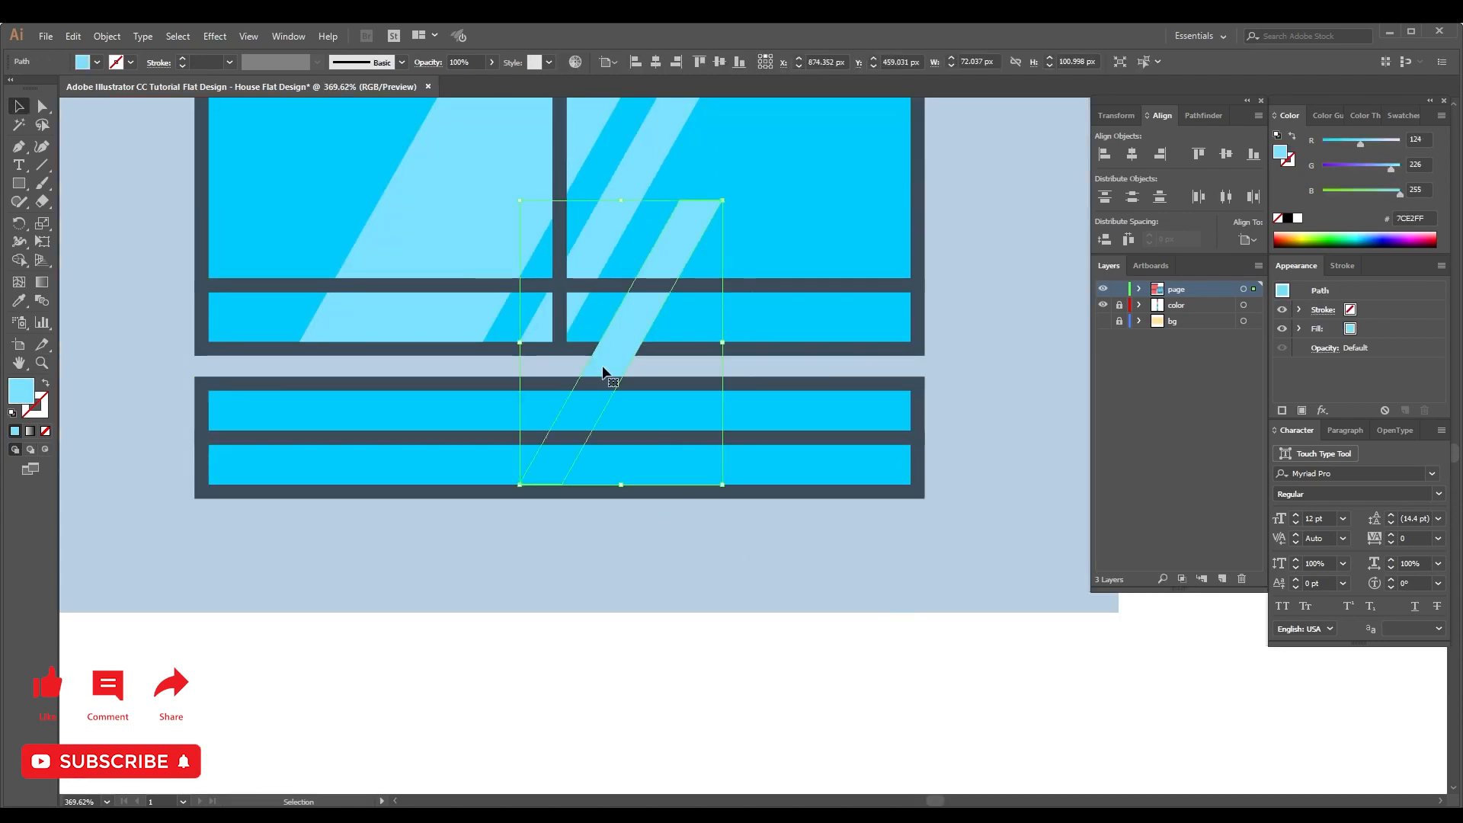
pyautogui.keyDown('shift'); pyautogui.click(642, 415); pyautogui.keyUp('shift')
pyautogui.click(945, 359)
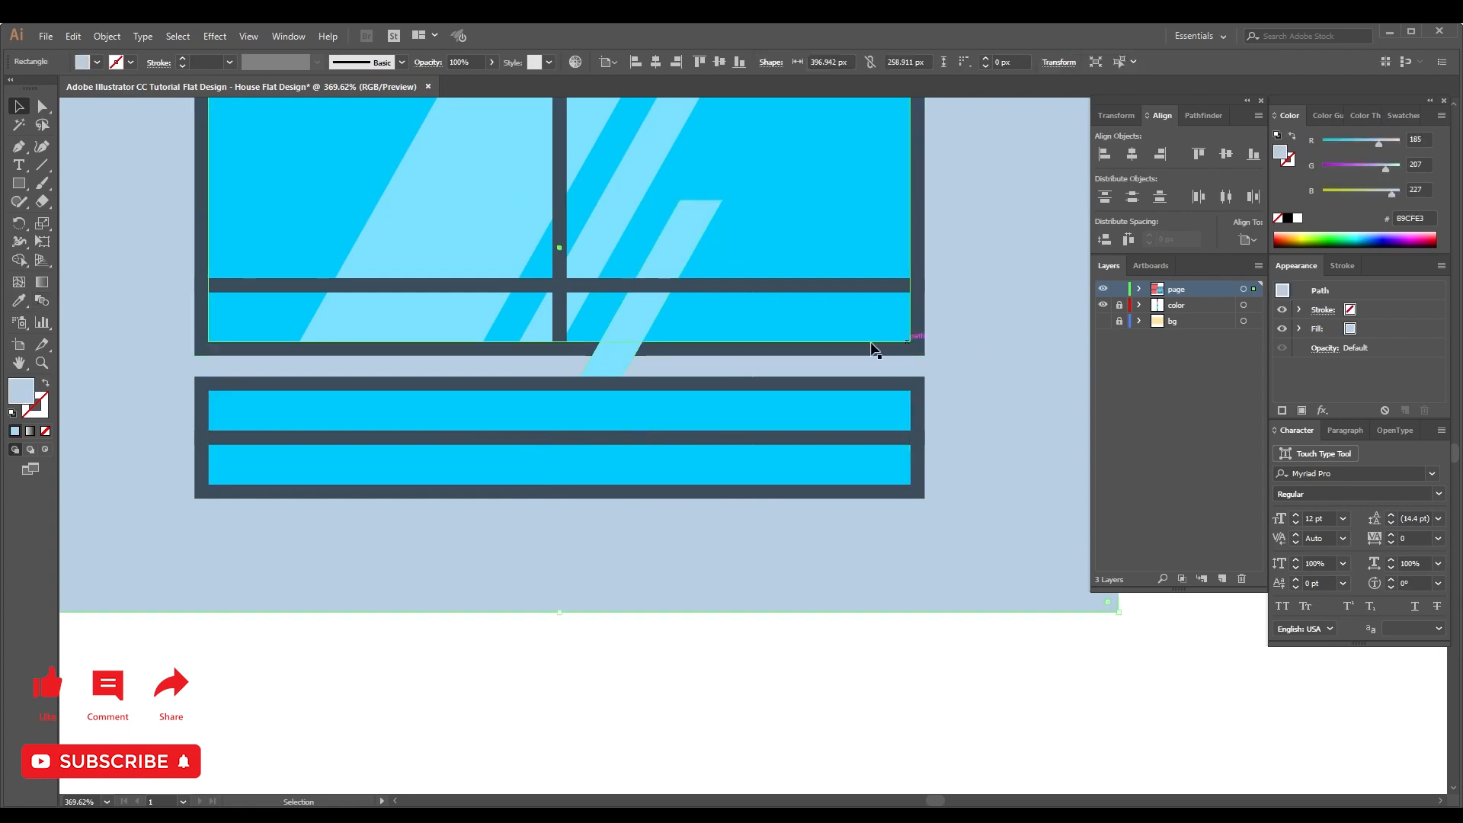
pyautogui.click(625, 354)
pyautogui.hotkey('ctrl', 'shift', ']')
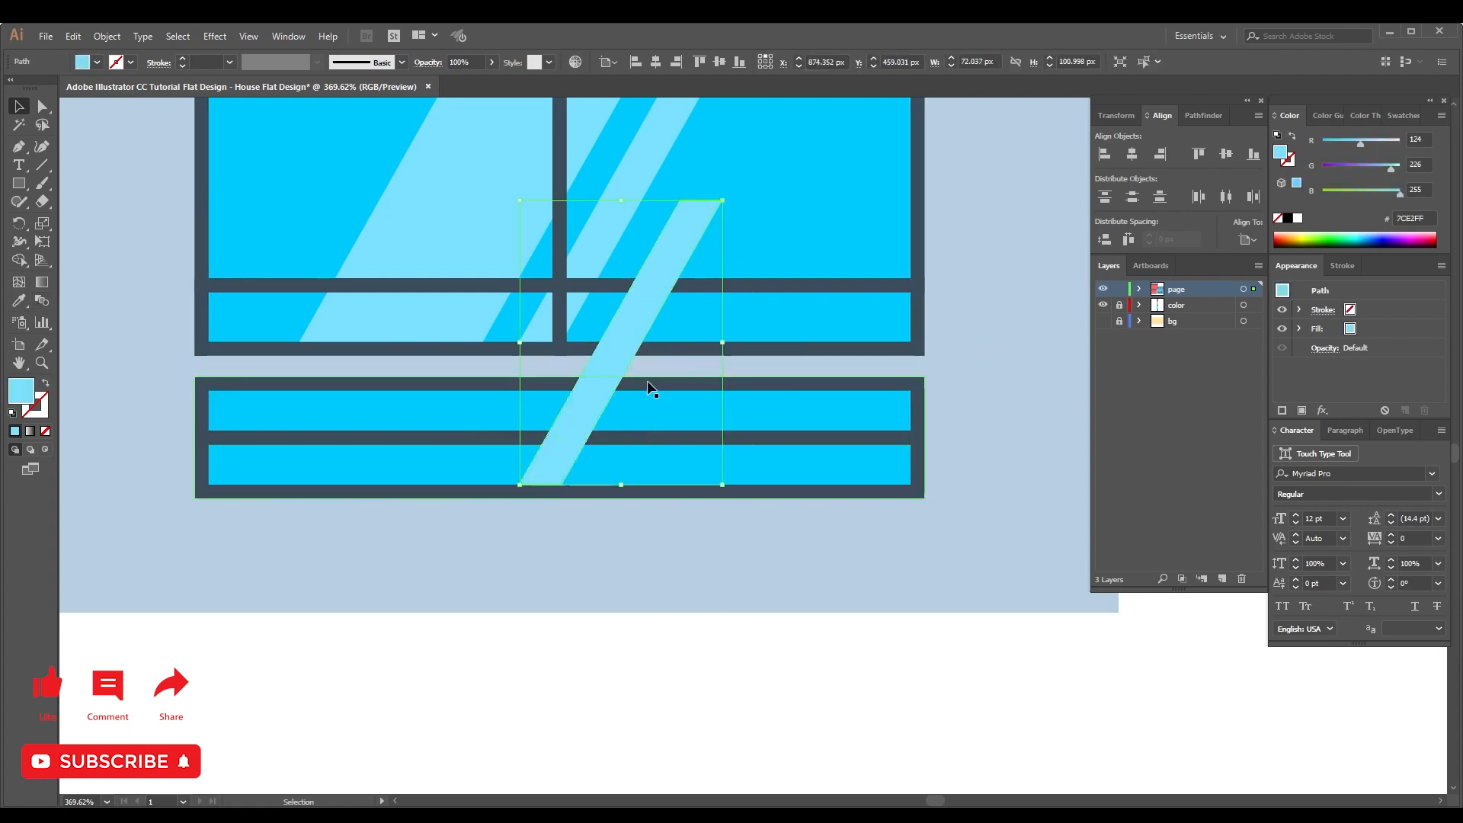
# Bring the lower window's horizontal bar in front of the reflection strip.
pyautogui.click(650, 415)
pyautogui.press('a')
pyautogui.click(639, 439)
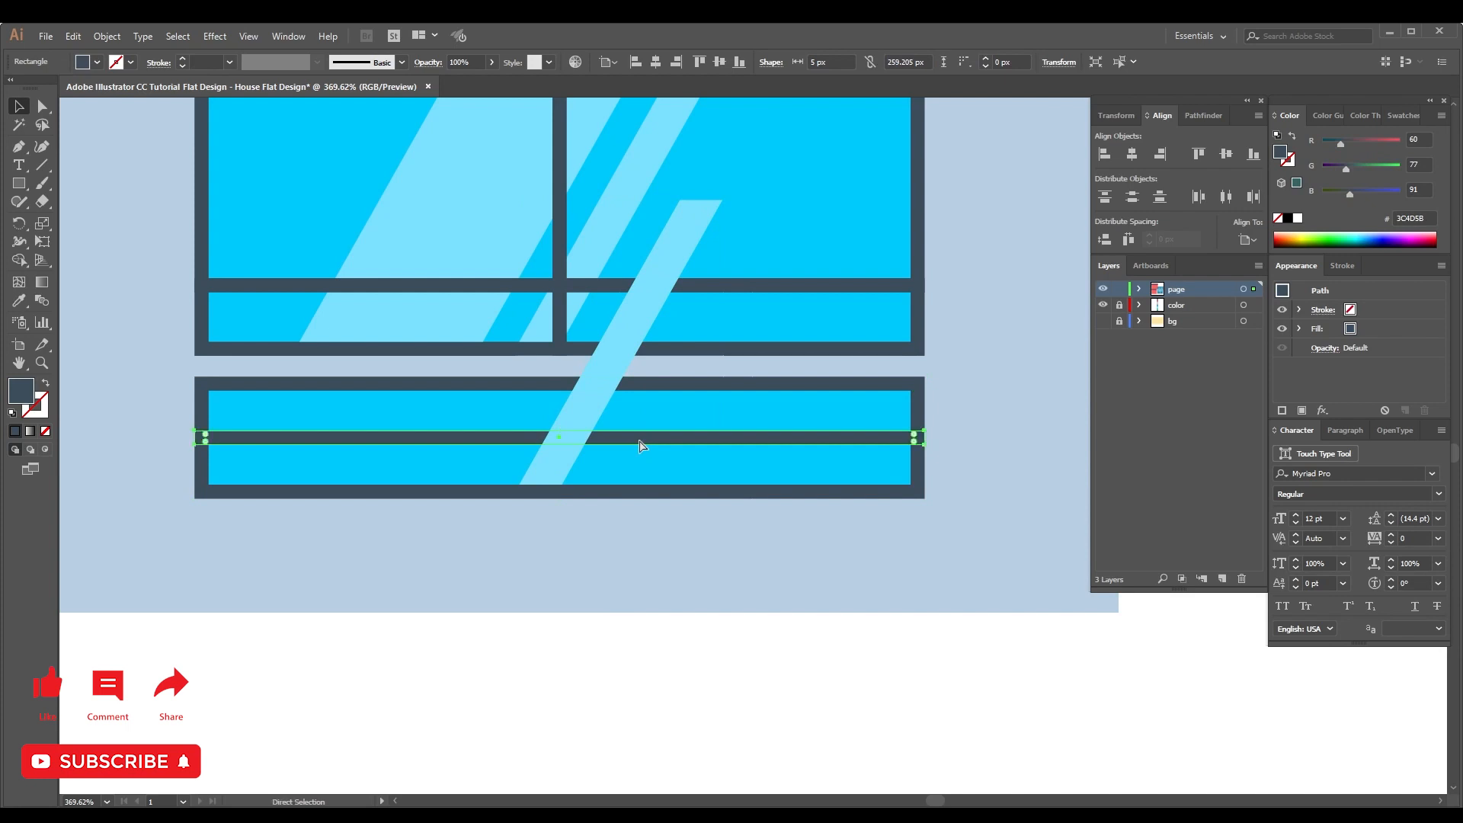
pyautogui.hotkey('ctrl', 'shift', ']')
# Try the strip about 65 px further right, squashed to the lower pane's height, and delete it.
pyautogui.click(591, 399)
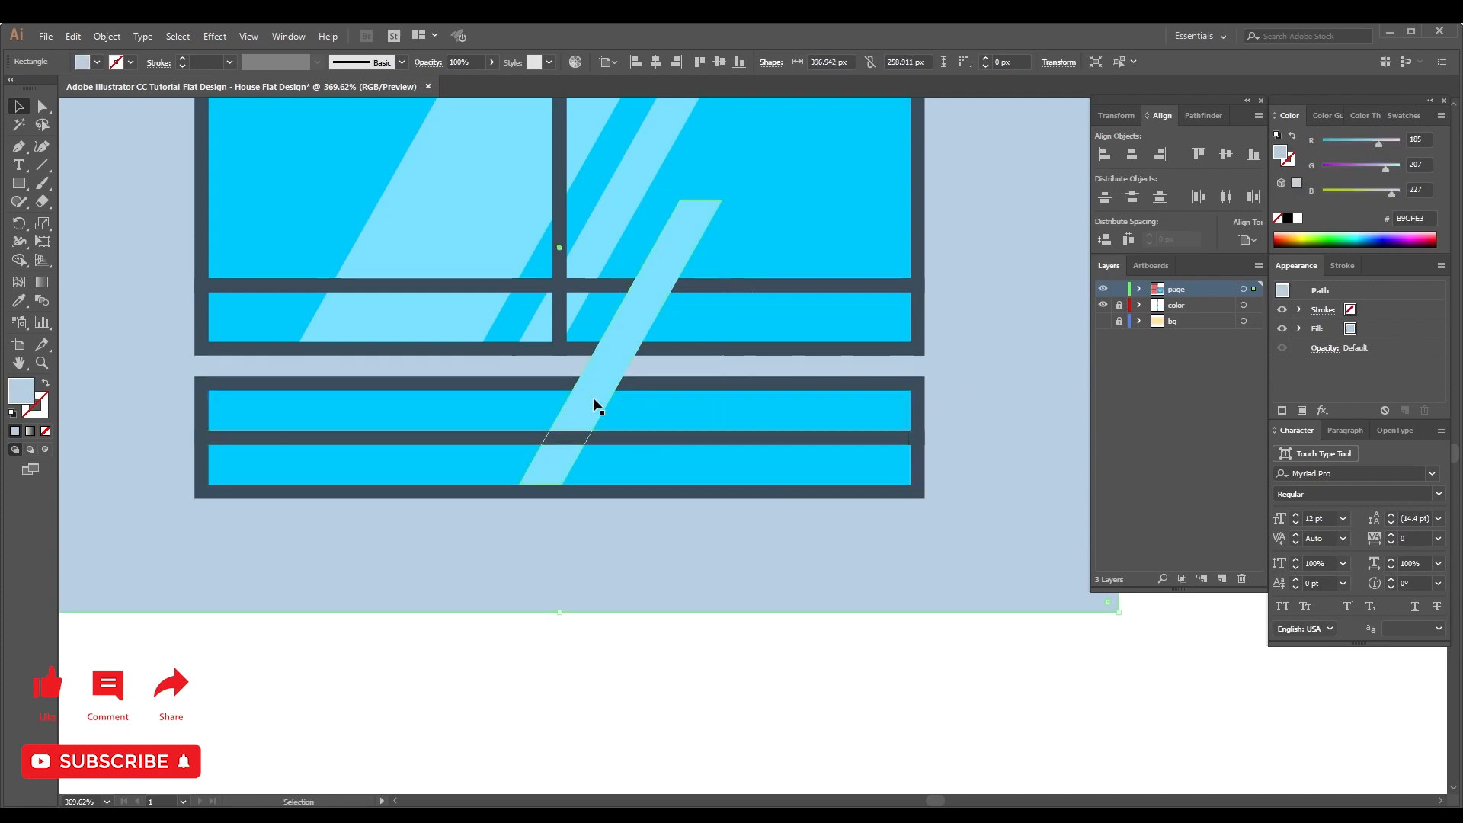
pyautogui.moveTo(591, 399); pyautogui.dragTo(775, 417)
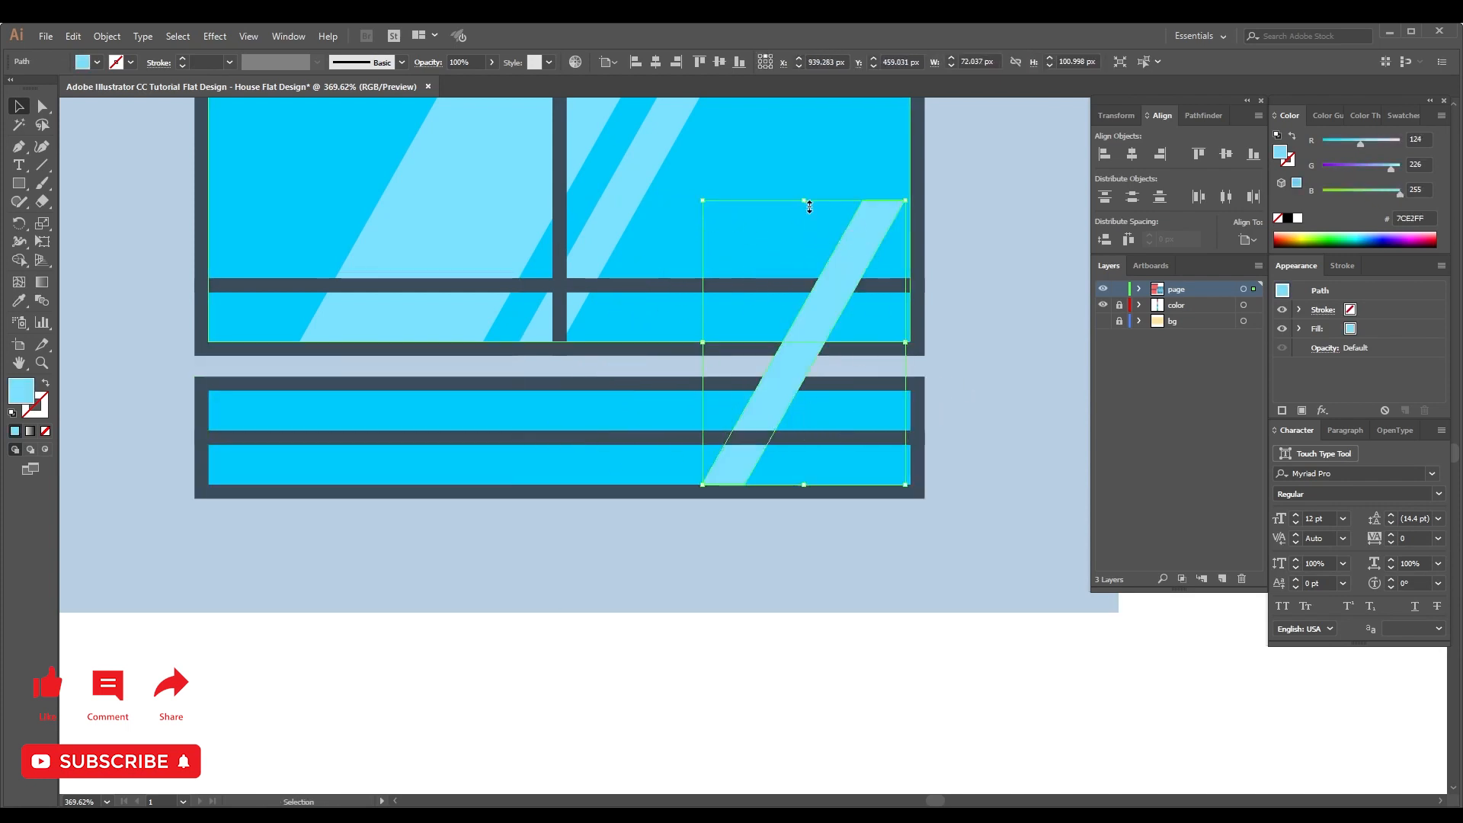
pyautogui.moveTo(804, 200); pyautogui.dragTo(803, 390)
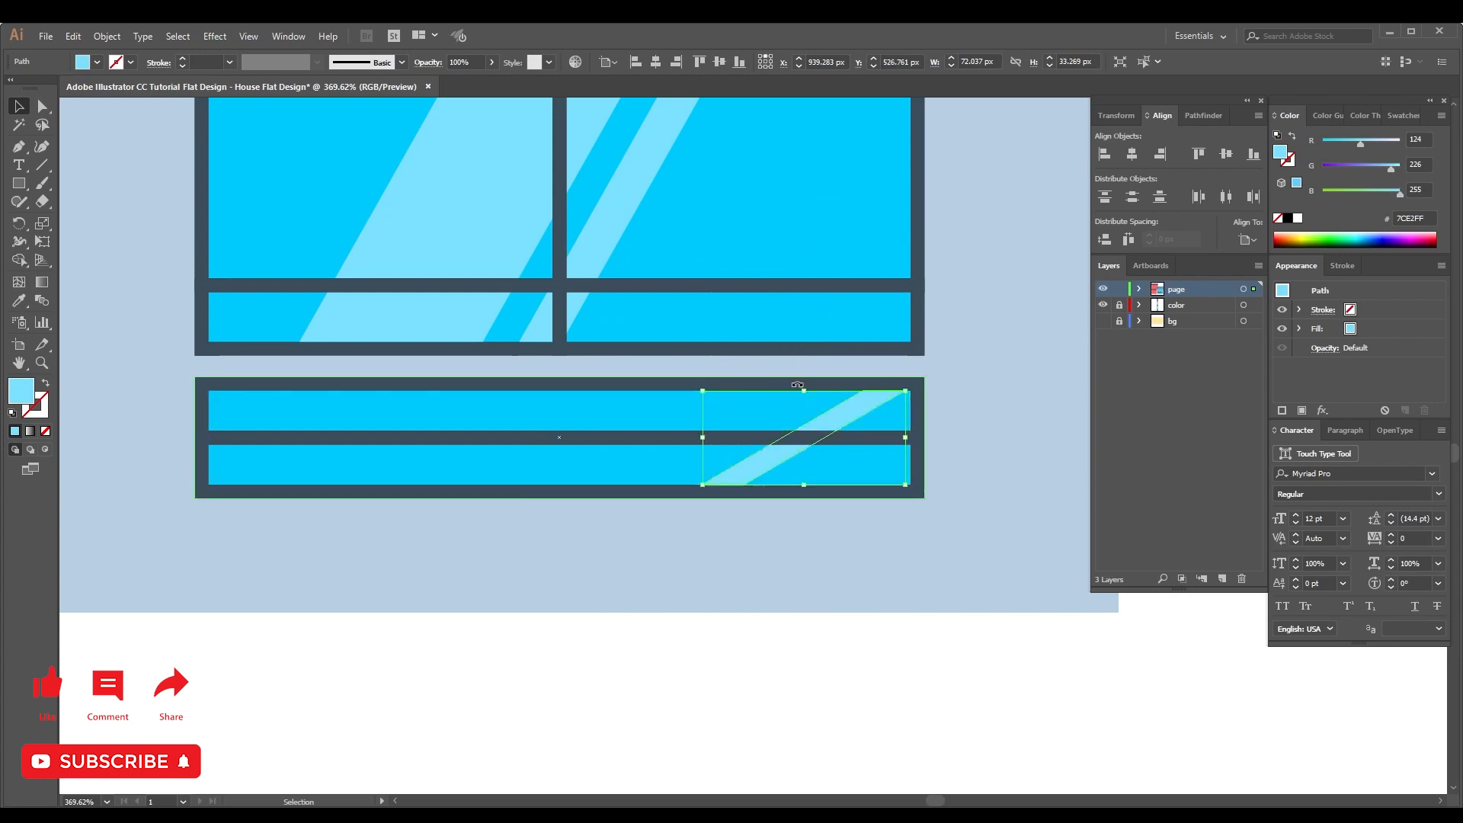
pyautogui.press('Delete')
pyautogui.hotkey('ctrl', '-')
pyautogui.hotkey('ctrl', '-')
pyautogui.hotkey('ctrl', '-')
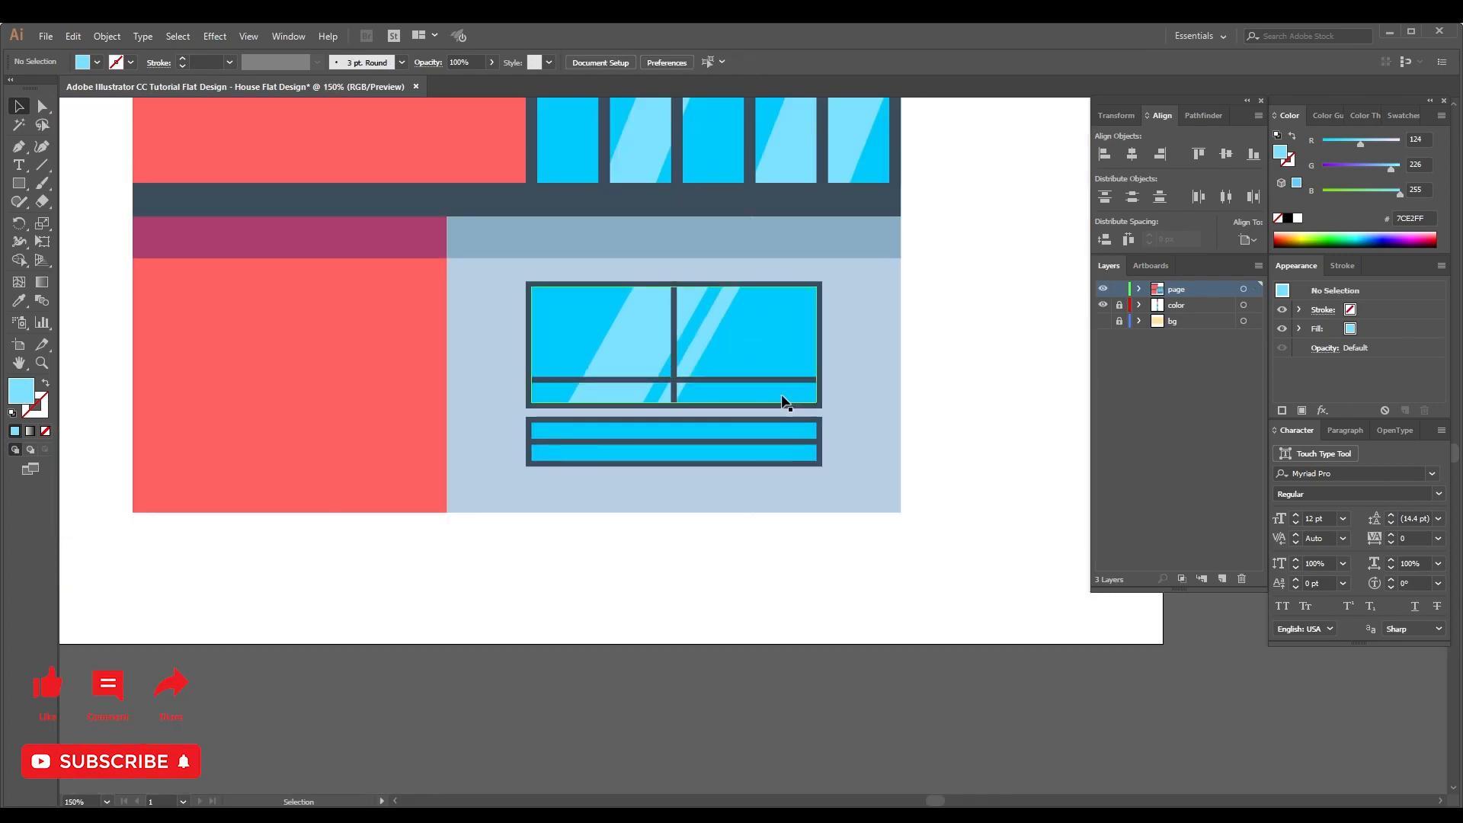
# Make a copy of the lower window's pane in the reflection's light blue and narrow it to the right half.
pyautogui.keyDown('ctrl'); pyautogui.click(784, 426); pyautogui.keyUp('ctrl')
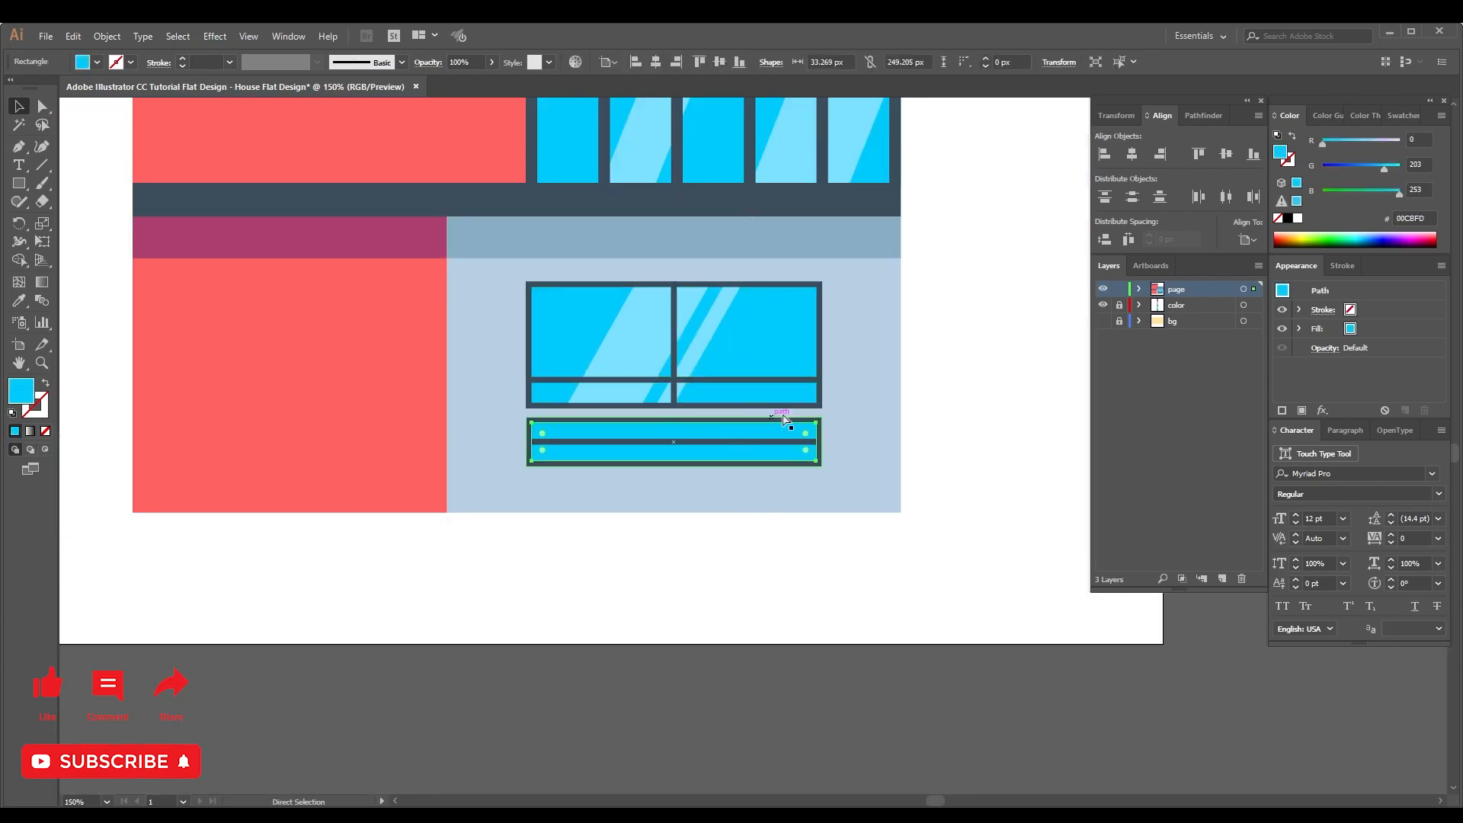
pyautogui.press('i')
pyautogui.click(717, 327)
pyautogui.press('v')
pyautogui.moveTo(532, 443); pyautogui.dragTo(673, 442)
# Slant the left edge of the lower window's light blue reflection by shifting its top-left corner about 18 px right.
pyautogui.hotkey('ctrl', '+')
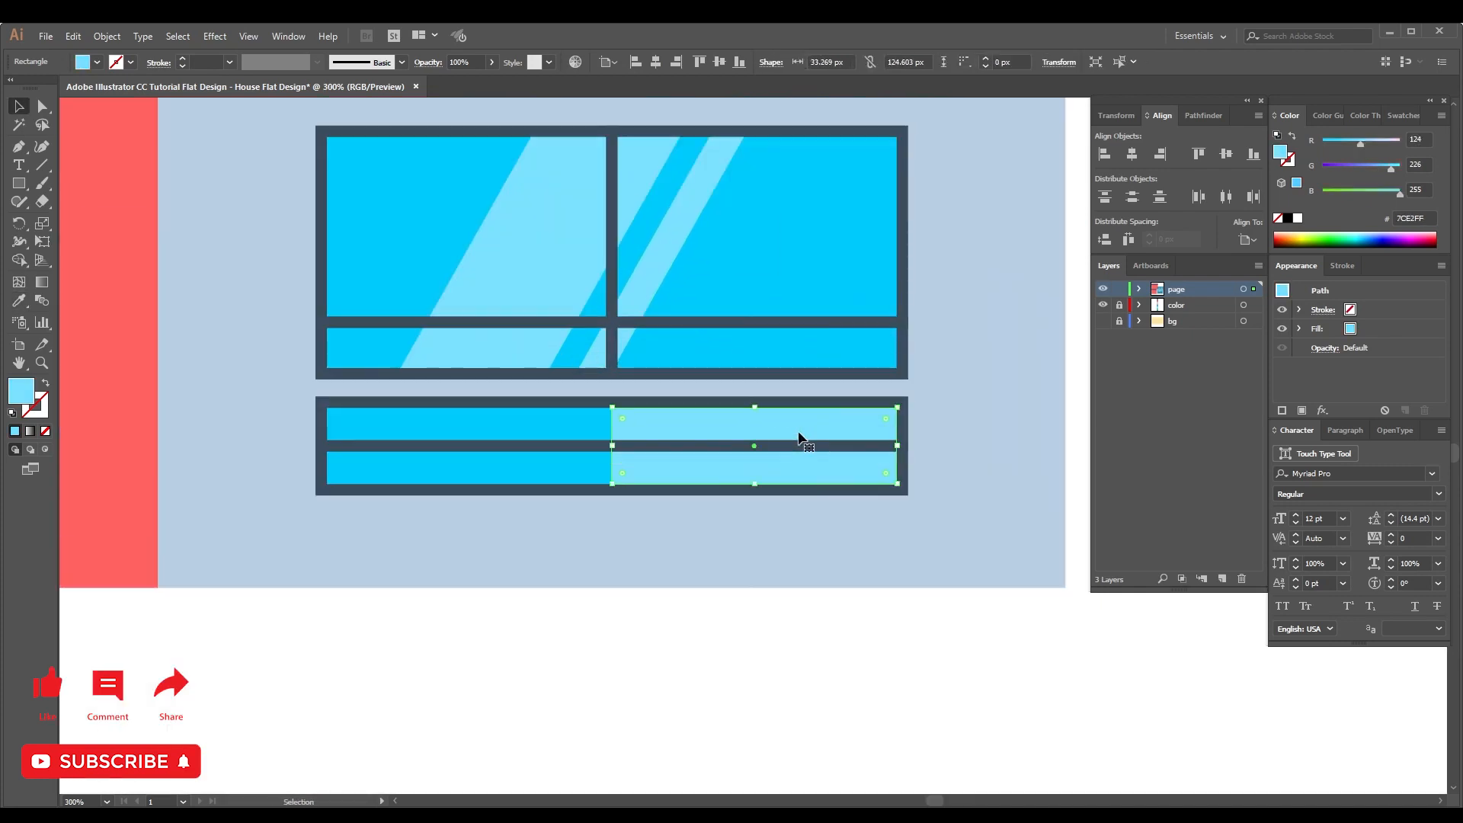
pyautogui.press('a')
pyautogui.click(613, 408)
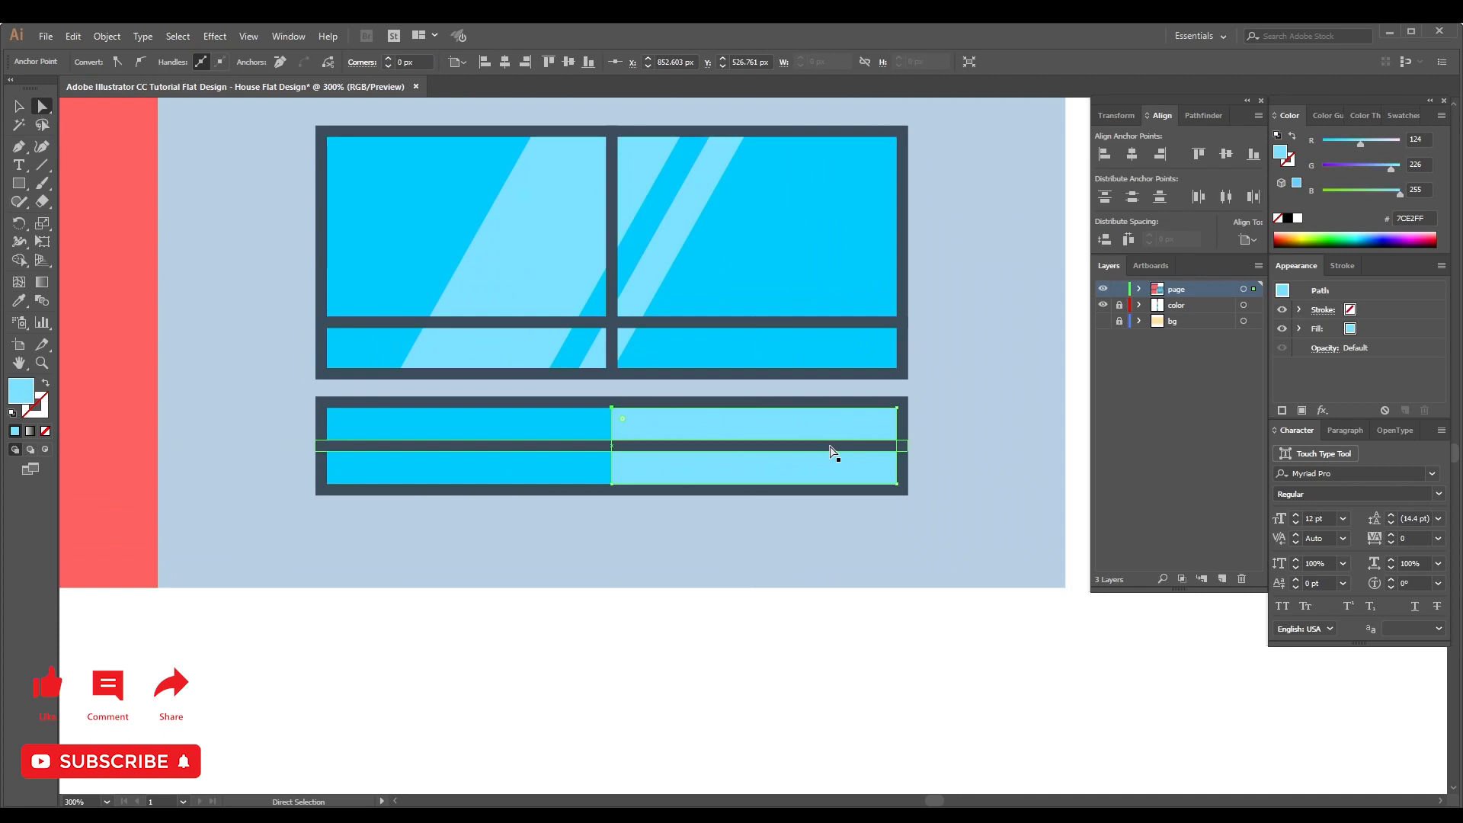
pyautogui.press('Right')
pyautogui.press('Right')
pyautogui.press('Right')
pyautogui.press('Right')
pyautogui.press('Right')
pyautogui.press('Right')
pyautogui.press('Right')
pyautogui.press('Right')
pyautogui.press('Right')
pyautogui.press('Right')
pyautogui.press('Right')
pyautogui.press('Right')
pyautogui.press('Right')
pyautogui.press('Right')
pyautogui.press('Right')
pyautogui.press('Right')
pyautogui.press('Right')
pyautogui.press('Right')
pyautogui.press('Right')
pyautogui.press('Right')
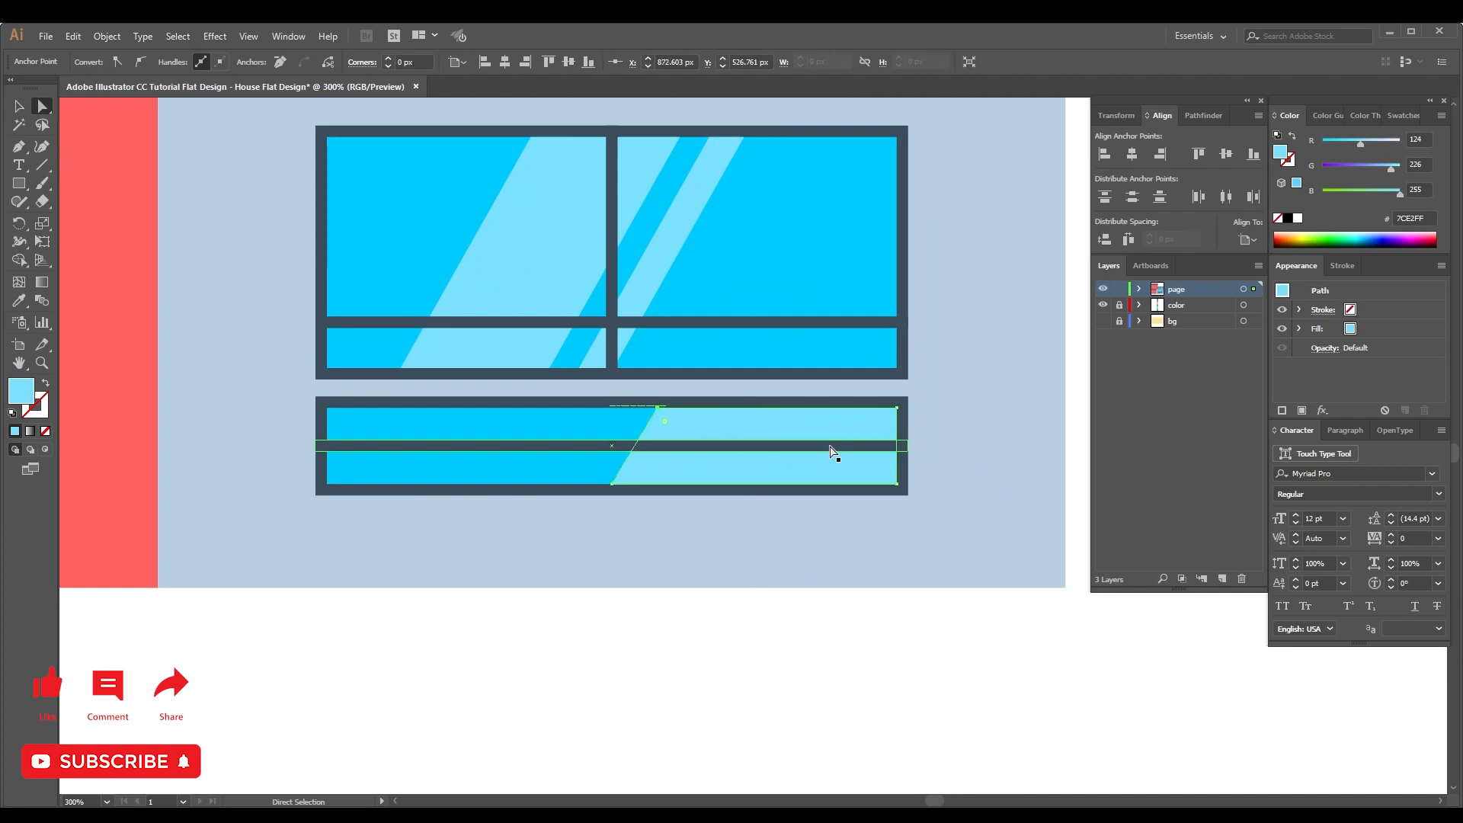
pyautogui.hotkey('ctrl', '-')
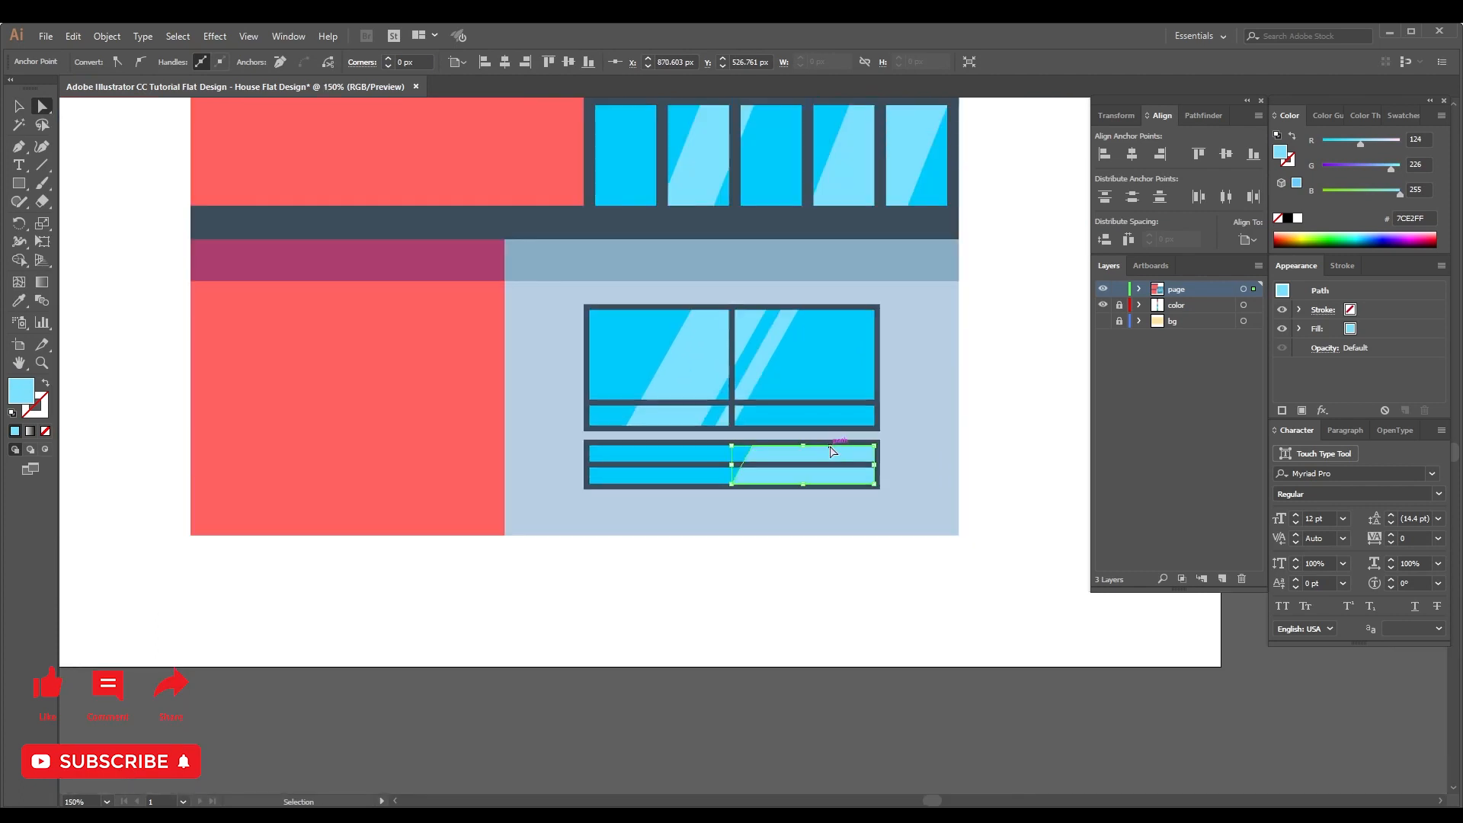
# Narrow the lower window's reflection by moving its left edge about 29 px right, keeping its right edge in place.
pyautogui.click(956, 441)
pyautogui.moveTo(957, 440); pyautogui.dragTo(831, 506)
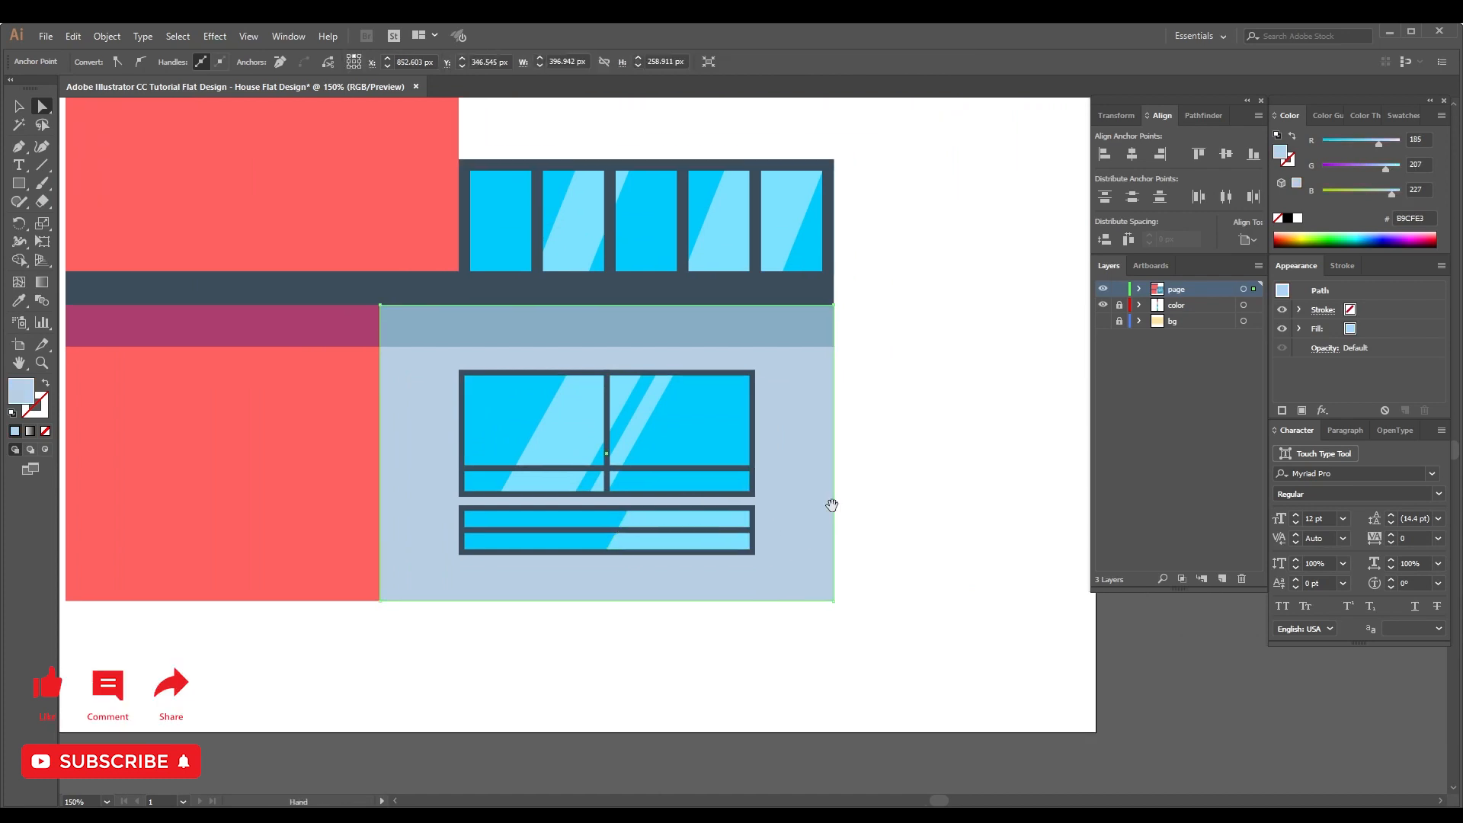
pyautogui.click(640, 521)
pyautogui.press('v')
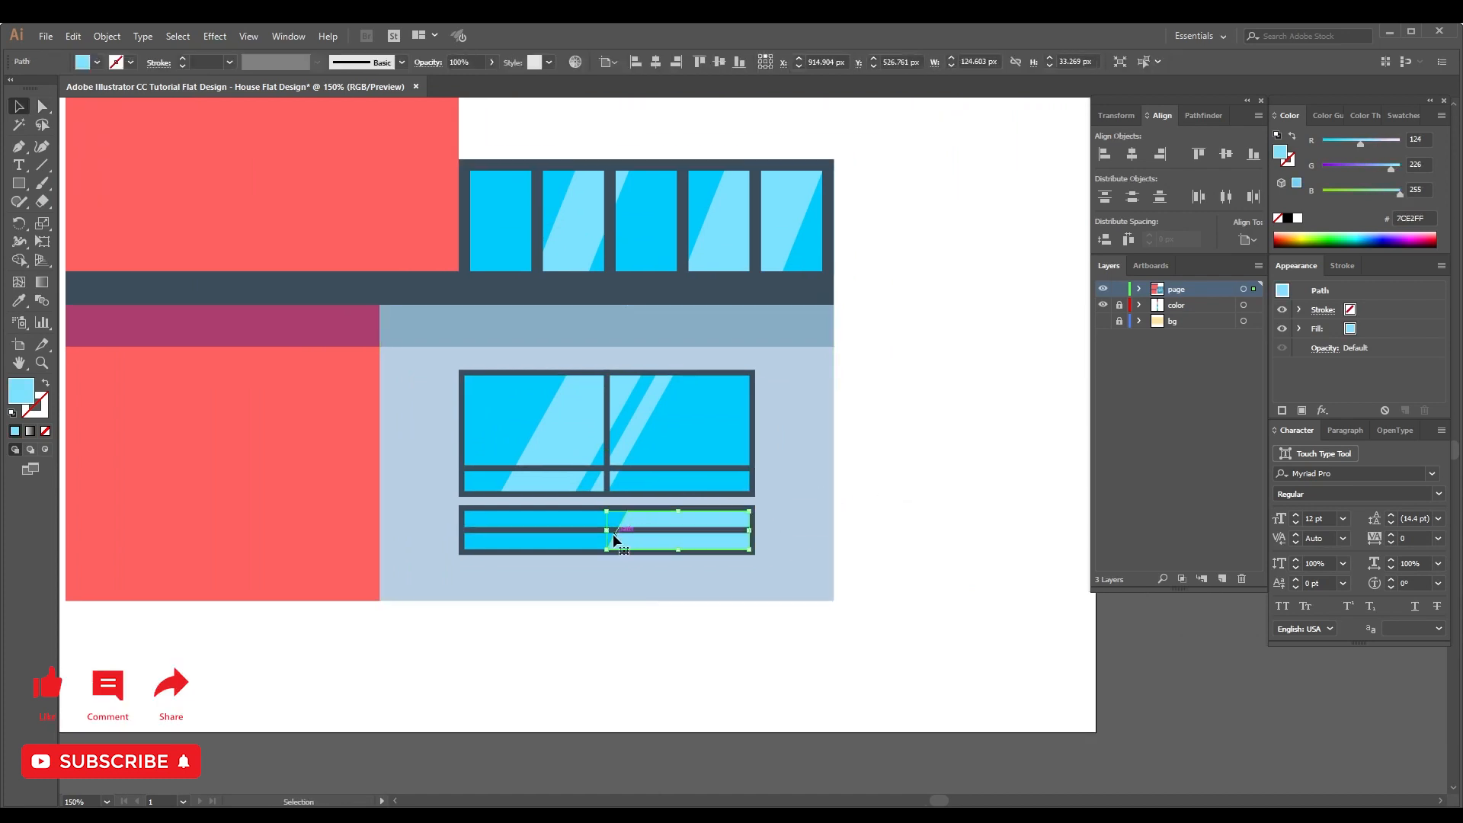
pyautogui.moveTo(611, 531); pyautogui.dragTo(644, 533)
pyautogui.click(958, 475)
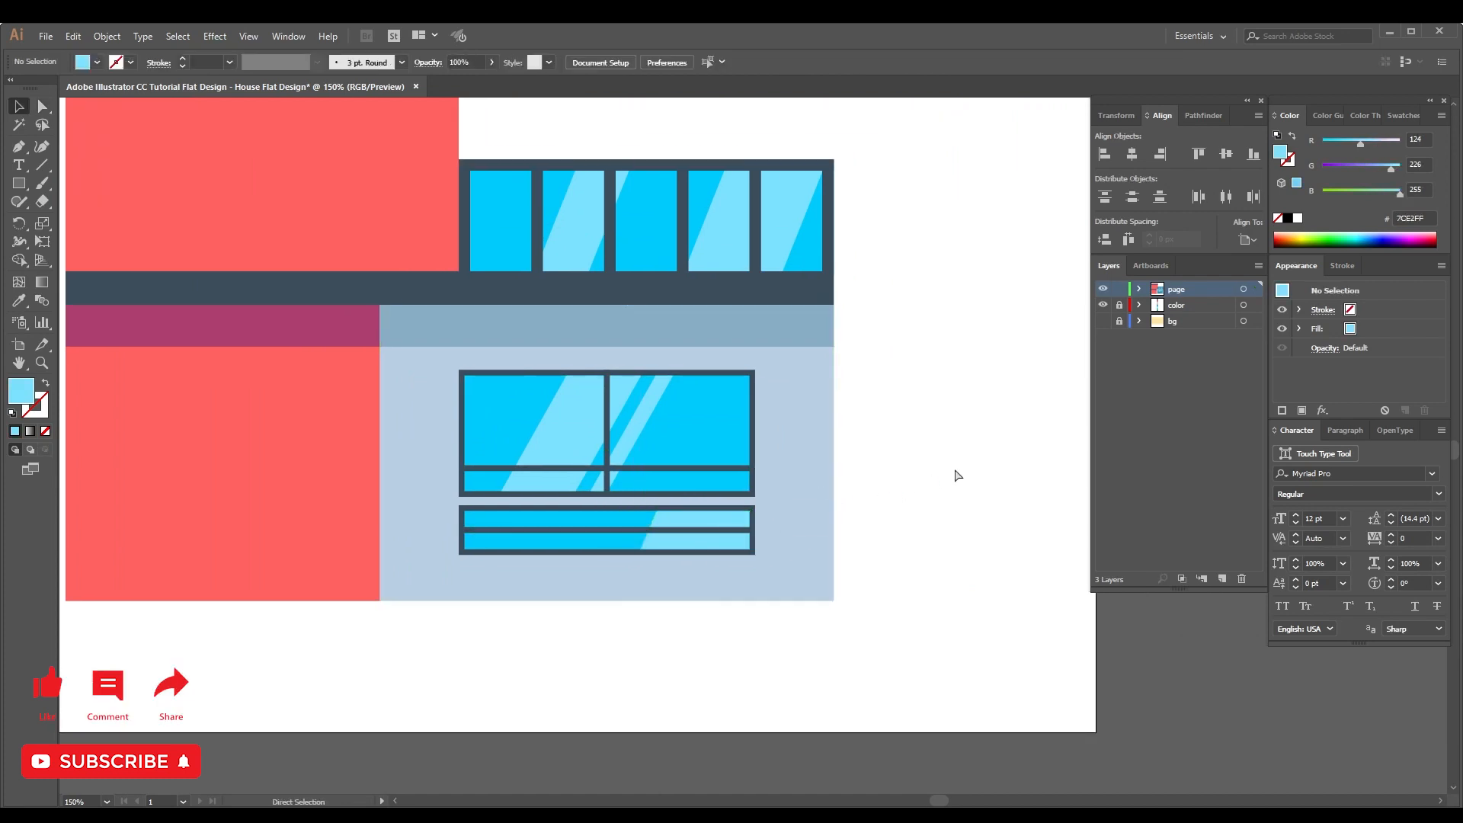
# Slant the lower reflection's left edge slightly more by shifting its top-left corner a few pixels right, and deselect it.
pyautogui.hotkey('ctrl', '-')
pyautogui.hotkey('ctrl', '-')
pyautogui.hotkey('ctrl', '-')
pyautogui.hotkey('ctrl', '=')
pyautogui.hotkey('ctrl', '=')
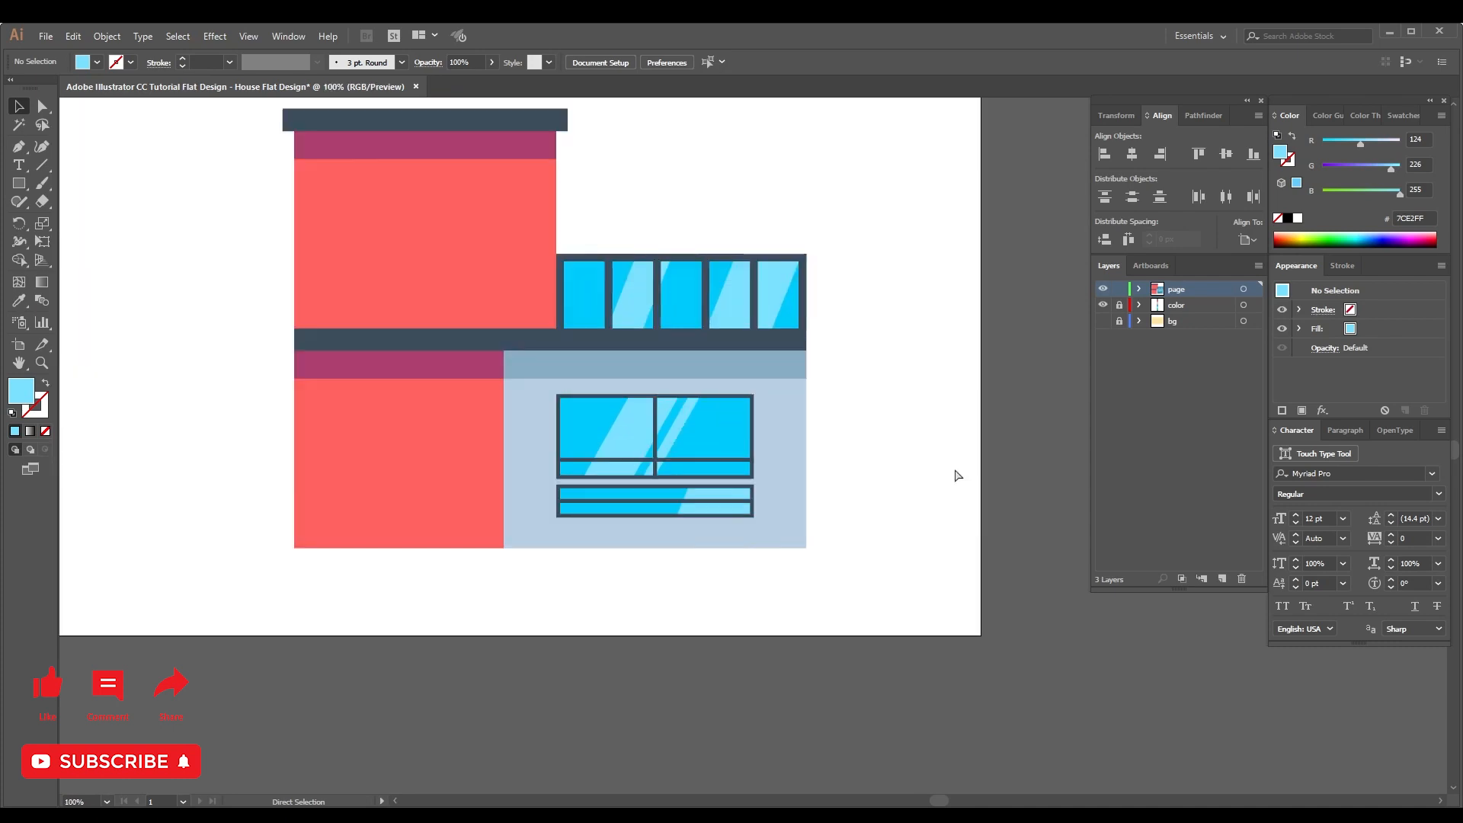
pyautogui.press('a')
pyautogui.click(689, 491)
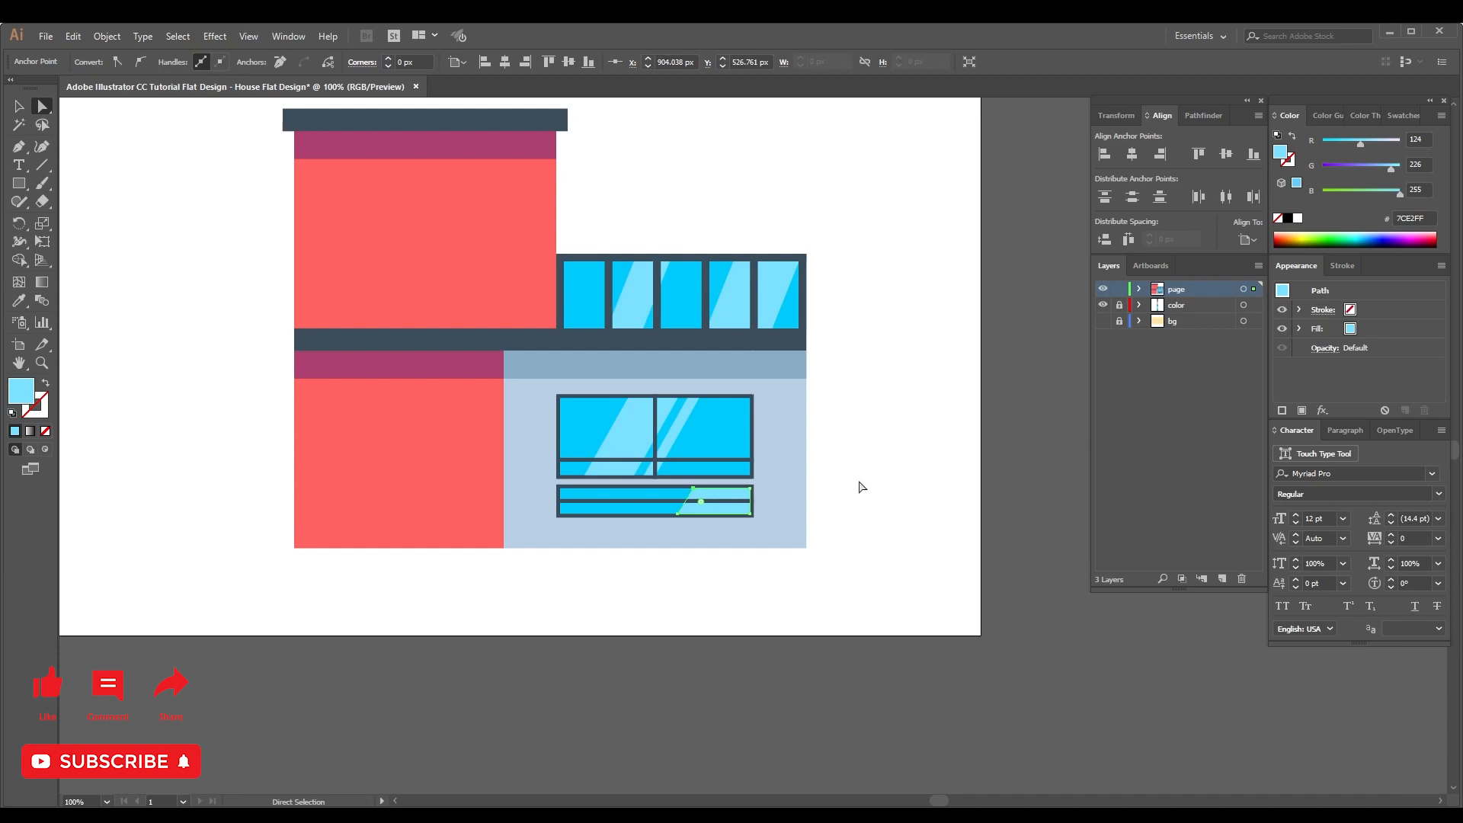
pyautogui.click(874, 476)
pyautogui.moveTo(558, 382); pyautogui.dragTo(726, 421)
pyautogui.press('v')
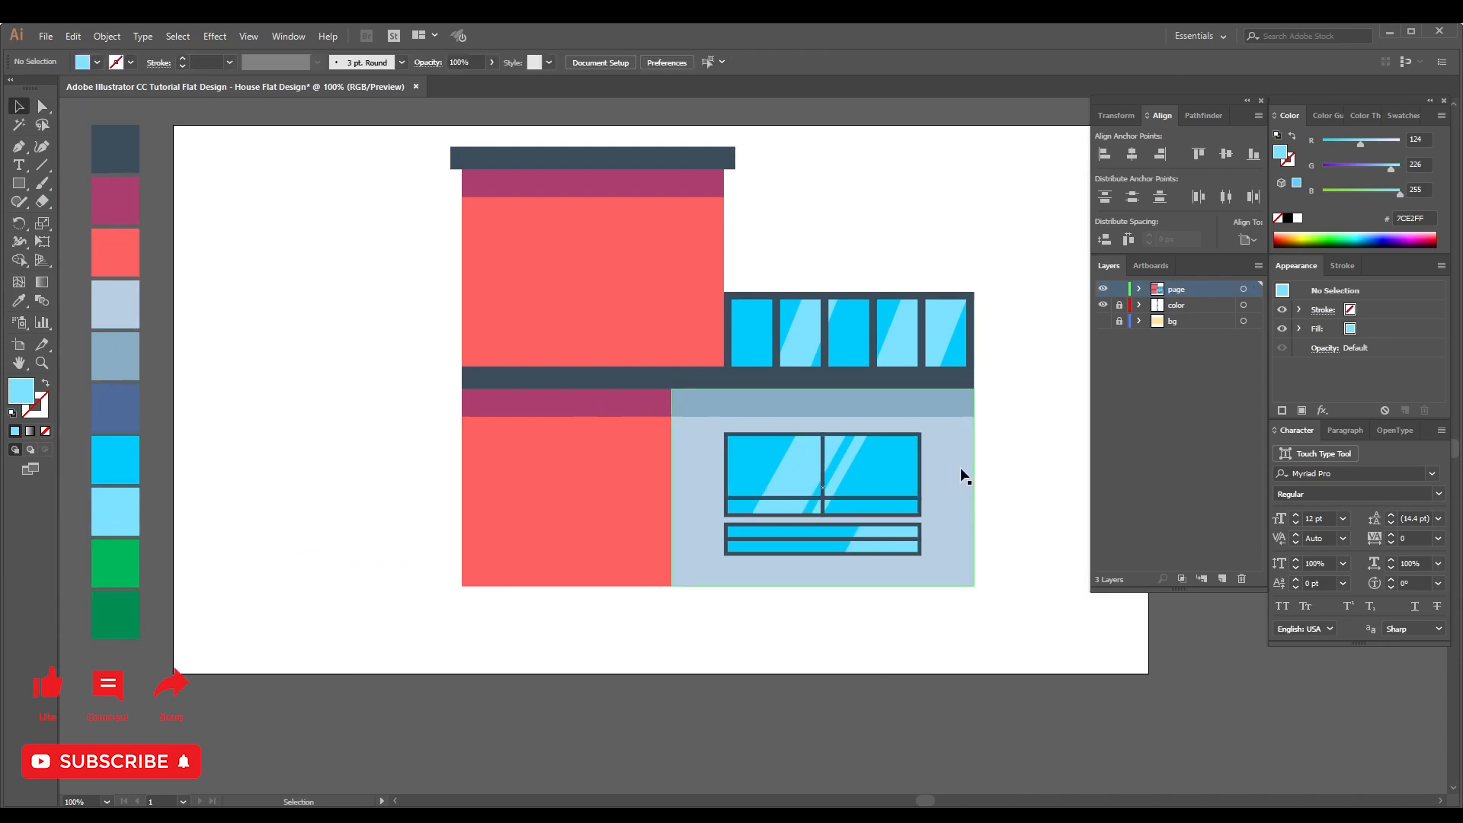
# Group all parts of the two ground-floor windows, leaving the light blue wall out of the group.
pyautogui.click(960, 468)
pyautogui.moveTo(999, 429); pyautogui.dragTo(762, 573)
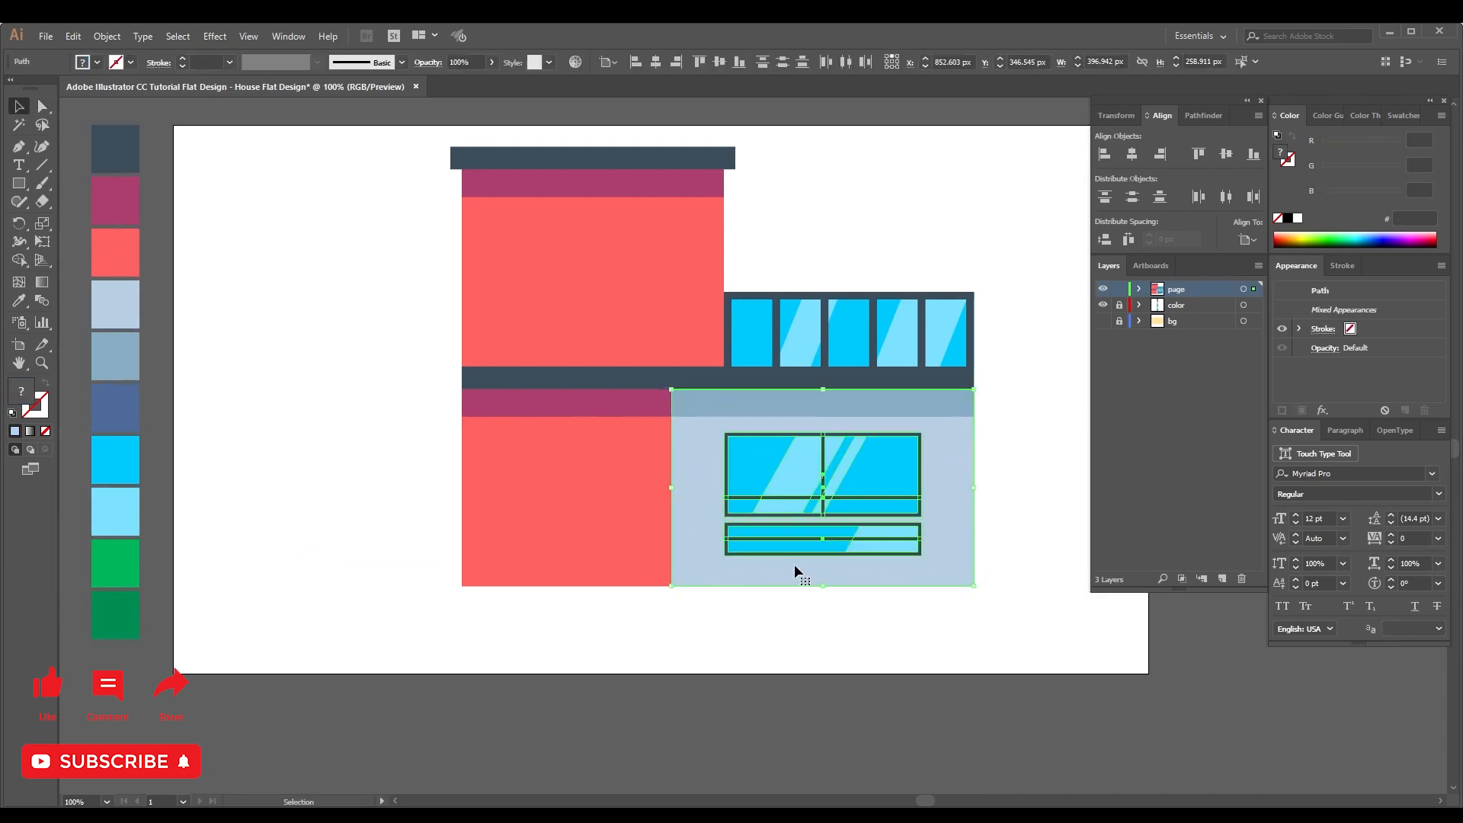
pyautogui.press('a')
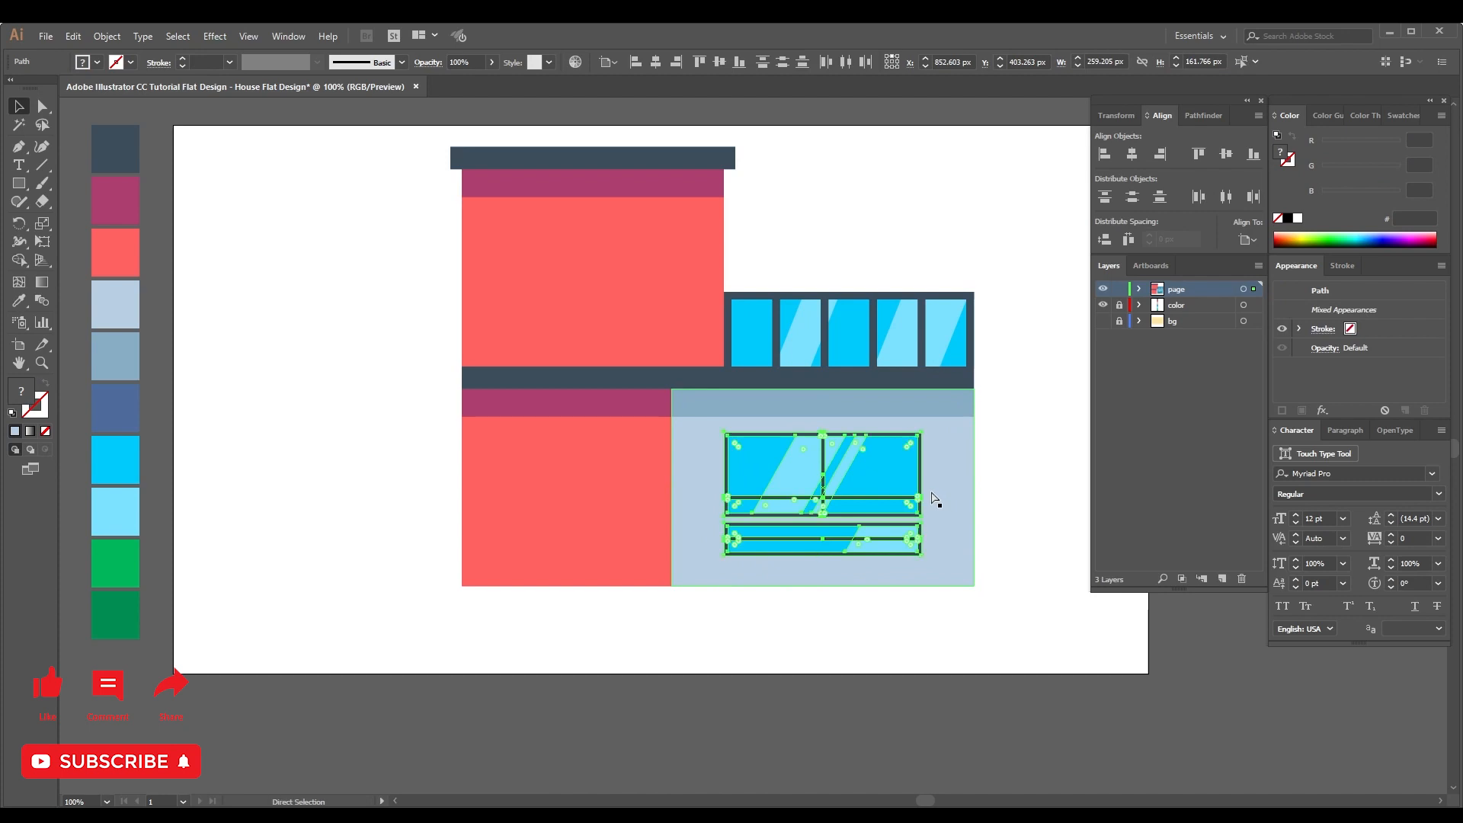
pyautogui.hotkey('ctrl', 'g')
# Copy the window group onto the upper red wall and centre it horizontally and vertically there.
pyautogui.moveTo(929, 499); pyautogui.dragTo(861, 451)
pyautogui.keyDown('shift'); pyautogui.click(652, 269); pyautogui.keyUp('shift')
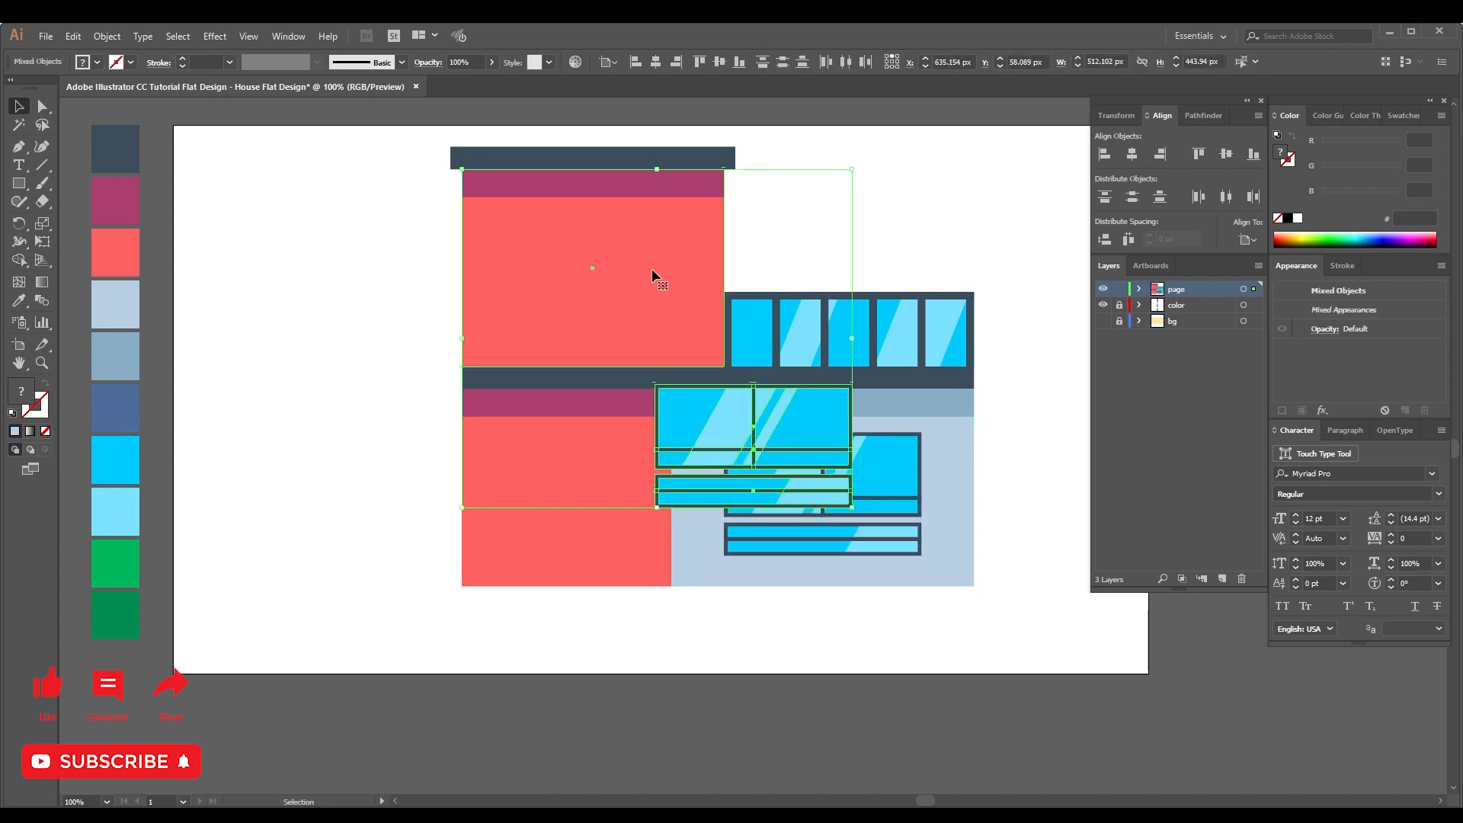
pyautogui.click(657, 64)
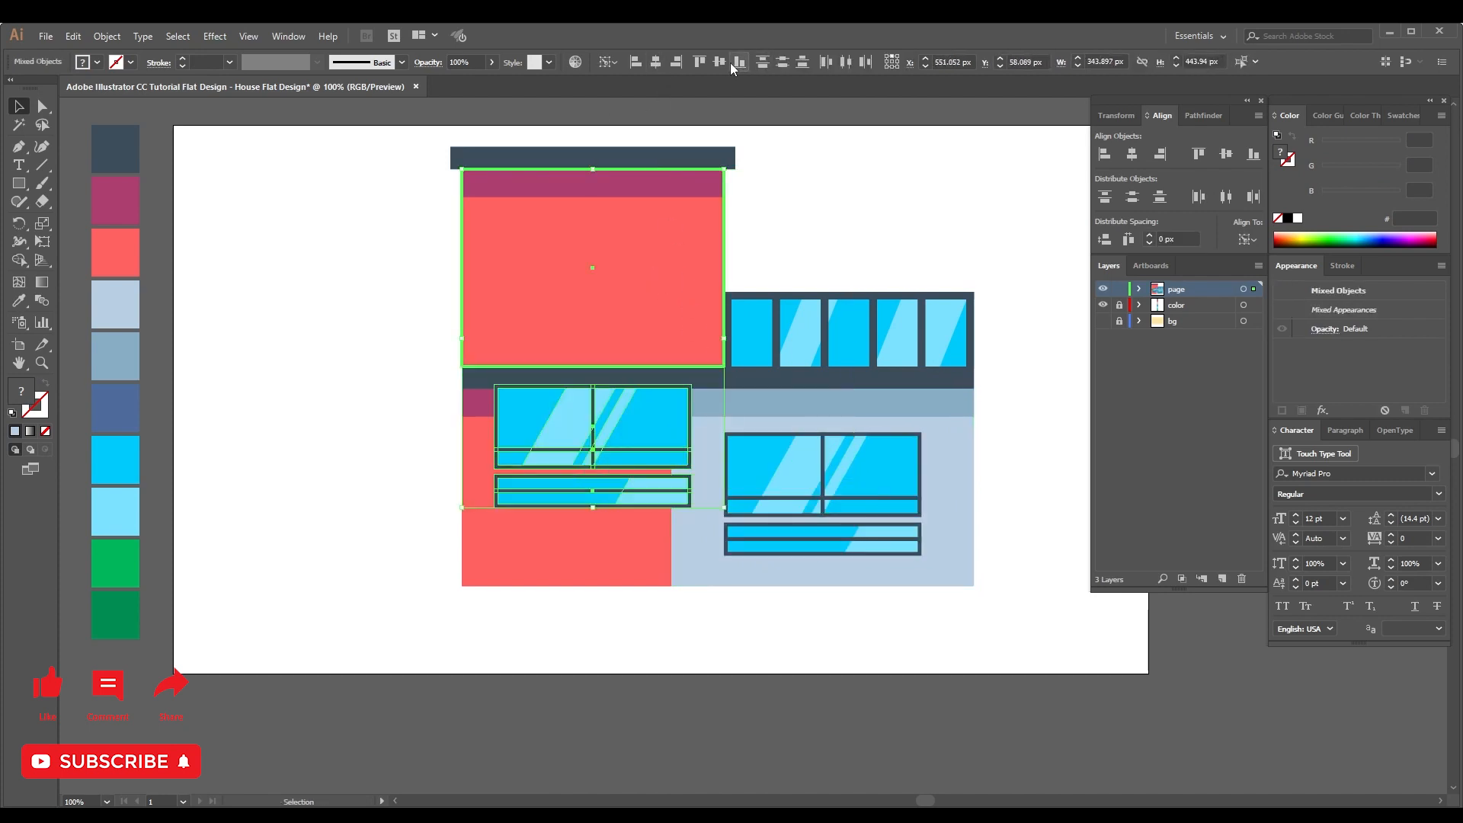
pyautogui.click(719, 63)
pyautogui.click(800, 187)
pyautogui.moveTo(800, 187); pyautogui.dragTo(740, 267)
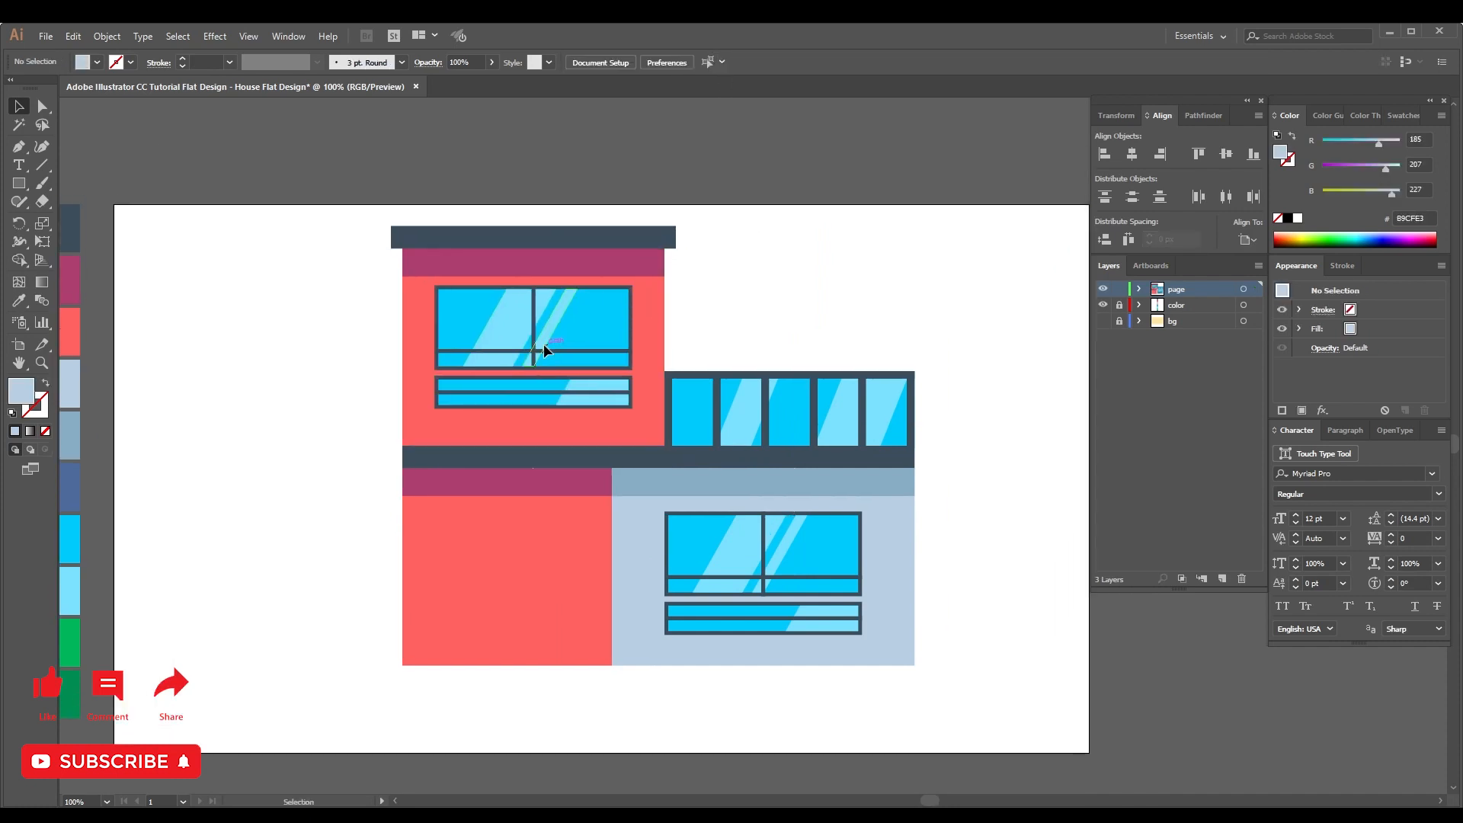
# Shrink the upper wall's window copy proportionally to about 164 by 102 px and shift it slightly right.
pyautogui.click(544, 351)
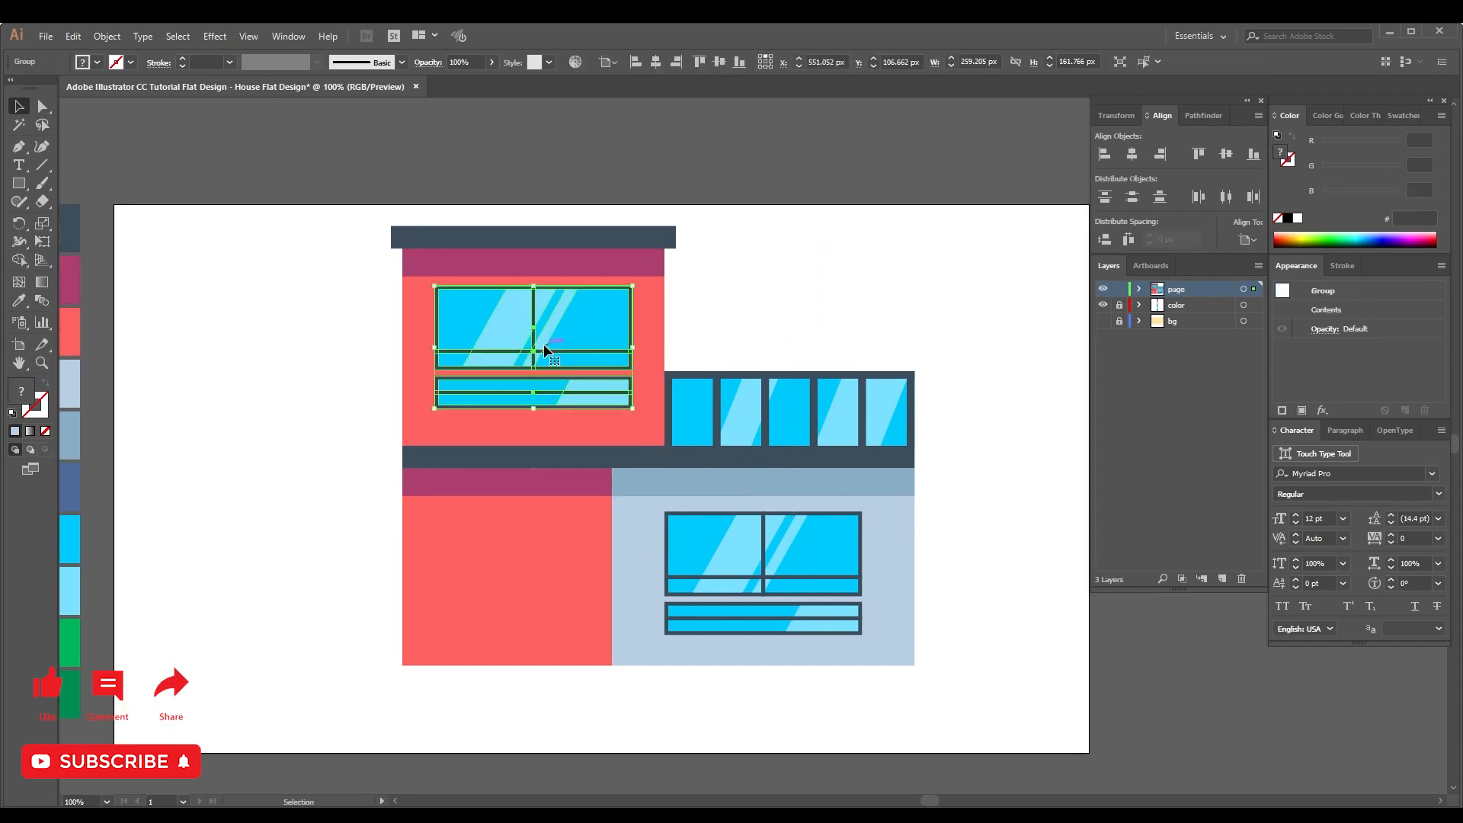
pyautogui.moveTo(434, 348); pyautogui.dragTo(507, 347)
pyautogui.click(710, 301)
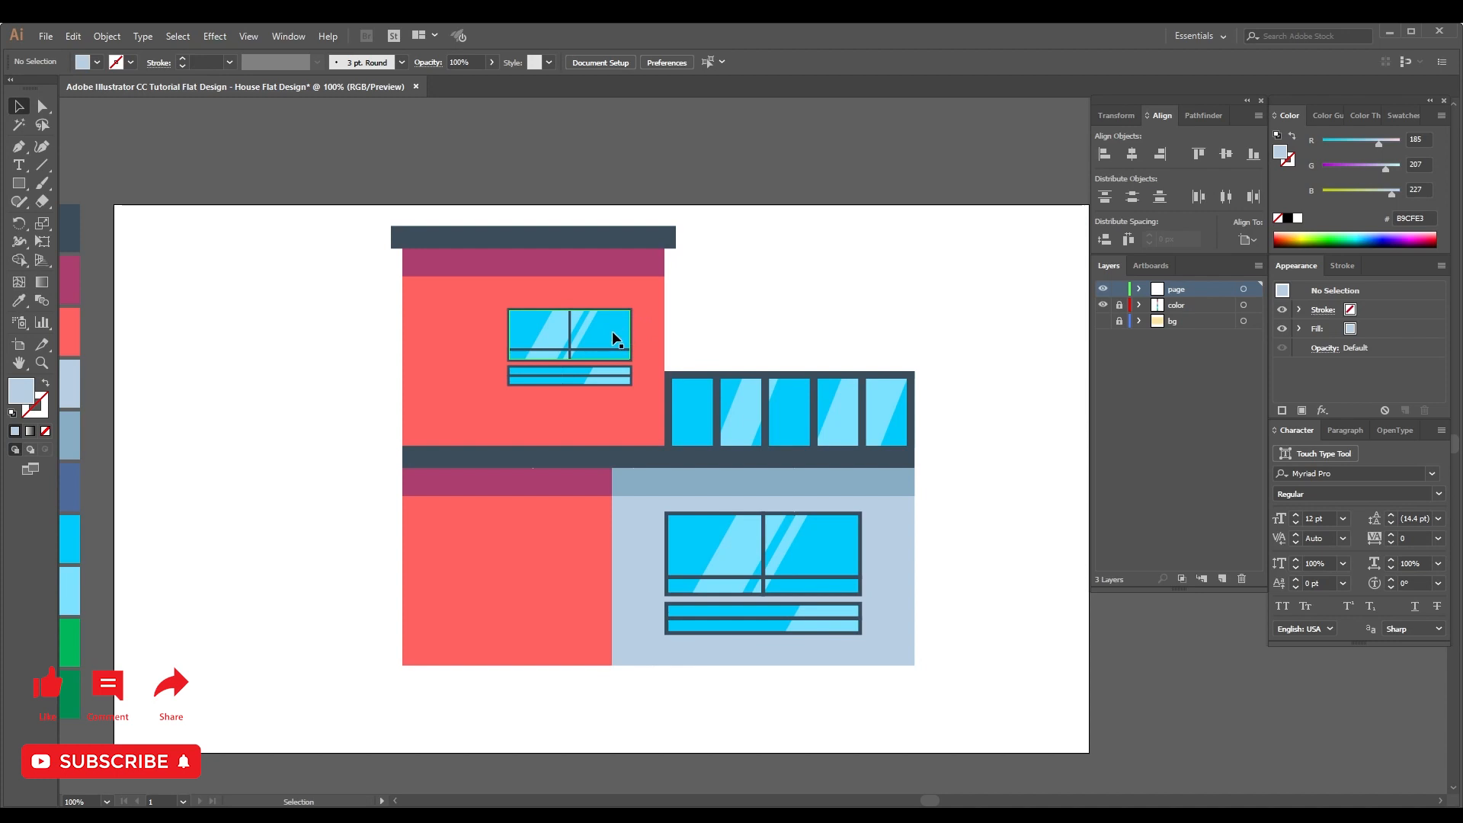
pyautogui.moveTo(613, 339); pyautogui.dragTo(624, 340)
# Delete the shrunken window copy from the upper red wall.
pyautogui.press('z')
pyautogui.moveTo(422, 298); pyautogui.dragTo(733, 412)
pyautogui.press('v')
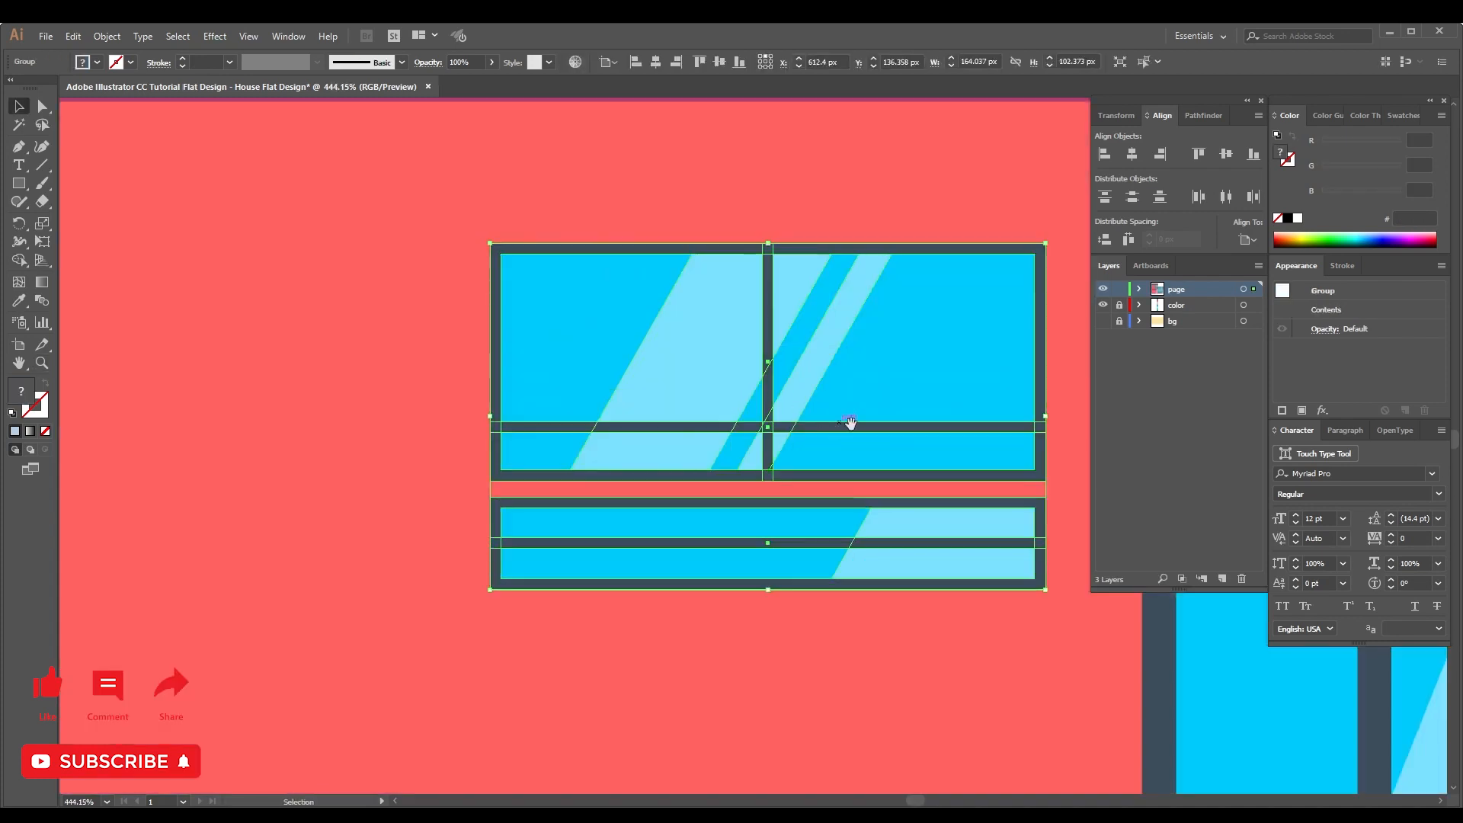
pyautogui.moveTo(849, 424); pyautogui.dragTo(479, 264)
pyautogui.moveTo(624, 369); pyautogui.dragTo(621, 389)
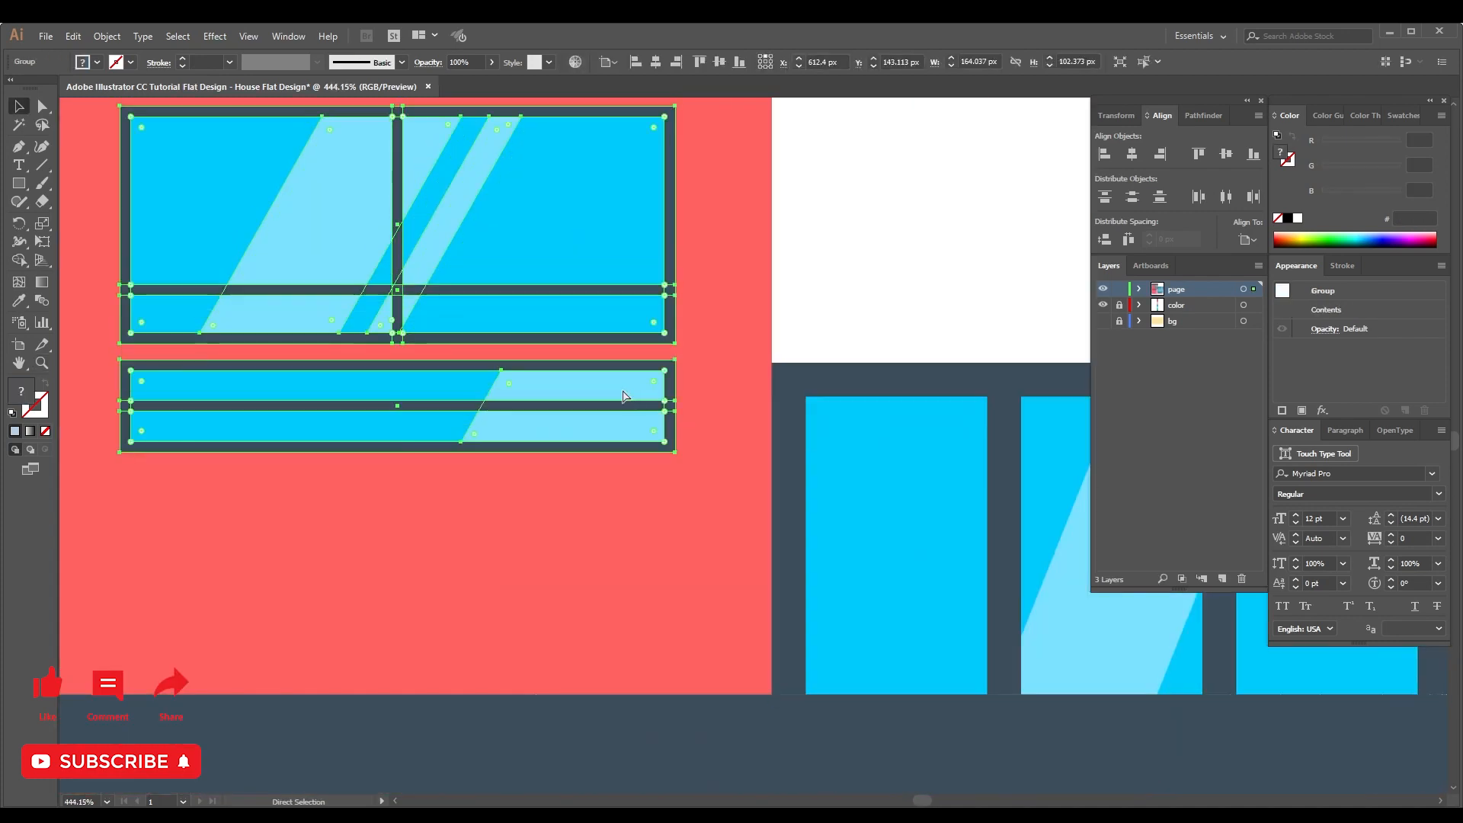
pyautogui.hotkey('ctrl', '0')
pyautogui.press('Delete')
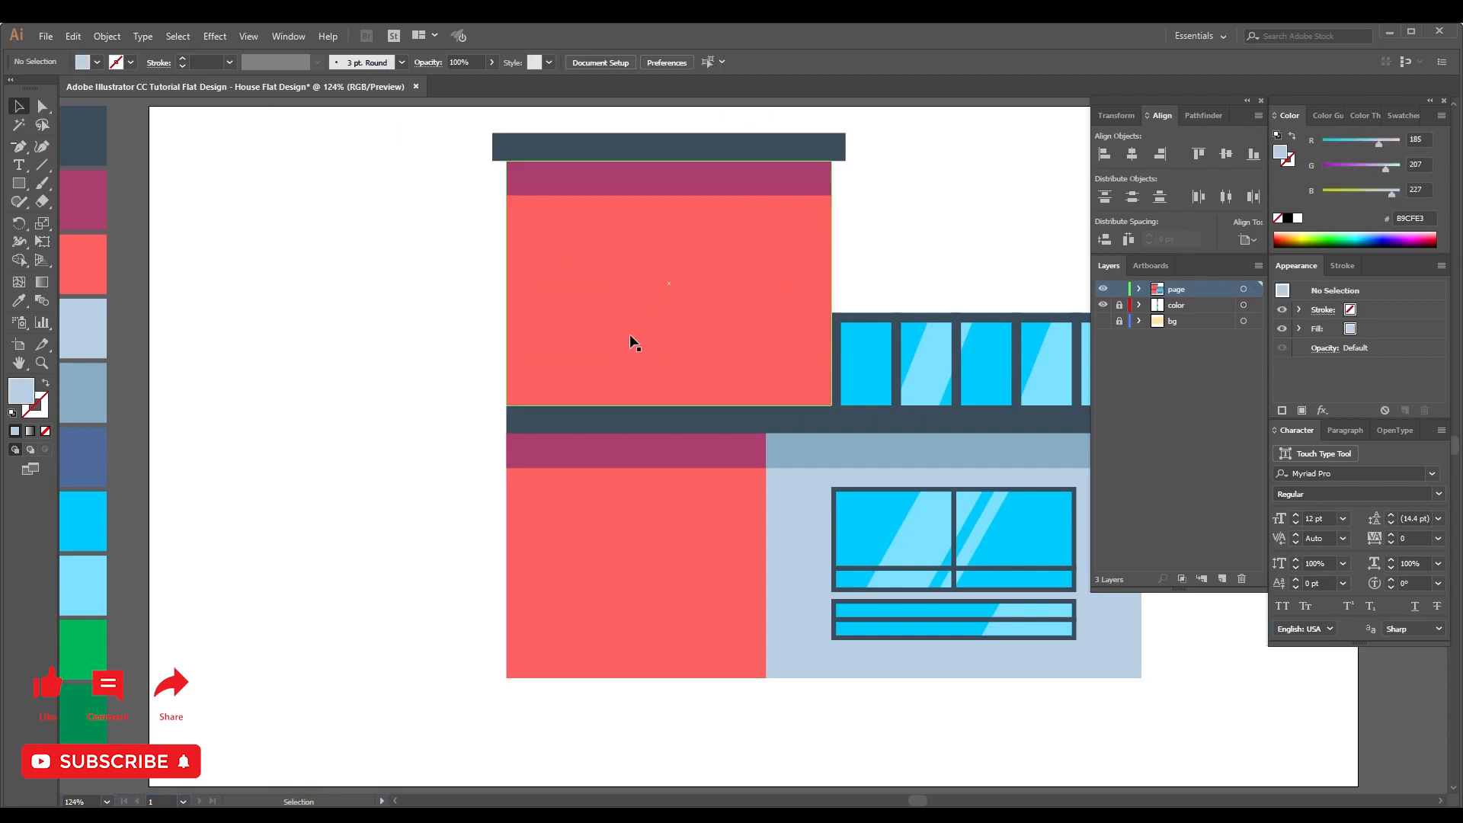
# Copy the light blue ground-floor wall over the left part of the upper storey and bottom-align it with the upper red wall.
pyautogui.moveTo(379, 316); pyautogui.dragTo(470, 343)
pyautogui.moveTo(607, 338); pyautogui.dragTo(521, 370)
pyautogui.click(784, 545)
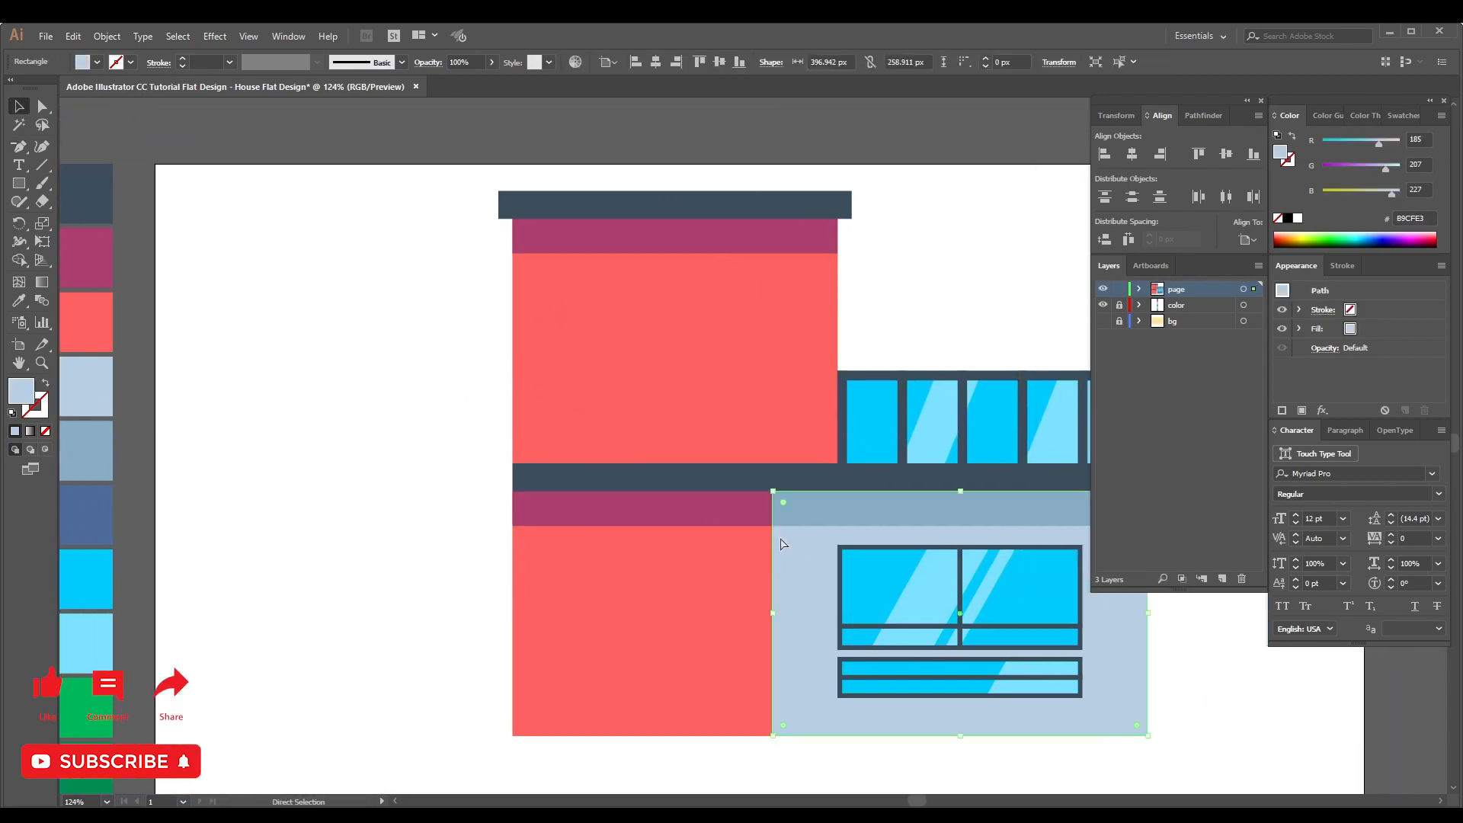
pyautogui.moveTo(812, 586); pyautogui.dragTo(320, 279)
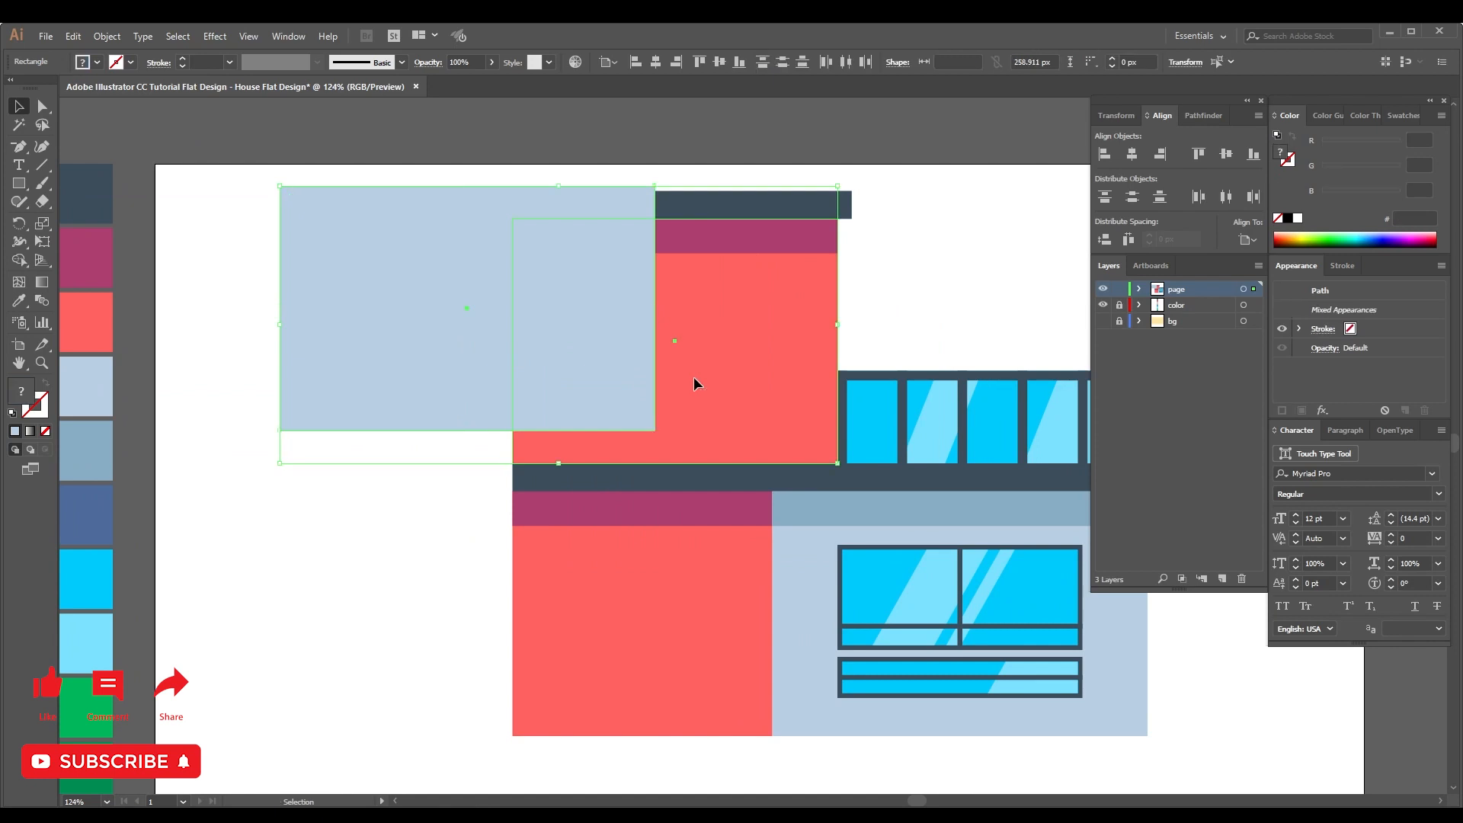
pyautogui.keyDown('shift'); pyautogui.click(694, 377); pyautogui.keyUp('shift')
pyautogui.click(739, 61)
pyautogui.click(234, 280)
# Resize the copied light blue block to about 326 by 194 px, lowering its top edge and leaving it overhanging the house's left side.
pyautogui.click(450, 238)
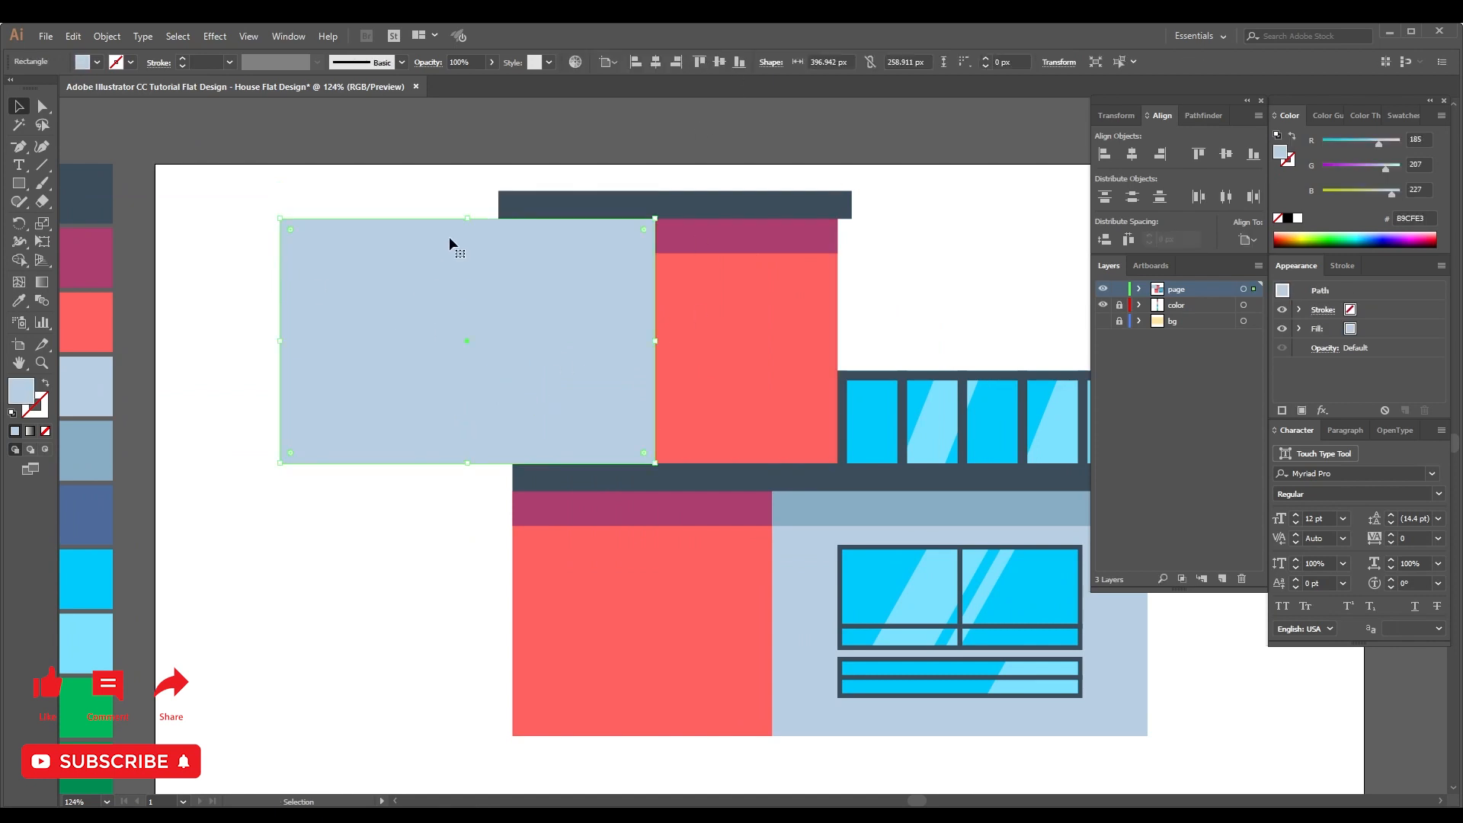
pyautogui.moveTo(467, 219); pyautogui.dragTo(467, 281)
pyautogui.moveTo(282, 372); pyautogui.dragTo(375, 371)
pyautogui.moveTo(579, 373)
pyautogui.mouseDown()
pyautogui.moveTo(559, 371)
pyautogui.moveTo(602, 371)
pyautogui.mouseUp()
pyautogui.moveTo(402, 372); pyautogui.dragTo(373, 373)
pyautogui.click(343, 462)
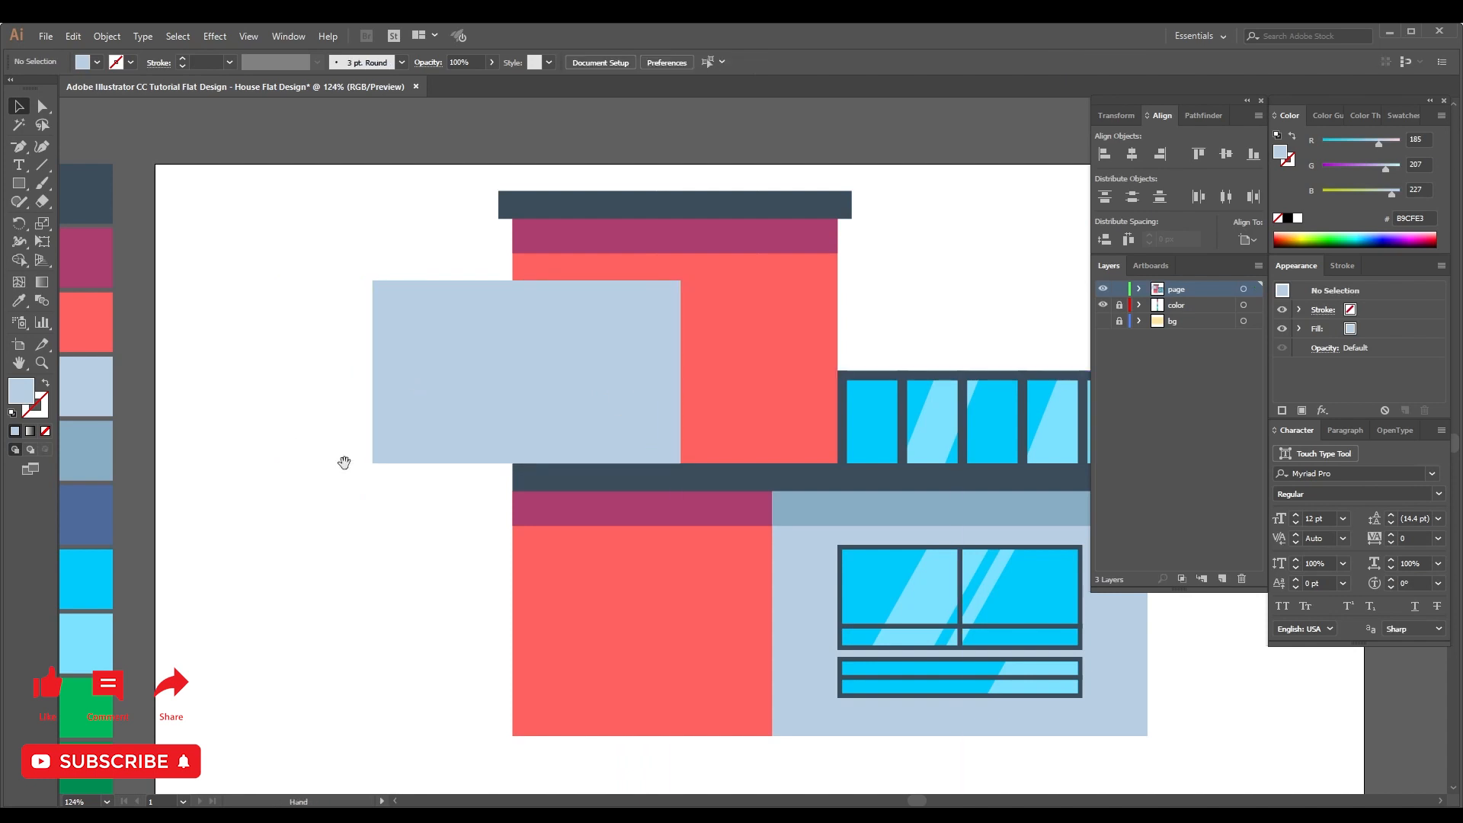
# Copy the ground-floor window group onto the overhanging light blue block and bring the copy to the front.
pyautogui.moveTo(343, 462); pyautogui.dragTo(284, 469)
pyautogui.moveTo(392, 372); pyautogui.dragTo(413, 397)
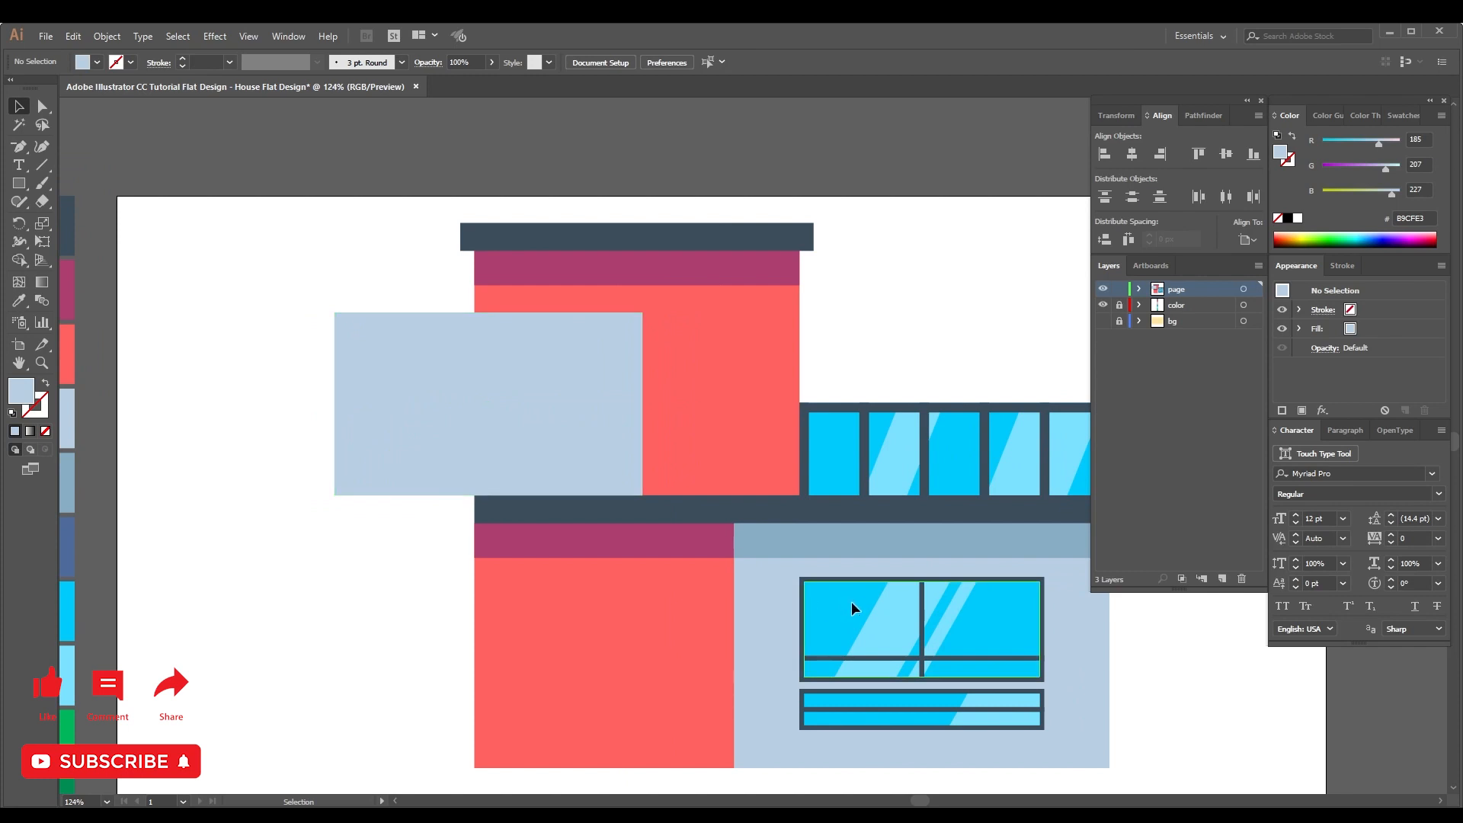
pyautogui.moveTo(852, 602); pyautogui.dragTo(450, 372)
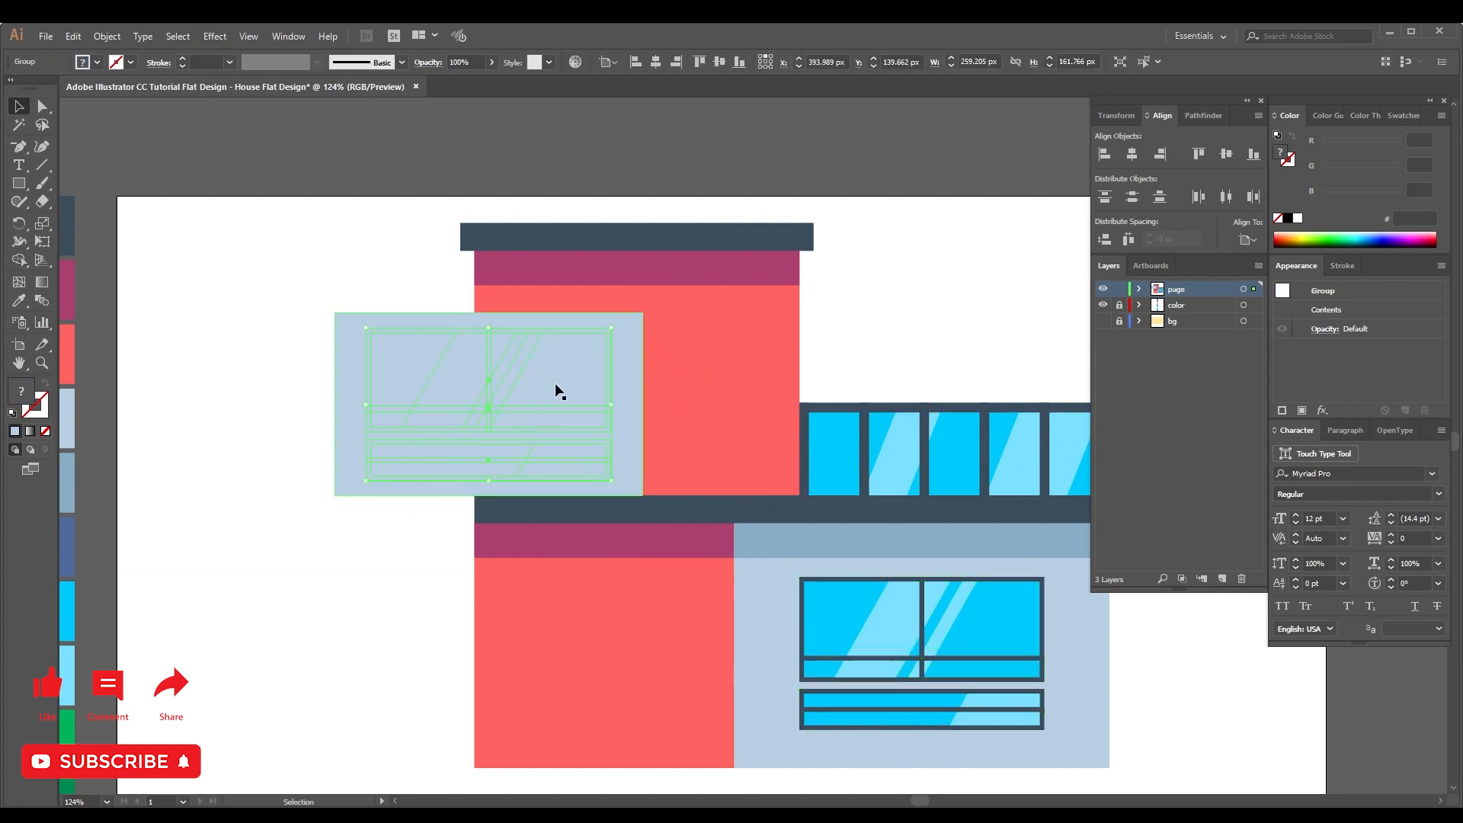
pyautogui.hotkey('ctrl', 'shift', ']')
pyautogui.click(627, 369)
# Centre the copied window group vertically on the light blue block.
pyautogui.click(523, 367)
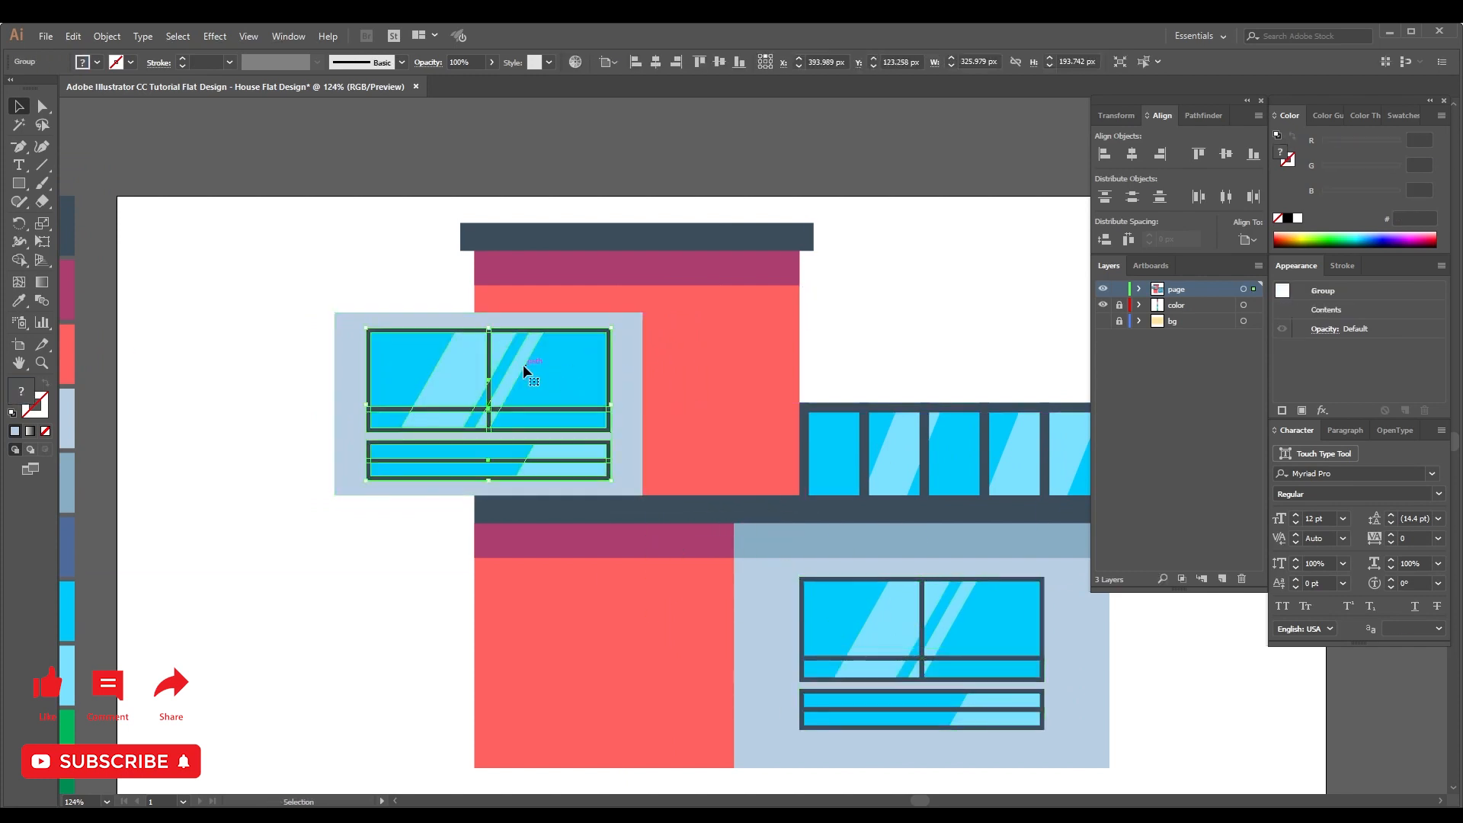
pyautogui.keyDown('shift'); pyautogui.click(620, 357); pyautogui.keyUp('shift')
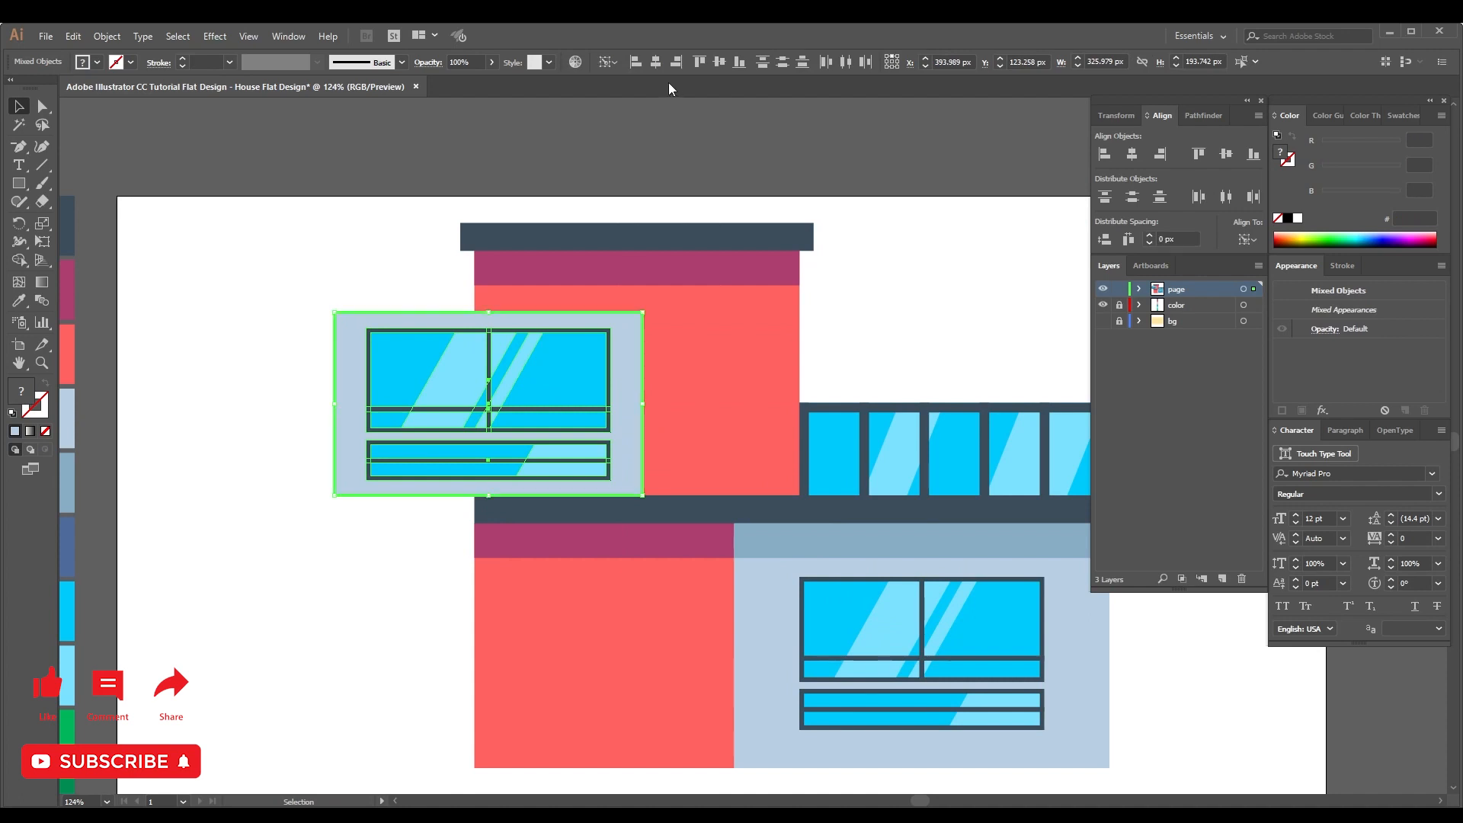
pyautogui.click(726, 65)
pyautogui.click(376, 239)
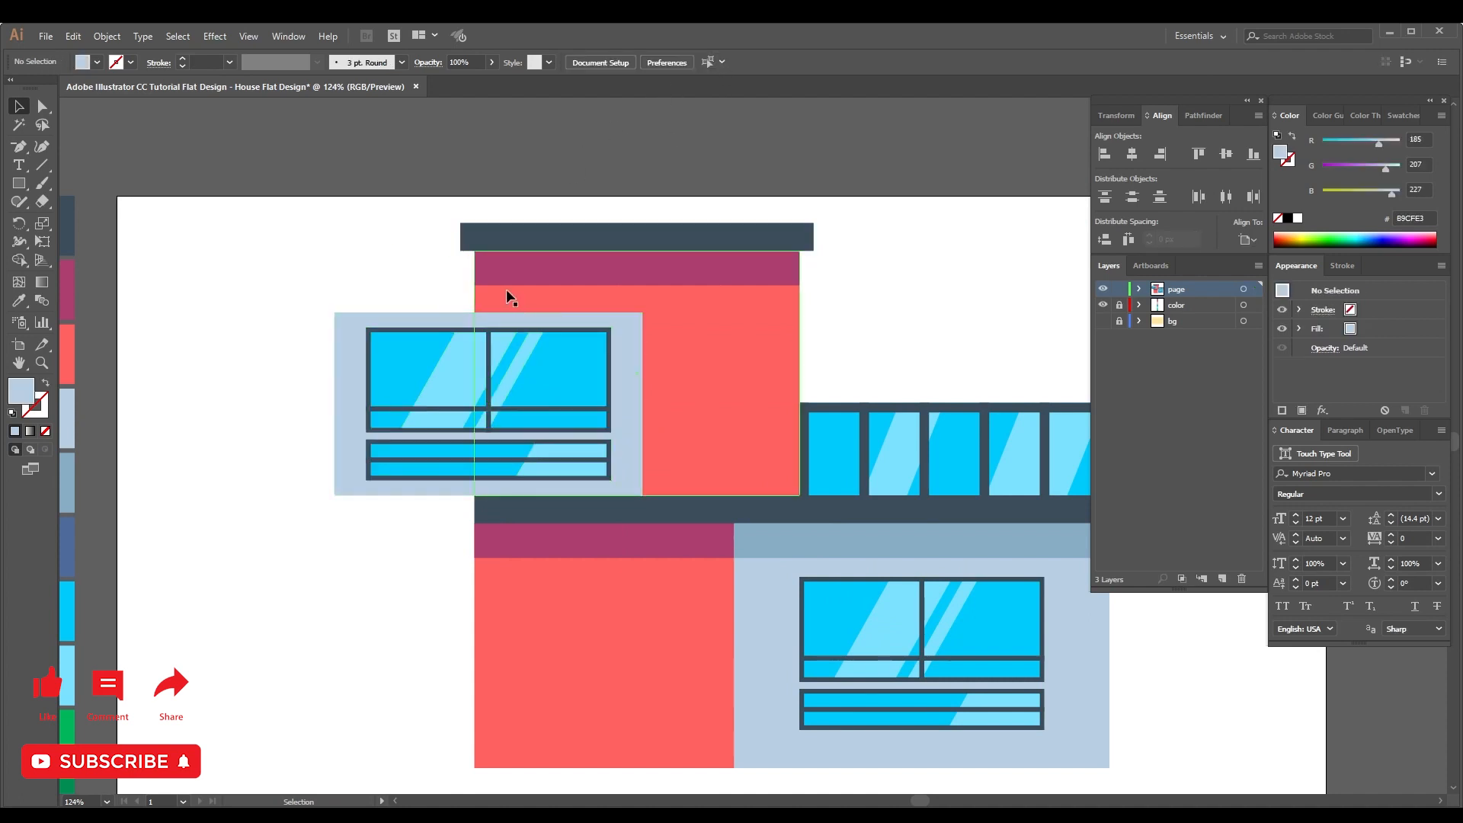
# Raise the light blue block's top edge to make it about 209 px tall and nudge its window group up 14 px.
pyautogui.click(542, 310)
pyautogui.moveTo(489, 311); pyautogui.dragTo(488, 298)
pyautogui.click(531, 348)
pyautogui.press('Up')
pyautogui.press('Up')
pyautogui.press('Up')
pyautogui.press('Up')
pyautogui.press('Up')
pyautogui.press('Up')
pyautogui.press('Up')
pyautogui.press('Up')
pyautogui.press('Up')
pyautogui.press('Up')
pyautogui.press('Up')
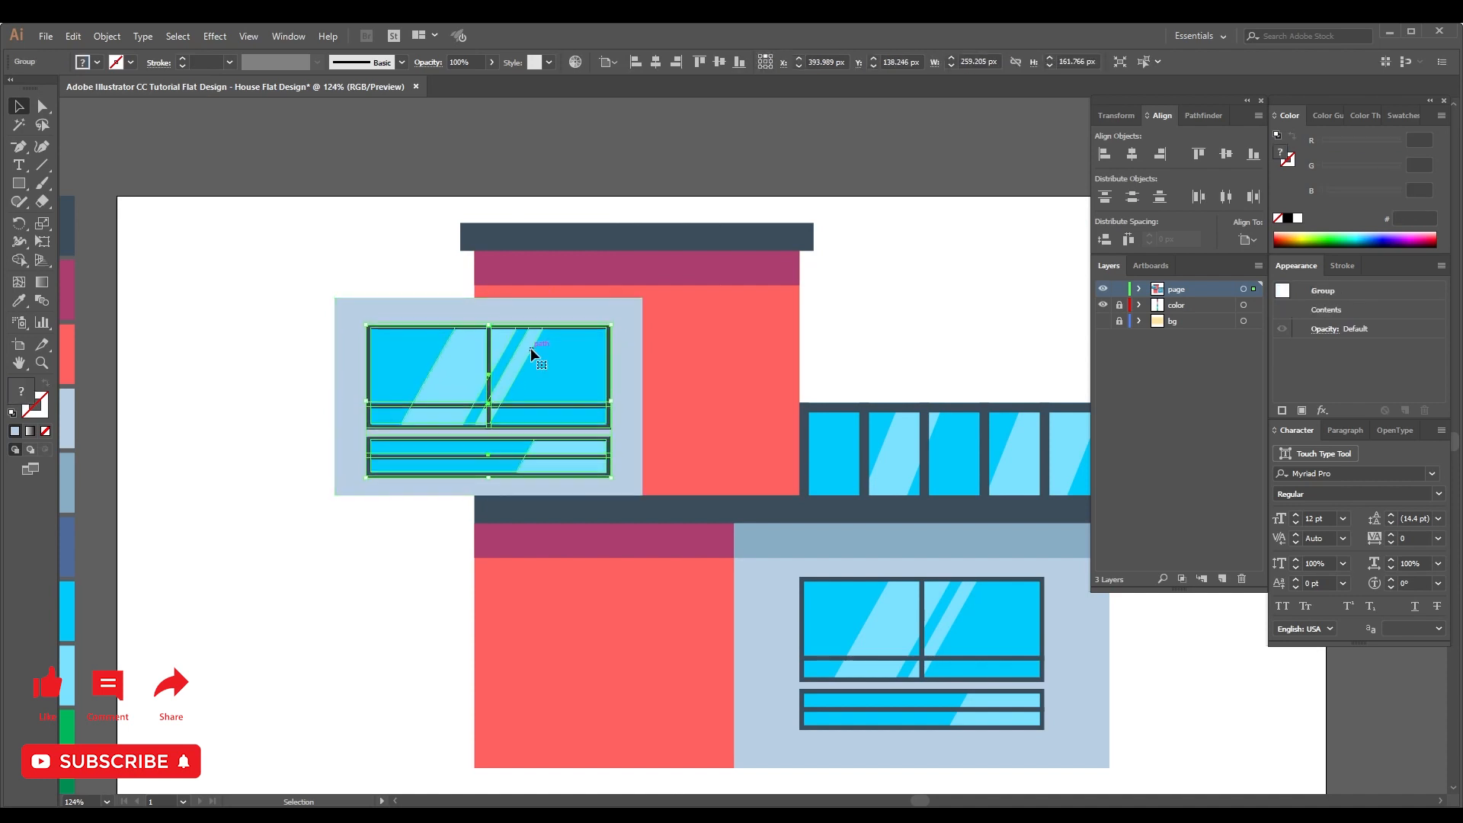
pyautogui.press('Up')
pyautogui.press('Up')
pyautogui.press('Up')
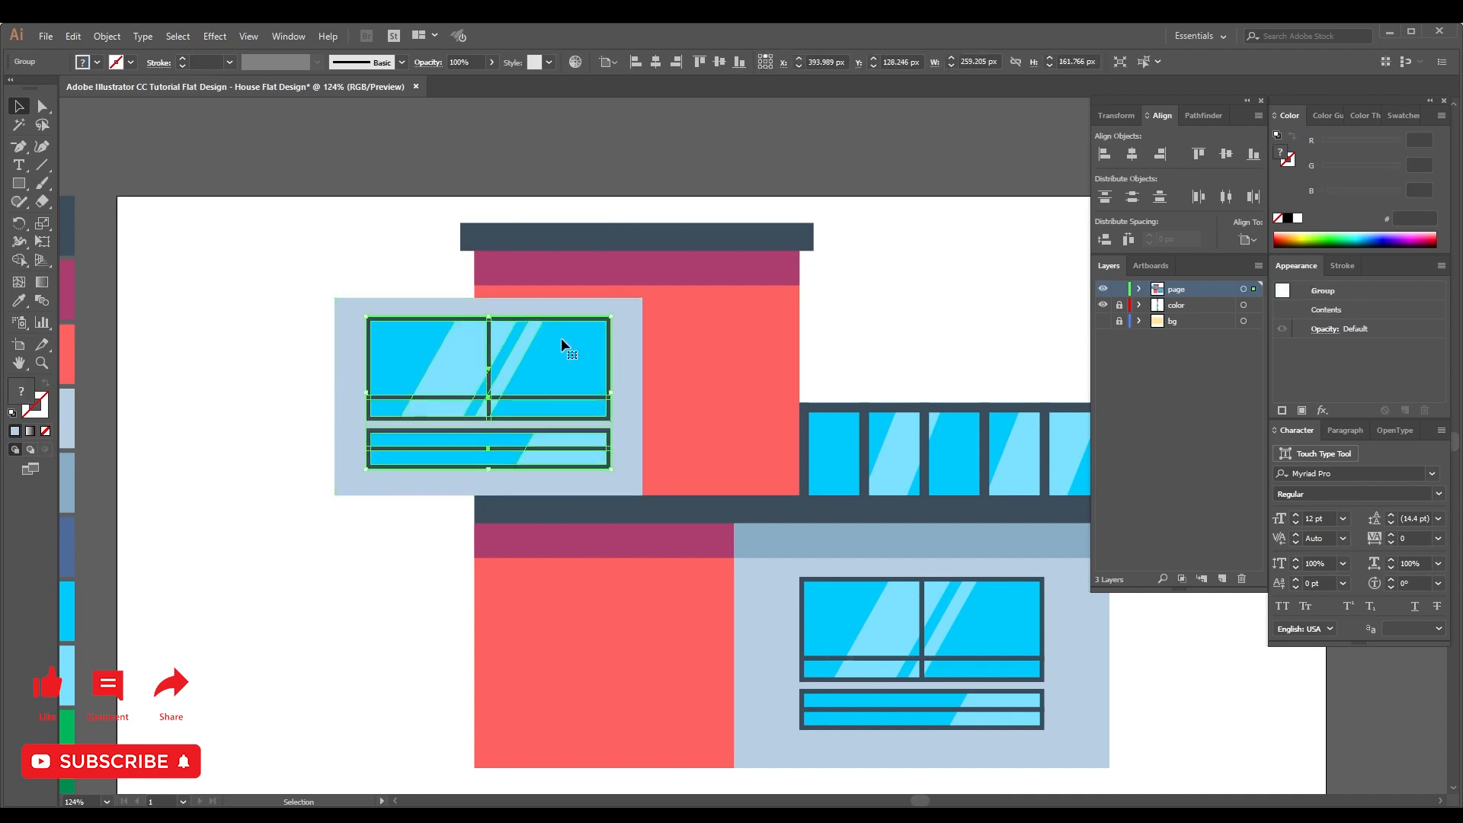
pyautogui.click(307, 297)
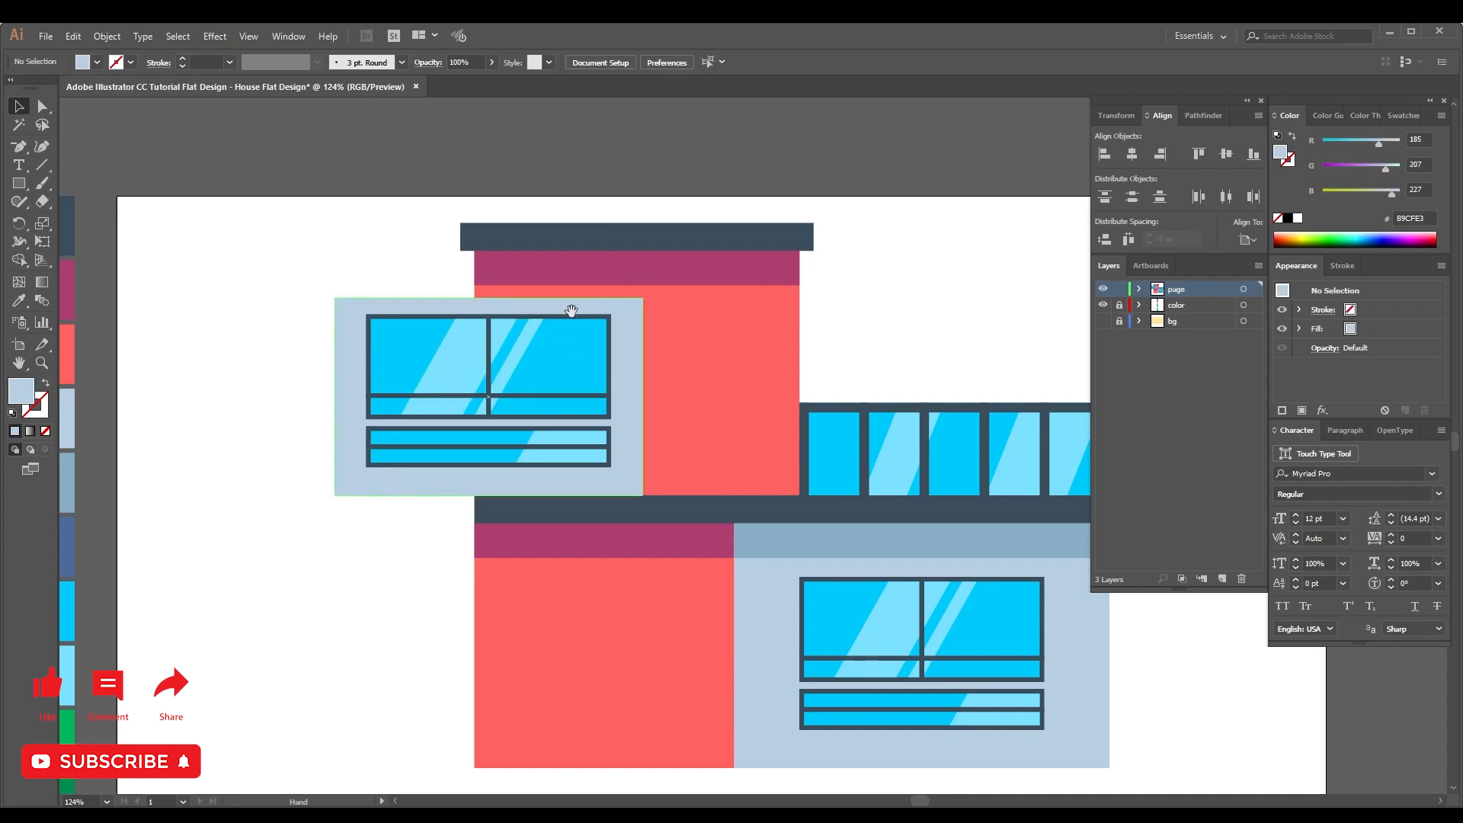
# Widen the overhanging light blue block to about 351 px by extending its left edge.
pyautogui.moveTo(665, 320); pyautogui.dragTo(554, 303)
pyautogui.moveTo(419, 312); pyautogui.dragTo(592, 298)
pyautogui.click(414, 320)
pyautogui.moveTo(395, 366); pyautogui.dragTo(370, 366)
pyautogui.hotkey('ctrl', '-')
pyautogui.hotkey('ctrl', '-')
pyautogui.moveTo(515, 332); pyautogui.dragTo(302, 286)
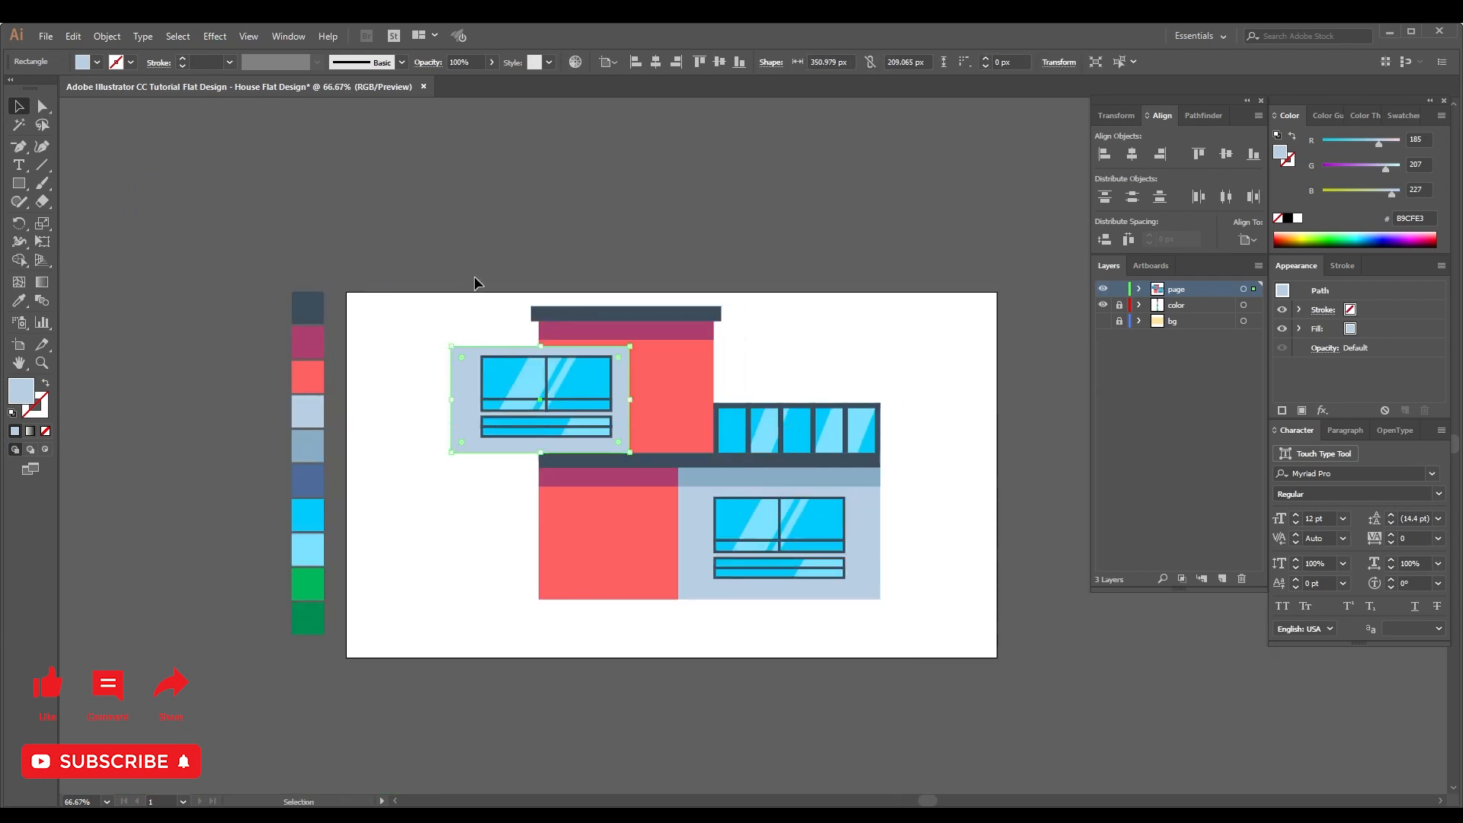
pyautogui.click(474, 277)
# Centre the upper window group horizontally and vertically on the widened light blue block.
pyautogui.click(513, 393)
pyautogui.keyDown('shift'); pyautogui.click(465, 373); pyautogui.keyUp('shift')
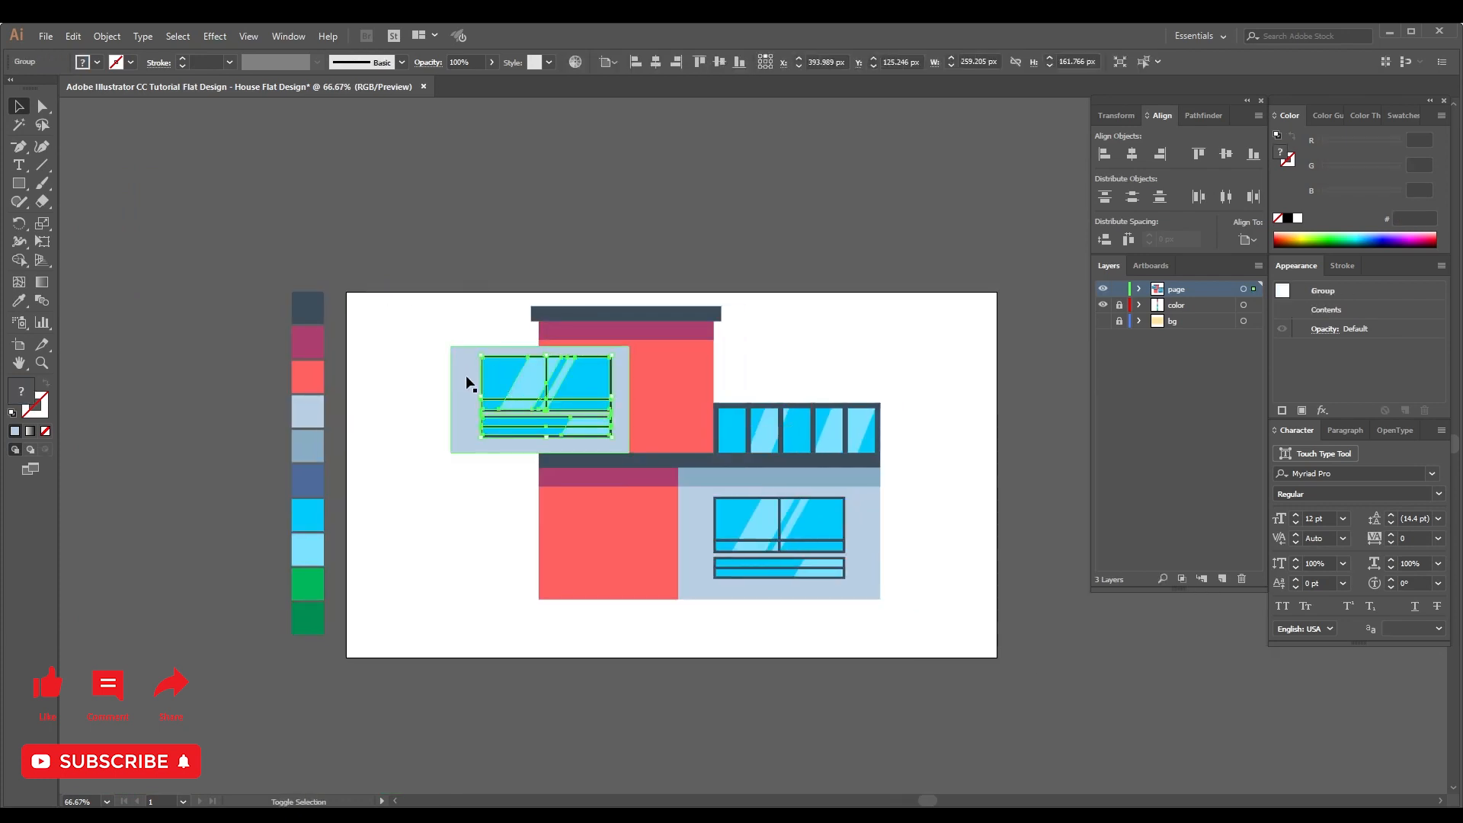
pyautogui.click(655, 62)
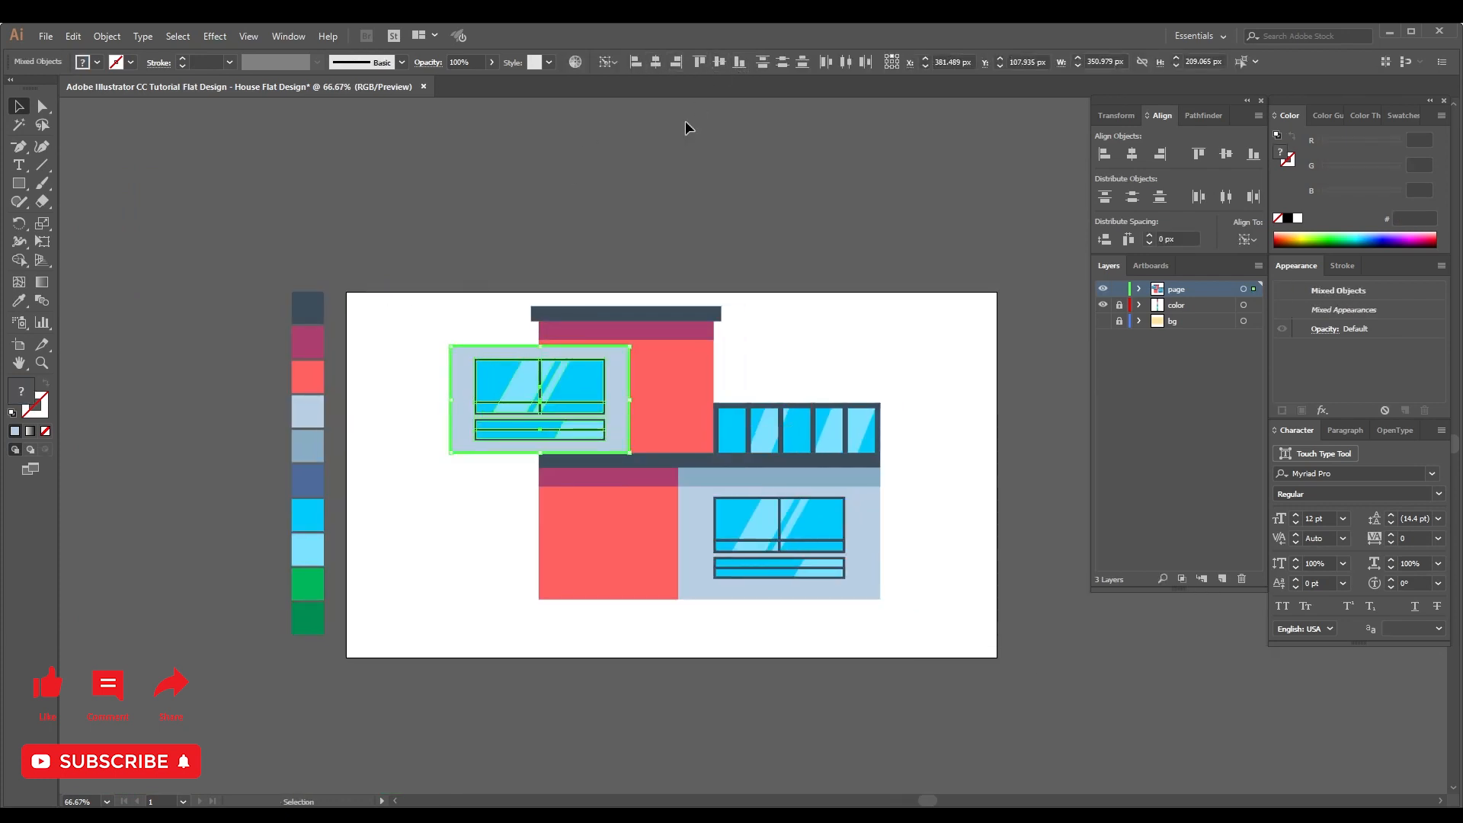
pyautogui.click(488, 285)
# Scale the whole house down proportionally around its centre to about 705 by 481 px.
pyautogui.hotkey('ctrl', 'a')
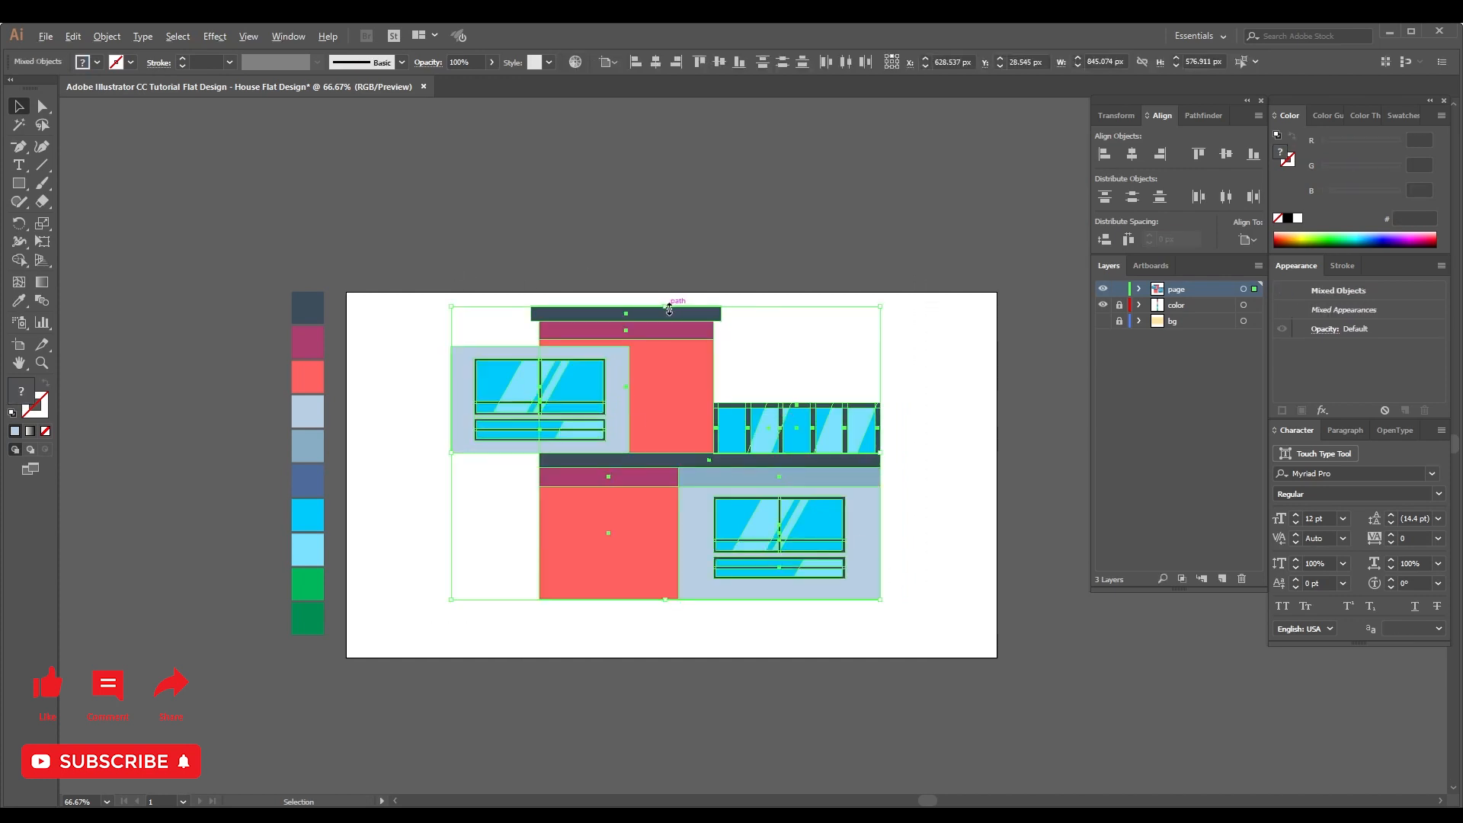
pyautogui.moveTo(669, 310); pyautogui.dragTo(665, 331)
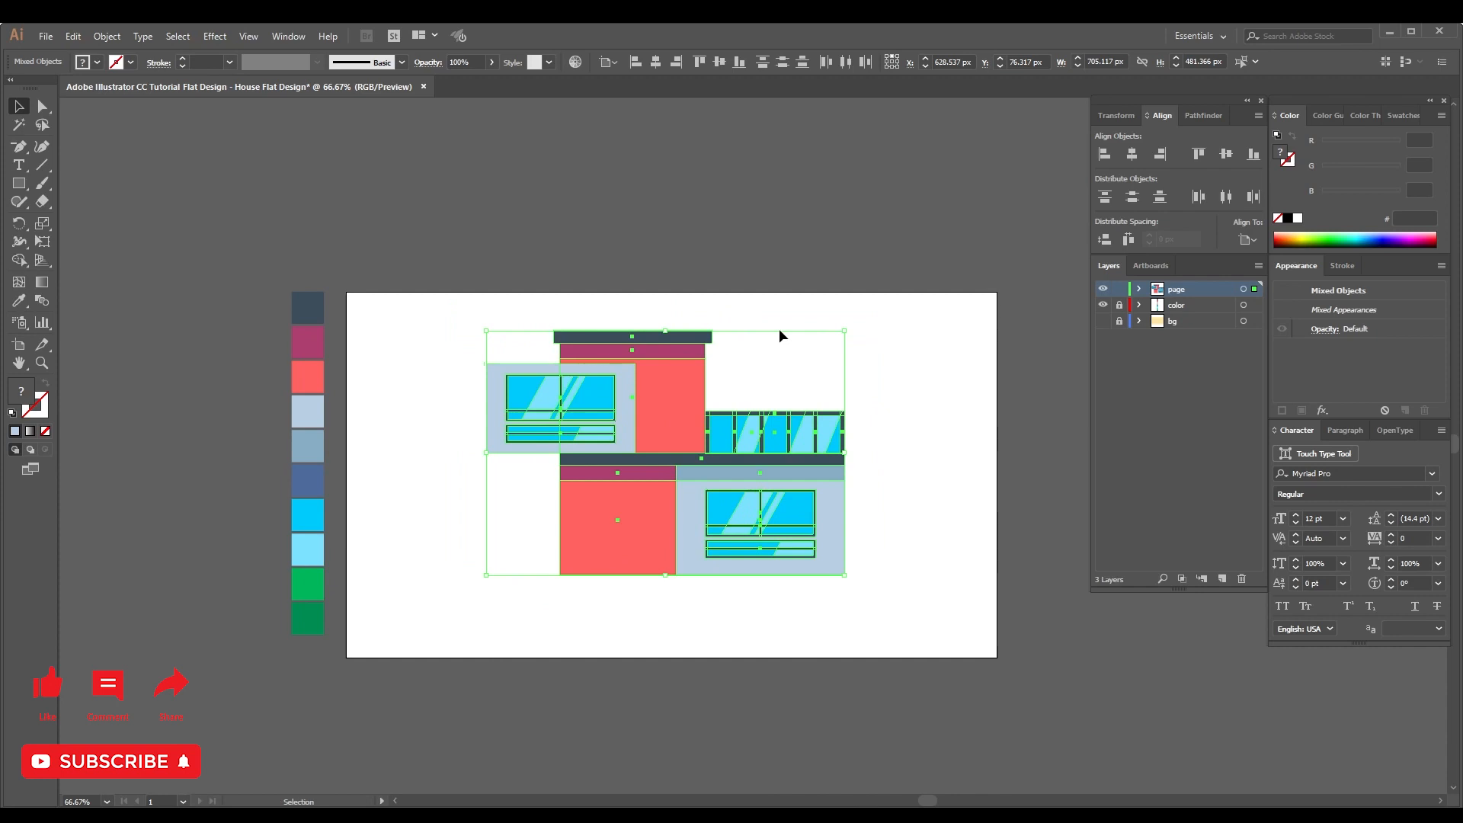
pyautogui.click(932, 373)
pyautogui.hotkey('ctrl', '+')
pyautogui.hotkey('ctrl', '+')
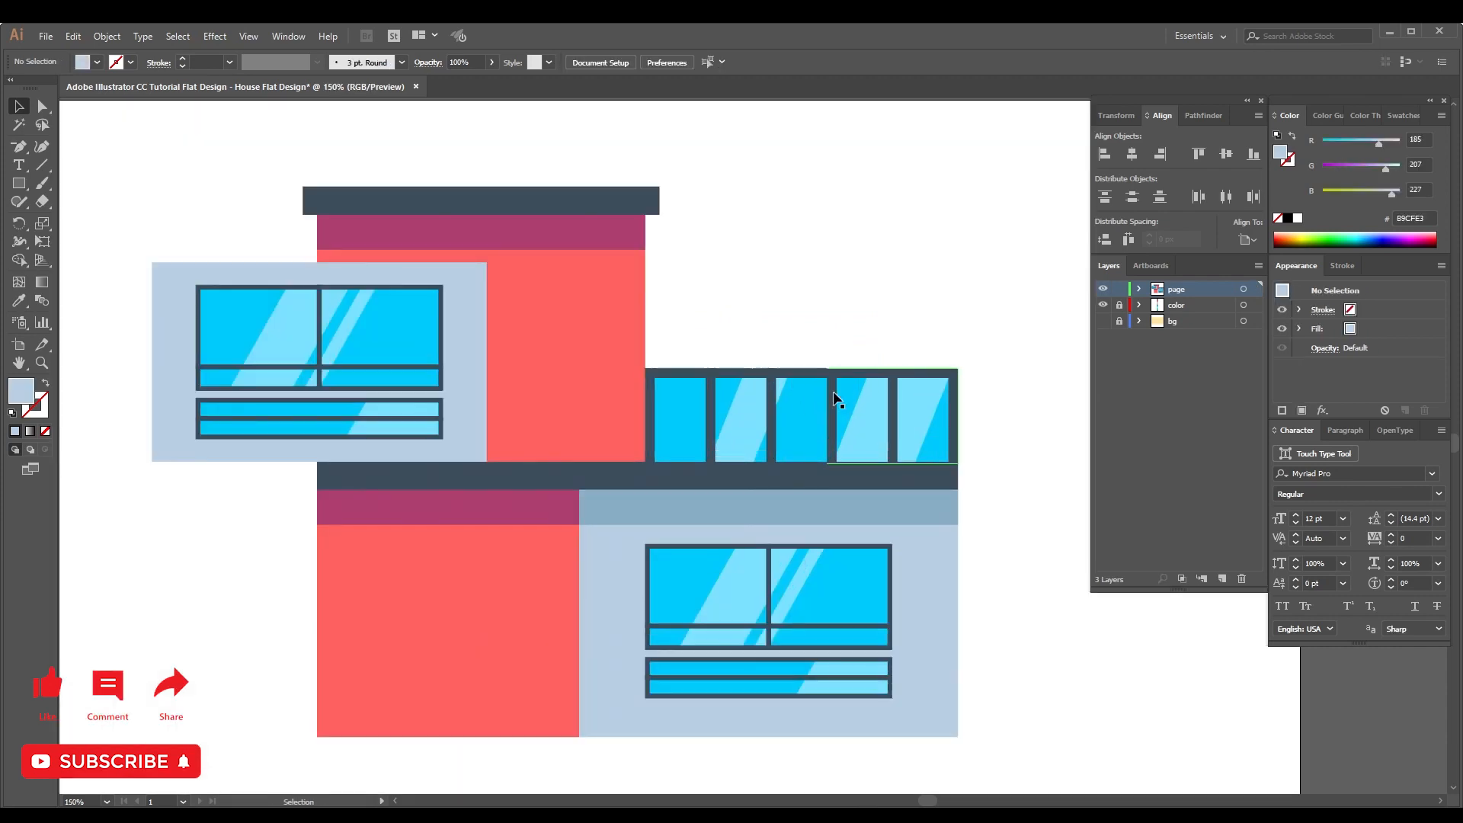
pyautogui.click(800, 373)
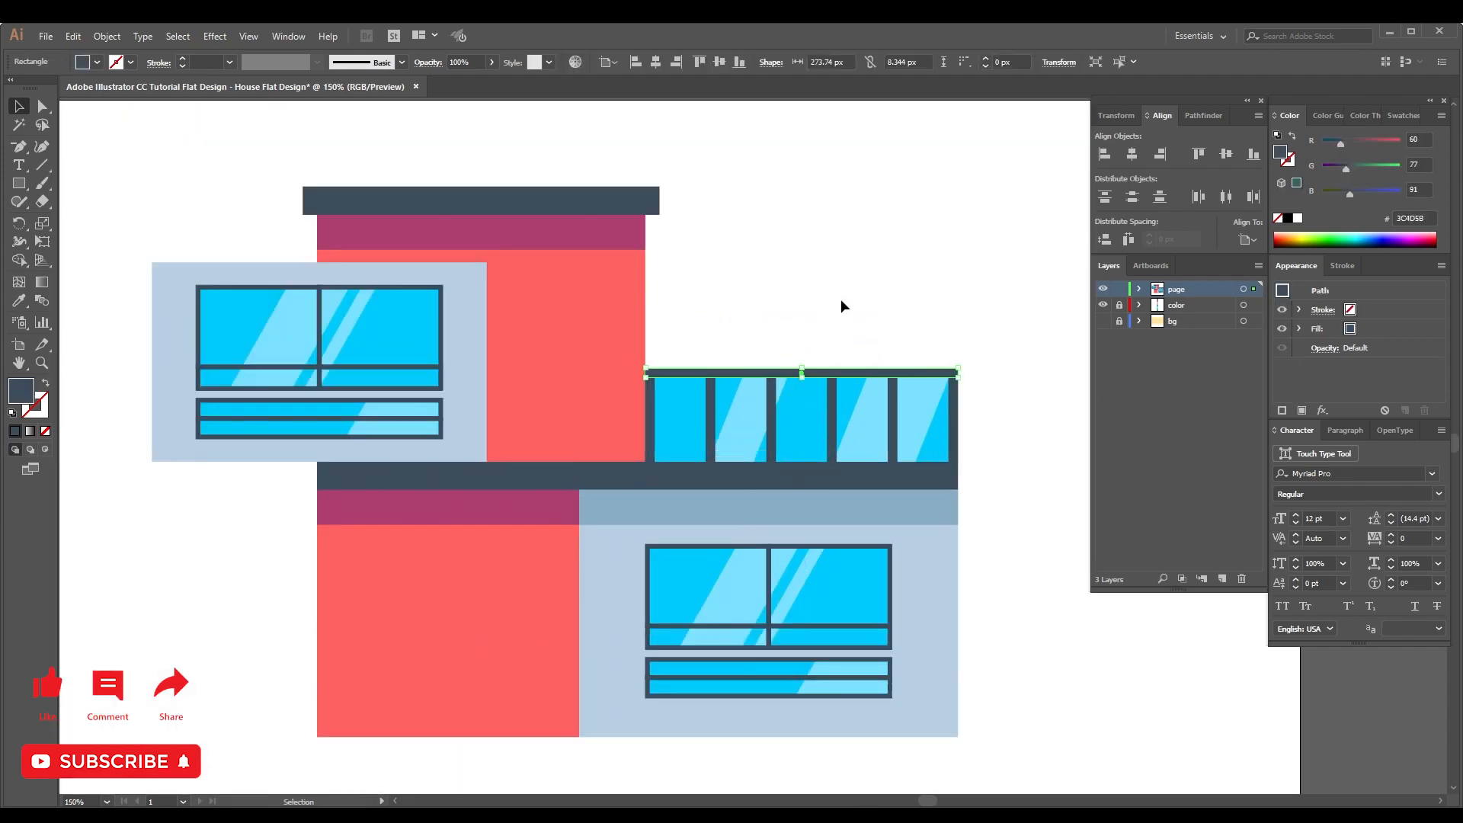
pyautogui.click(841, 300)
pyautogui.click(789, 372)
pyautogui.click(808, 309)
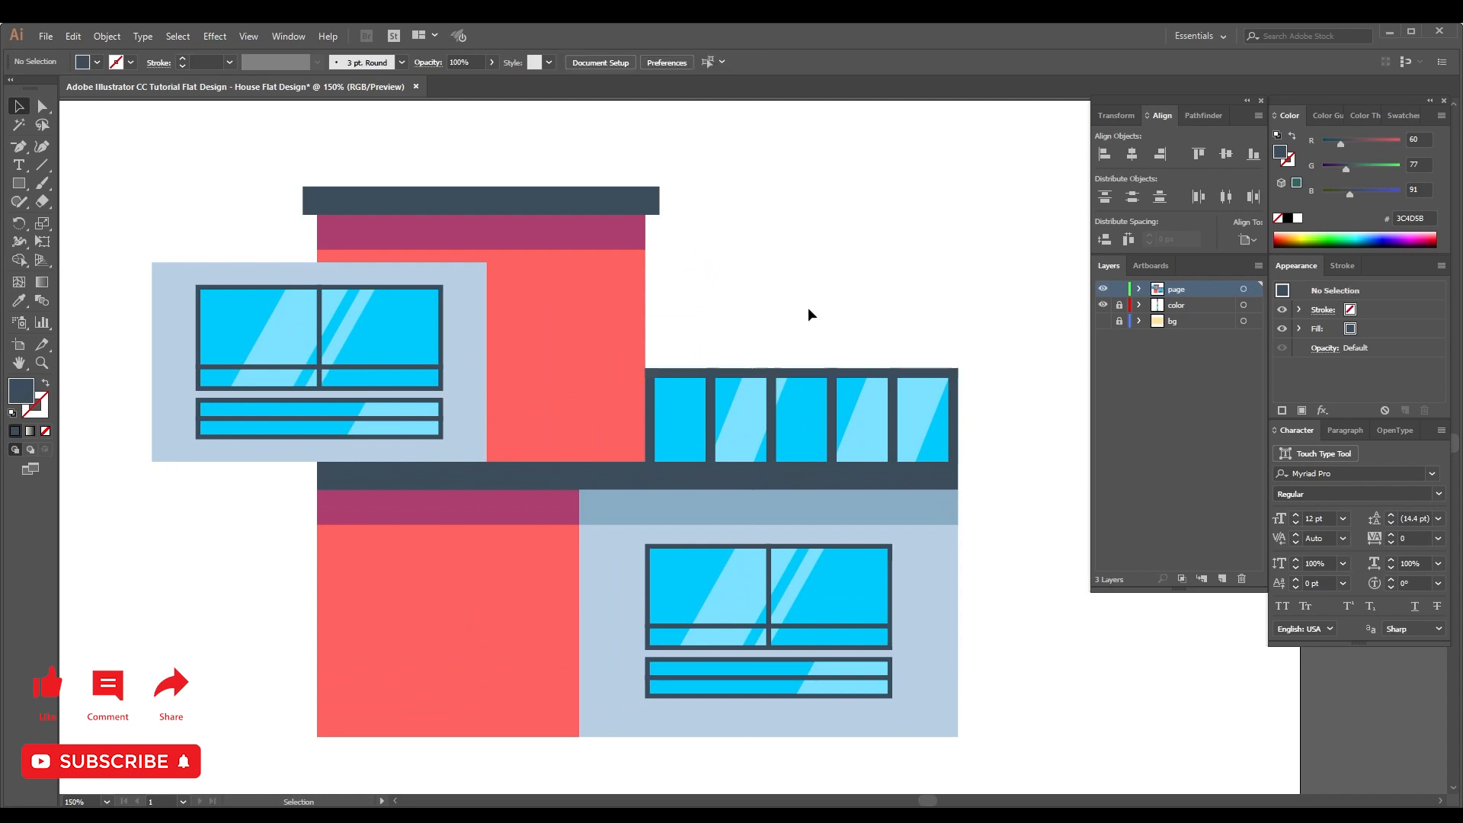
# Shift the overhanging light blue block 10 px left and centre its window group horizontally on it.
pyautogui.press('space')
pyautogui.moveTo(749, 302); pyautogui.dragTo(808, 304)
pyautogui.click(522, 335)
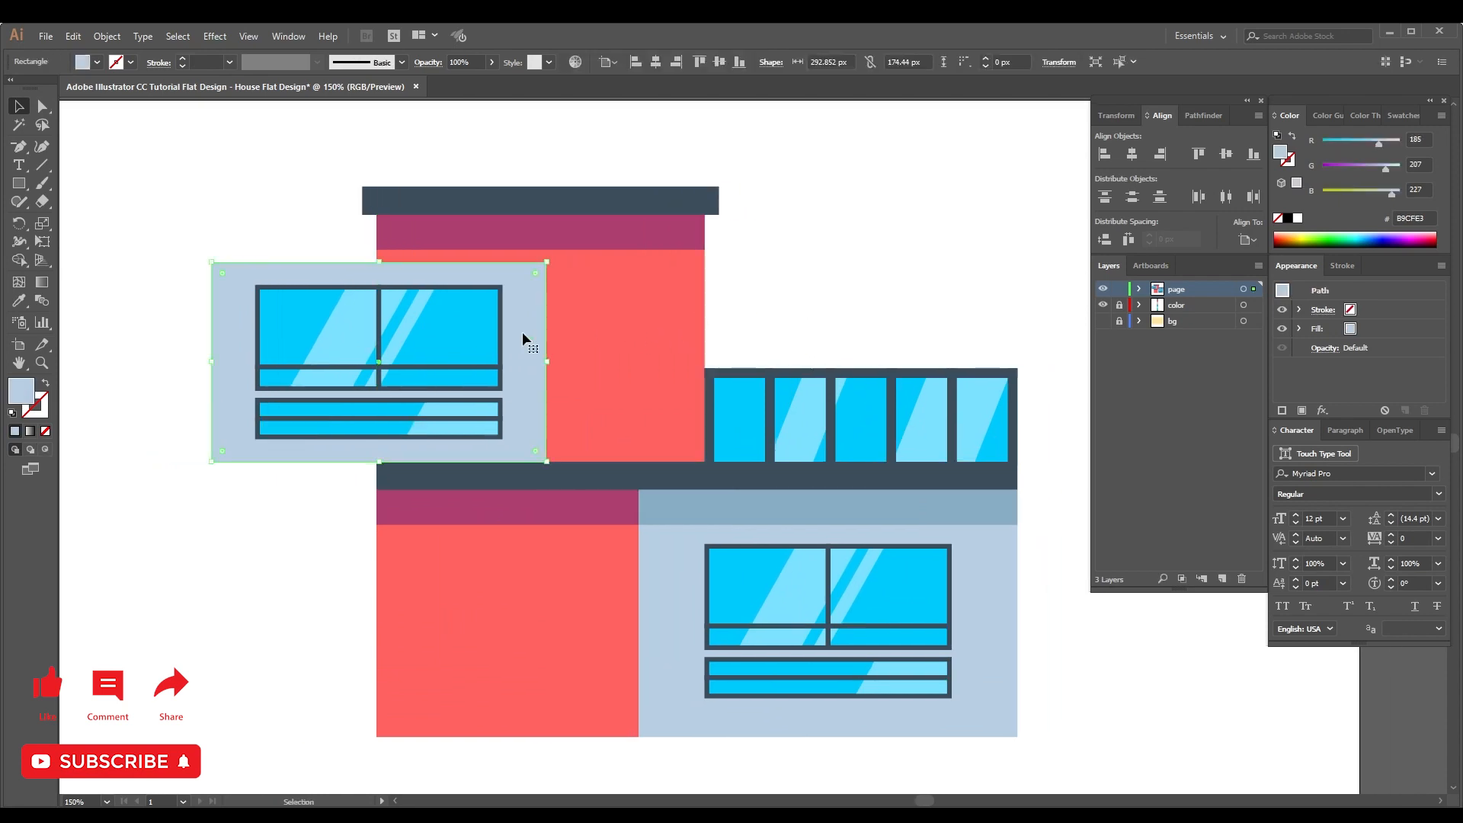
pyautogui.moveTo(523, 331); pyautogui.dragTo(510, 331)
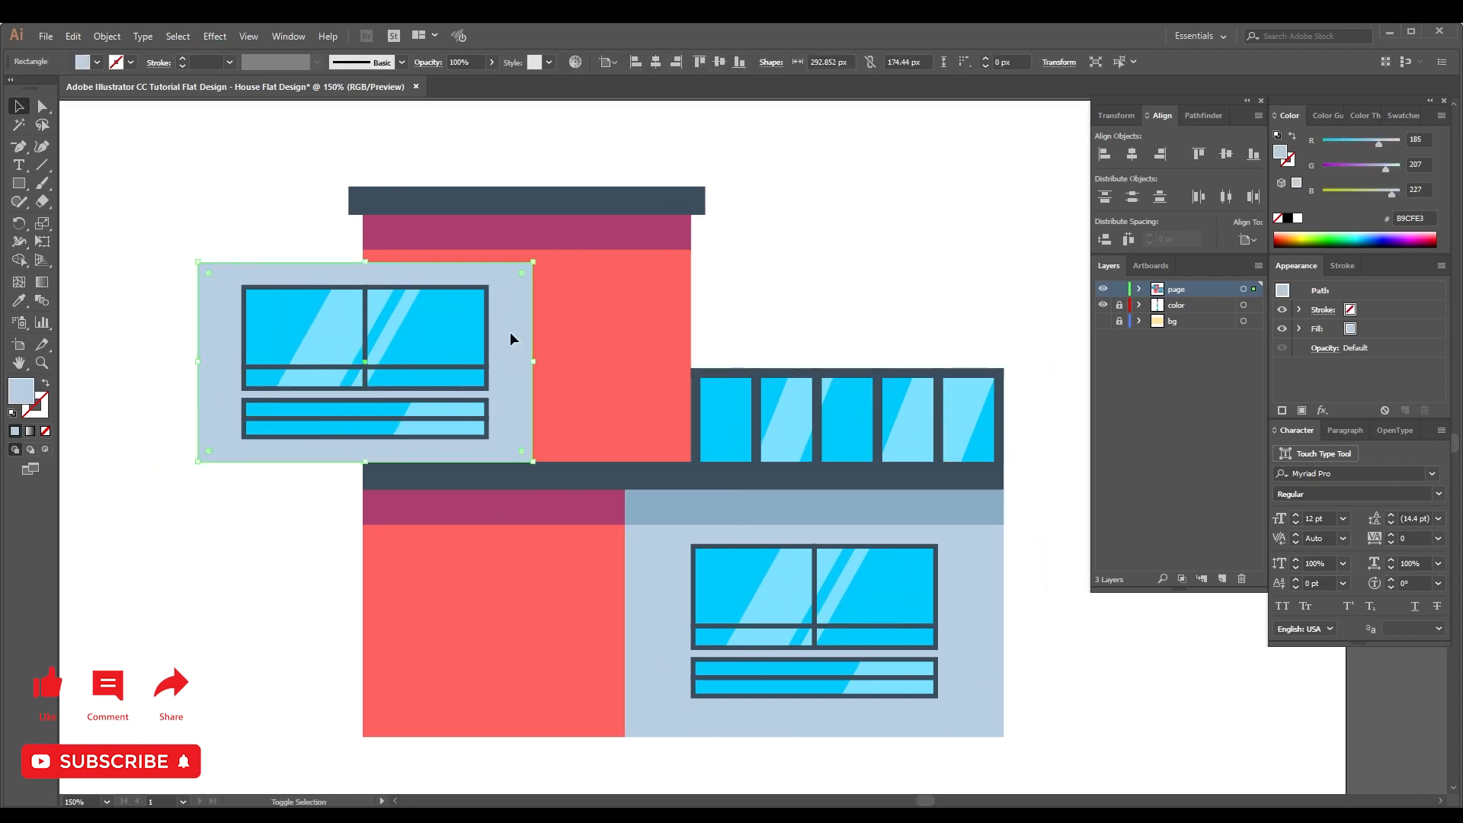
pyautogui.hotkey('shift', 'Left')
pyautogui.press('v')
pyautogui.keyDown('shift'); pyautogui.click(465, 329); pyautogui.keyUp('shift')
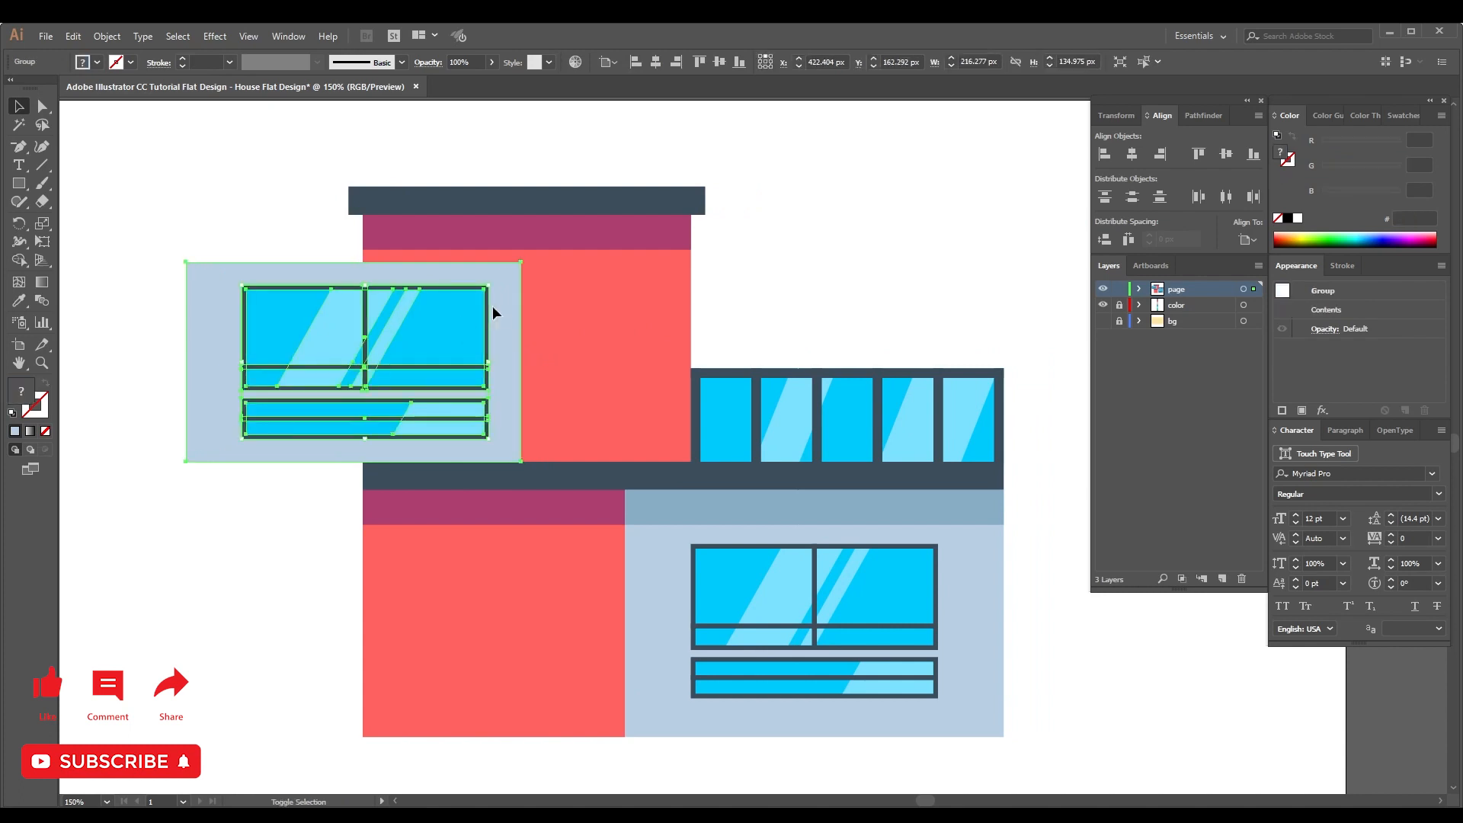
pyautogui.click(655, 65)
pyautogui.click(741, 251)
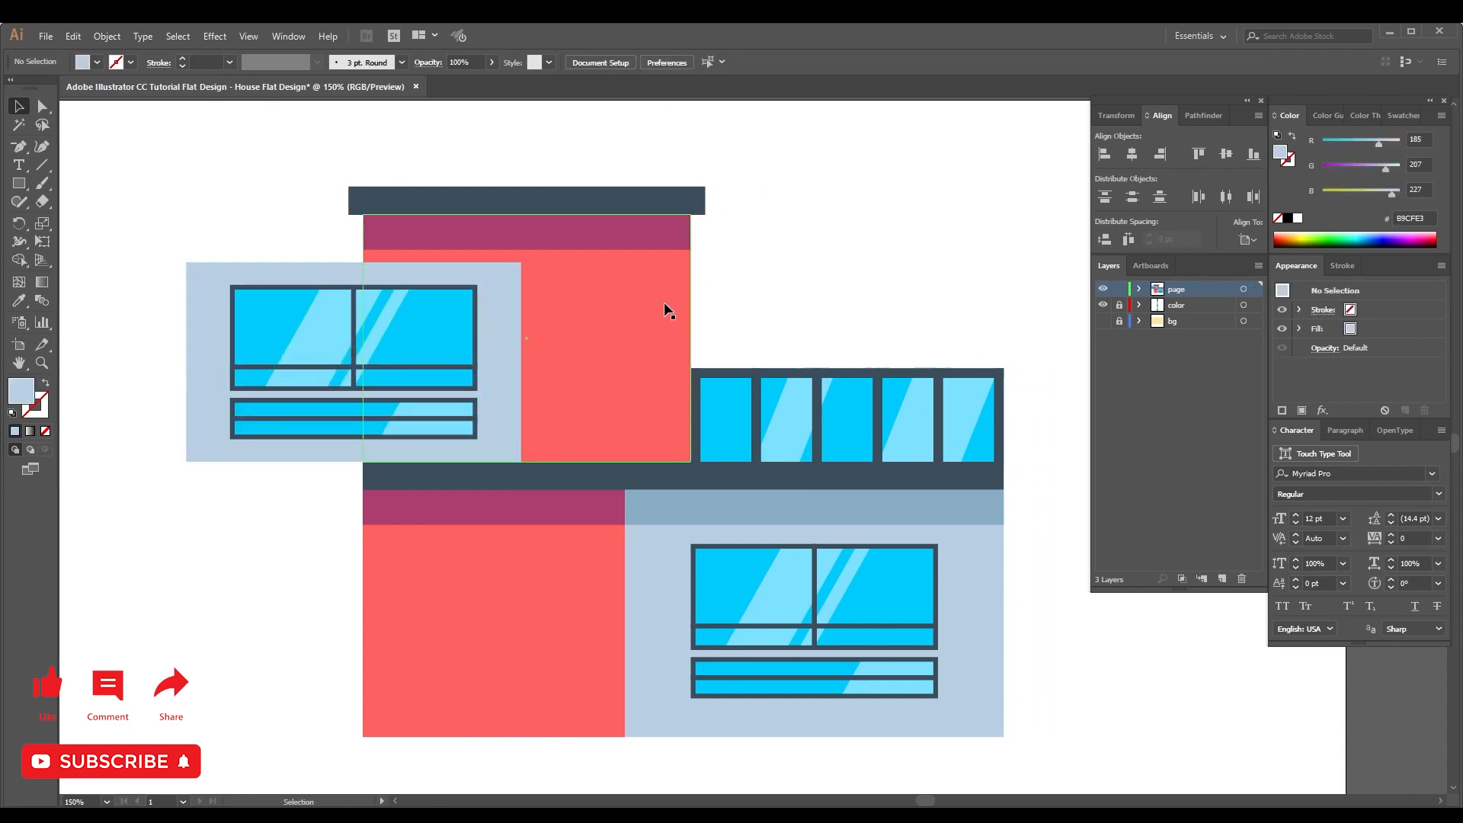
# Duplicate the window group of the overhanging light blue block and place the copy on the upper red wall.
pyautogui.click(432, 346)
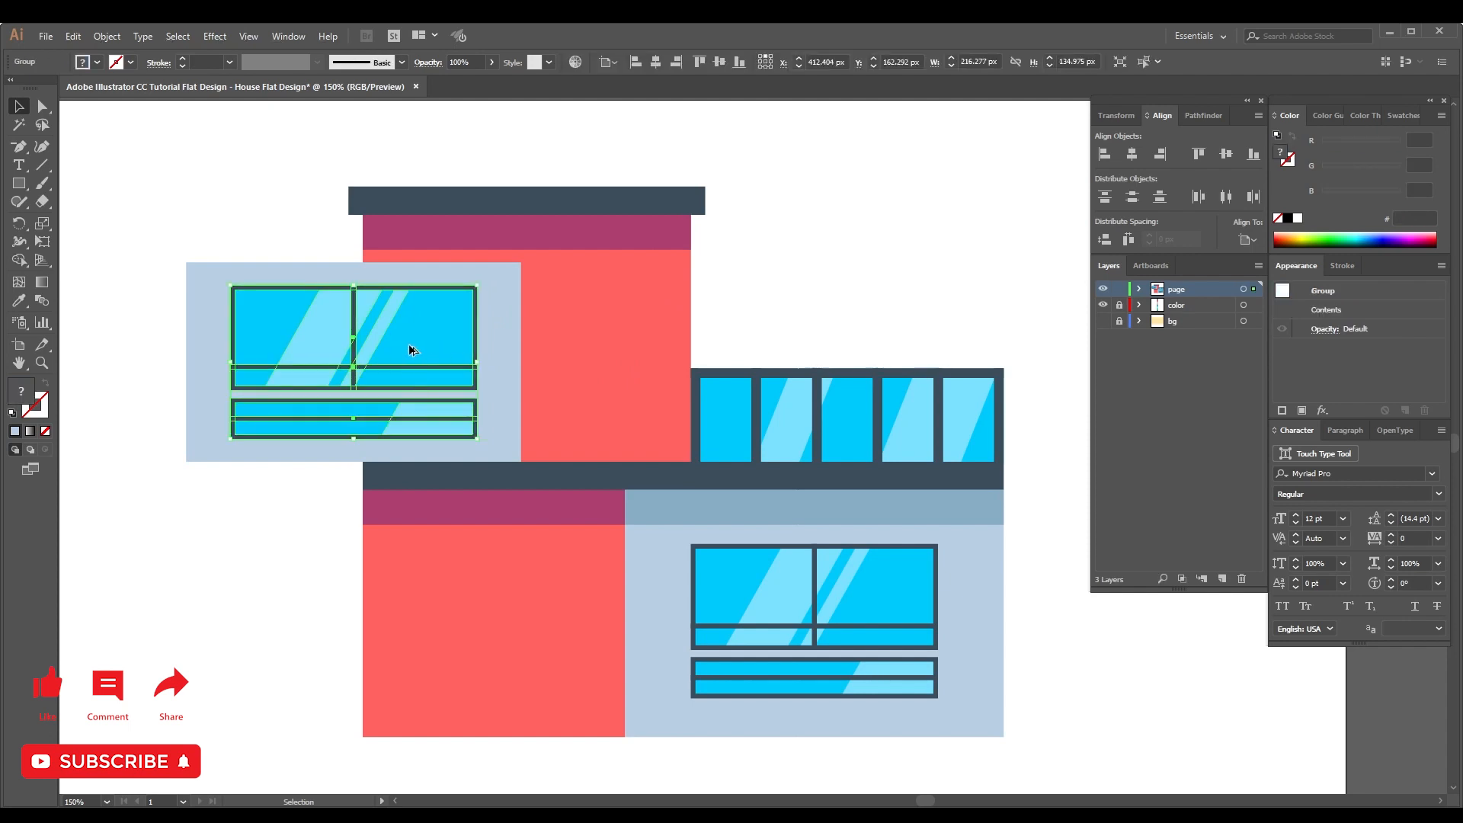
pyautogui.moveTo(409, 349); pyautogui.dragTo(755, 447)
pyautogui.hotkey('ctrl', 'space')
pyautogui.press('space')
pyautogui.moveTo(653, 373); pyautogui.dragTo(438, 295)
pyautogui.moveTo(500, 414); pyautogui.dragTo(624, 257)
pyautogui.hotkey('ctrl', '-')
pyautogui.hotkey('ctrl', '-')
pyautogui.hotkey('ctrl', '-')
pyautogui.hotkey('ctrl', '-')
pyautogui.hotkey('ctrl', '-')
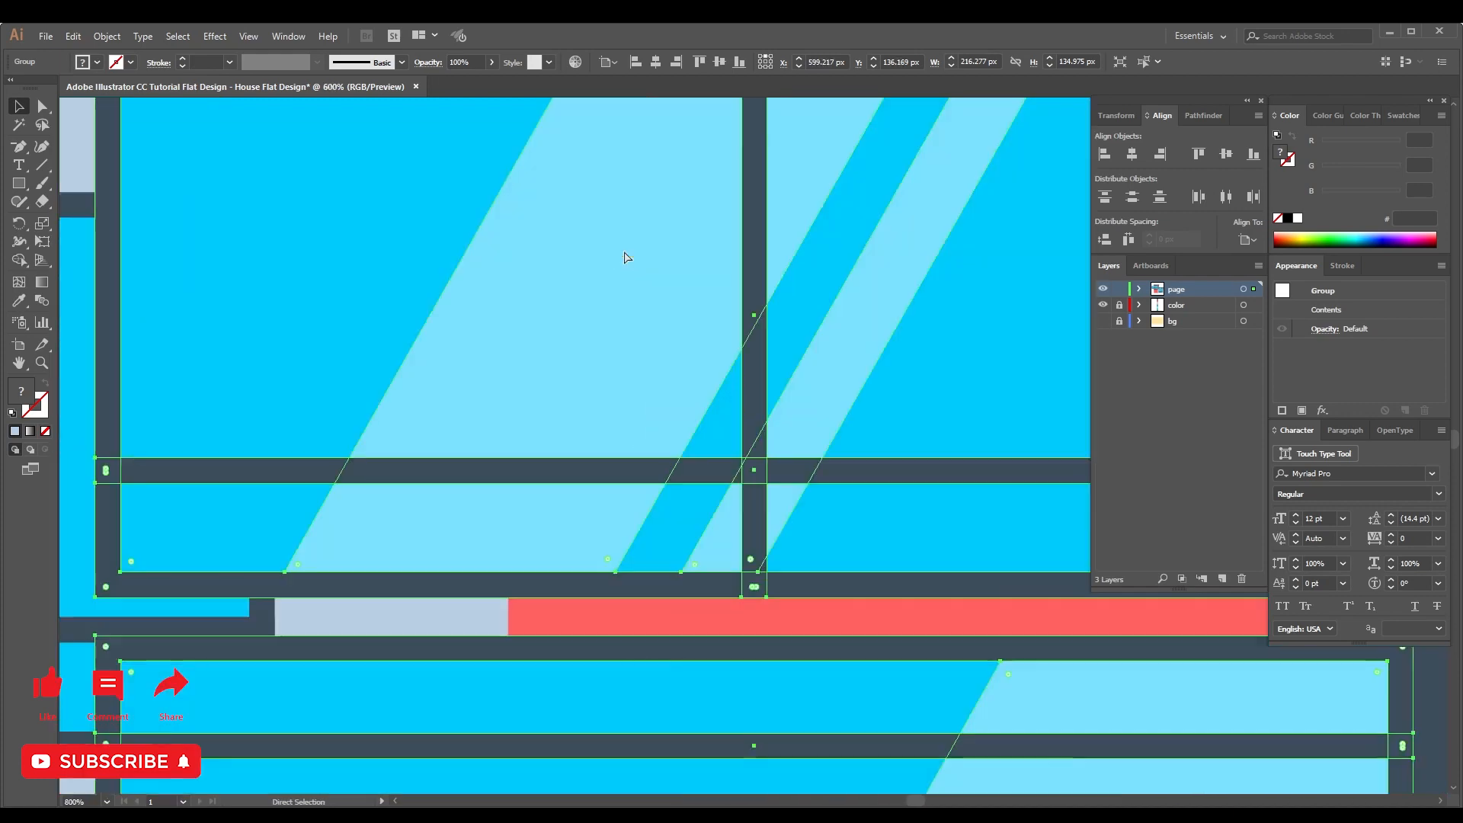
# Scale the copied window group to about 143 by 90 px and shift it 14 px left on the red wall.
pyautogui.moveTo(592, 447); pyautogui.dragTo(700, 446)
pyautogui.hotkey('shift', 'Left')
pyautogui.hotkey('shift', 'Left')
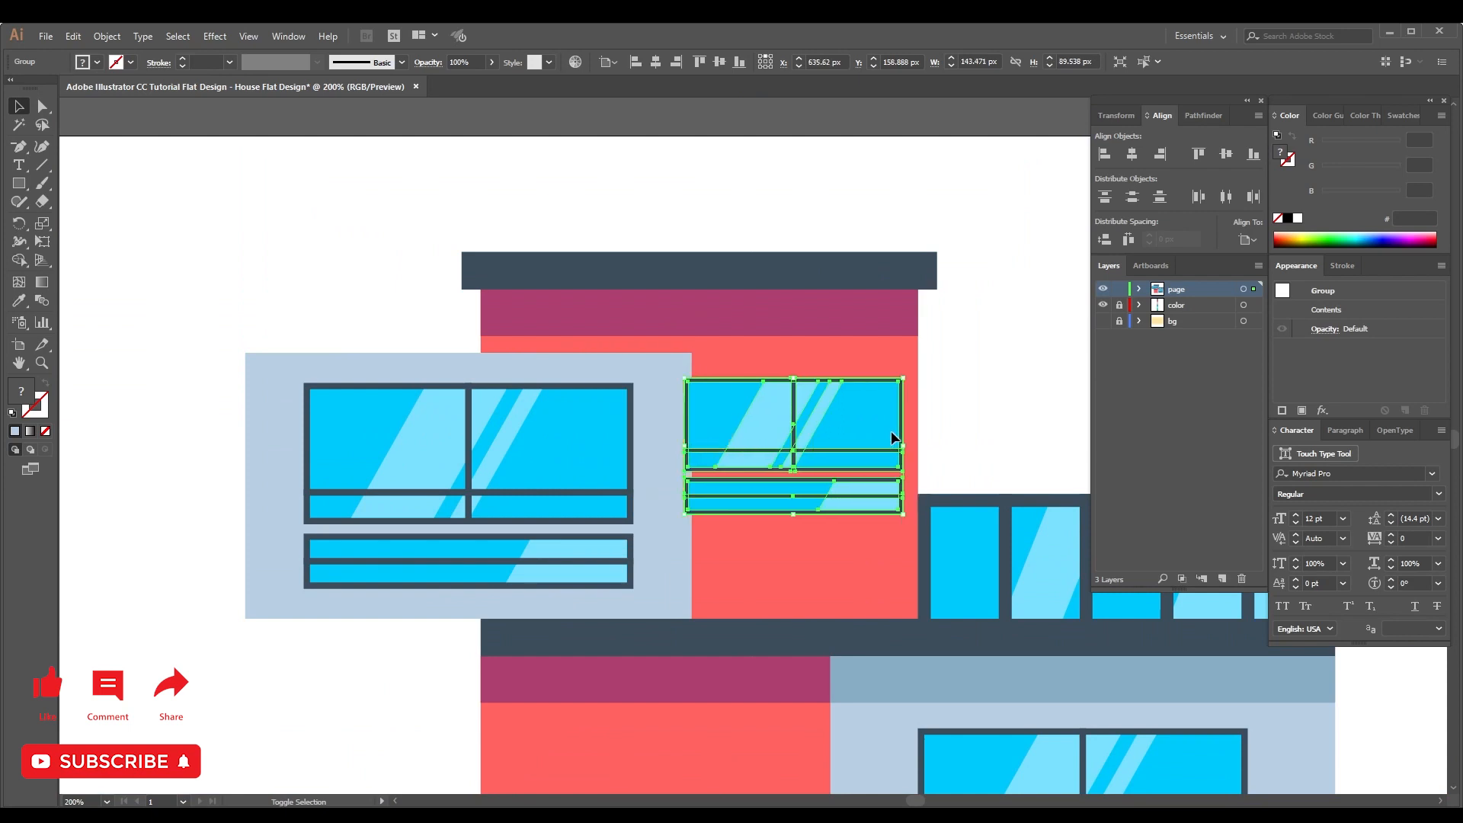
pyautogui.press('Right')
pyautogui.press('Right')
pyautogui.press('Right')
pyautogui.press('Right')
pyautogui.press('Right')
pyautogui.press('Right')
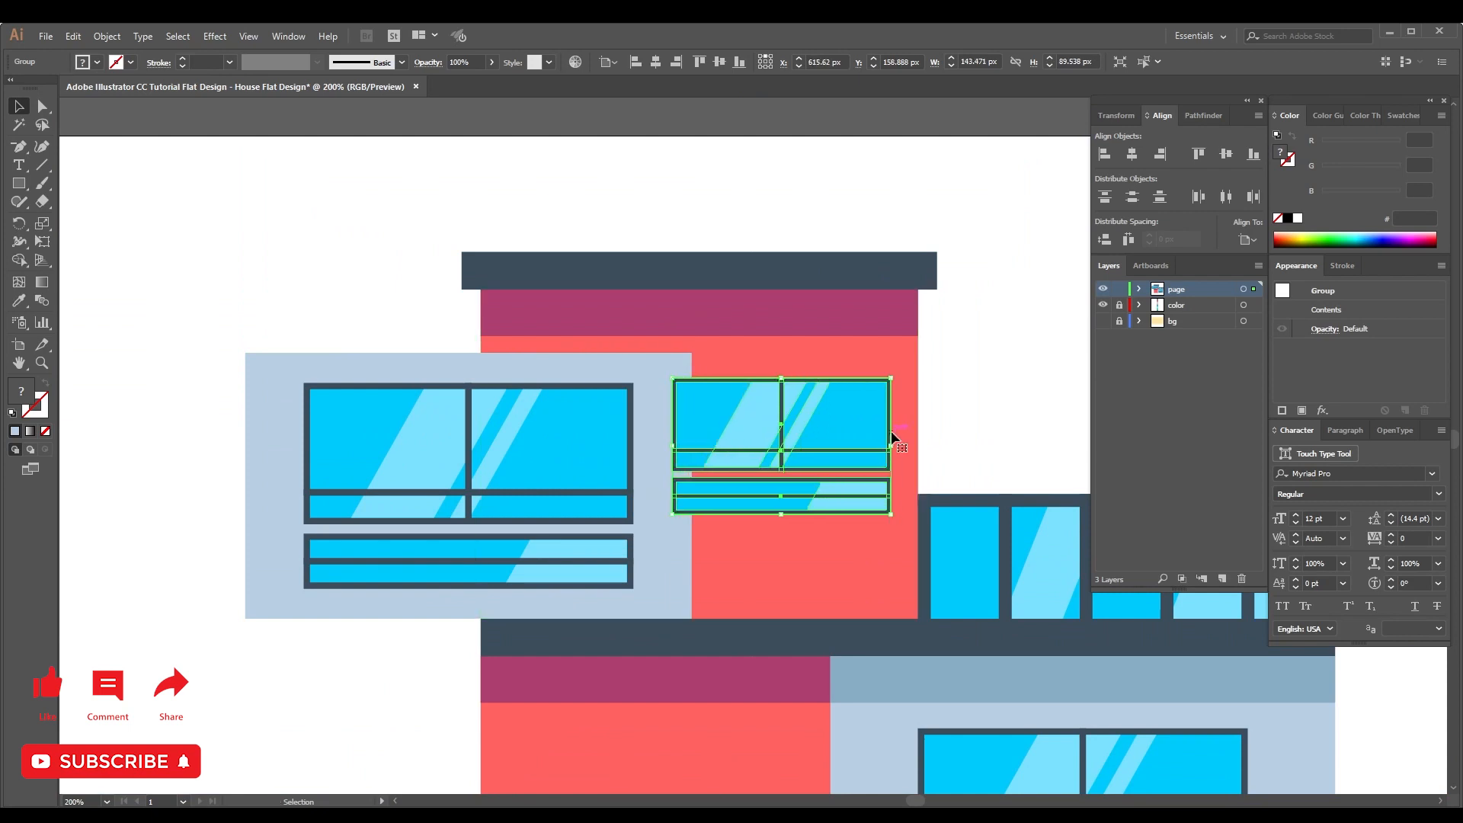
# Lower the copied window group 11 px and shrink it to about 120 by 75 px on the visible red wall.
pyautogui.press('Down')
pyautogui.press('Down')
pyautogui.press('Down')
pyautogui.press('Down')
pyautogui.press('Down')
pyautogui.press('Down')
pyautogui.press('Down')
pyautogui.press('Down')
pyautogui.press('Down')
pyautogui.press('Down')
pyautogui.press('Down')
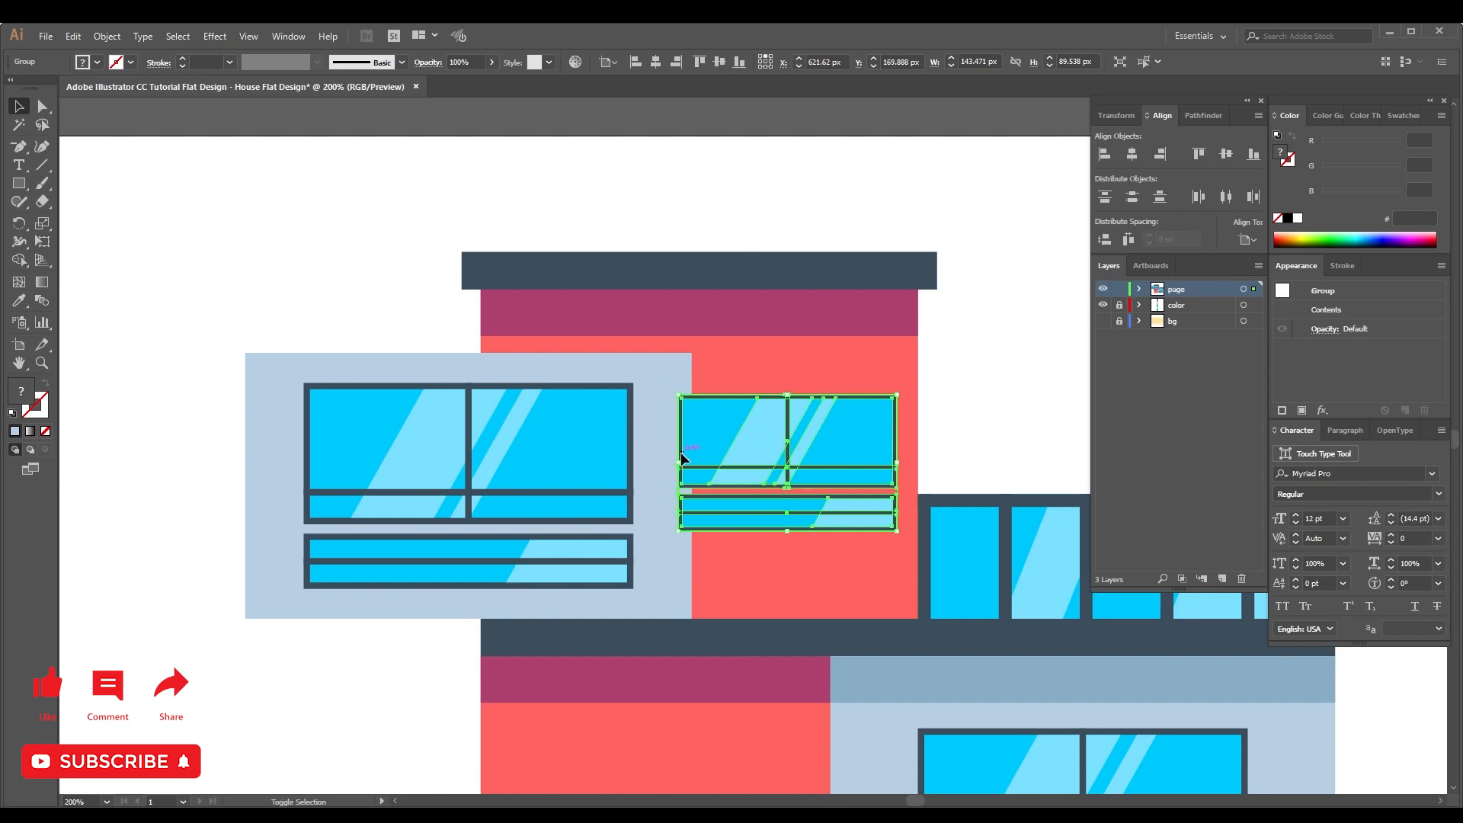
pyautogui.moveTo(680, 458); pyautogui.dragTo(714, 462)
pyautogui.click(950, 385)
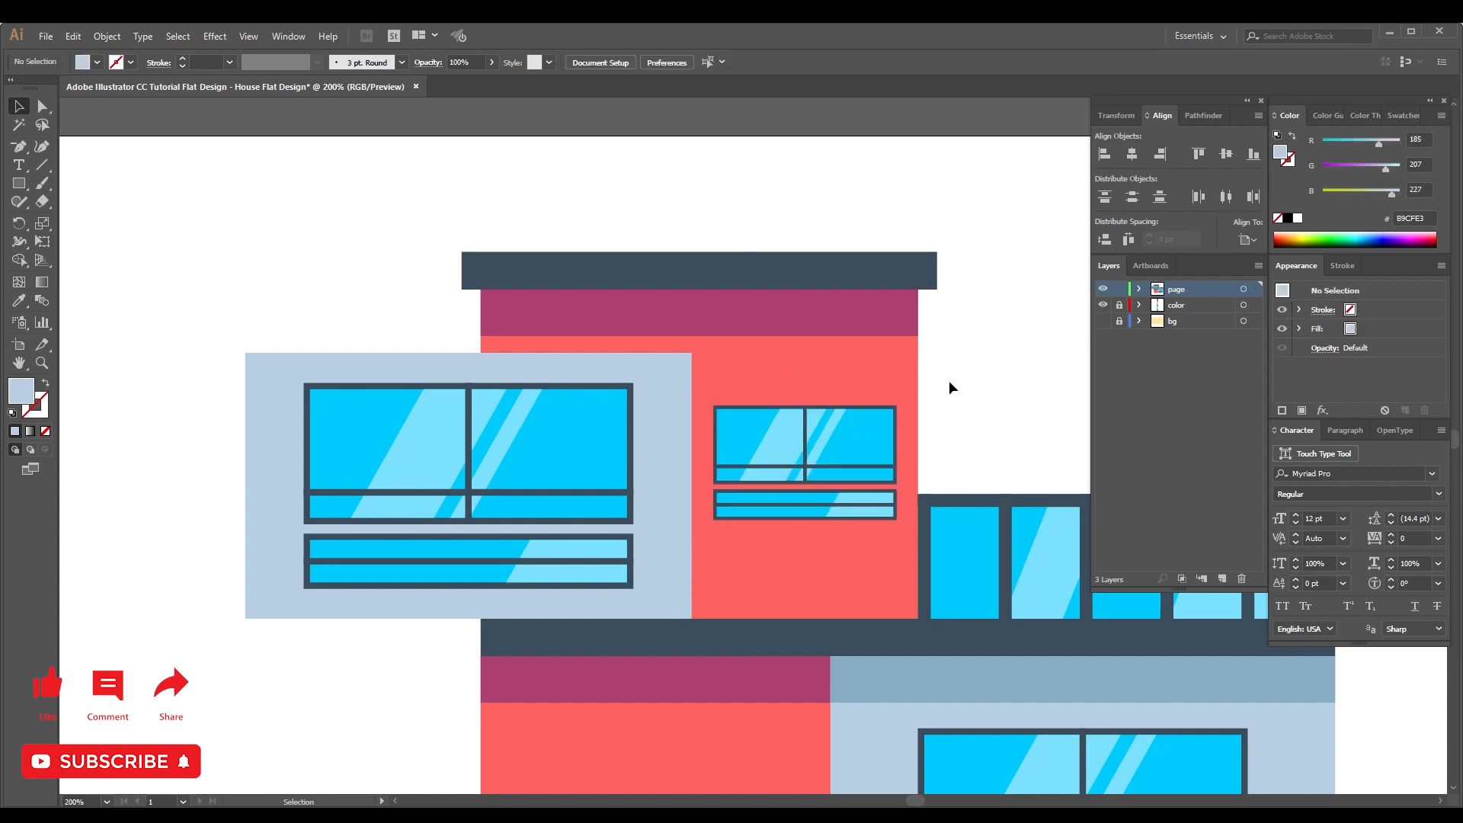
# Ungroup the small window on the red wall into separate parts.
pyautogui.moveTo(950, 385); pyautogui.dragTo(755, 337)
pyautogui.moveTo(372, 294); pyautogui.dragTo(873, 537)
pyautogui.press('v')
pyautogui.click(749, 436)
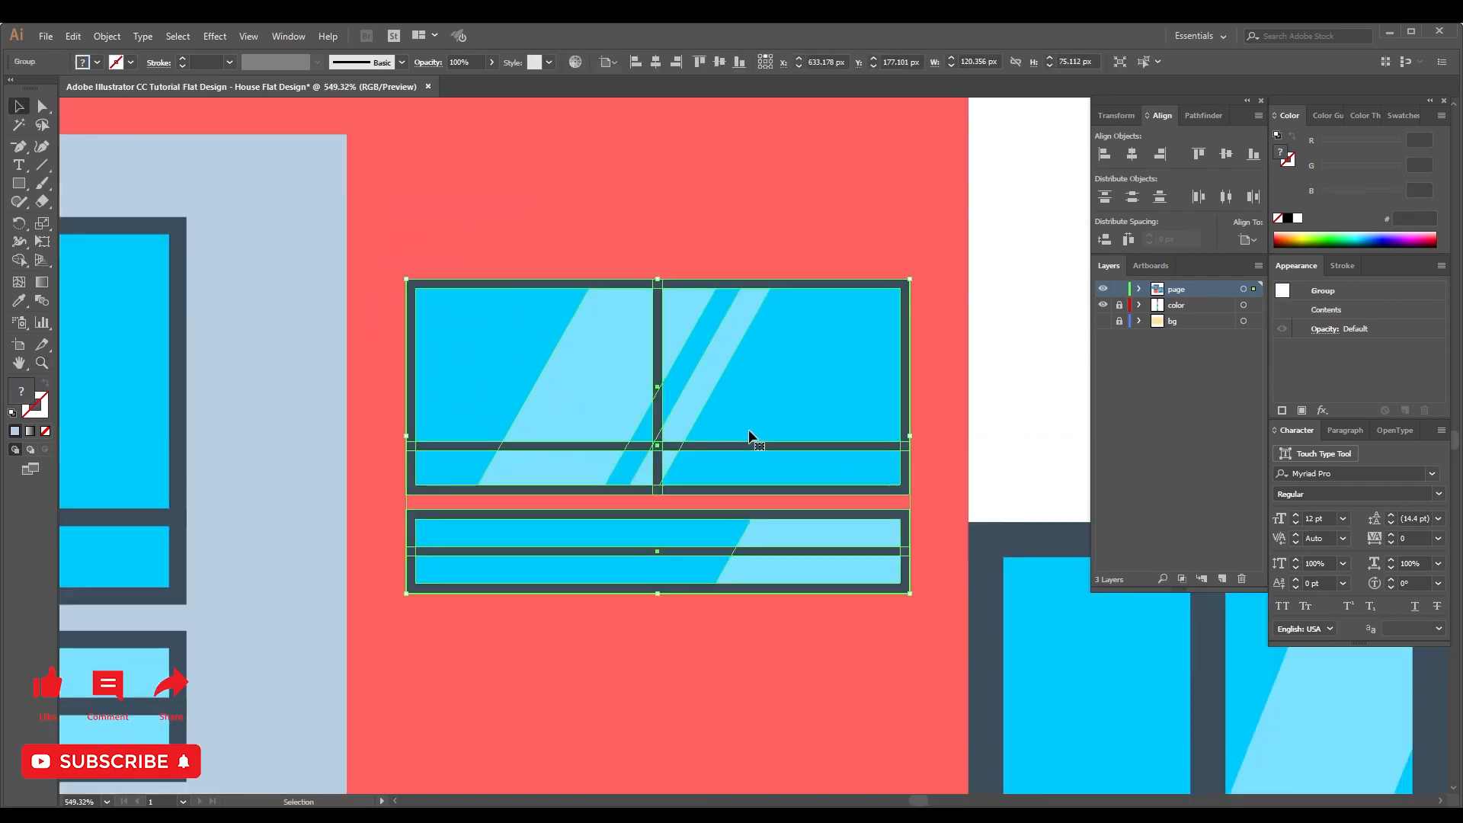
pyautogui.rightClick(749, 436)
pyautogui.click(808, 543)
pyautogui.click(1023, 424)
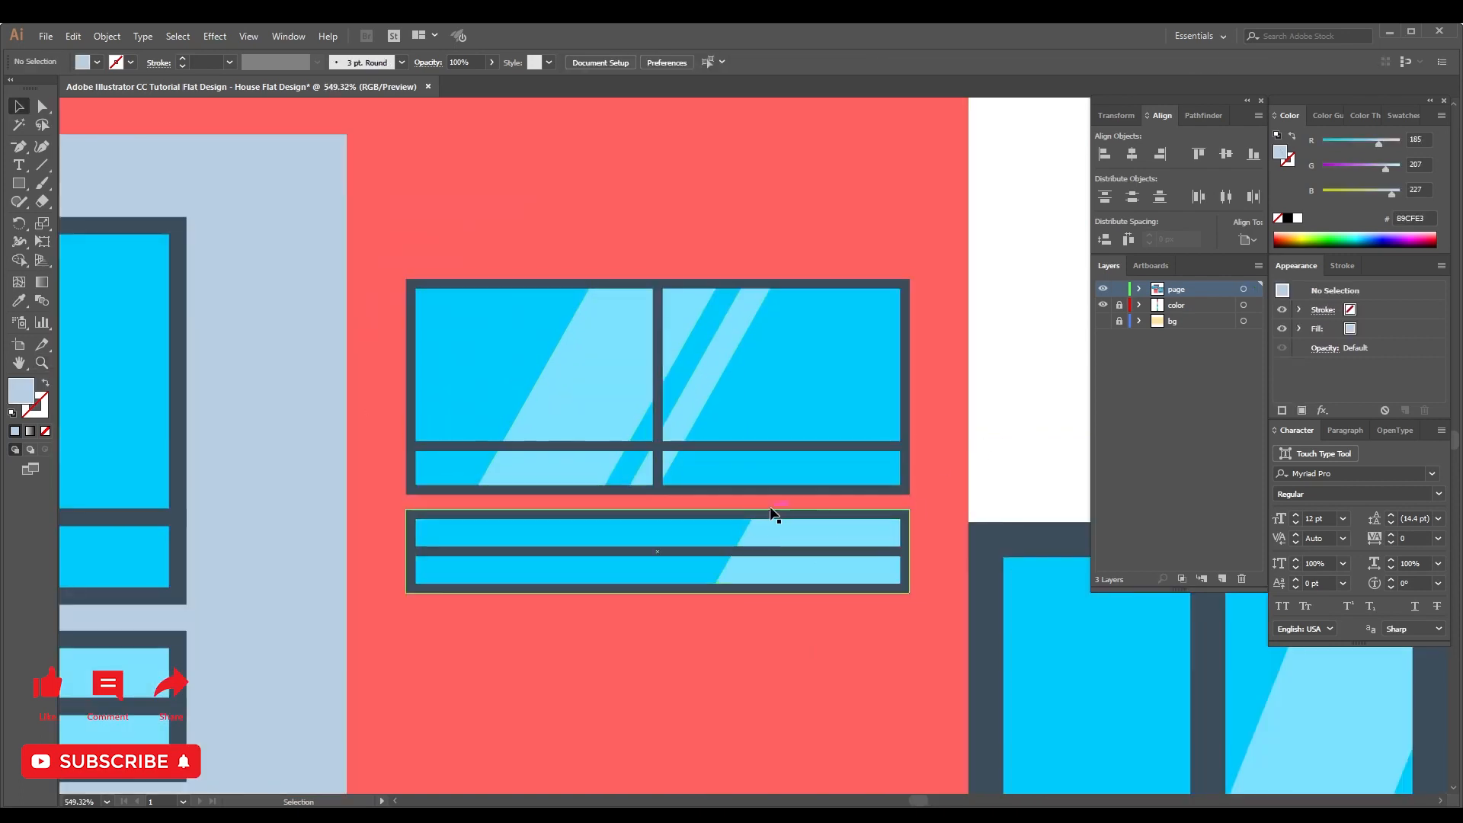
# Extend the small window's lower frame downward to about 33 px high and delete its crossbar, glass and reflection.
pyautogui.click(692, 524)
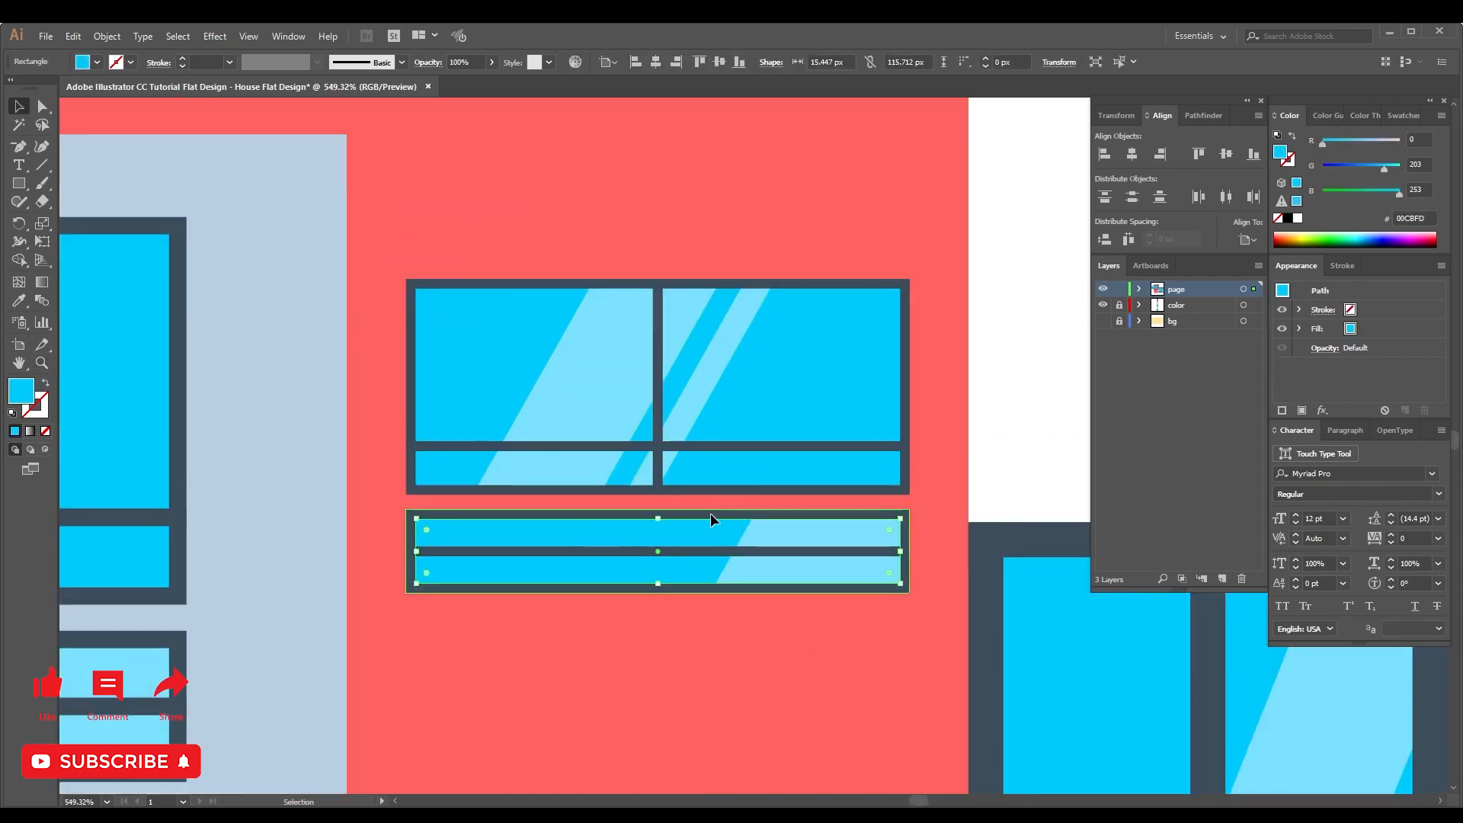
pyautogui.moveTo(658, 593); pyautogui.dragTo(658, 664)
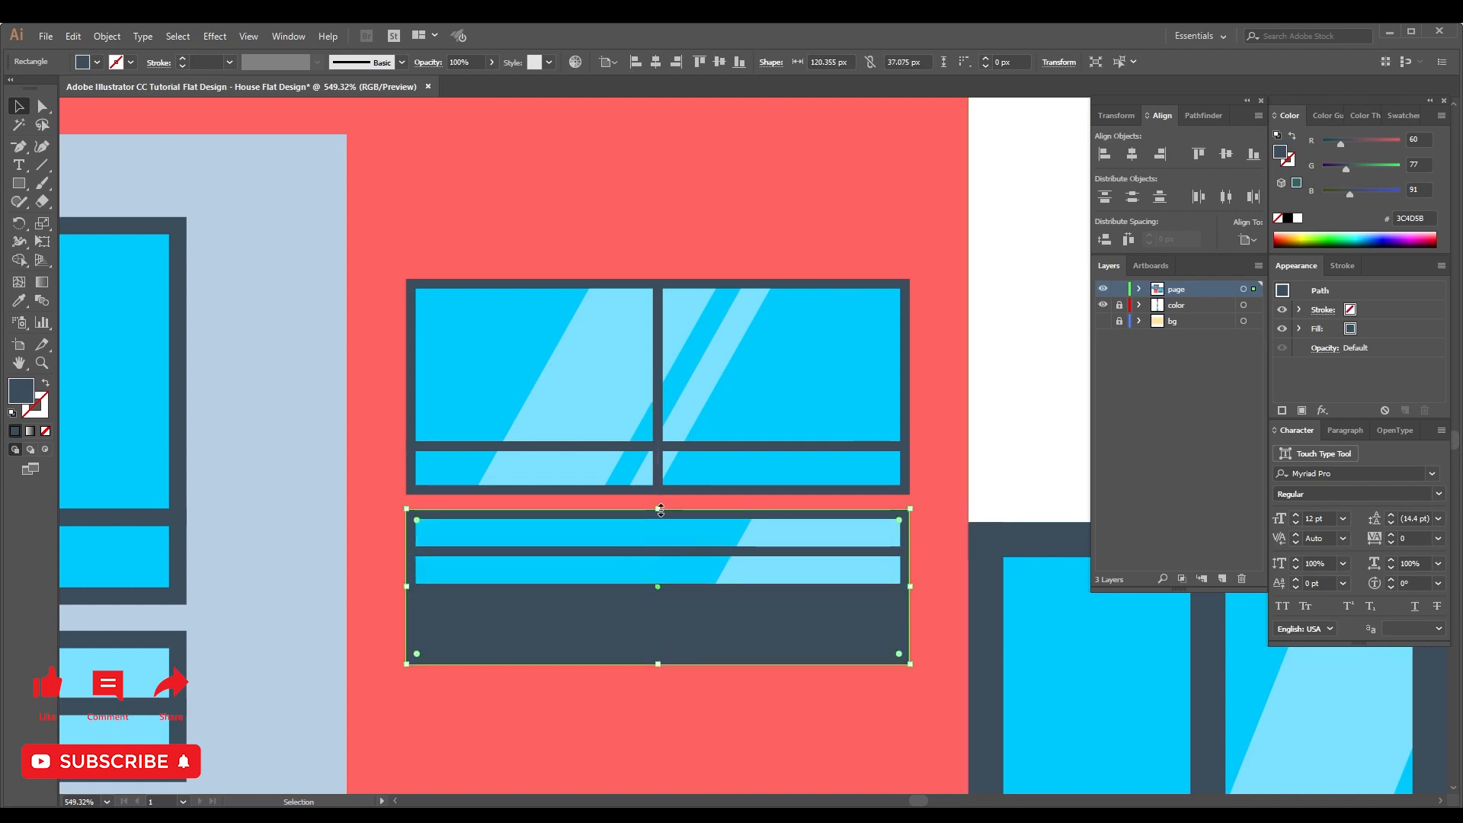
pyautogui.moveTo(658, 510); pyautogui.dragTo(660, 523)
pyautogui.click(670, 543)
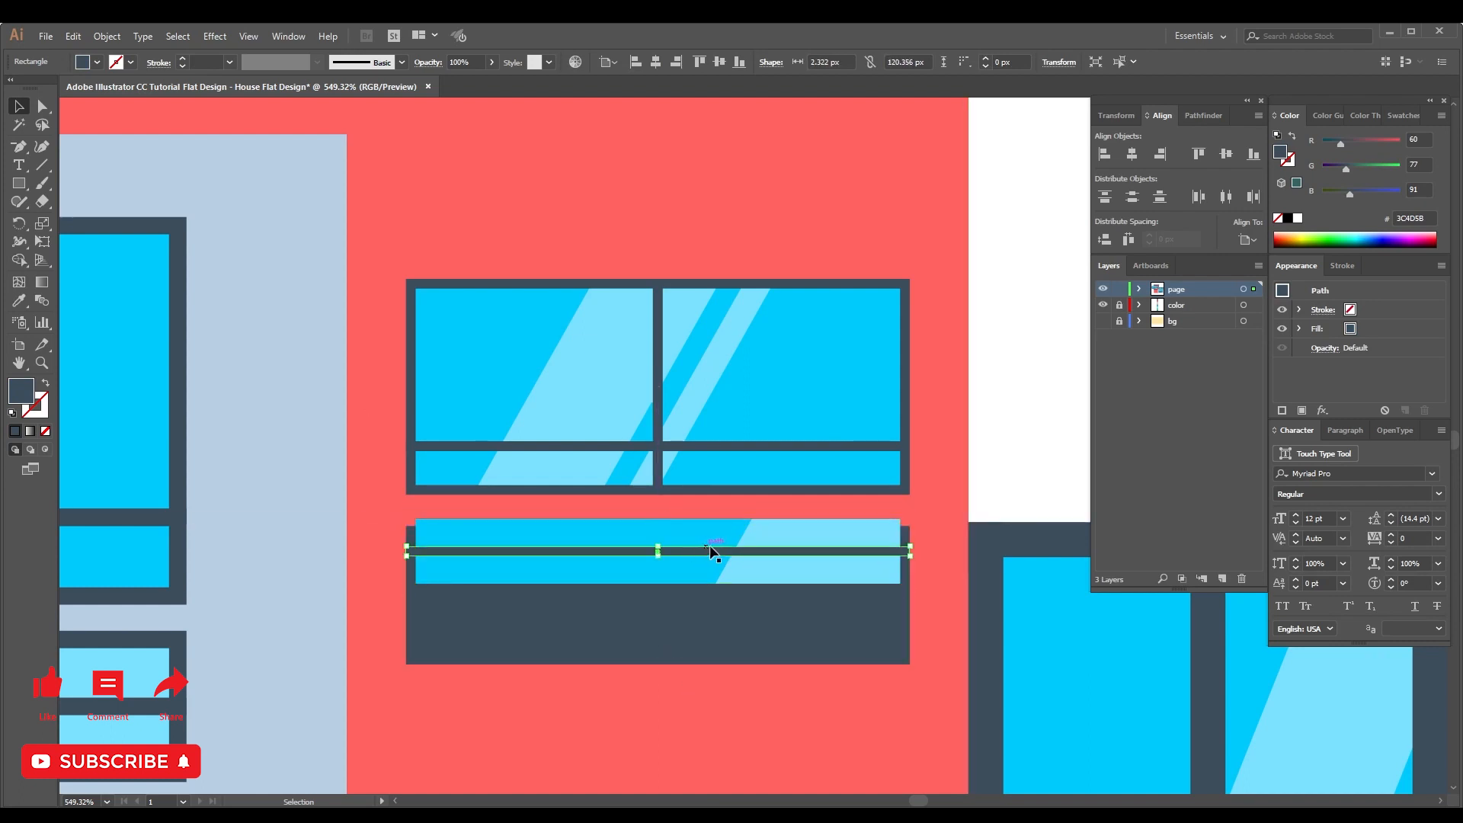
pyautogui.press('Delete')
pyautogui.click(770, 560)
pyautogui.press('Delete')
# Shorten the empty lower frame to about 29 px high by raising its bottom edge.
pyautogui.click(713, 581)
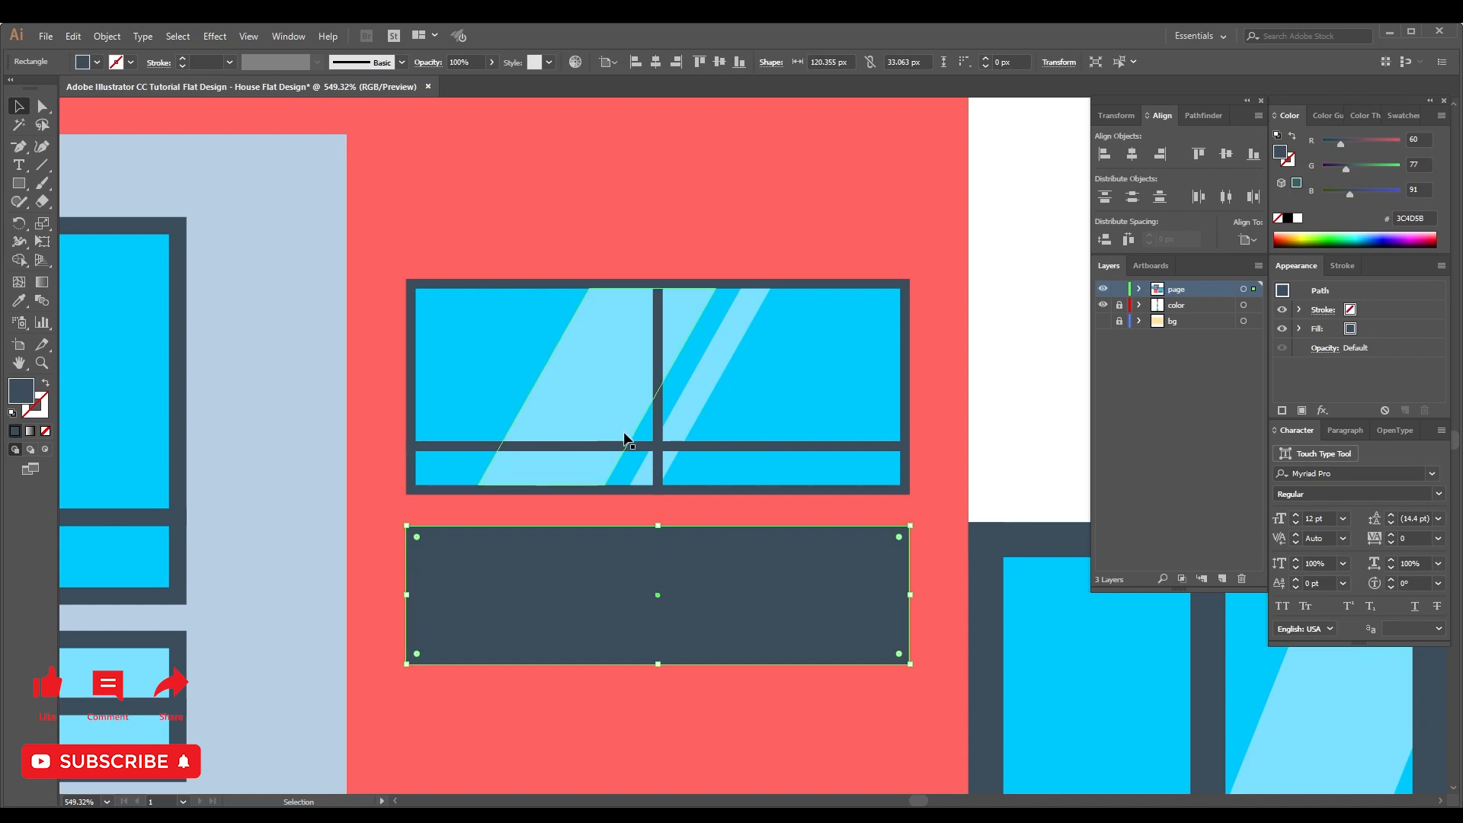
pyautogui.hotkey('ctrl', '-')
pyautogui.hotkey('ctrl', '-')
pyautogui.hotkey('ctrl', '-')
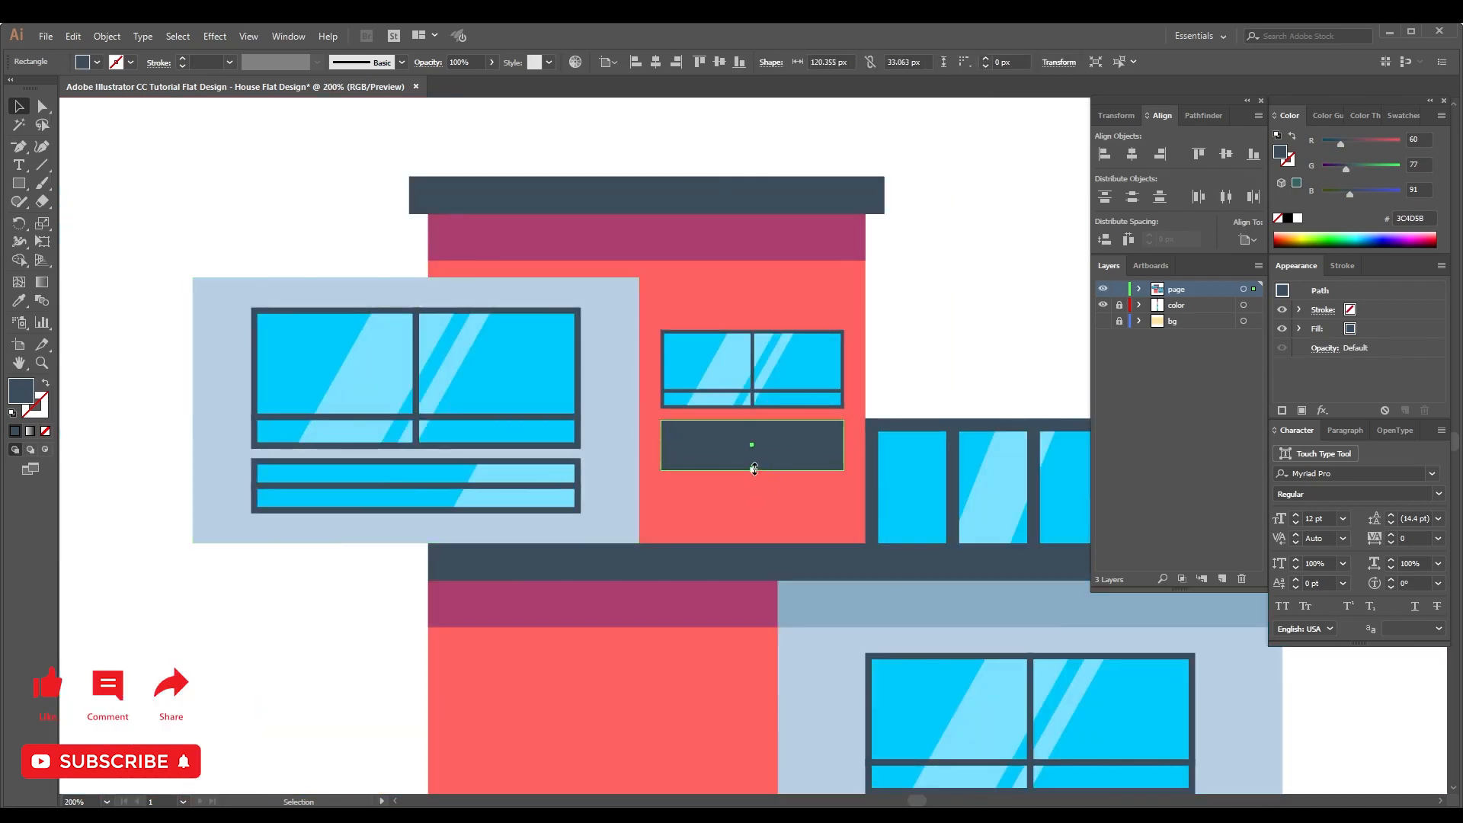
pyautogui.moveTo(754, 468); pyautogui.dragTo(755, 464)
# Offset the lower frame's path by -3 px and fill the inner rectangle with the window glass blue (00CBFD).
pyautogui.click(106, 36)
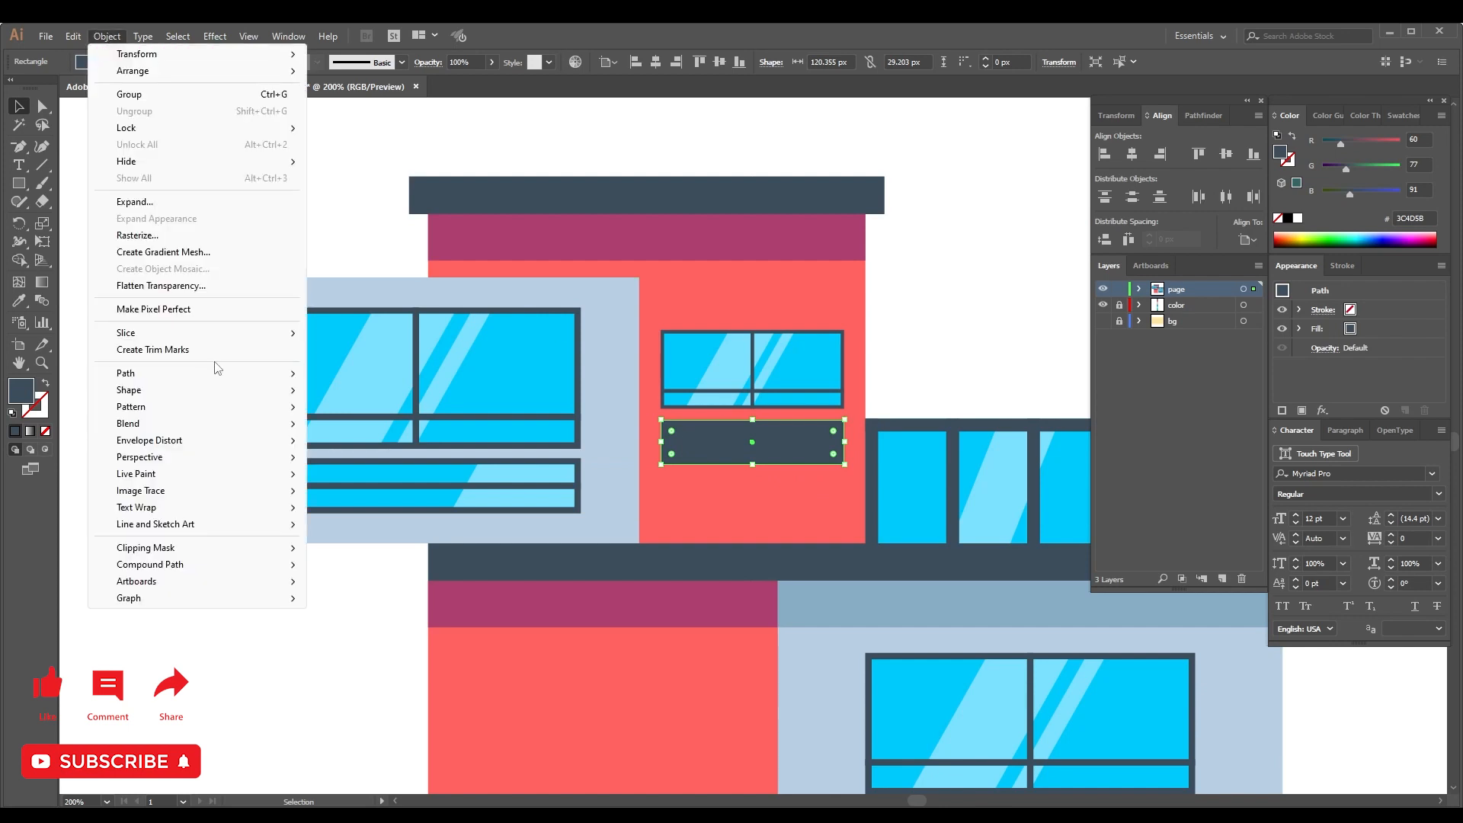
pyautogui.moveTo(206, 372)
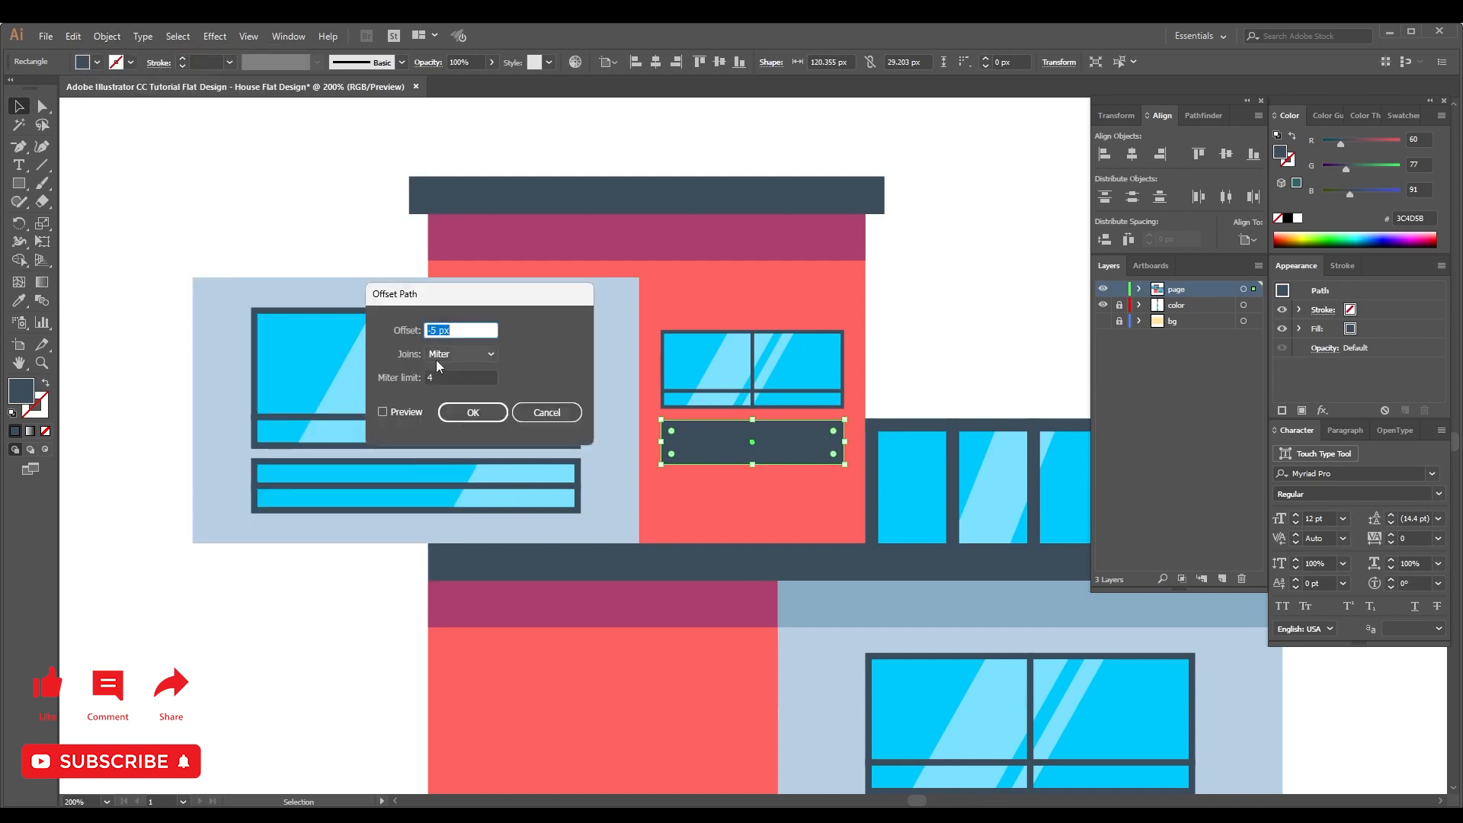
pyautogui.click(395, 410)
pyautogui.click(460, 329)
pyautogui.press('Up')
pyautogui.press('Up')
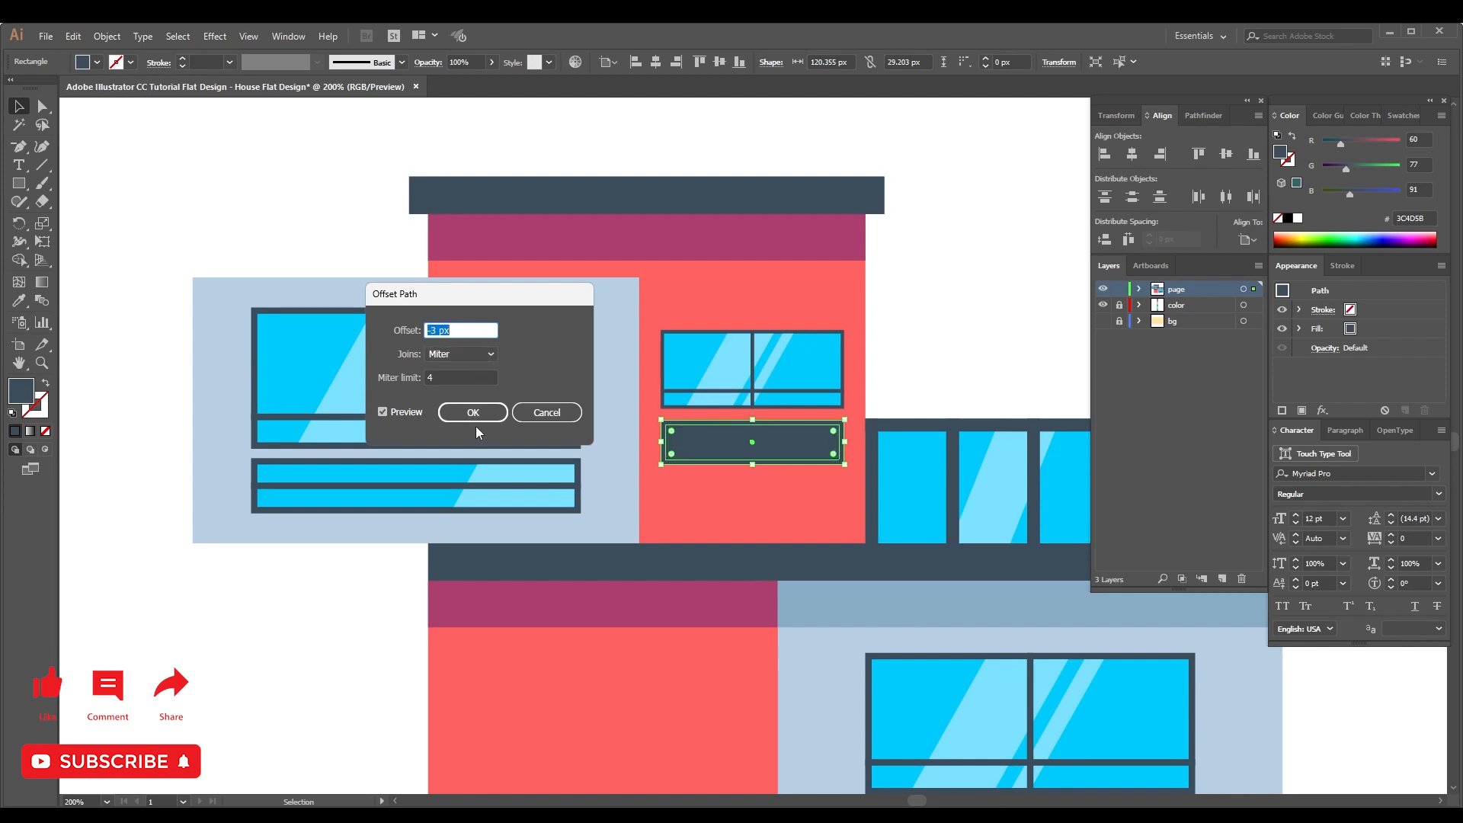
pyautogui.click(474, 419)
pyautogui.press('i')
pyautogui.click(713, 357)
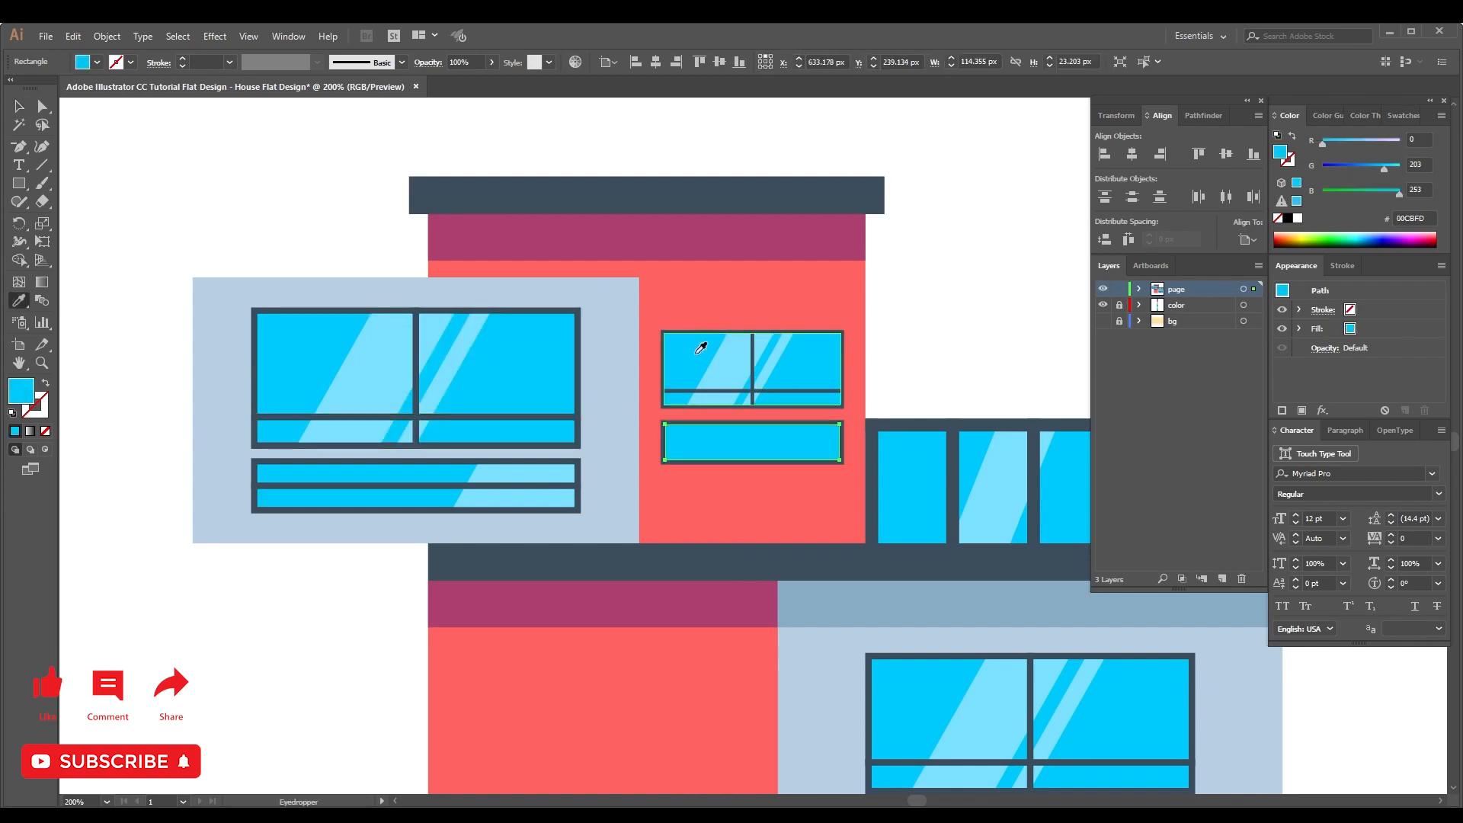
pyautogui.click(923, 378)
# Inspect the new lower pane's frame thickness against the small upper window and the rest of the house.
pyautogui.press('z')
pyautogui.moveTo(546, 300); pyautogui.dragTo(880, 483)
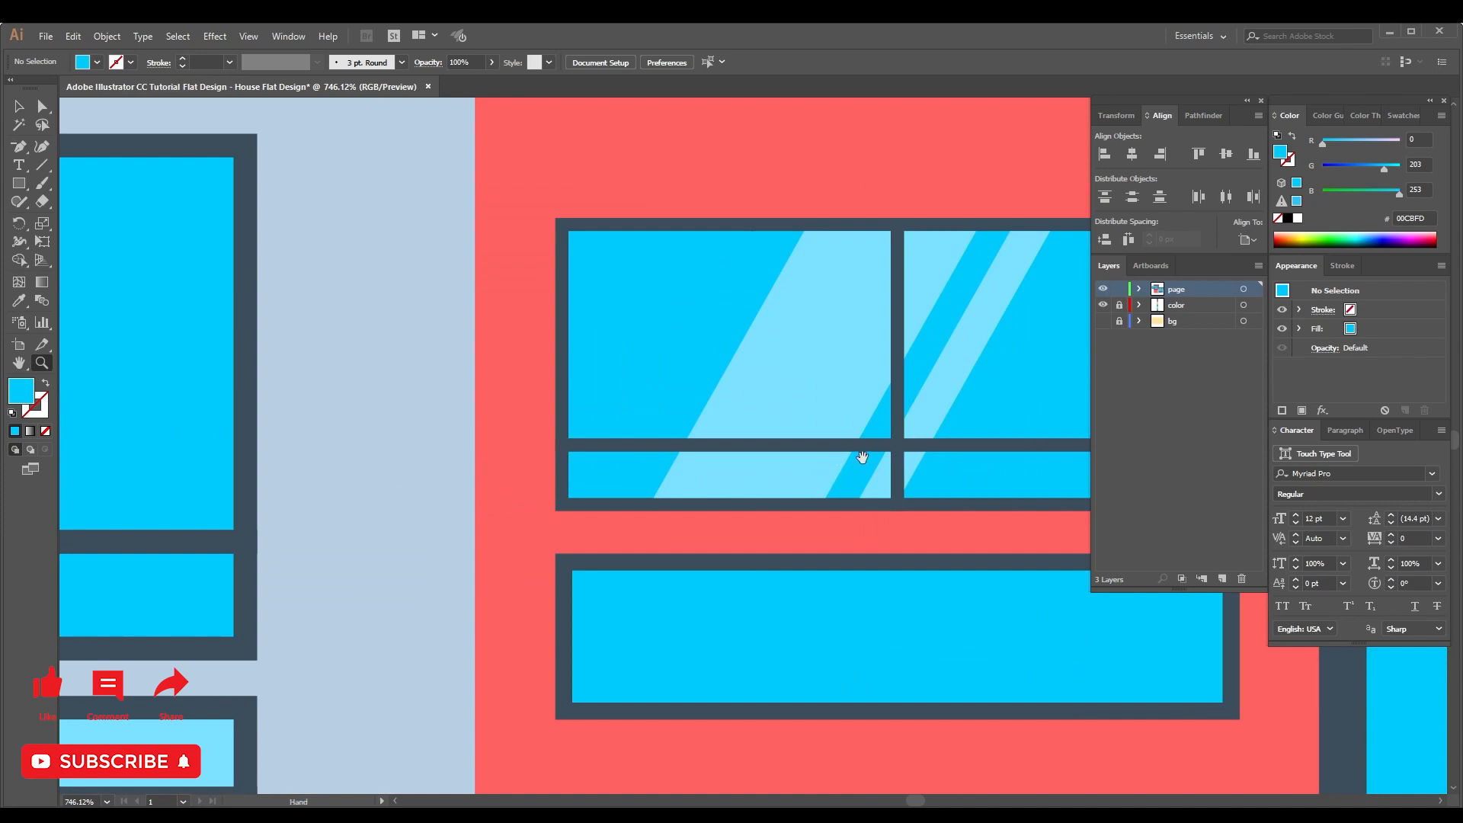
pyautogui.moveTo(227, 514); pyautogui.dragTo(317, 576)
pyautogui.hotkey('ctrl', '0')
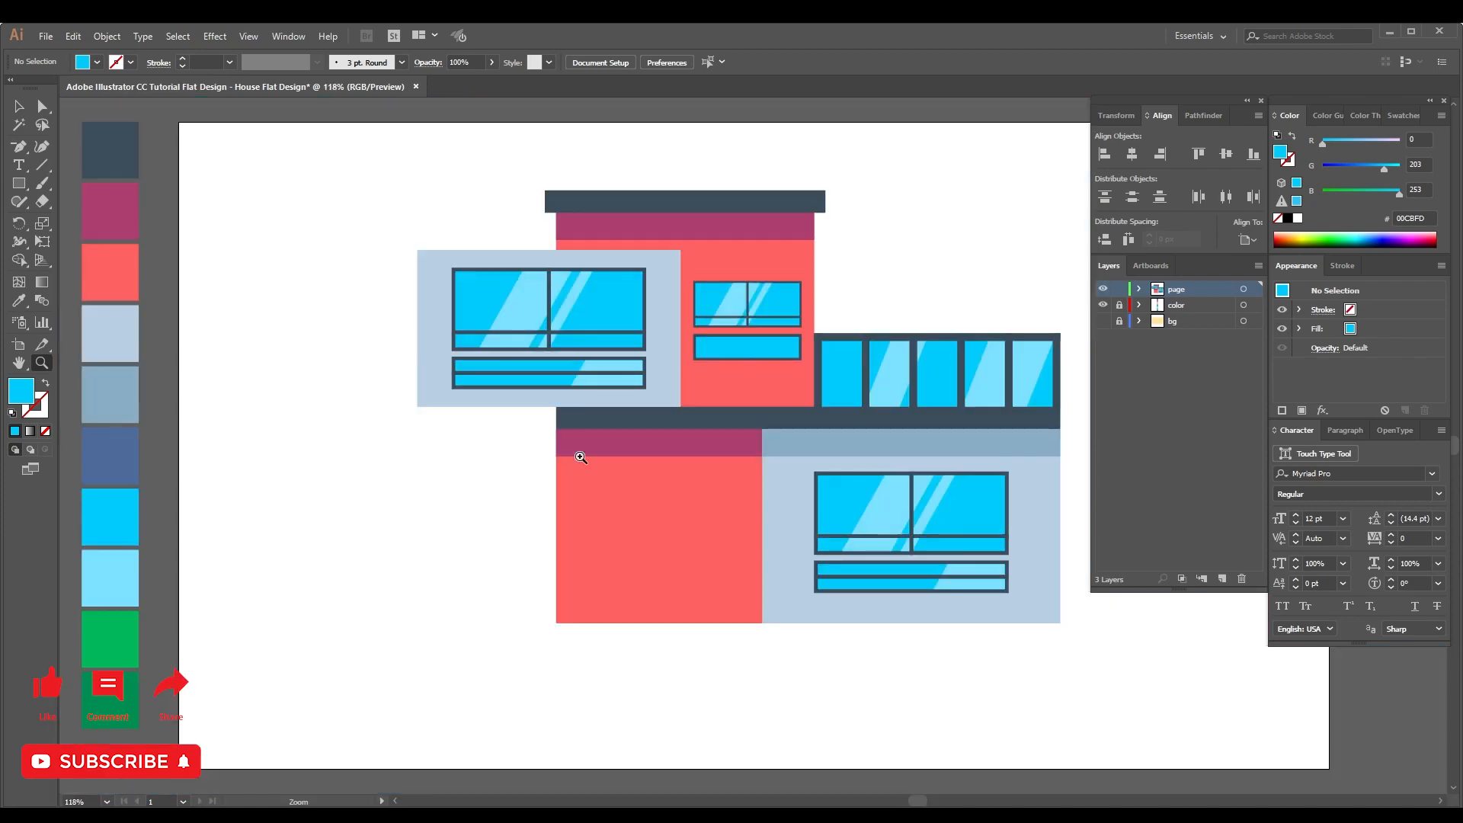
pyautogui.moveTo(662, 274); pyautogui.dragTo(798, 418)
pyautogui.press('v')
pyautogui.click(657, 499)
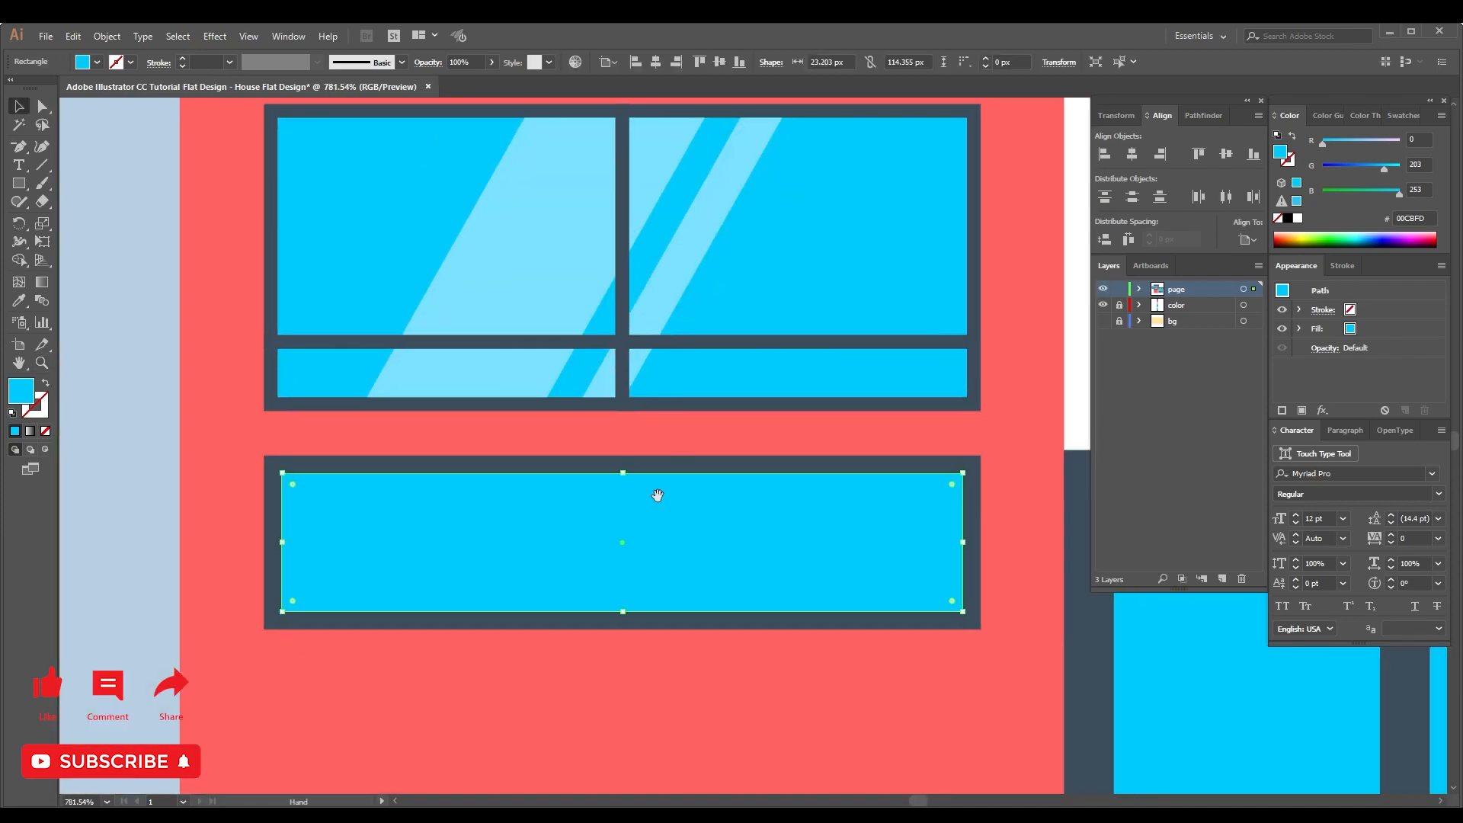
pyautogui.hotkey('ctrl', '-')
pyautogui.hotkey('ctrl', '-')
pyautogui.hotkey('ctrl', '-')
pyautogui.moveTo(690, 482); pyautogui.dragTo(573, 489)
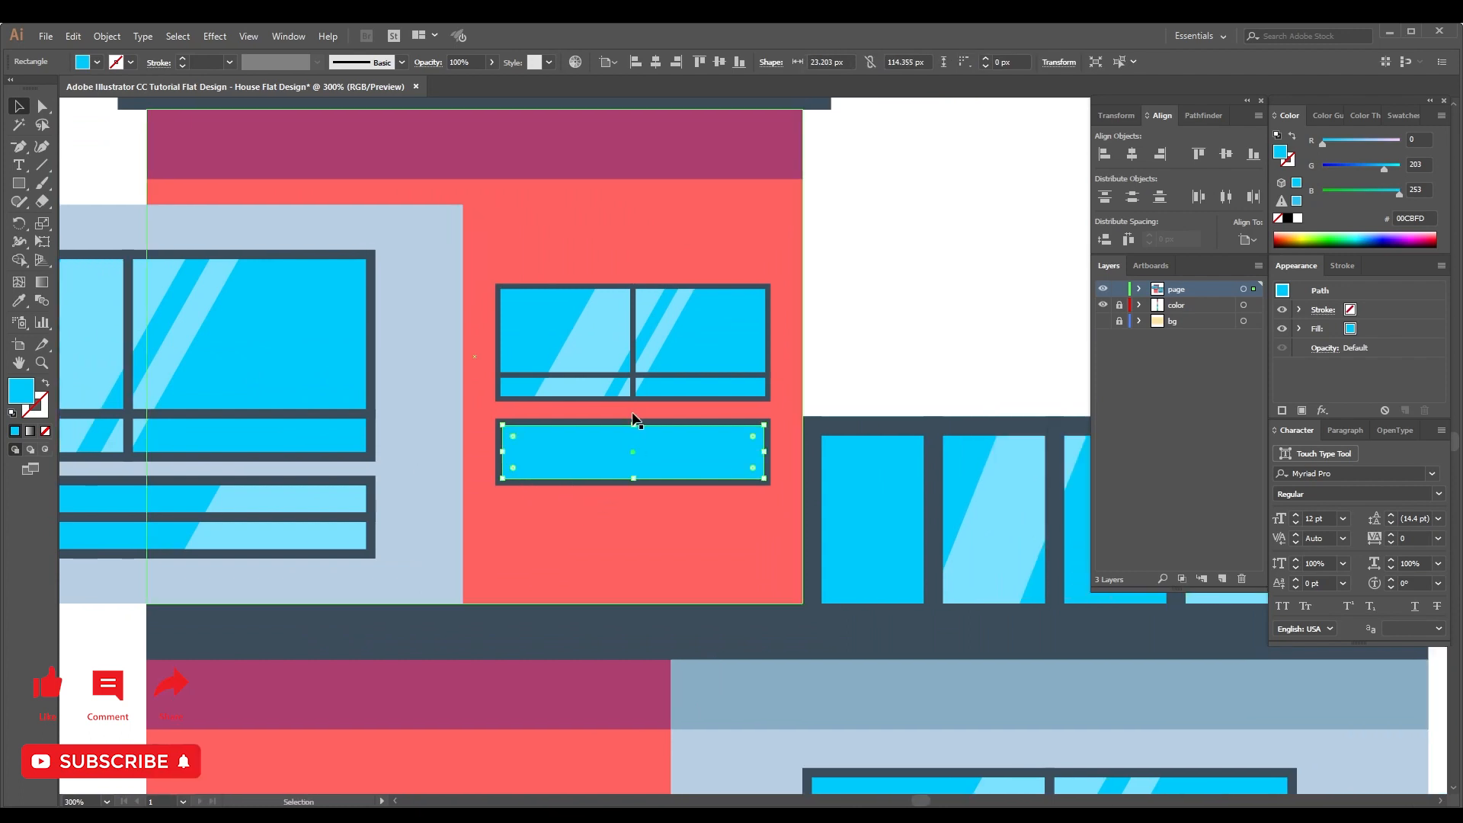
# Delete the small upper window's frame, mullion, crossbar, reflections and glass from the red wall.
pyautogui.click(610, 399)
pyautogui.press('Delete')
pyautogui.click(632, 356)
pyautogui.press('Delete')
pyautogui.click(627, 348)
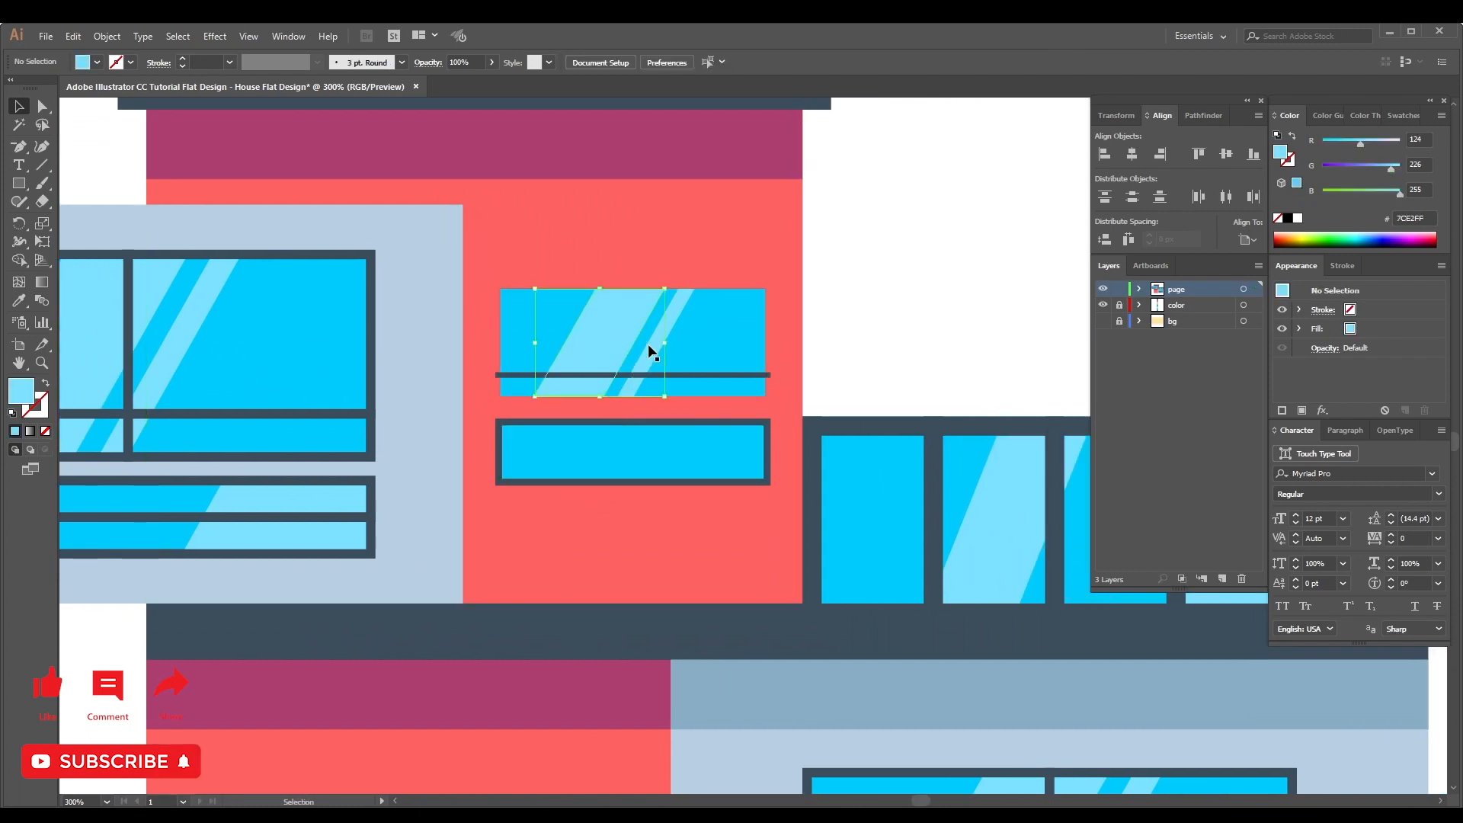
pyautogui.press('Delete')
pyautogui.click(663, 369)
pyautogui.press('Delete')
pyautogui.click(674, 360)
pyautogui.click(847, 364)
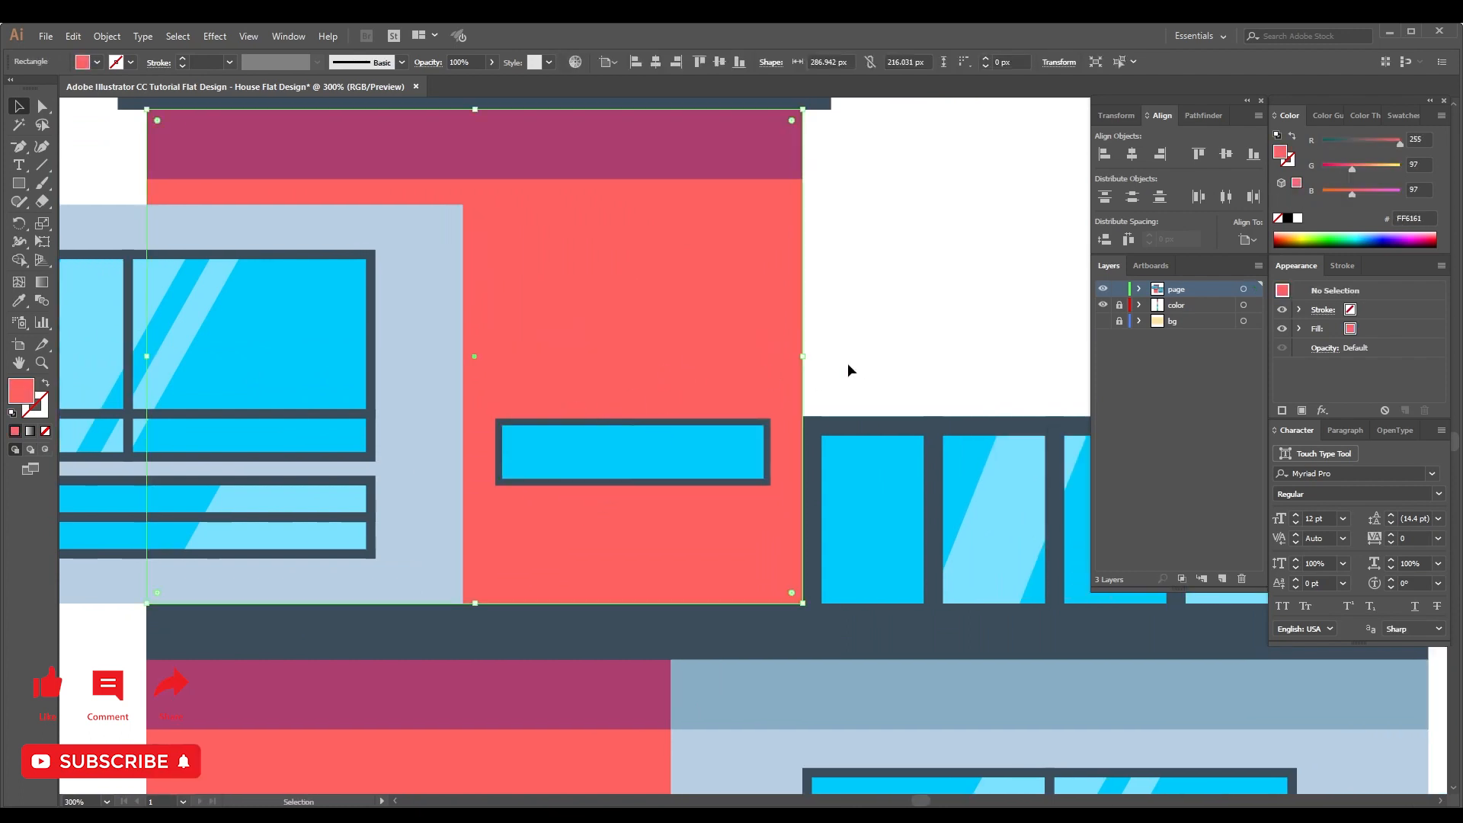
# Duplicate the remaining framed pane directly above itself, leaving a narrow gap between the two.
pyautogui.click(688, 427)
pyautogui.keyDown('shift'); pyautogui.click(689, 423); pyautogui.keyUp('shift')
pyautogui.keyDown('shift'); pyautogui.click(691, 423); pyautogui.keyUp('shift')
pyautogui.keyDown('shift'); pyautogui.click(688, 439); pyautogui.keyUp('shift')
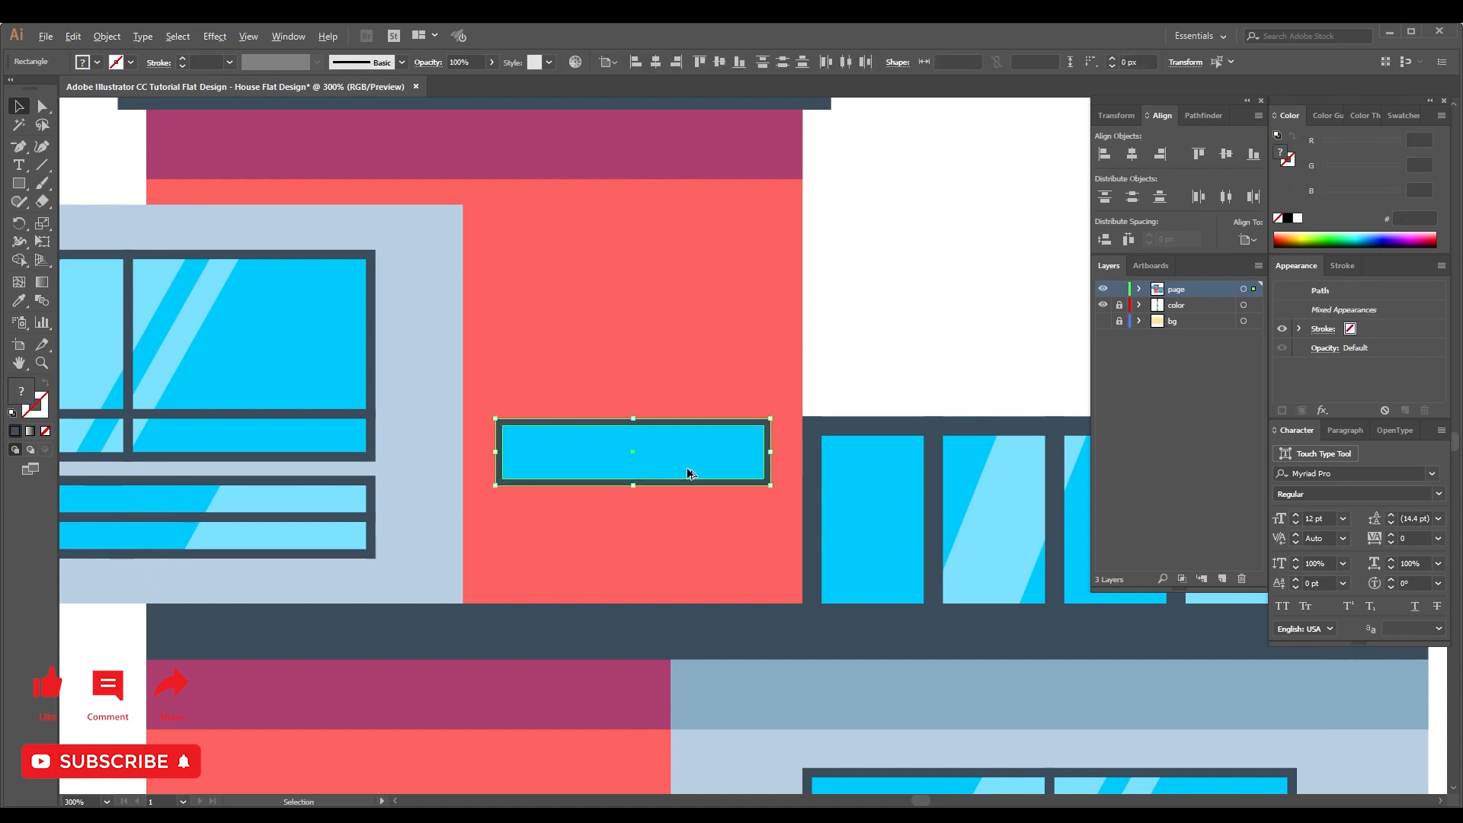
pyautogui.moveTo(688, 439); pyautogui.dragTo(688, 391)
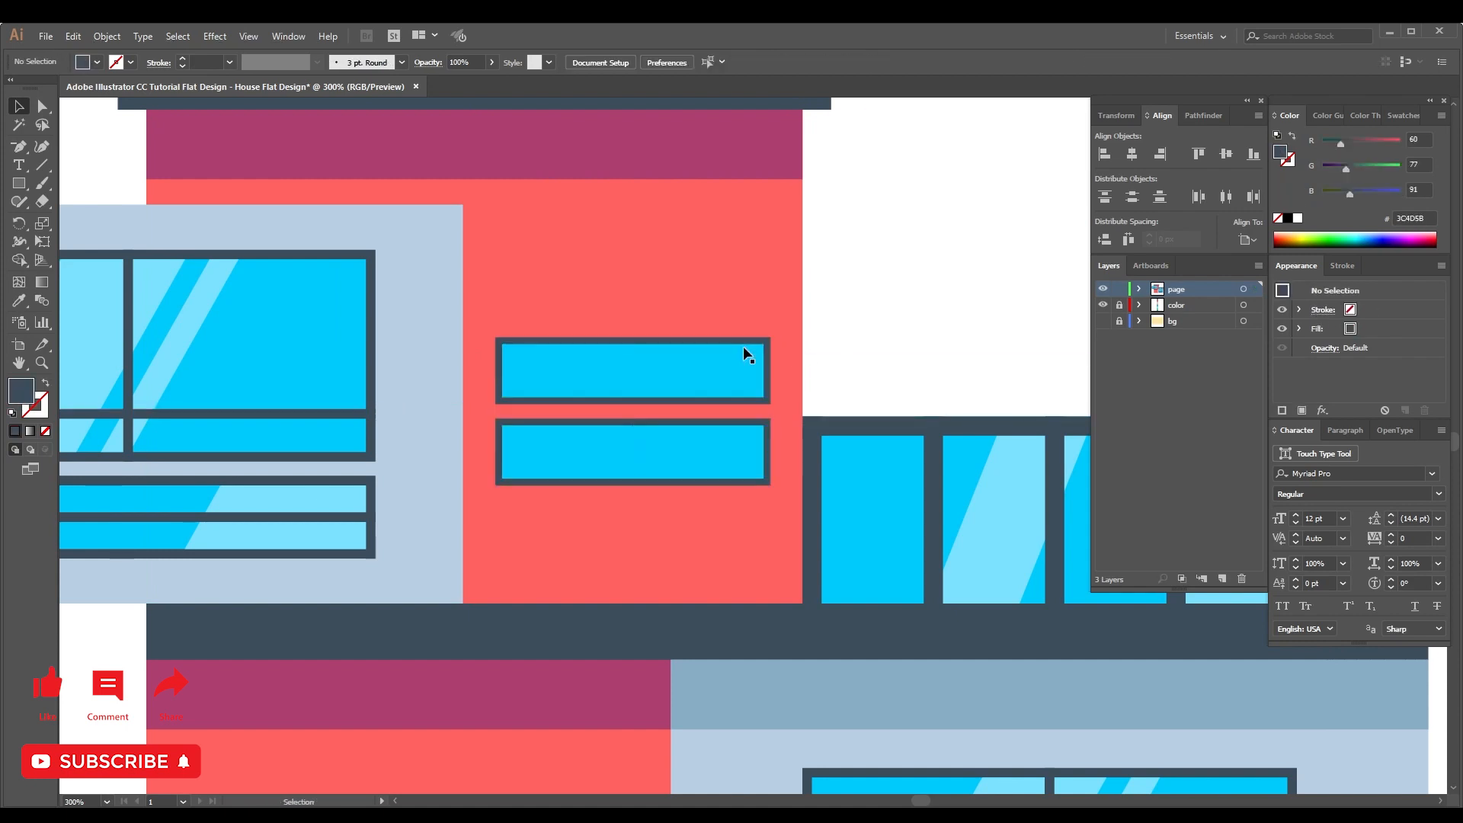
# Stretch the duplicated frame upward to about 71 px high and delete its old glass pane.
pyautogui.click(657, 332)
pyautogui.click(657, 335)
pyautogui.moveTo(626, 336); pyautogui.dragTo(630, 240)
pyautogui.click(652, 359)
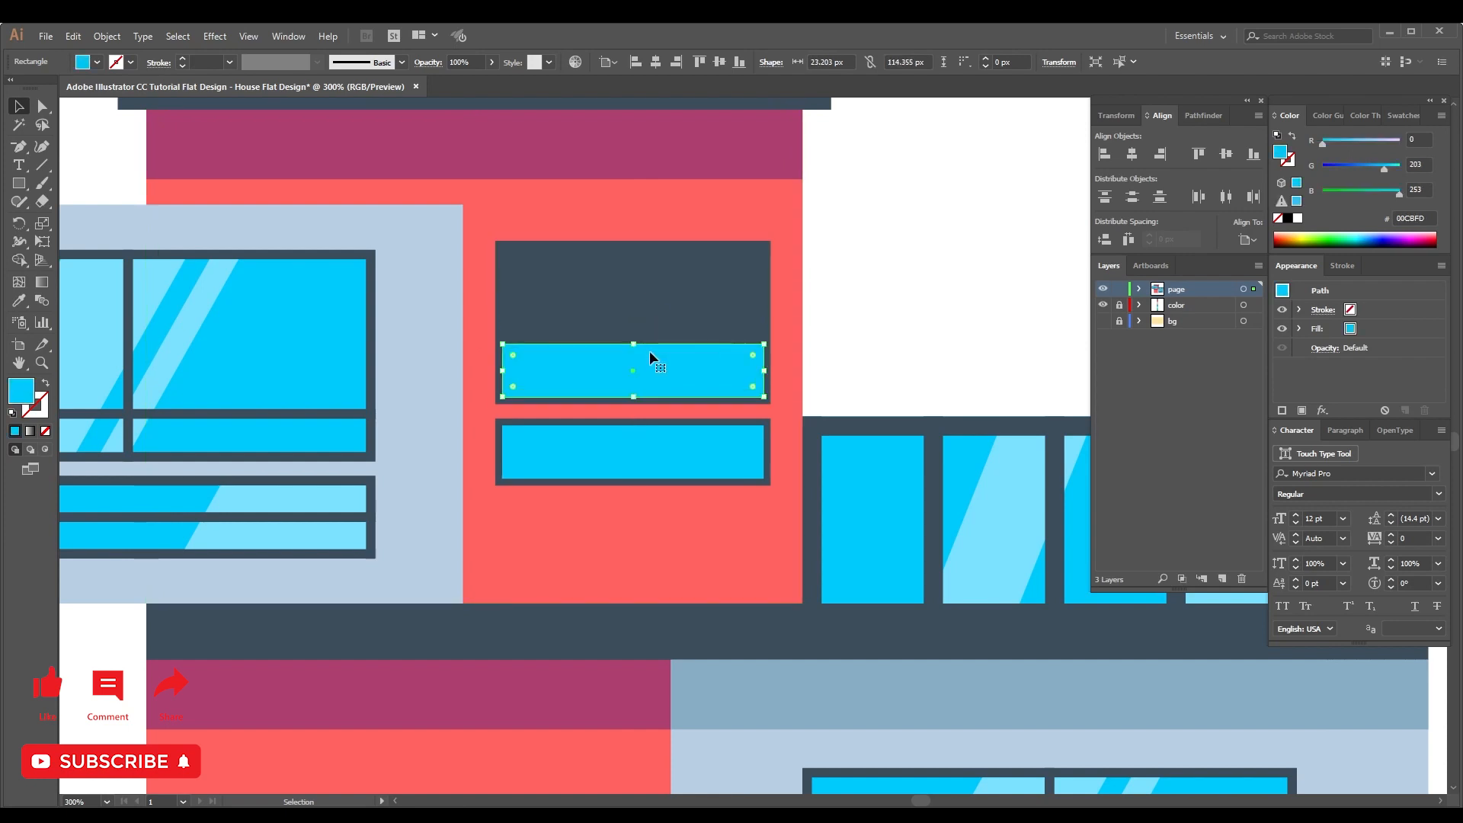
pyautogui.press('Delete')
pyautogui.click(650, 330)
# Offset the tall upper frame's path by -3 px and fill the inner rectangle with the glass blue (00CBFD).
pyautogui.click(99, 36)
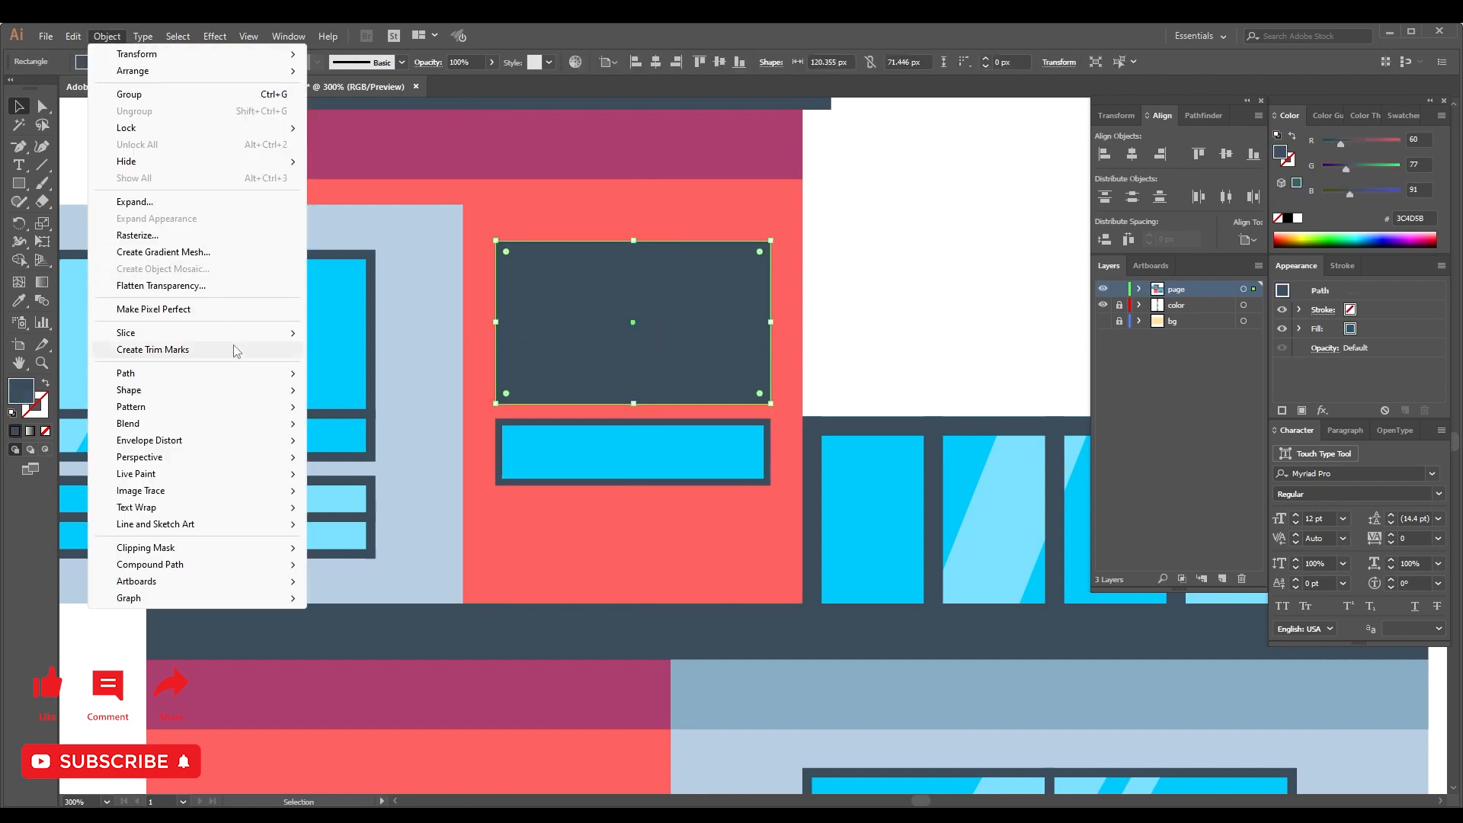
pyautogui.click(387, 431)
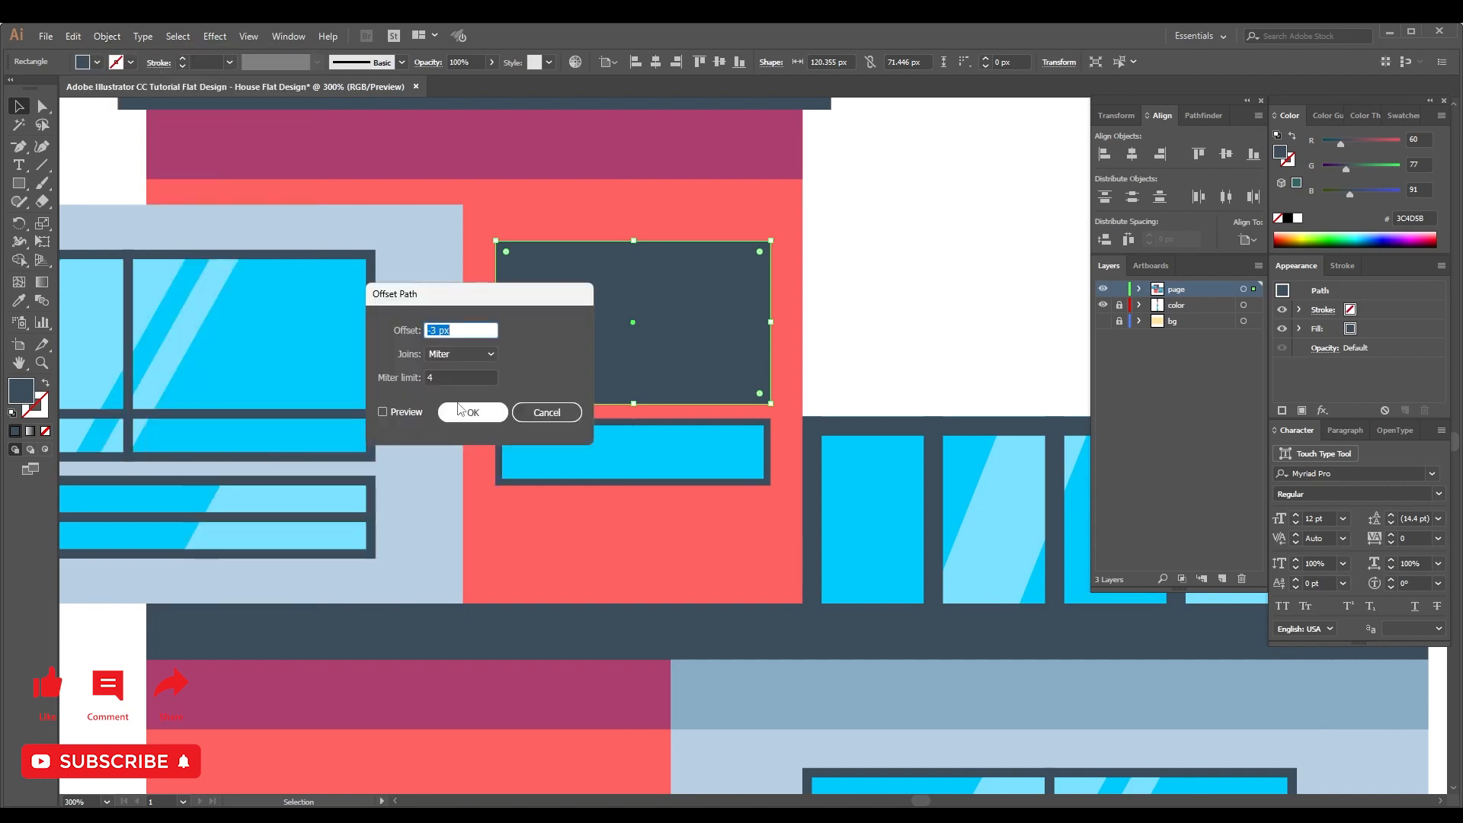
pyautogui.click(386, 412)
pyautogui.click(455, 418)
pyautogui.press('i')
pyautogui.click(568, 426)
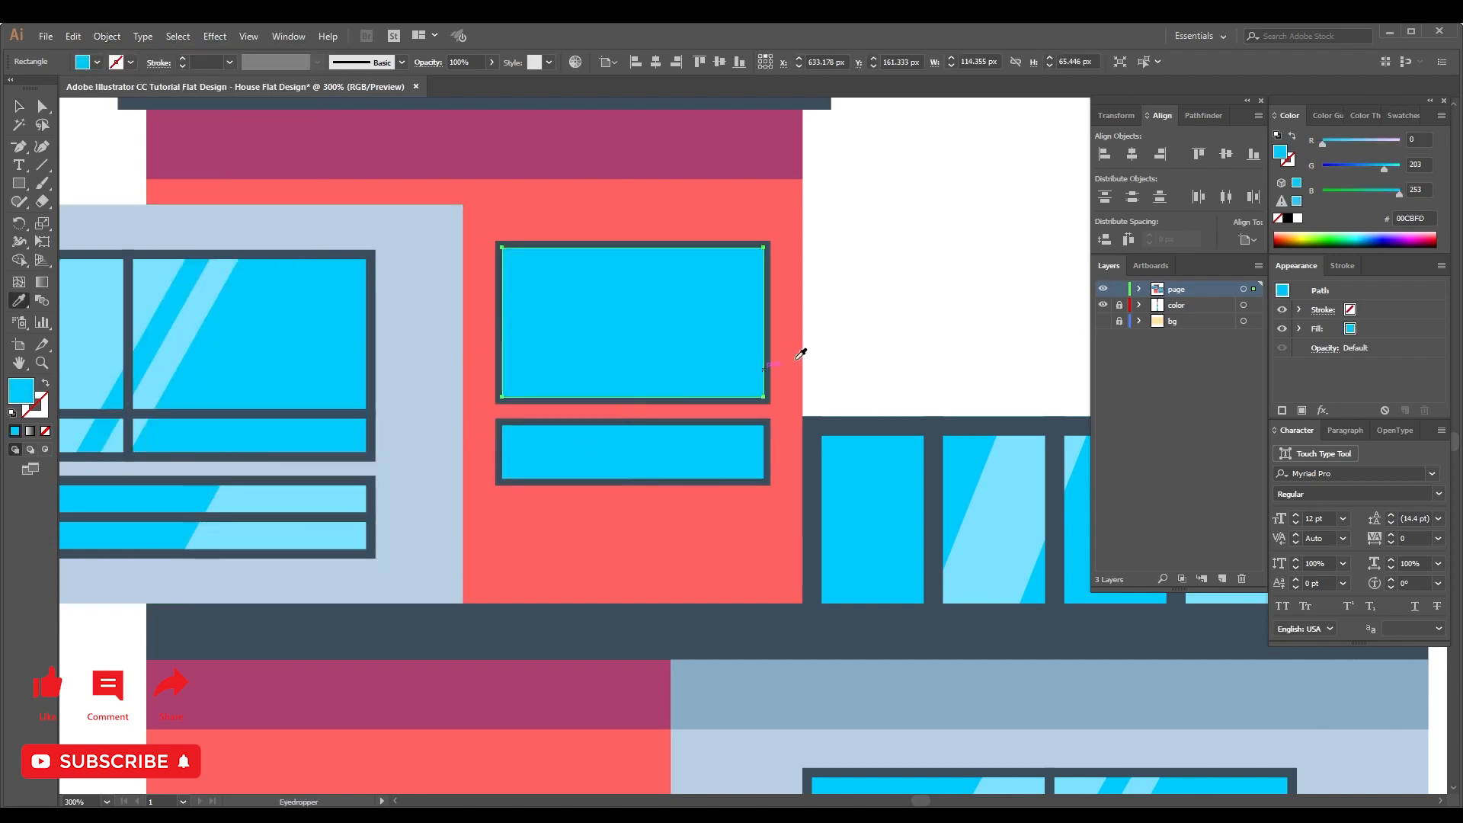
pyautogui.press('v')
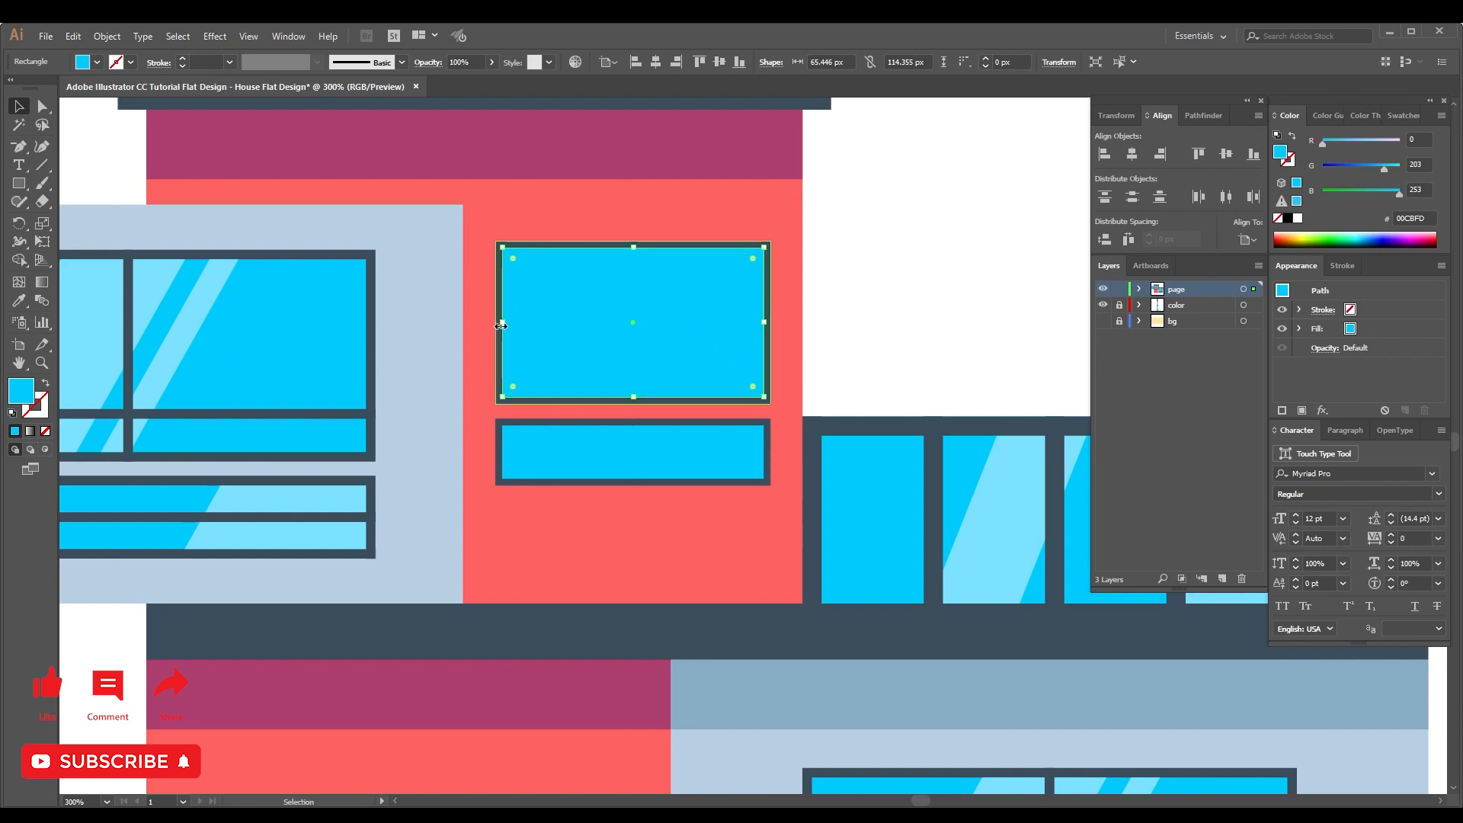
# Make a copy of the upper glass pane about 43 px wide and fill it with the light reflection blue (7CE2FF).
pyautogui.moveTo(501, 326); pyautogui.dragTo(654, 313)
pyautogui.press('i')
pyautogui.click(991, 478)
pyautogui.press('v')
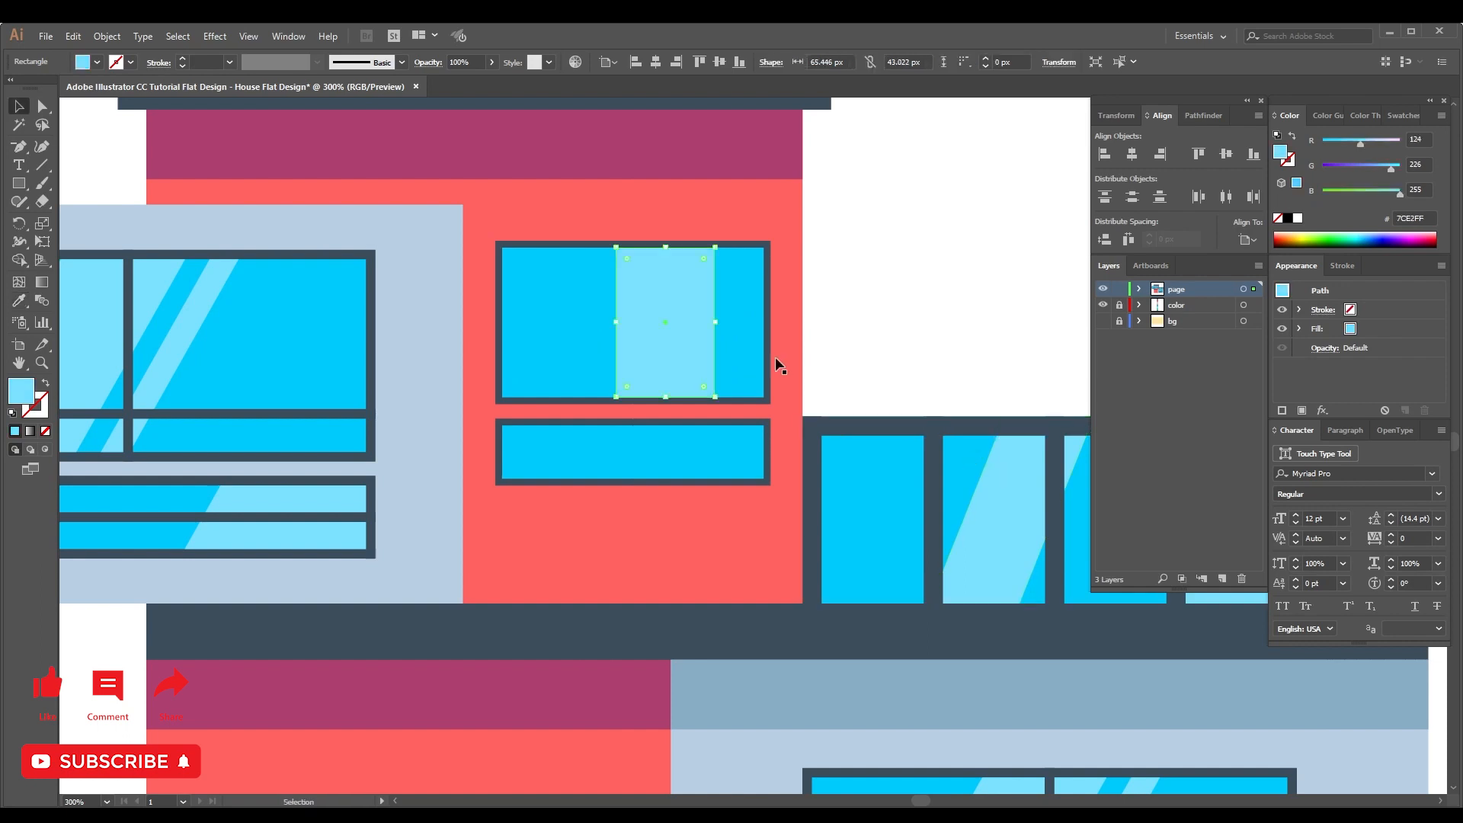
# Narrow the light blue reflection strip to about 34 px by moving its left edge inward.
pyautogui.press('z')
pyautogui.moveTo(588, 208); pyautogui.dragTo(959, 460)
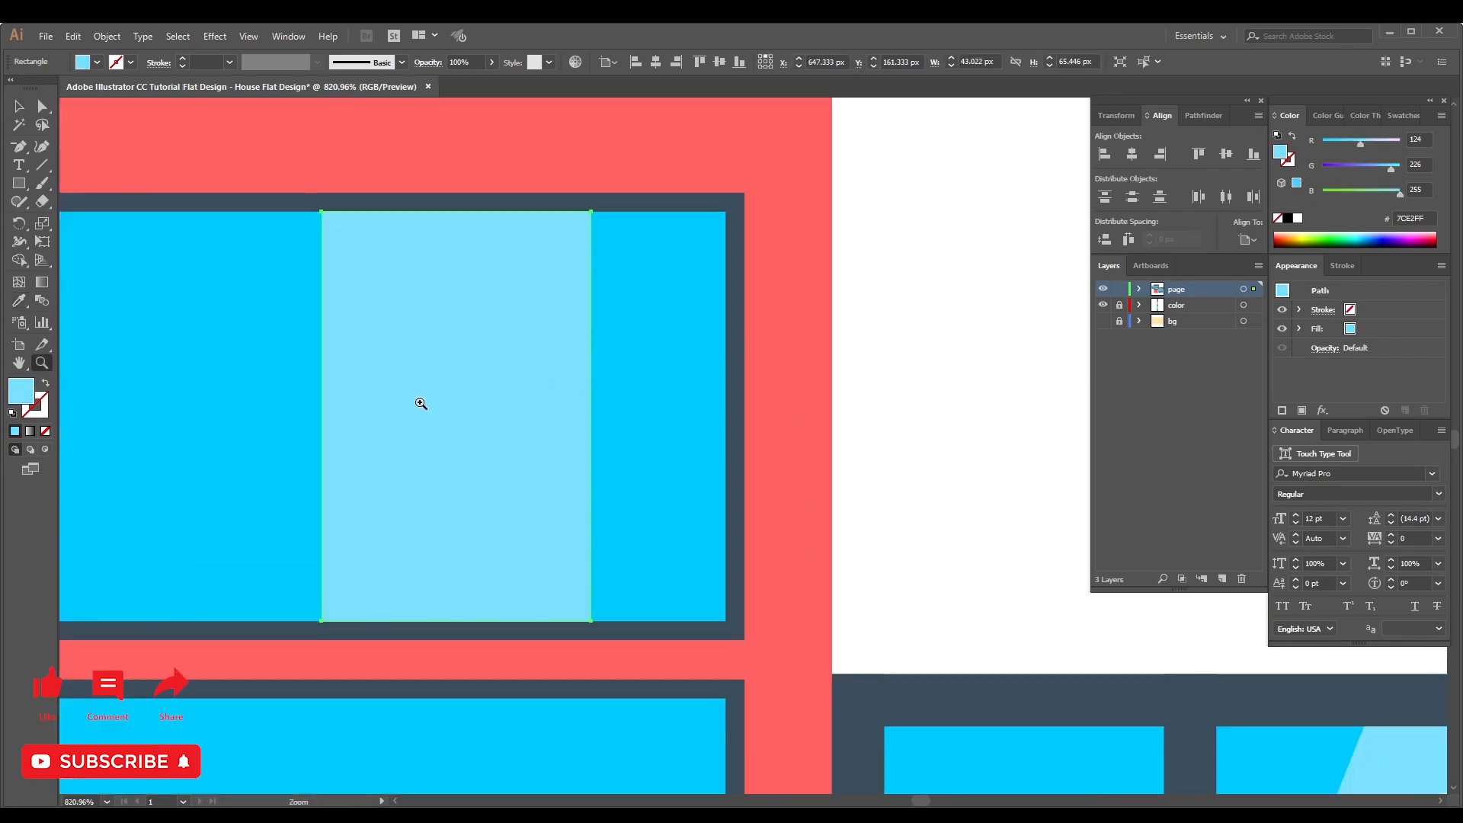
pyautogui.press('v')
pyautogui.moveTo(329, 416); pyautogui.dragTo(379, 416)
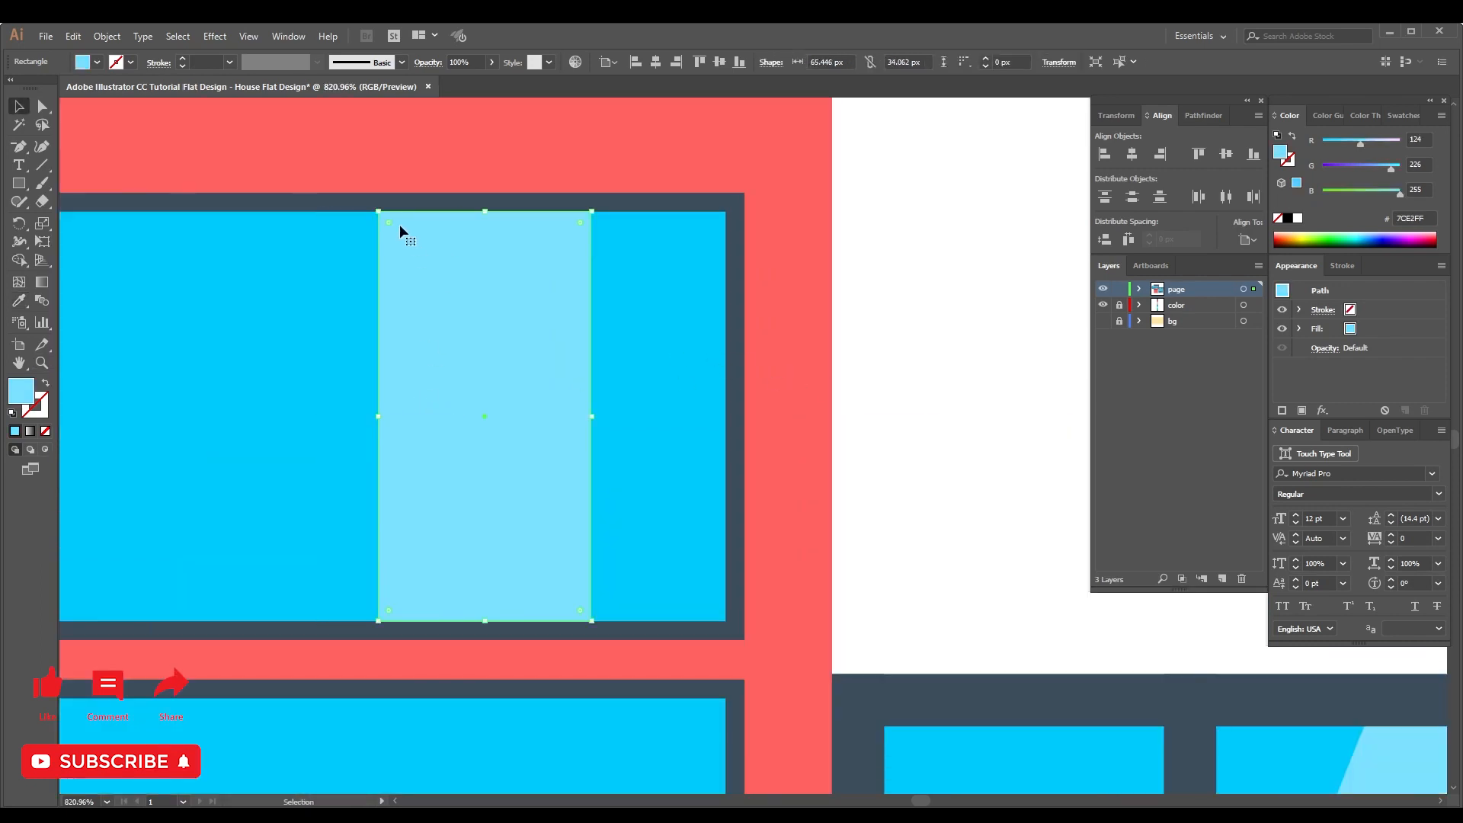
# Slant the reflection strip by shifting its two top anchor points 30 px right.
pyautogui.press('a')
pyautogui.click(379, 211)
pyautogui.keyDown('shift'); pyautogui.click(591, 211); pyautogui.keyUp('shift')
pyautogui.hotkey('shift', 'Right')
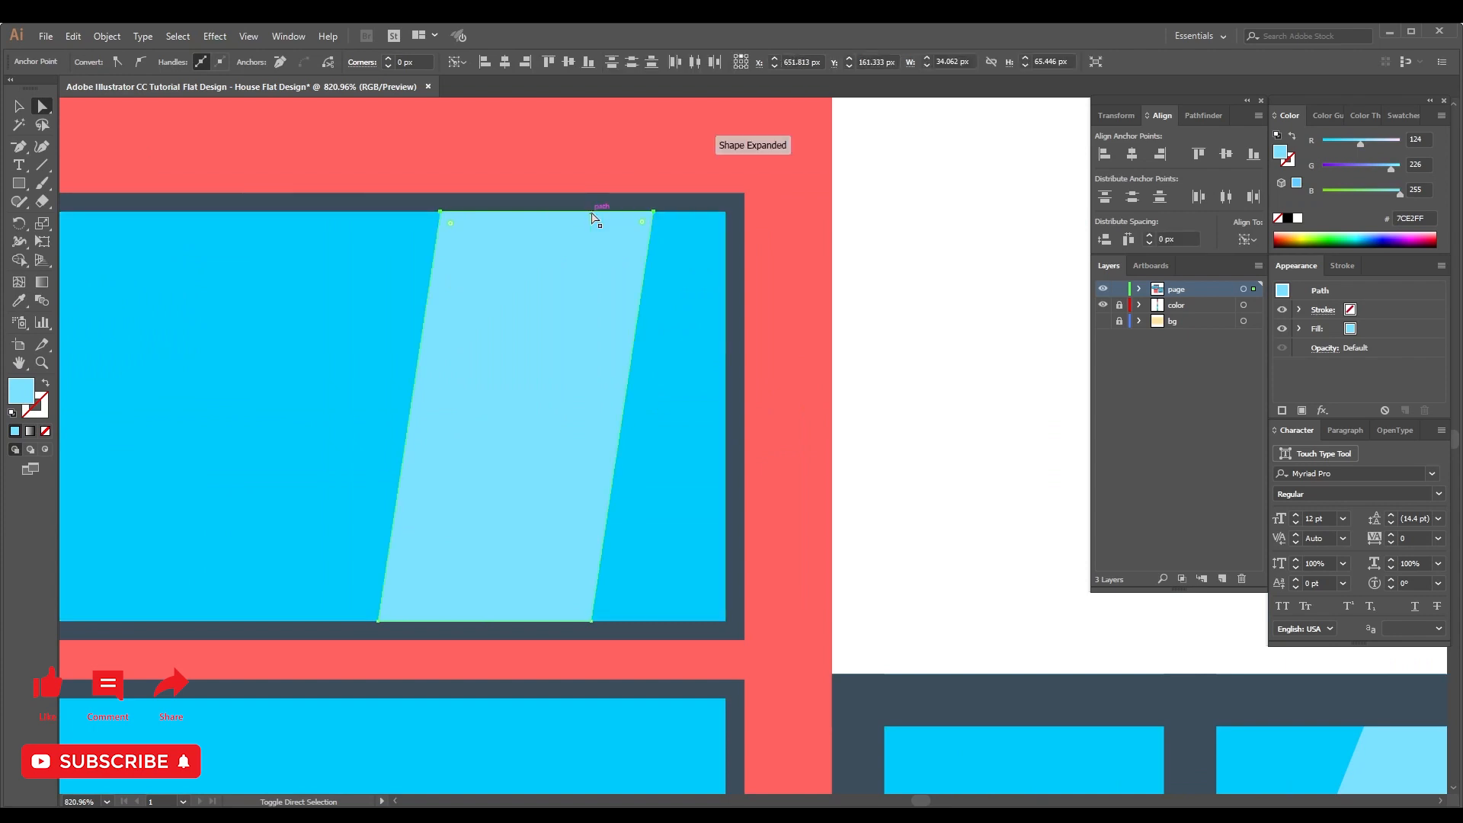
pyautogui.hotkey('shift', 'Right')
pyautogui.hotkey('shift', 'Right')
pyautogui.hotkey('ctrl', '-')
pyautogui.hotkey('ctrl', '-')
pyautogui.hotkey('ctrl', '-')
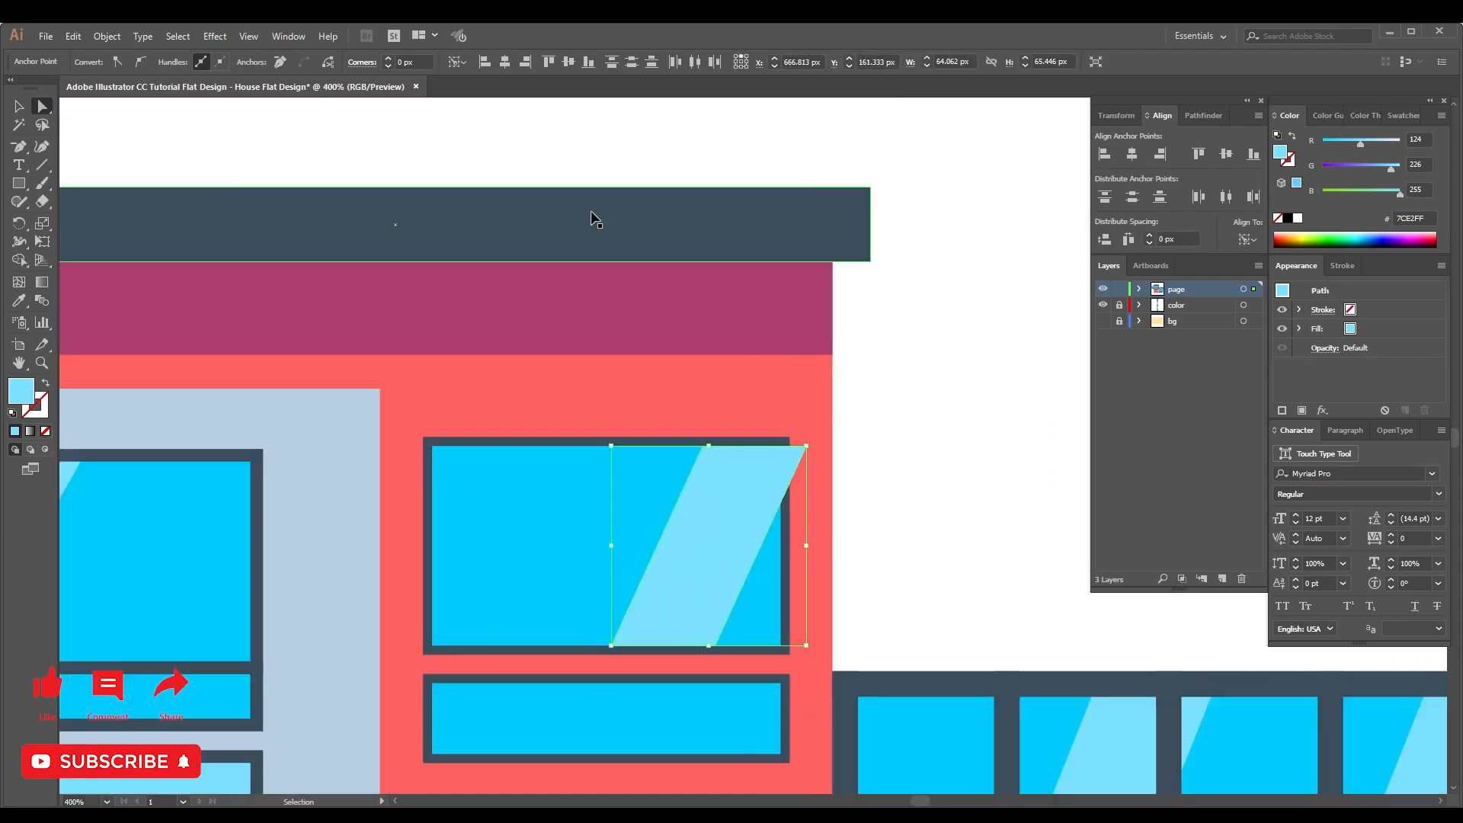
# Try to trim the slanted reflection strip's overhang beyond the upper glass pane's edge with Shape Builder.
pyautogui.moveTo(756, 489); pyautogui.dragTo(631, 263)
pyautogui.press('v')
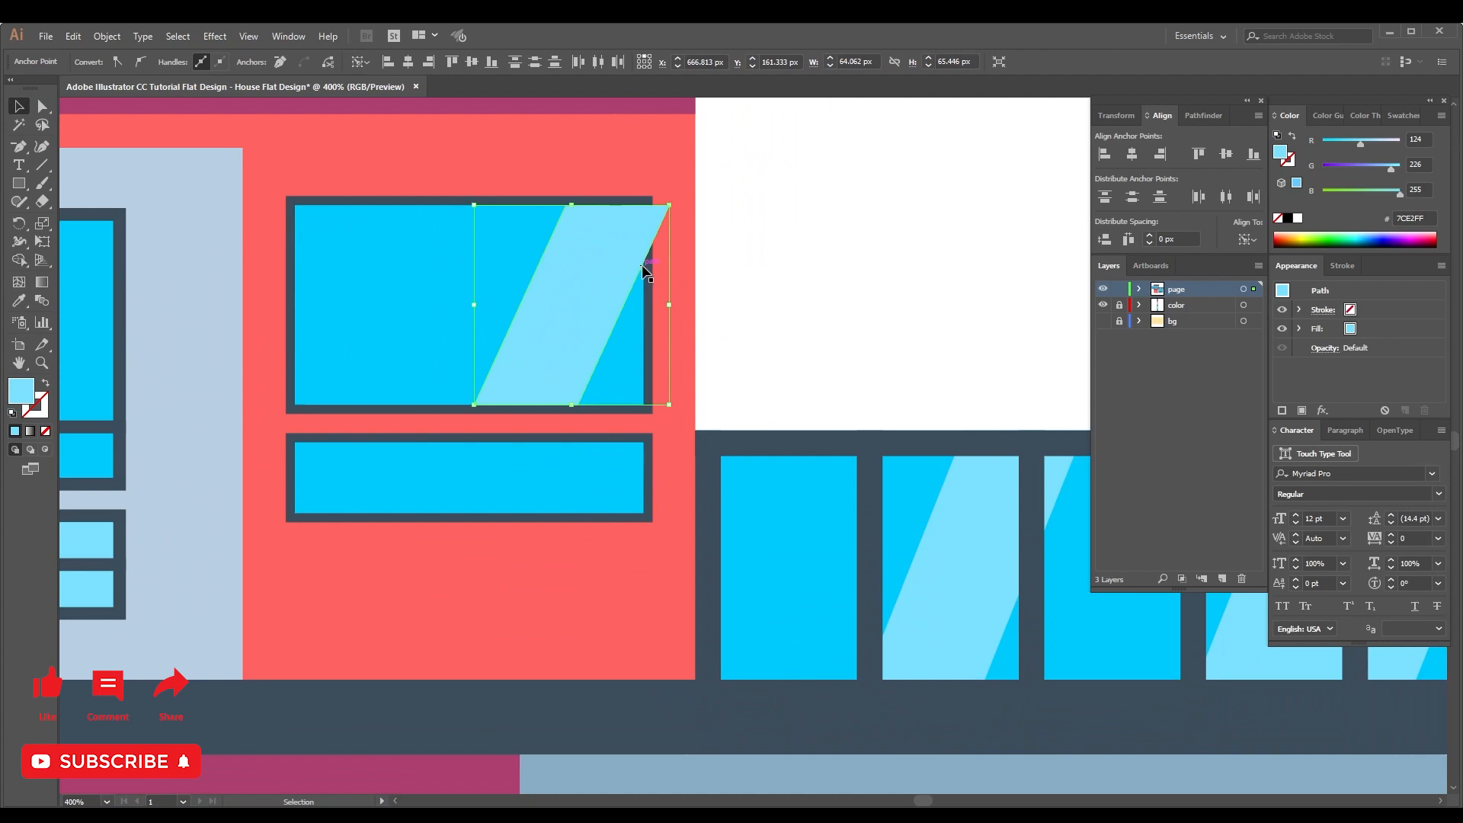
pyautogui.click(797, 274)
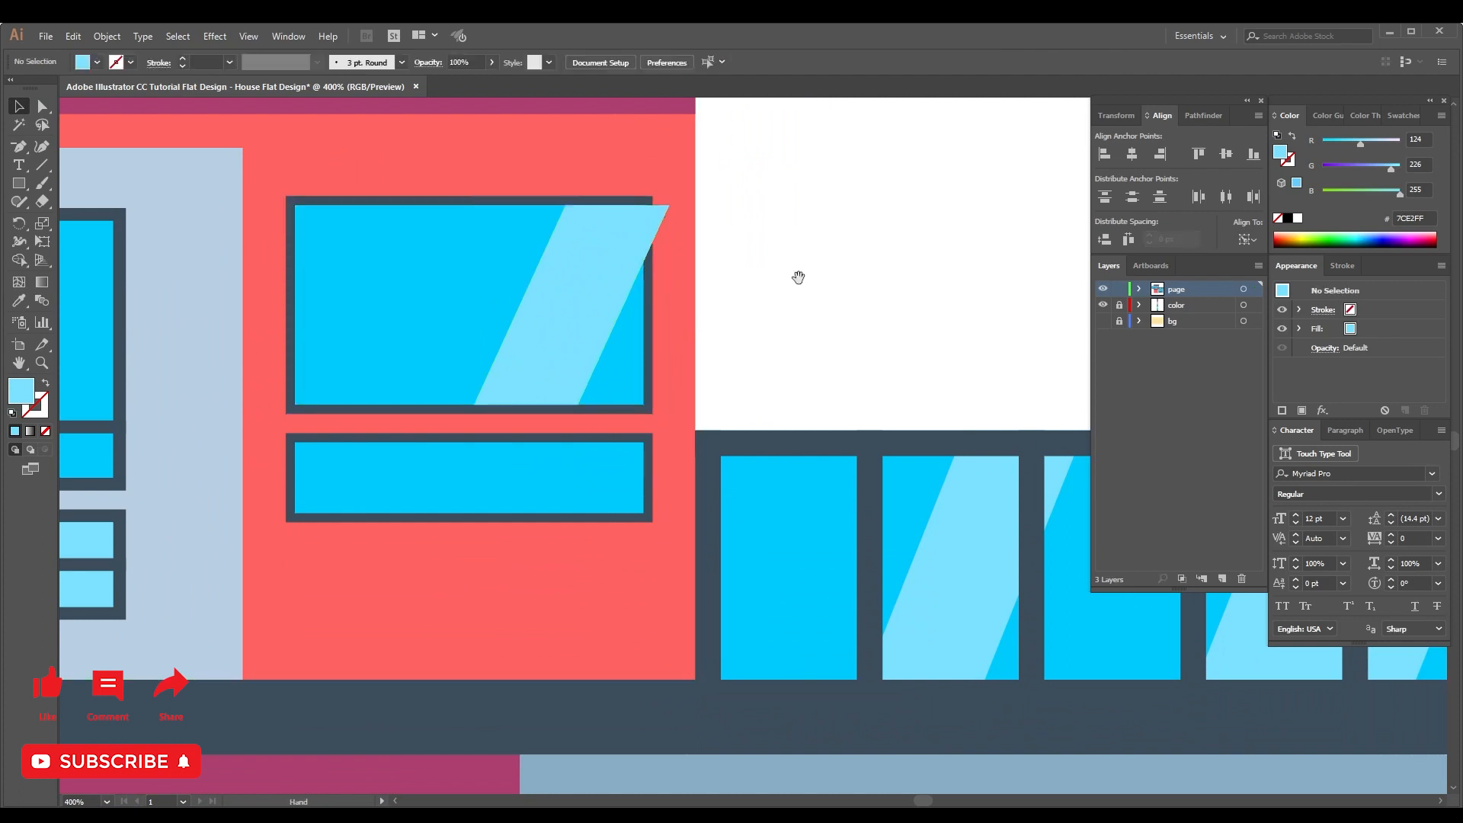
pyautogui.moveTo(798, 274); pyautogui.dragTo(902, 296)
pyautogui.click(671, 275)
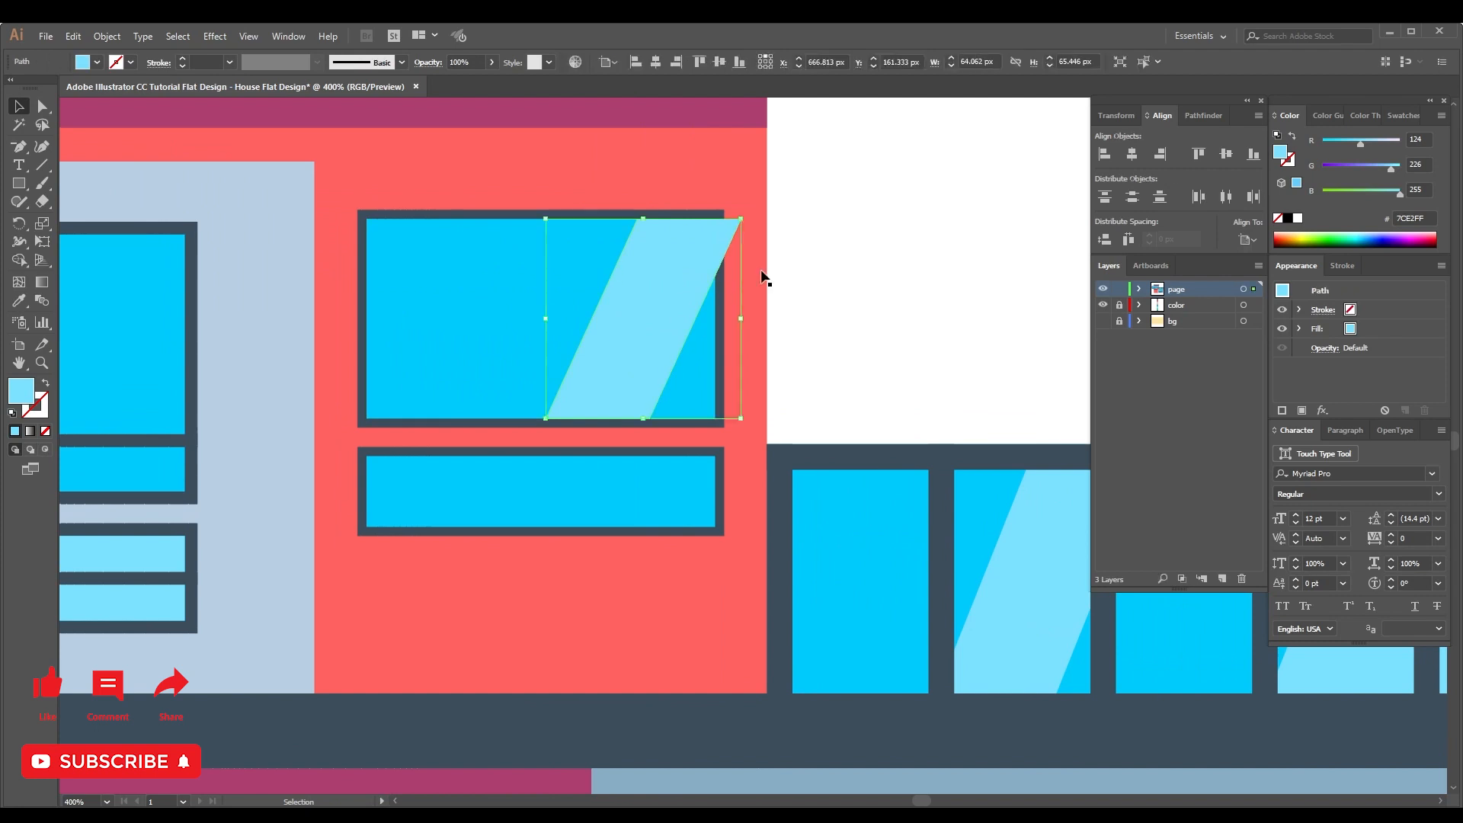
pyautogui.click(779, 274)
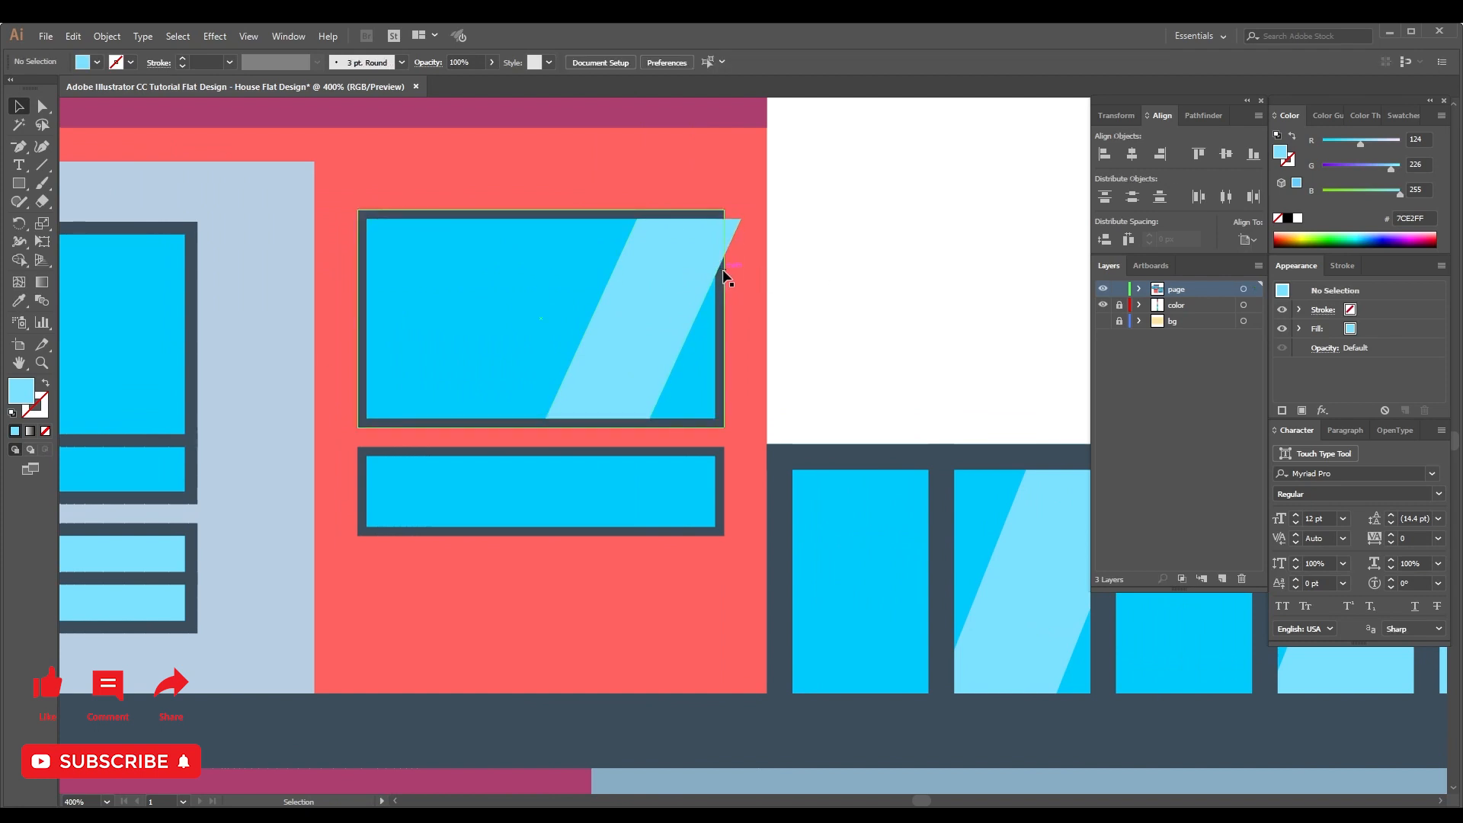
pyautogui.click(693, 274)
pyautogui.keyDown('shift'); pyautogui.click(697, 341); pyautogui.keyUp('shift')
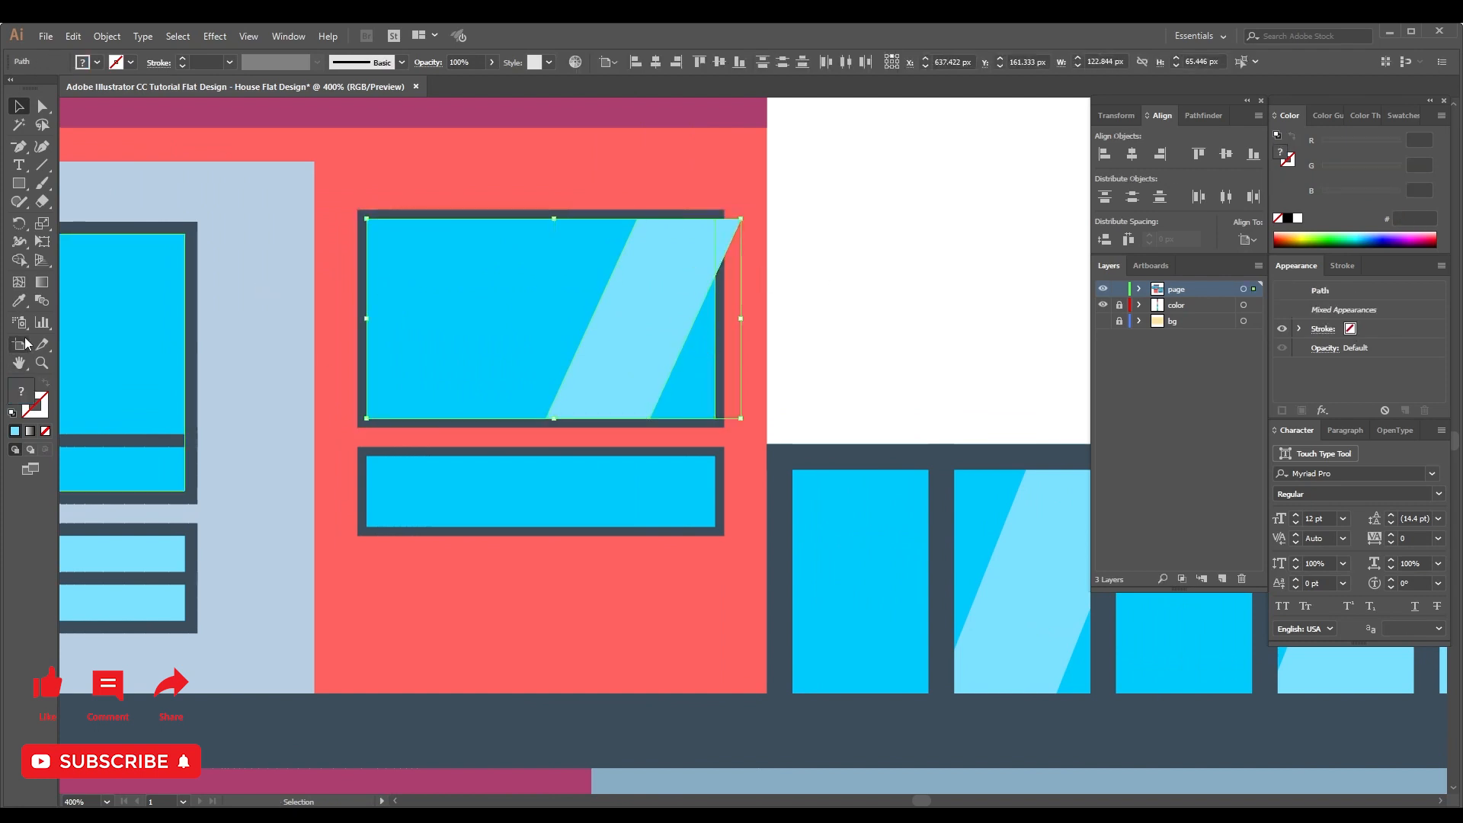
pyautogui.click(19, 260)
pyautogui.press('v')
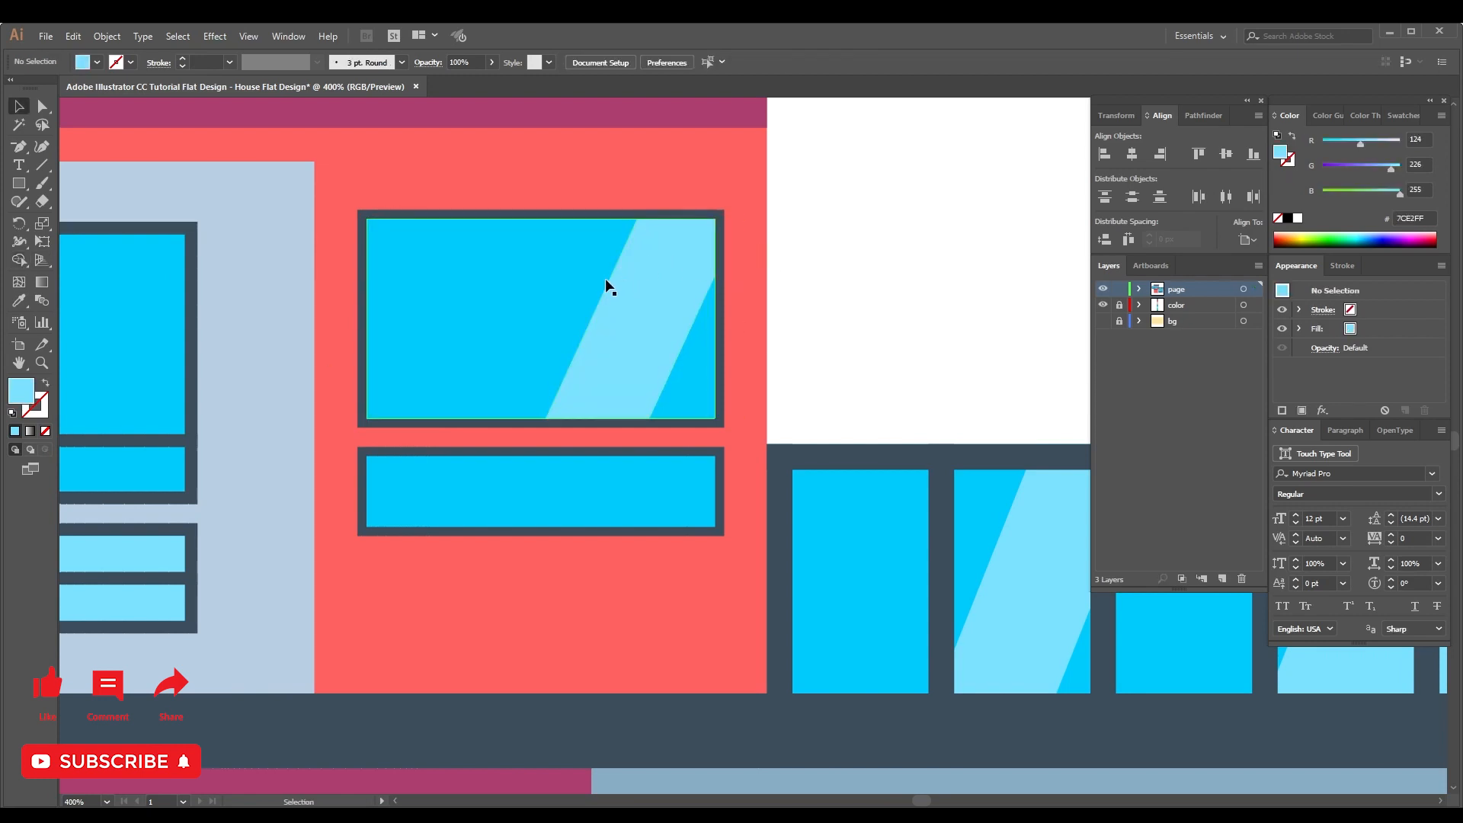
pyautogui.hotkey('ctrl', 'z')
# Duplicate the slanted strip in the left half of the upper pane and divide the original at the pane's edge with Shape Builder.
pyautogui.click(843, 277)
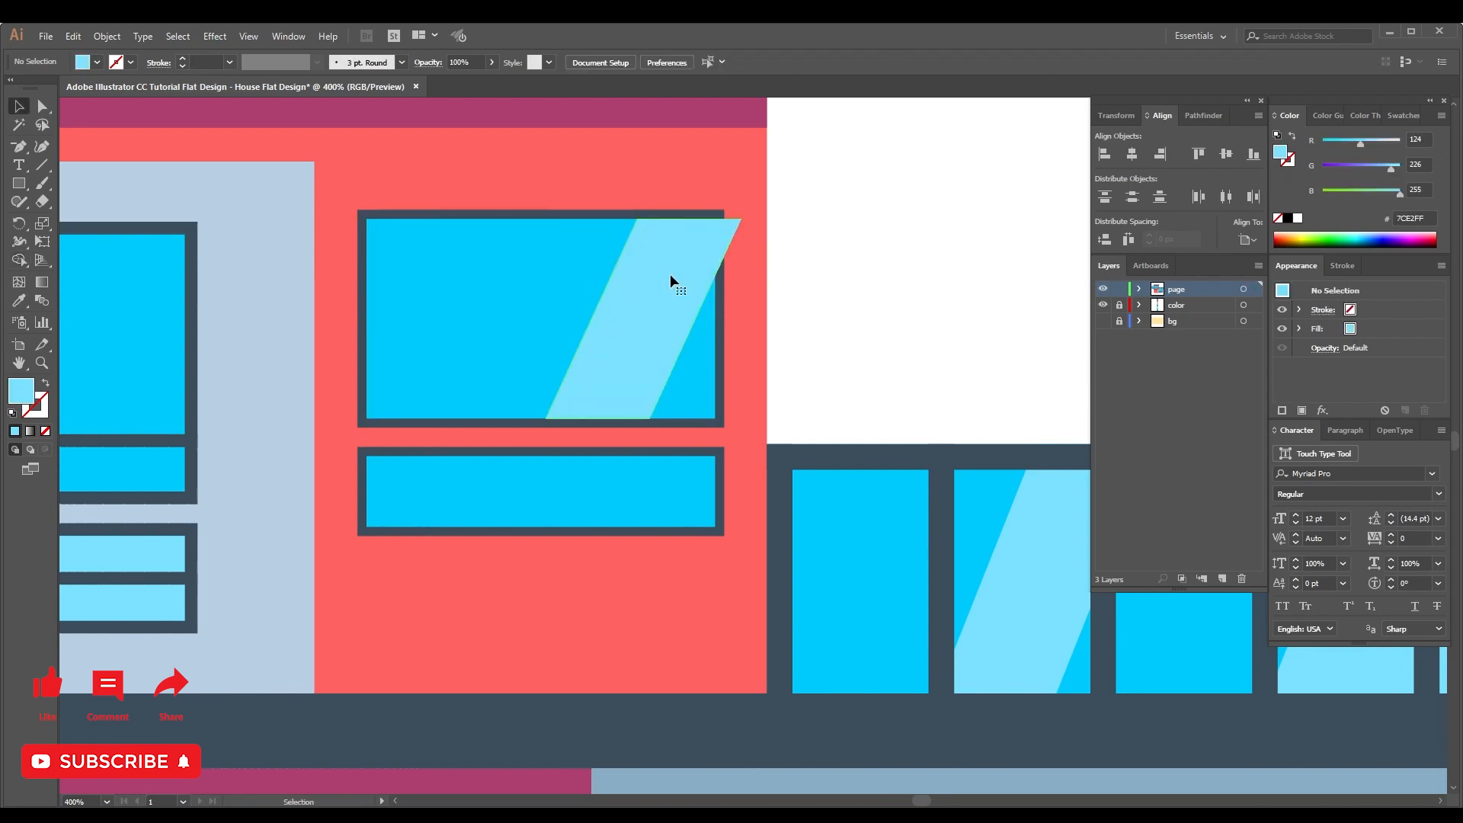
pyautogui.moveTo(686, 278); pyautogui.dragTo(531, 284)
pyautogui.click(660, 284)
pyautogui.keyDown('shift'); pyautogui.click(593, 272); pyautogui.keyUp('shift')
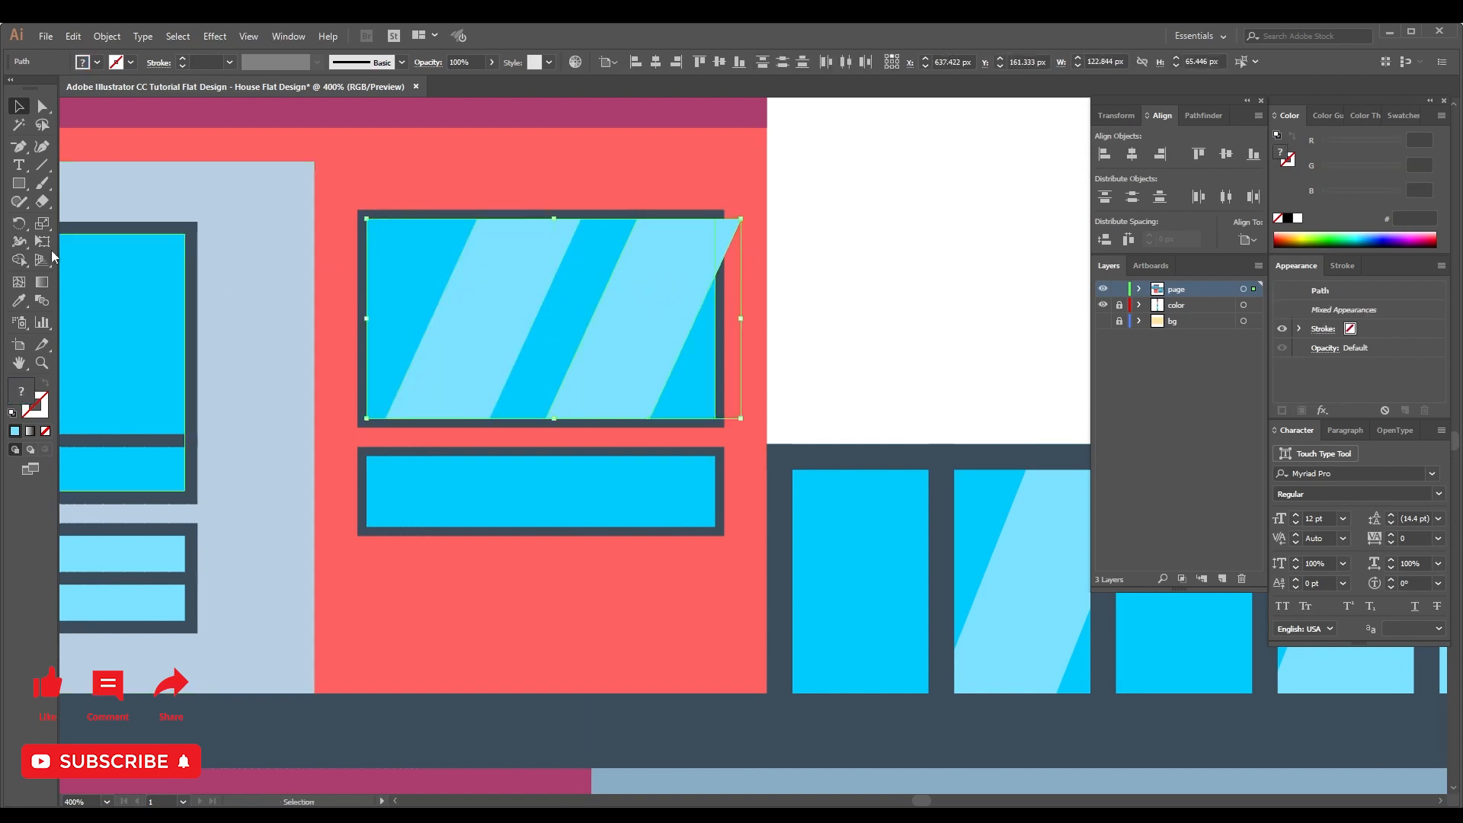
pyautogui.click(17, 261)
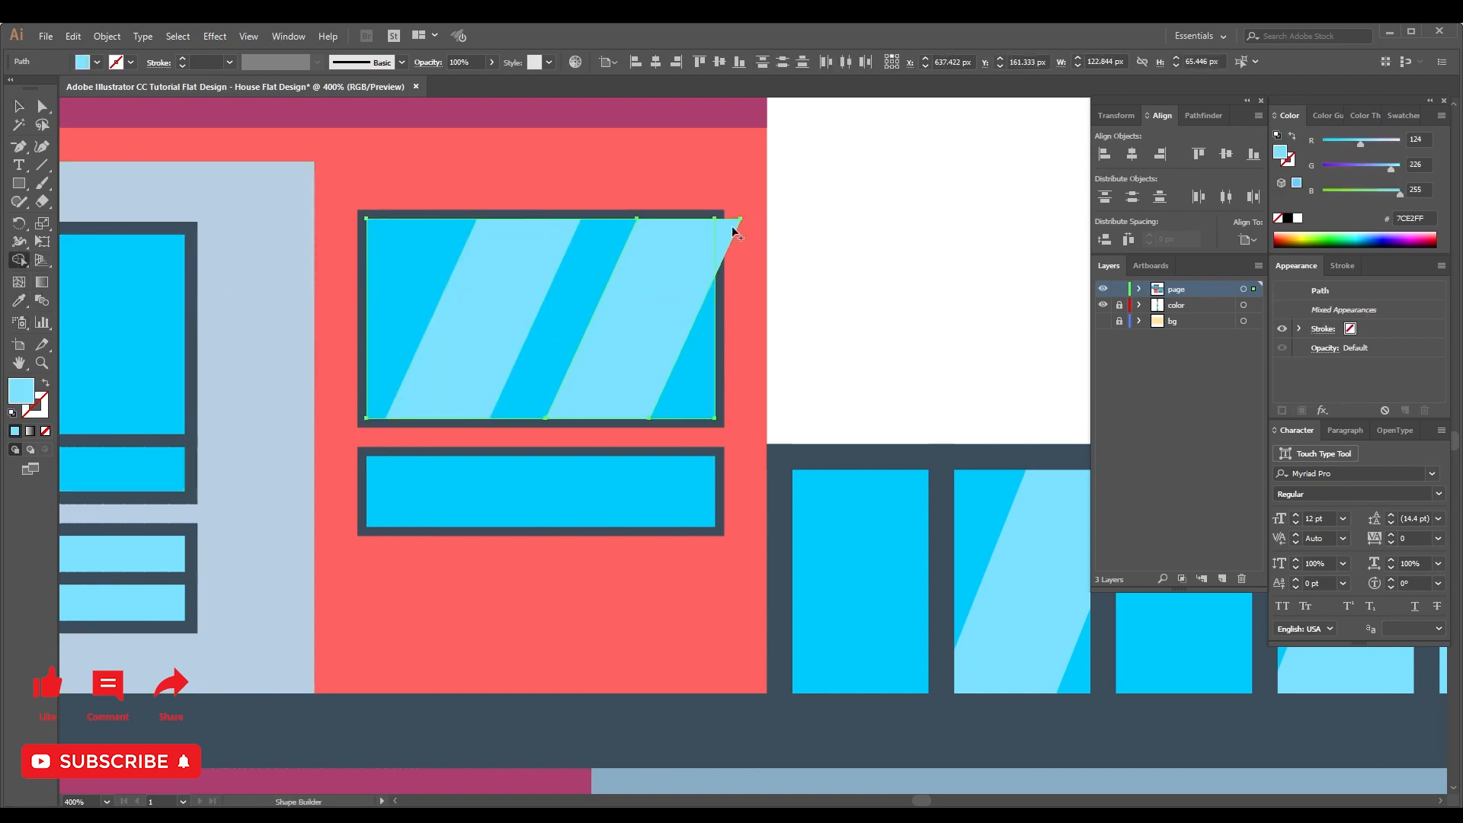
pyautogui.click(734, 228)
# Delete the piece of the original reflection strip that overhangs the upper window frame.
pyautogui.press('b')
pyautogui.click(849, 244)
pyautogui.press('v')
pyautogui.moveTo(825, 220); pyautogui.dragTo(858, 258)
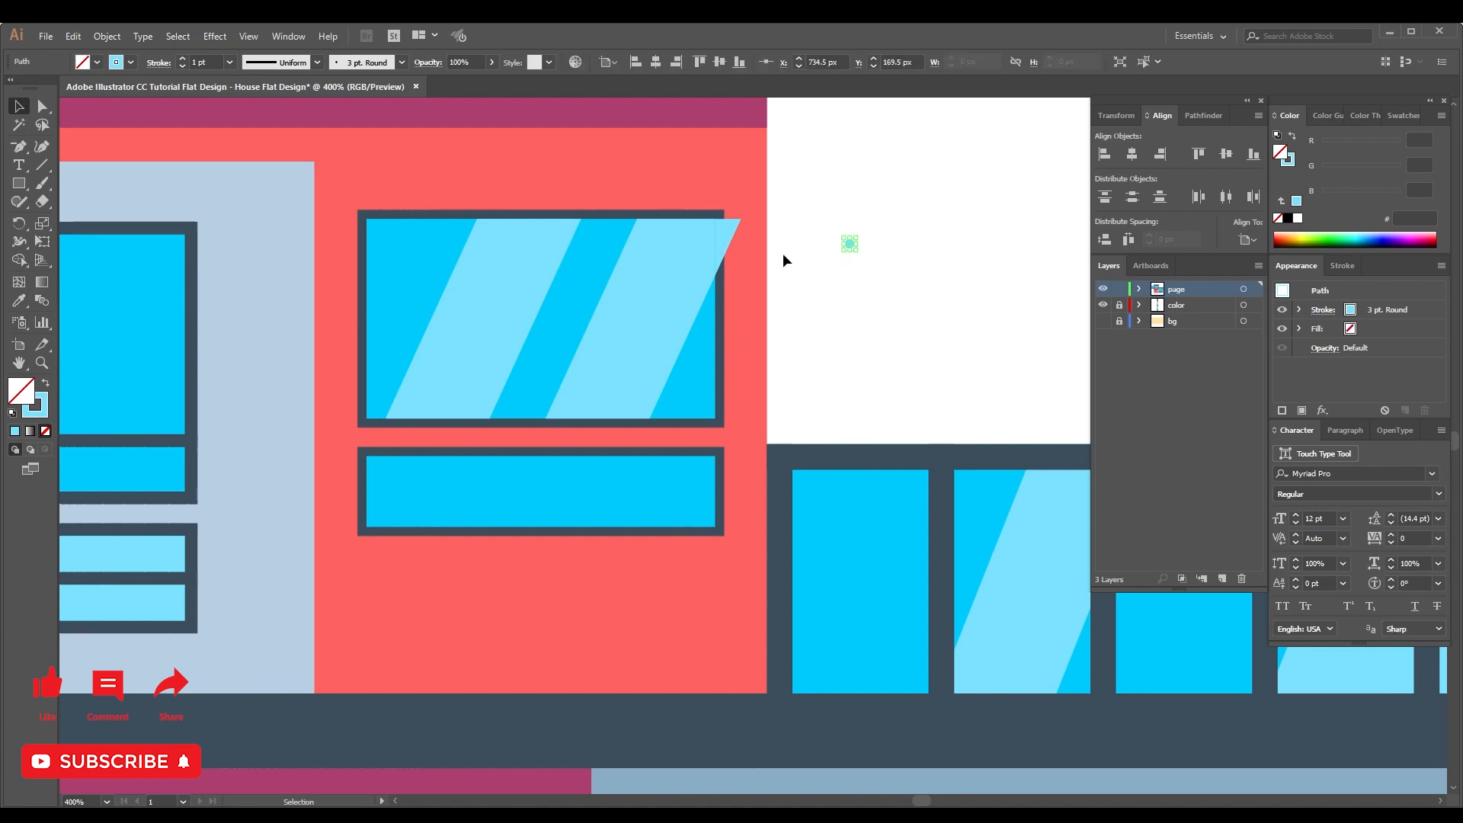
pyautogui.press('Delete')
pyautogui.click(730, 233)
pyautogui.press('Delete')
# Narrow the duplicated reflection strip to roughly a third of its width by moving its slanted left edge inward.
pyautogui.press('a')
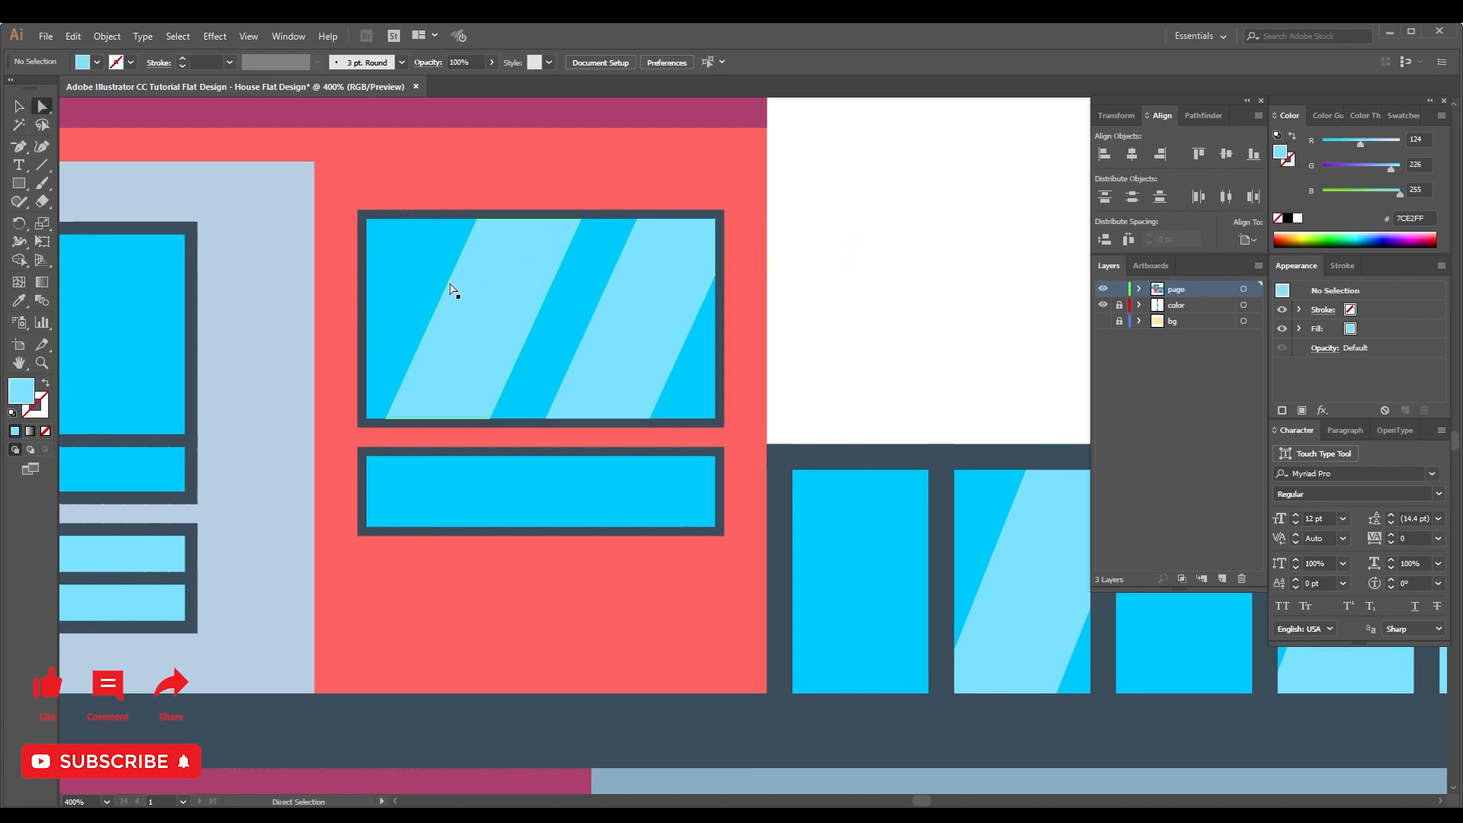
pyautogui.click(462, 294)
pyautogui.press('Right')
pyautogui.press('Right')
pyautogui.press('Right')
pyautogui.press('Right')
pyautogui.press('Right')
pyautogui.press('Right')
pyautogui.press('Right')
pyautogui.press('Right')
pyautogui.press('Right')
pyautogui.press('Right')
pyautogui.press('Right')
pyautogui.press('Right')
pyautogui.press('Right')
pyautogui.press('Right')
pyautogui.press('Right')
pyautogui.press('Right')
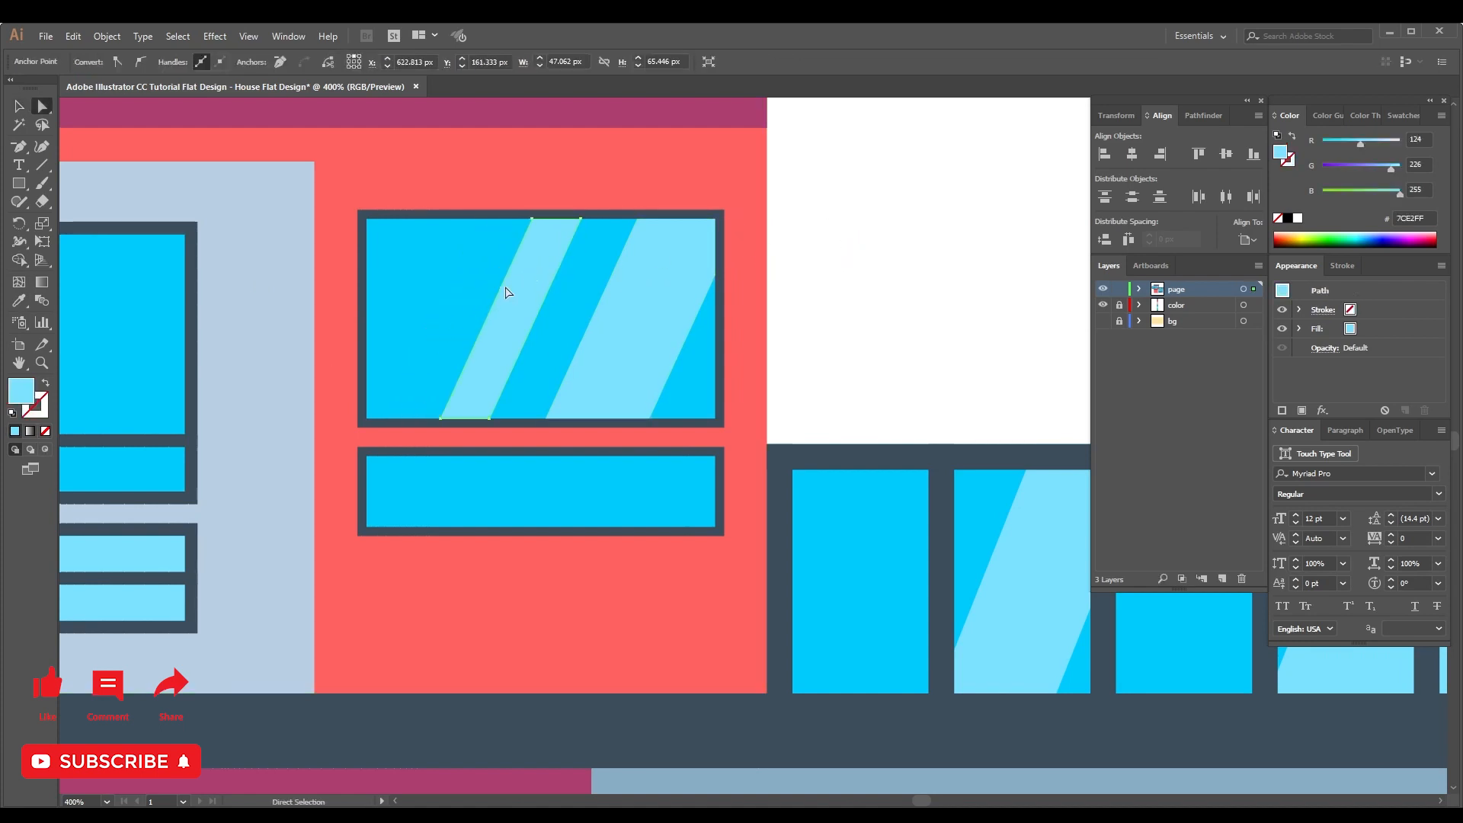
pyautogui.click(827, 291)
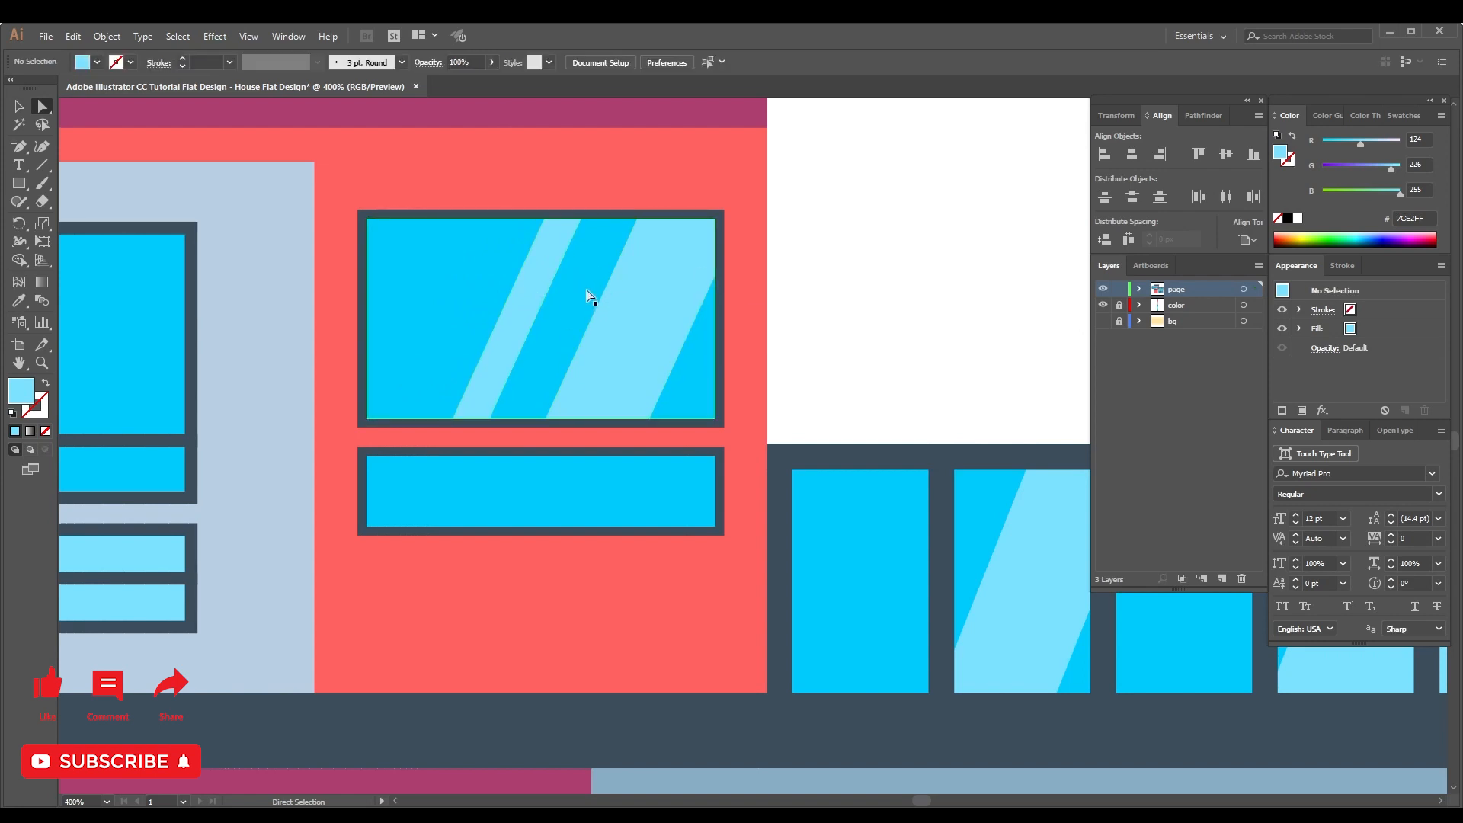
# Copy the wide trimmed reflection strip straight down over the lower glass pane.
pyautogui.press('v')
pyautogui.moveTo(648, 287); pyautogui.dragTo(654, 478)
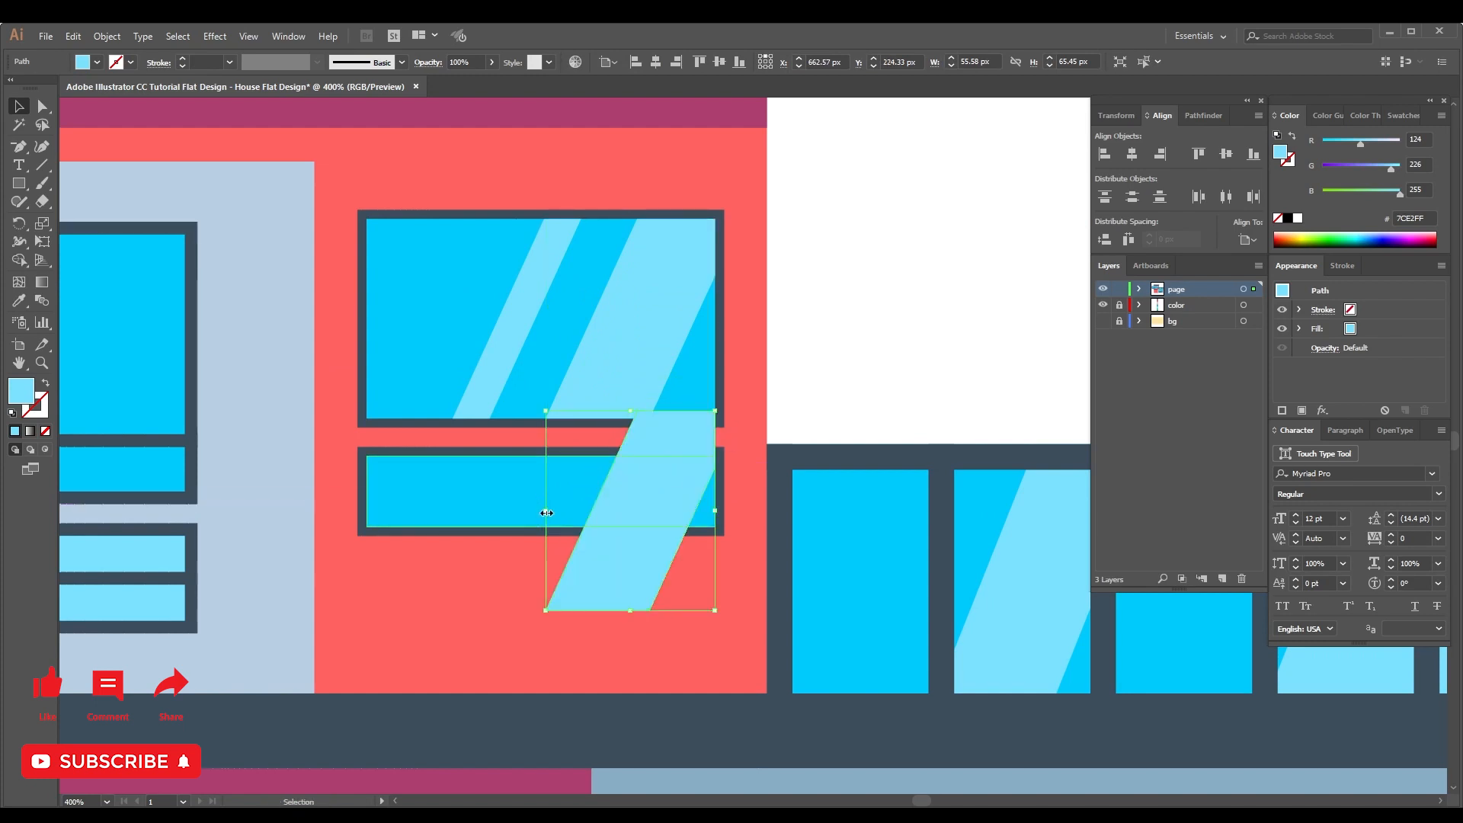
pyautogui.moveTo(546, 511); pyautogui.dragTo(510, 518)
pyautogui.hotkey('ctrl', 'z')
pyautogui.click(787, 422)
# Widen the strip over the lower pane to 84.58 px overall by moving its slanted left edge outward.
pyautogui.press('a')
pyautogui.click(610, 480)
pyautogui.press('Left')
pyautogui.press('Left')
pyautogui.press('Left')
pyautogui.press('Left')
pyautogui.press('Left')
pyautogui.press('Left')
pyautogui.press('Left')
pyautogui.press('Left')
pyautogui.press('Left')
pyautogui.press('Left')
pyautogui.press('Left')
pyautogui.press('Left')
pyautogui.press('Left')
pyautogui.press('Left')
pyautogui.press('Left')
pyautogui.press('Left')
pyautogui.press('Left')
pyautogui.press('Left')
pyautogui.press('Left')
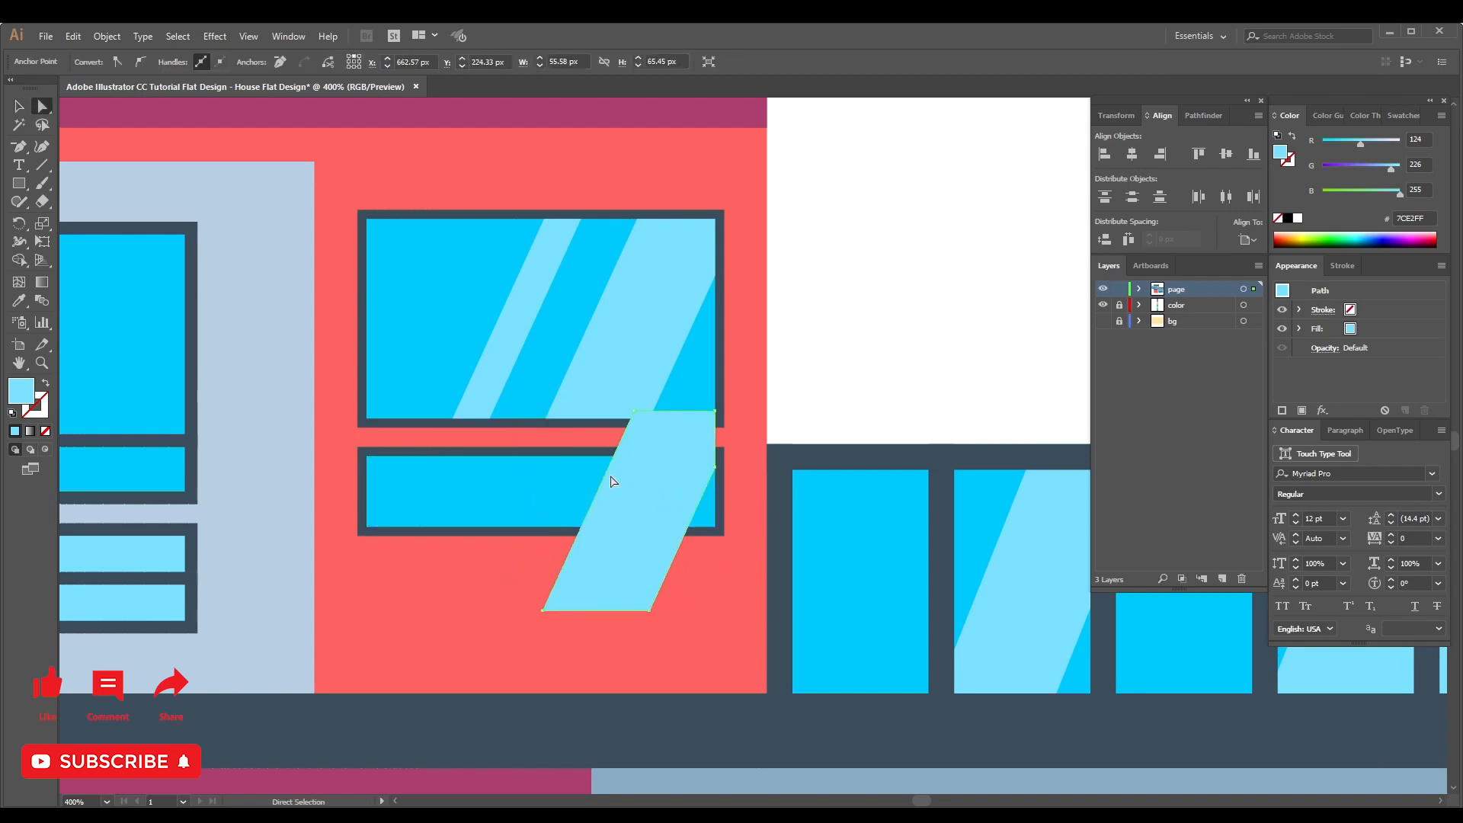
pyautogui.press('Left')
pyautogui.press('Left')
pyautogui.press('Left')
pyautogui.press('Left')
pyautogui.press('Left')
pyautogui.press('Left')
pyautogui.press('Left')
pyautogui.press('Left')
pyautogui.press('Left')
pyautogui.press('Left')
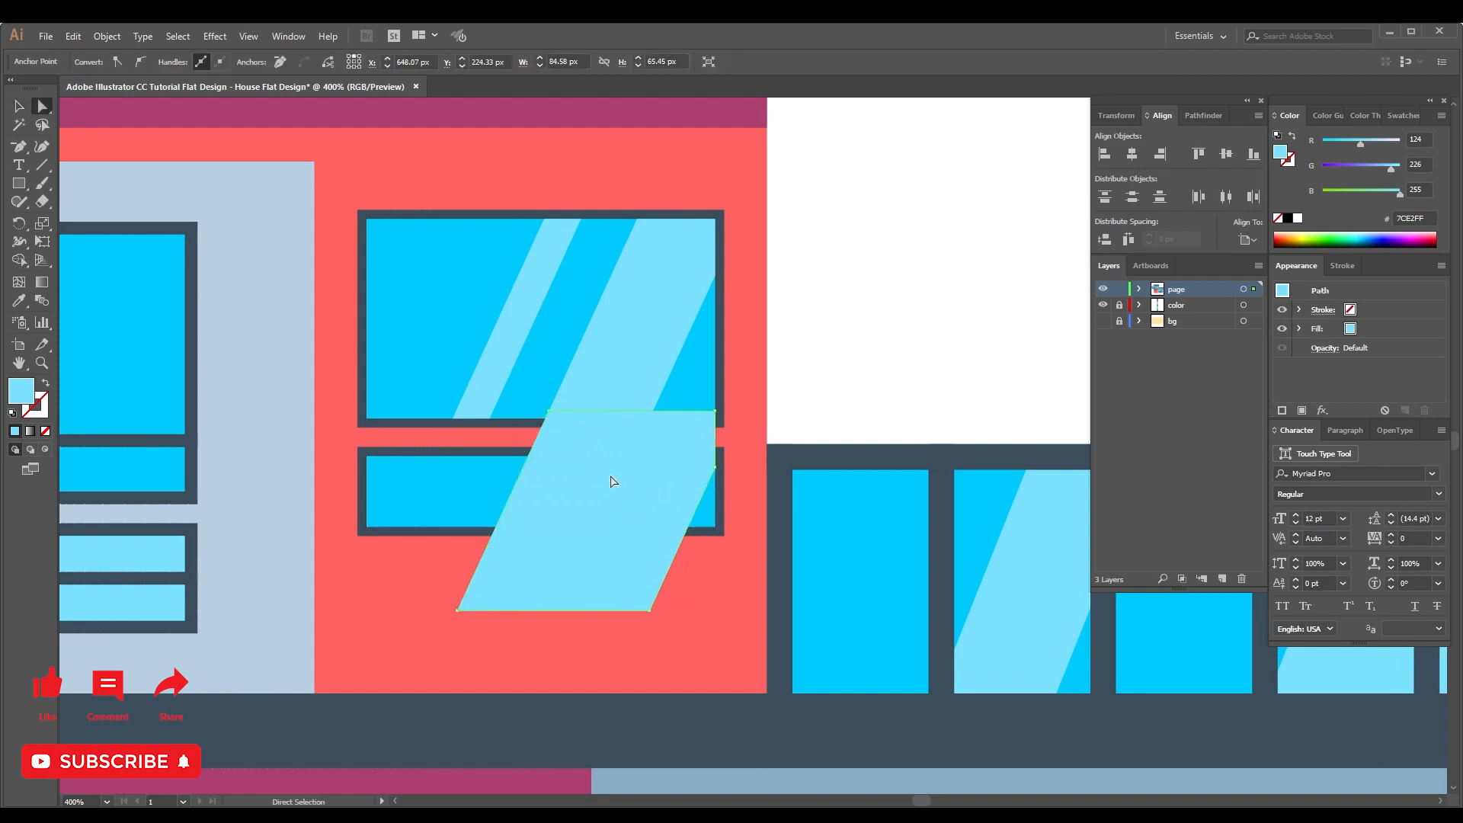
# Trim the widened reflection strip to the lower glass pane with Shape Builder.
pyautogui.click(709, 511)
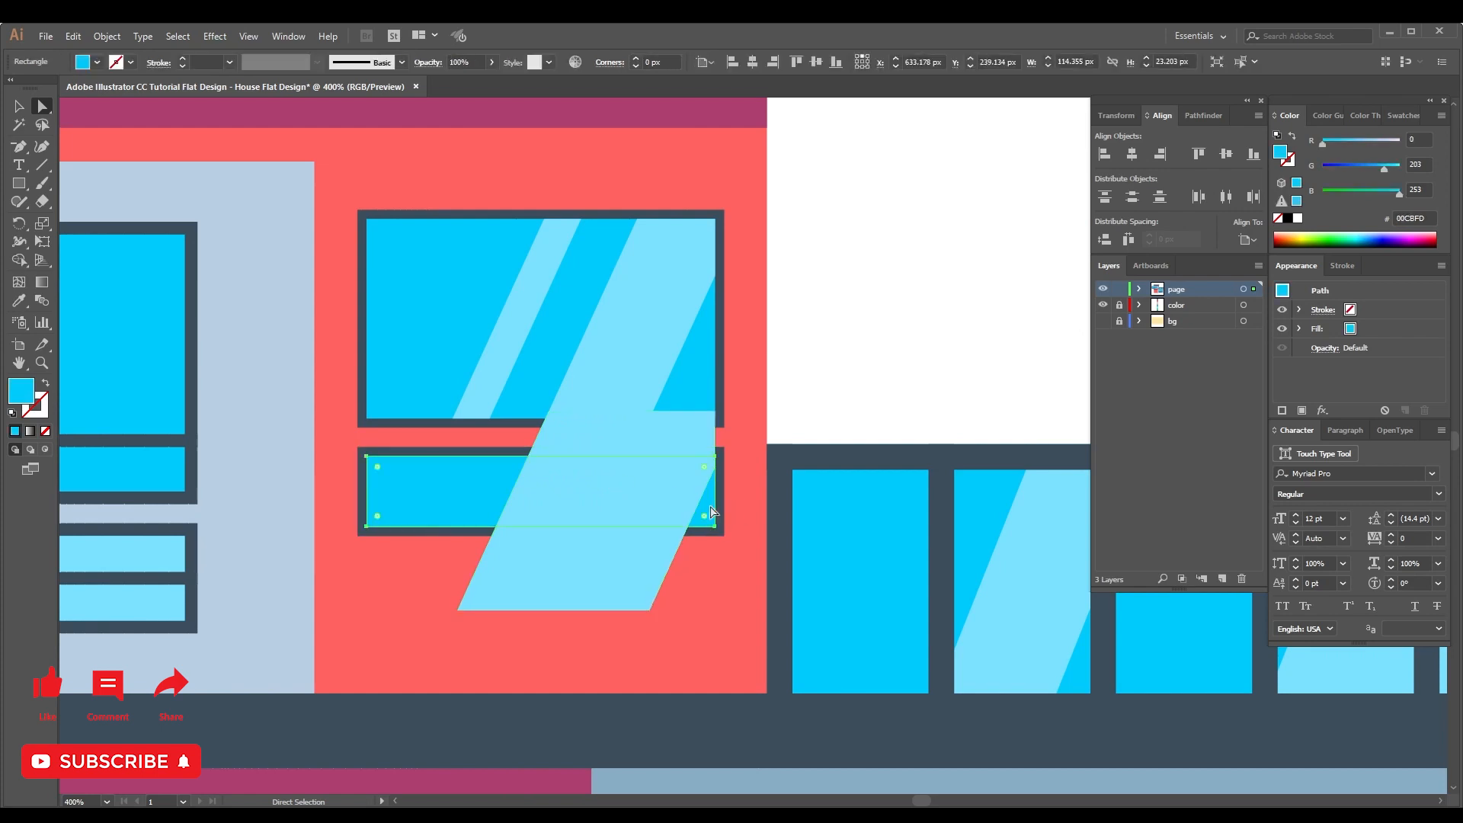
pyautogui.press('v')
pyautogui.keyDown('shift'); pyautogui.click(643, 481); pyautogui.keyUp('shift')
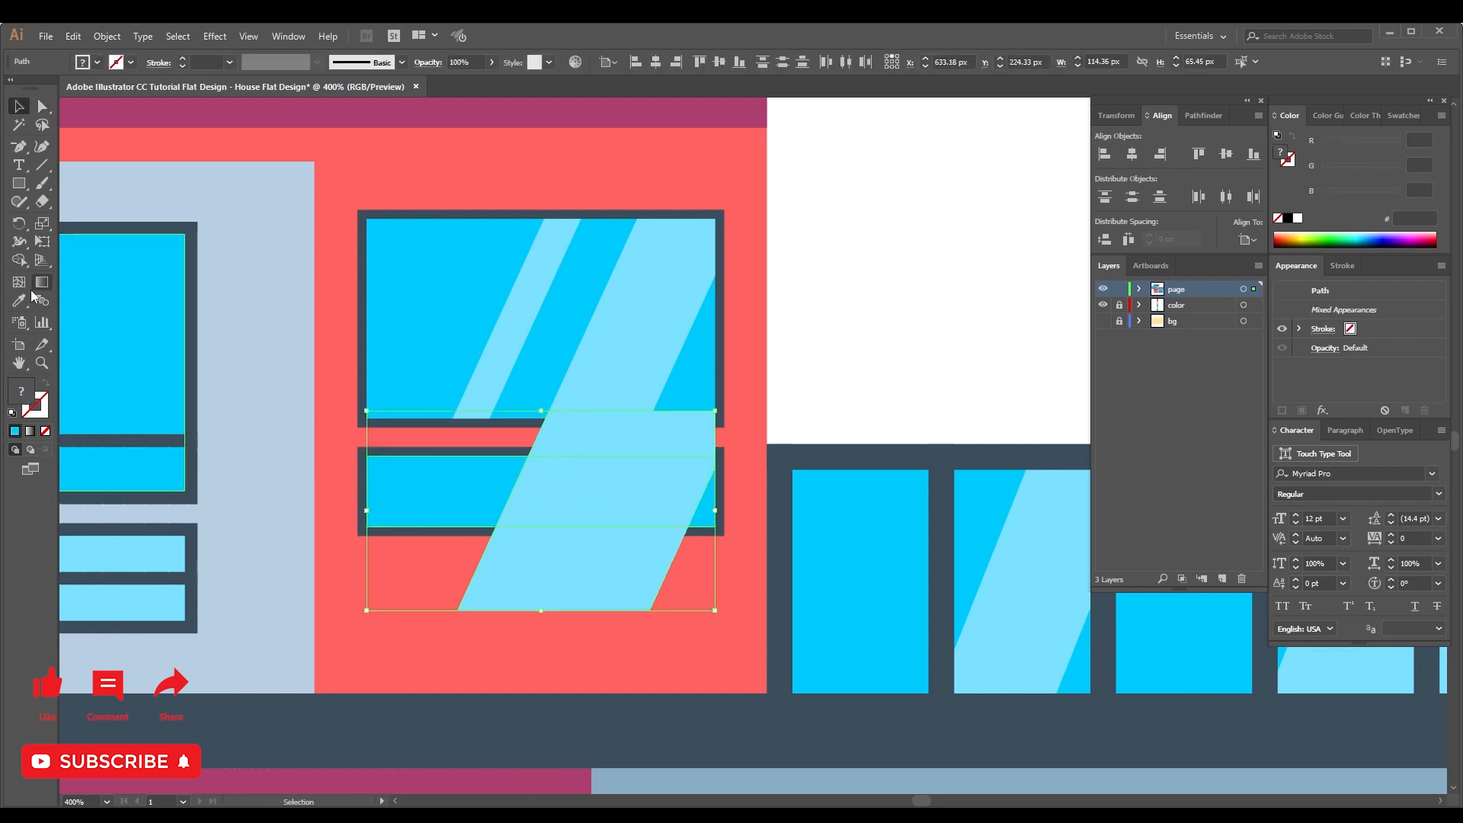
pyautogui.click(19, 260)
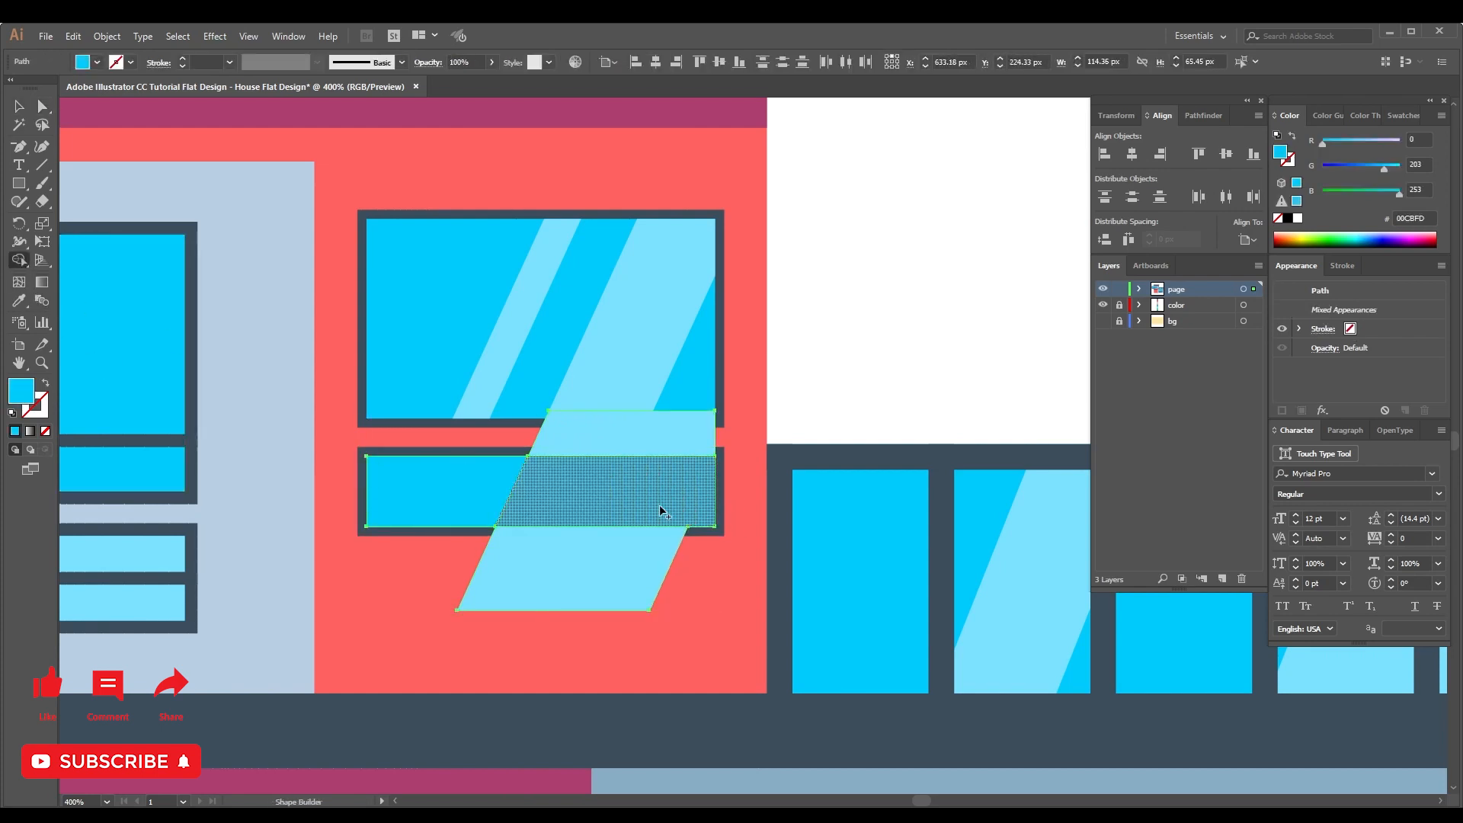